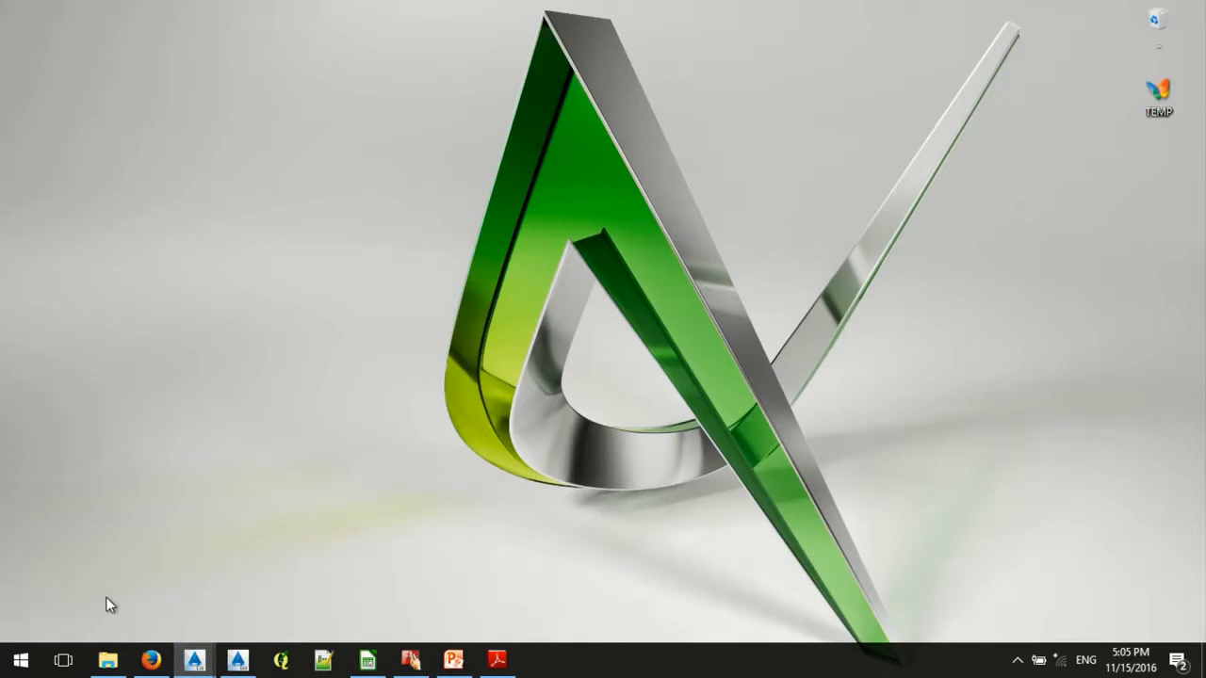
# - Switch to Civil 3D with the 01_C-SITE-PIPE_inital drawing open
pyautogui.click(194, 661)
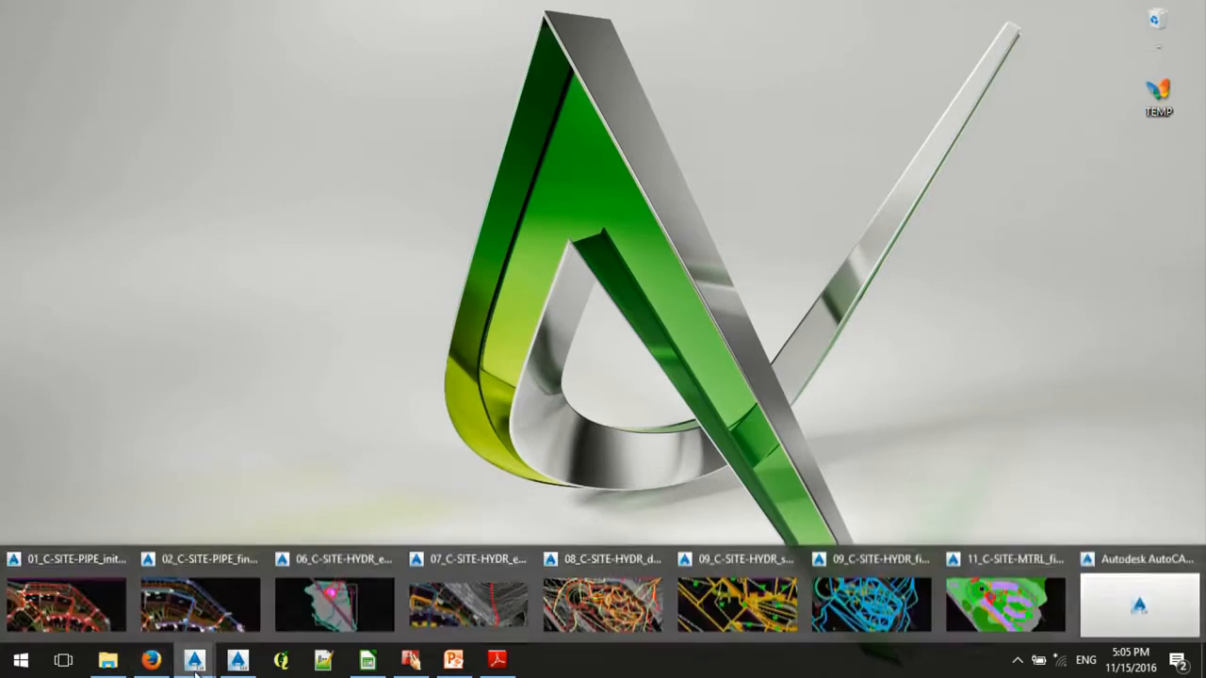
pyautogui.click(95, 600)
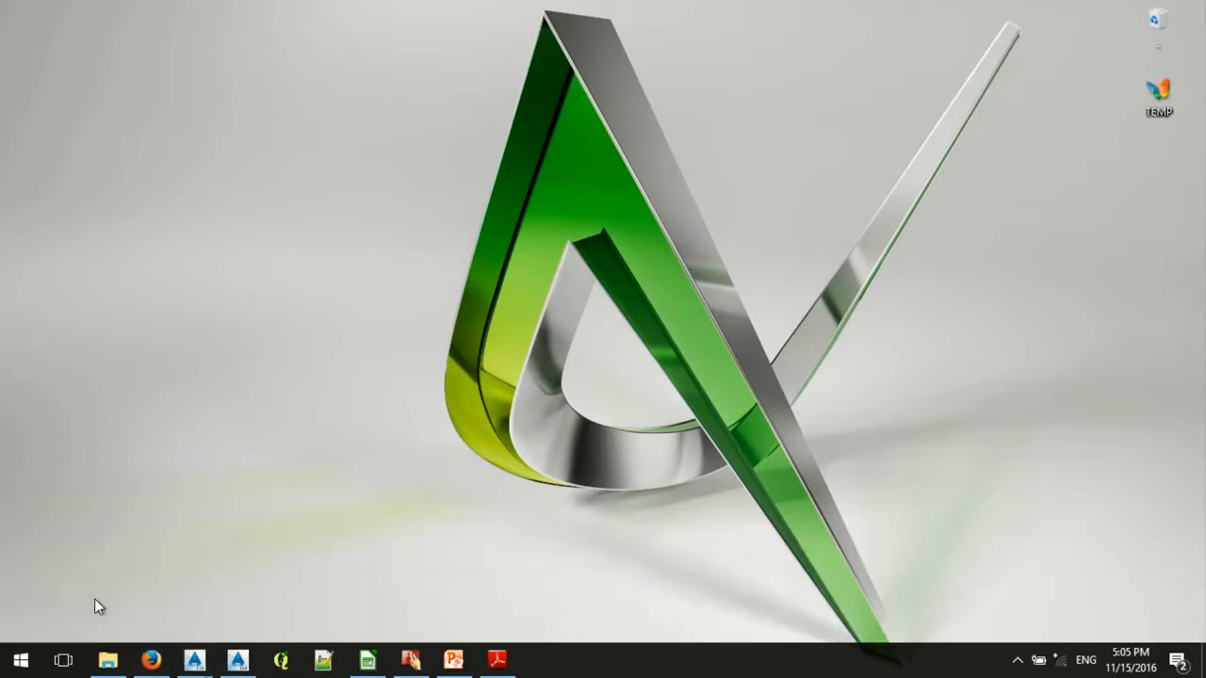
pyautogui.moveTo(181, 665)
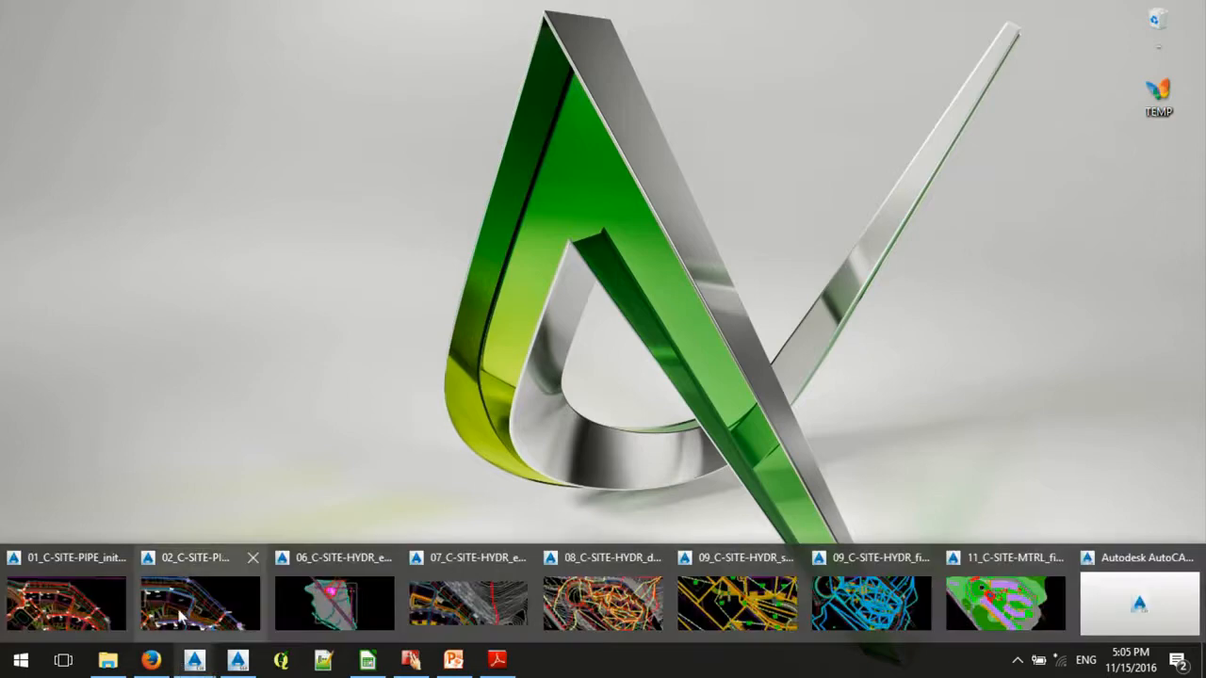
pyautogui.click(150, 608)
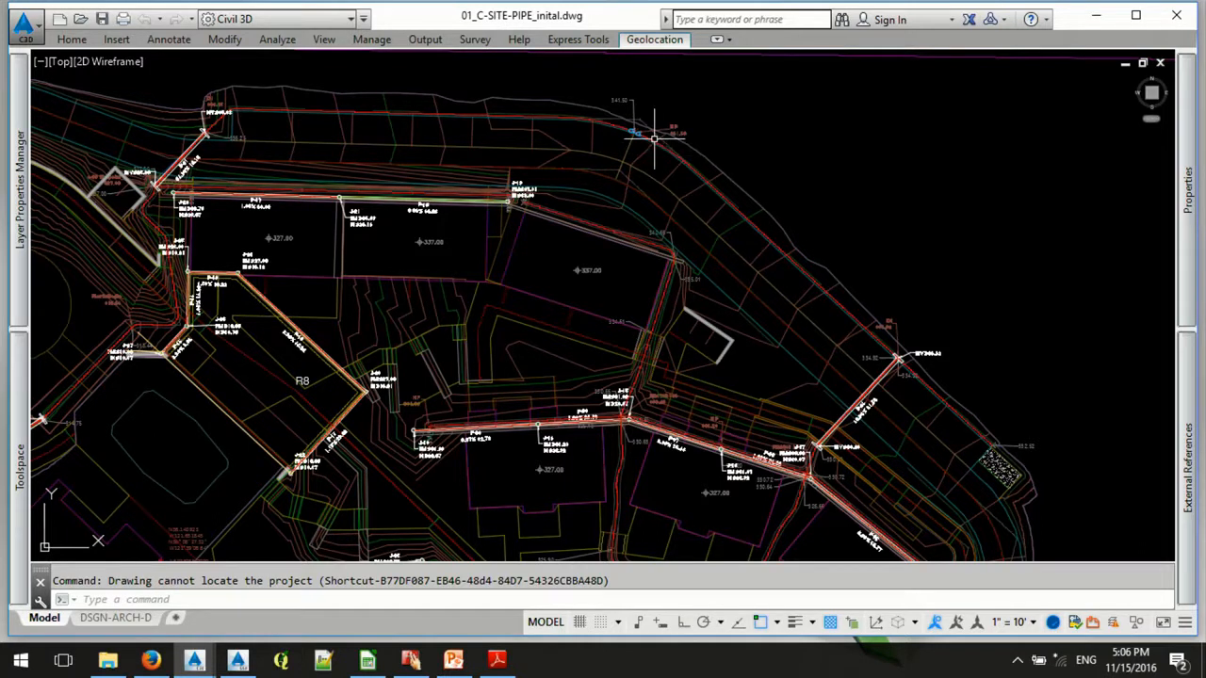
# - Examine the swale along the outer edge of the site, from the high point (HP) down to the drain inlet (DI)
pyautogui.scroll(8, 654, 139)
pyautogui.moveTo(770, 287)
pyautogui.mouseDown(button='middle')
pyautogui.moveTo(706, 310)
pyautogui.moveTo(329, 242)
pyautogui.mouseUp(button='middle')
pyautogui.scroll(-3, 698, 151)
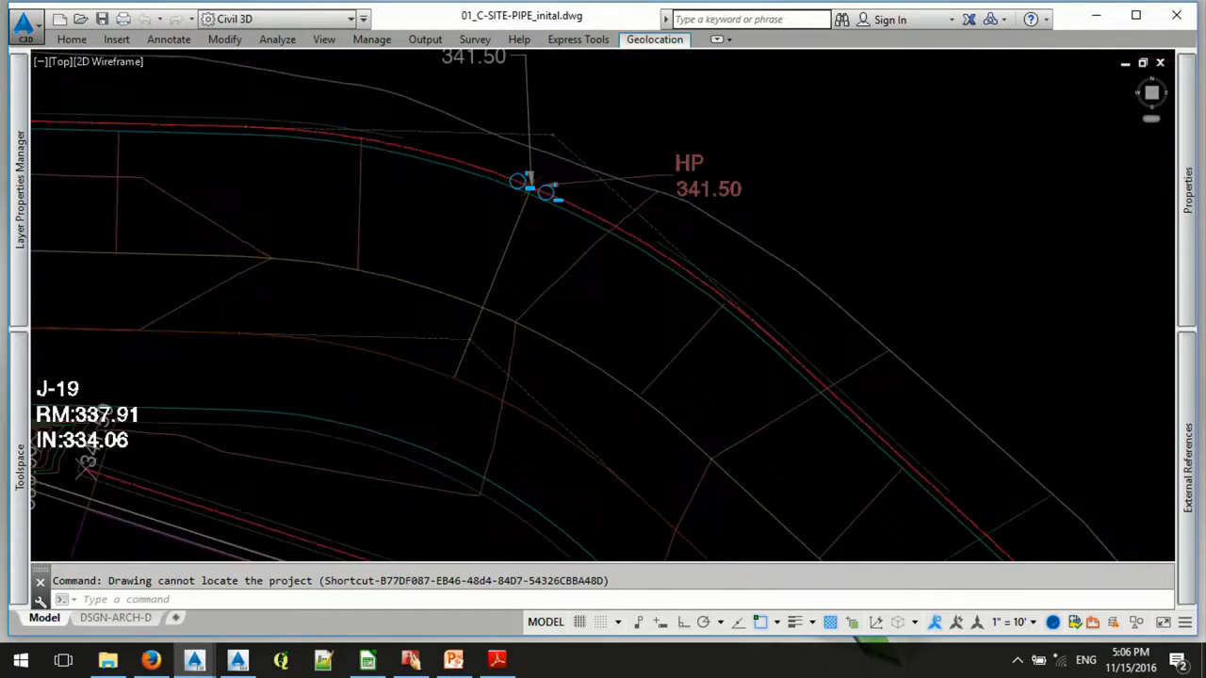
pyautogui.scroll(-5, 650, 156)
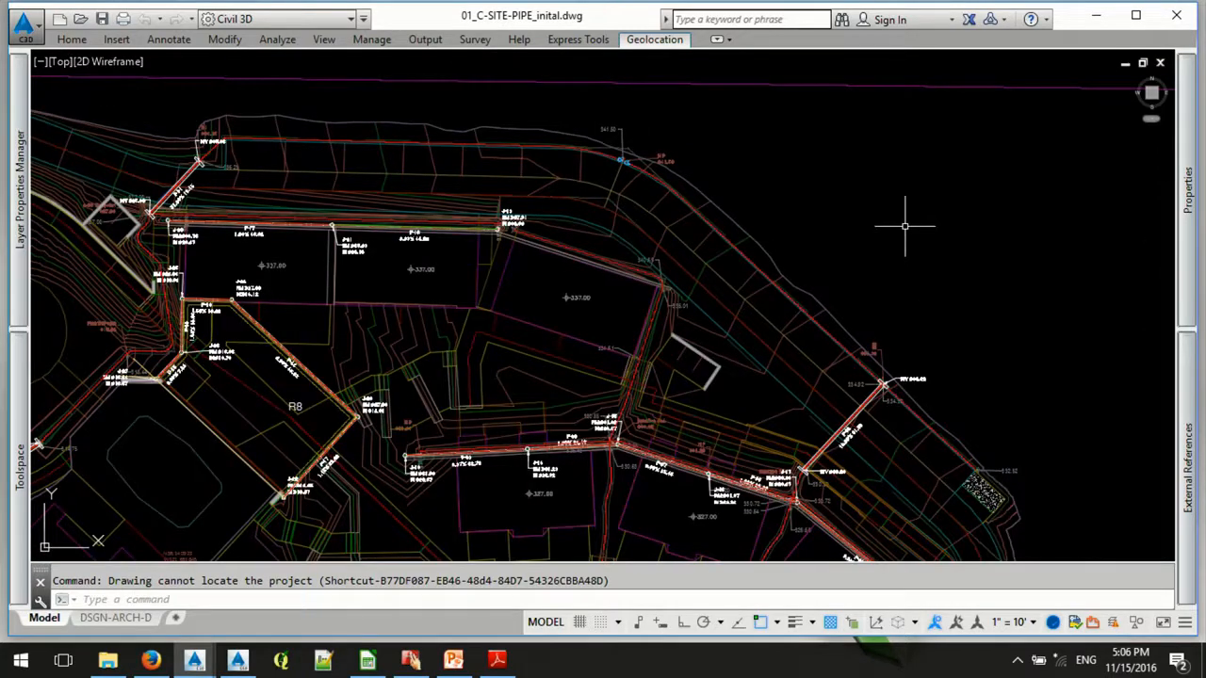
pyautogui.scroll(-2, 749, 99)
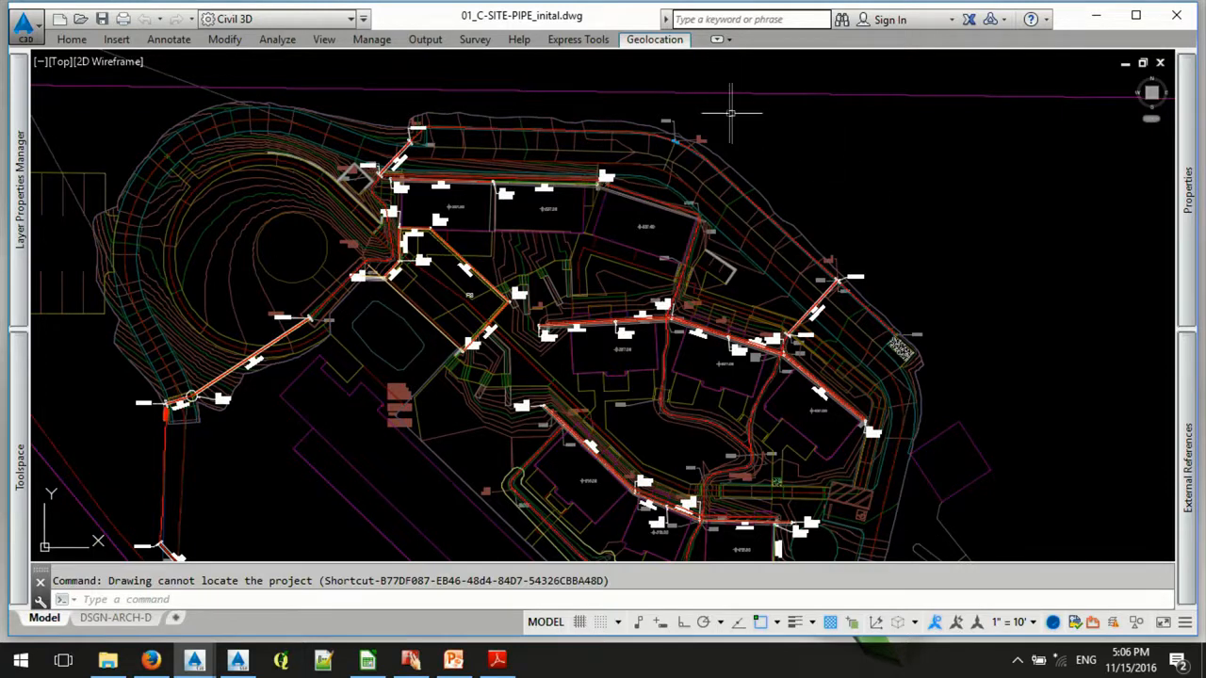
pyautogui.scroll(6, 763, 107)
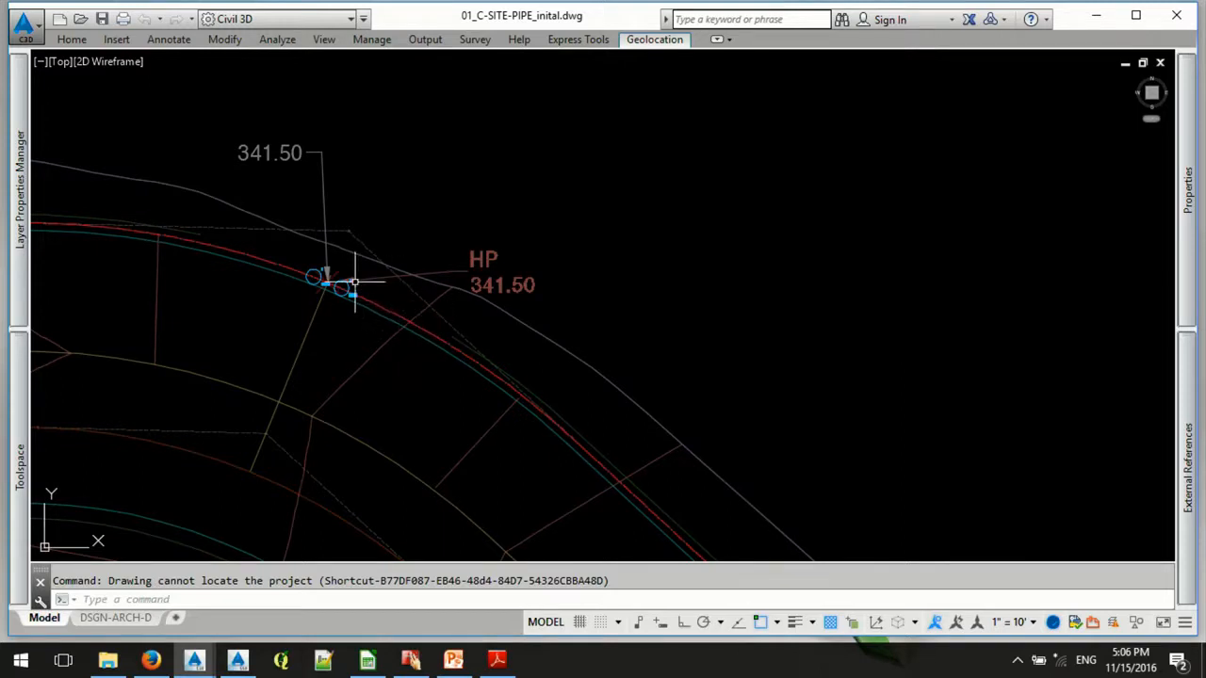
pyautogui.scroll(-5, 355, 225)
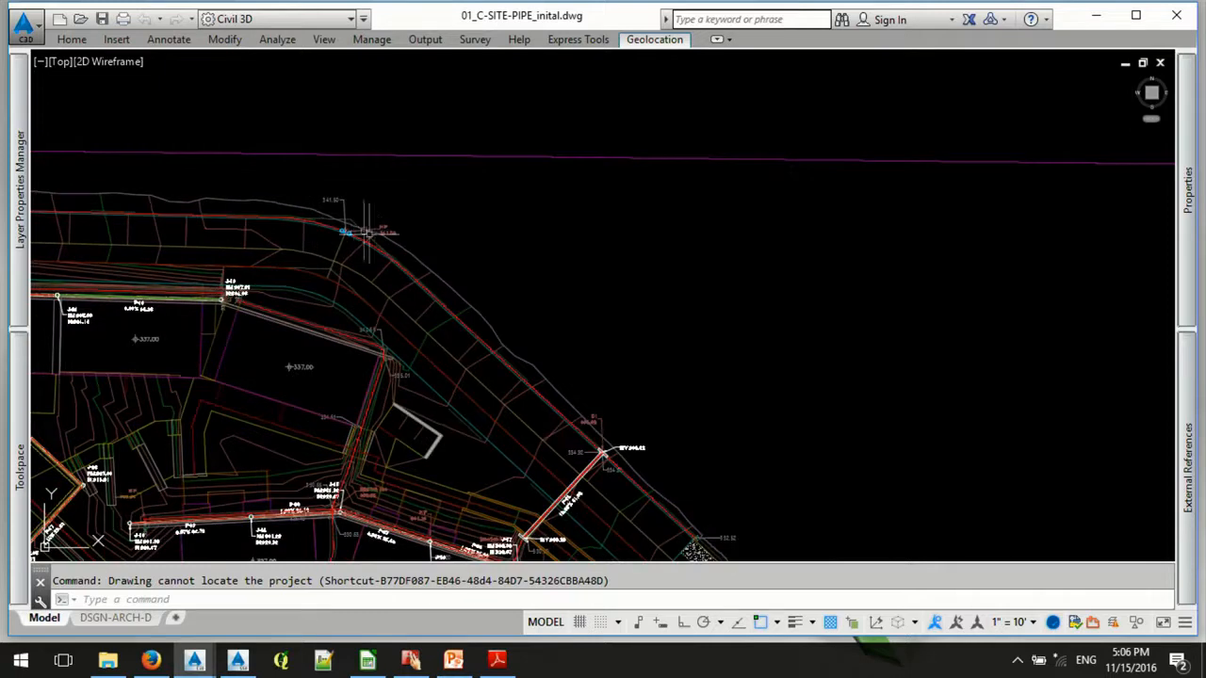
pyautogui.scroll(6, 593, 457)
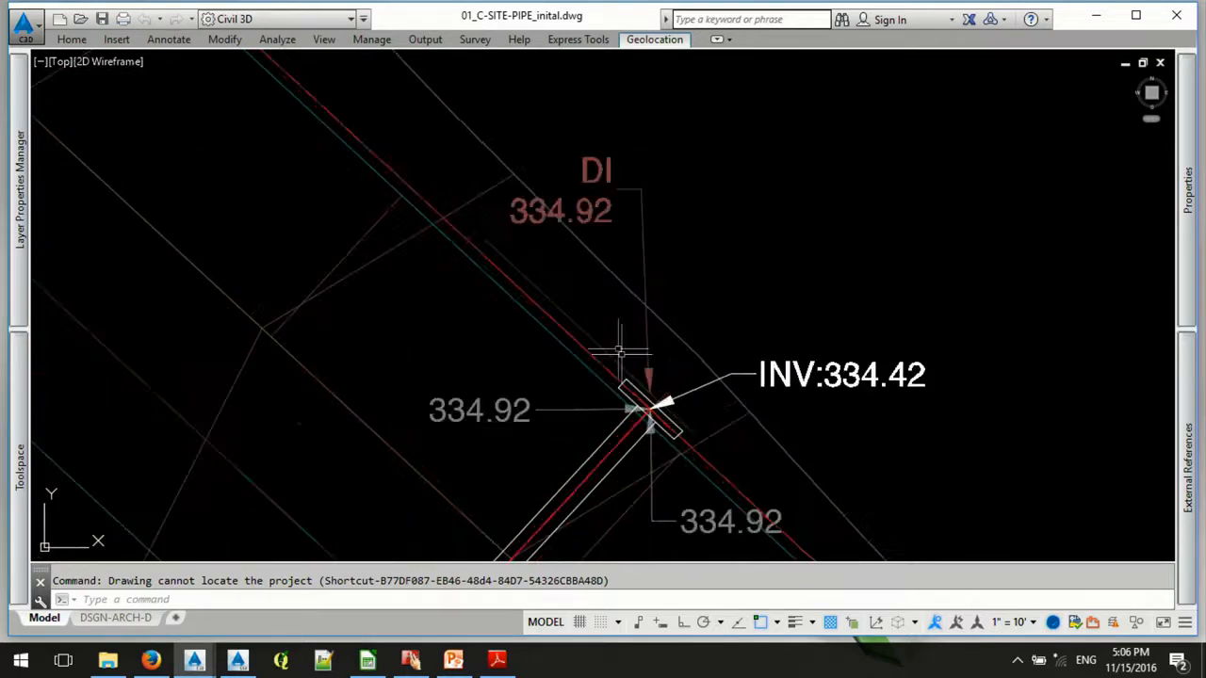
pyautogui.scroll(-2, 641, 373)
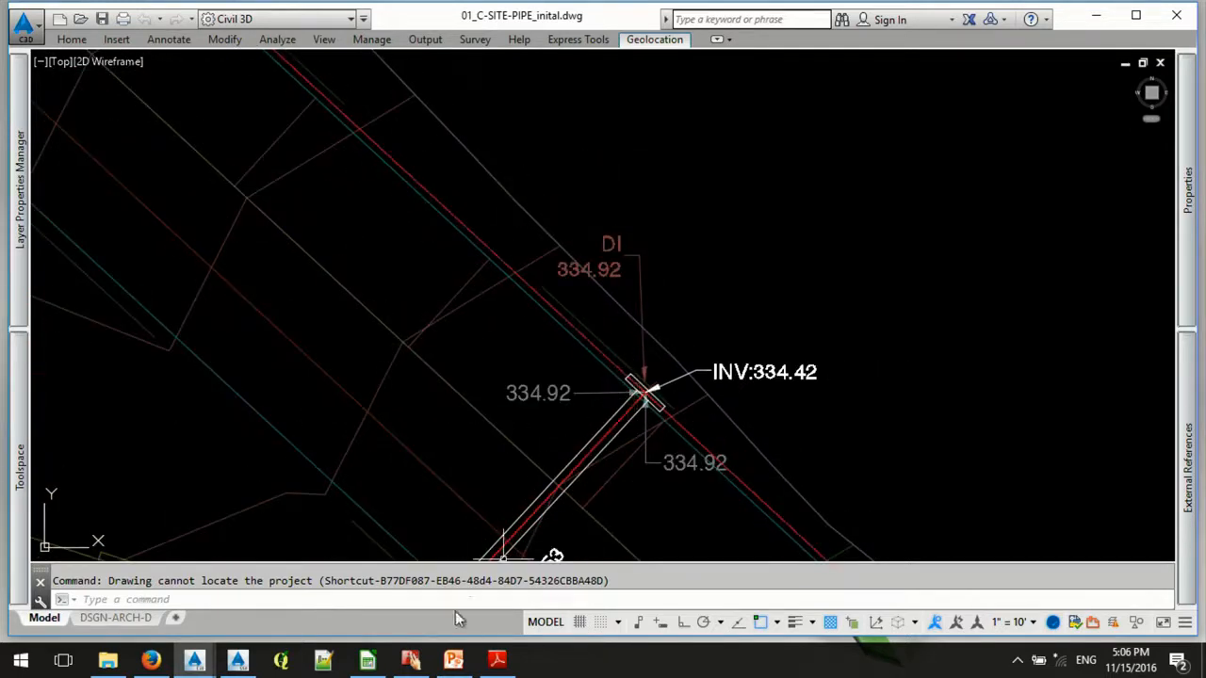
pyautogui.scroll(-5, 695, 323)
pyautogui.moveTo(429, 206)
pyautogui.mouseDown(button='middle')
pyautogui.moveTo(462, 213)
pyautogui.moveTo(613, 339)
pyautogui.mouseUp(button='middle')
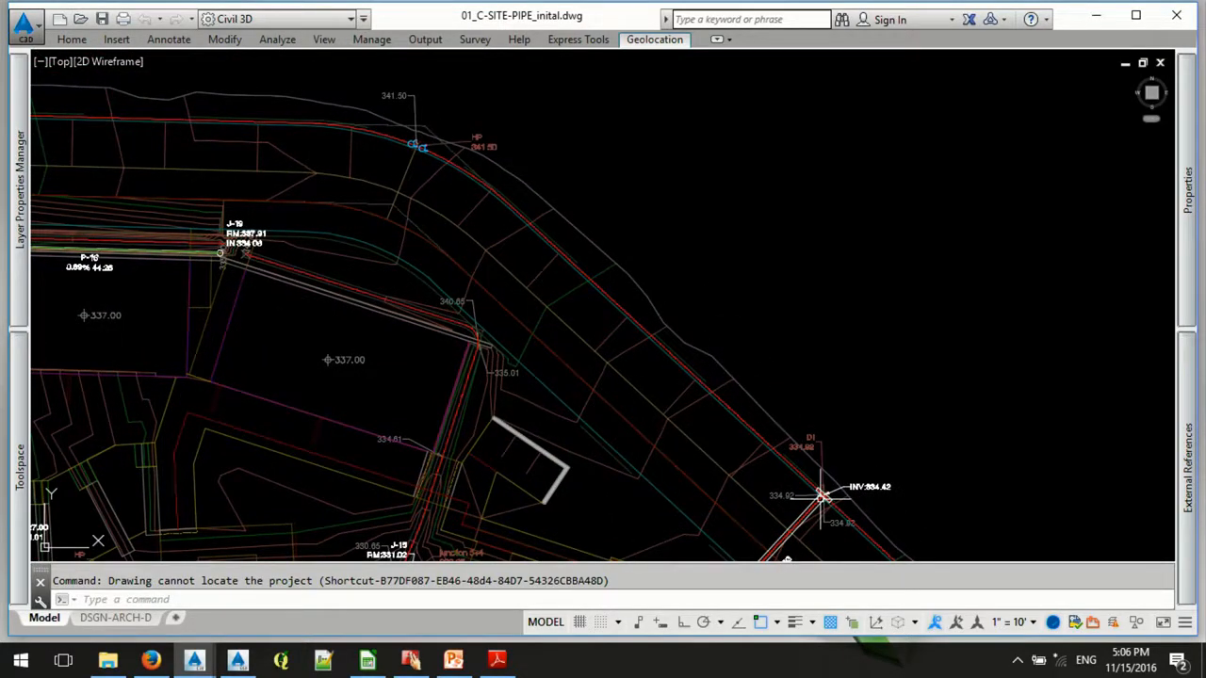
pyautogui.scroll(3, 822, 497)
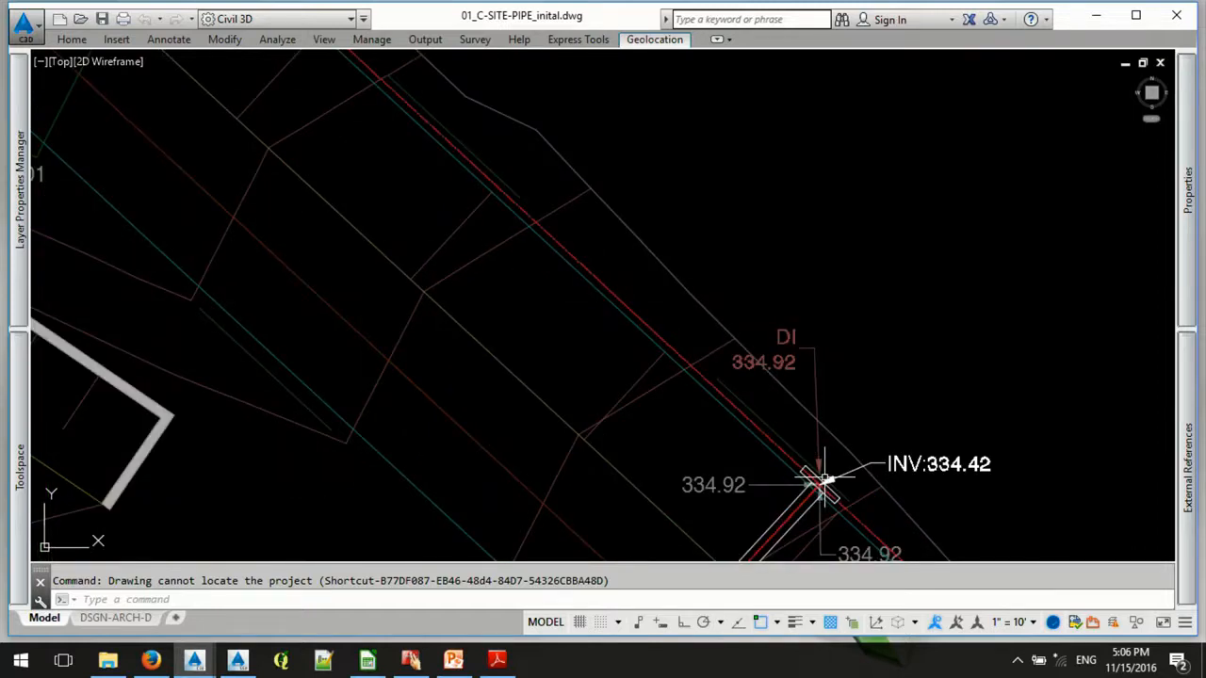
pyautogui.scroll(-5, 485, 251)
# - Review the block properties of the open channel node on the drain inlet side of the high point
pyautogui.scroll(5, 466, 189)
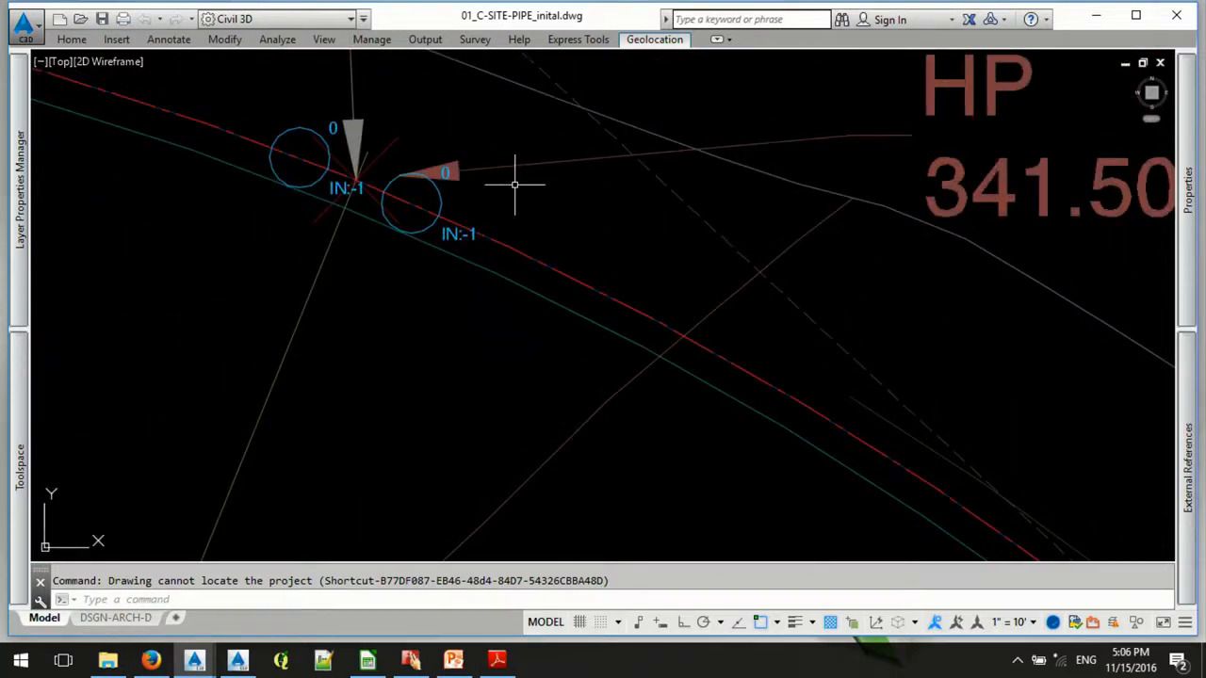
pyautogui.click(439, 192)
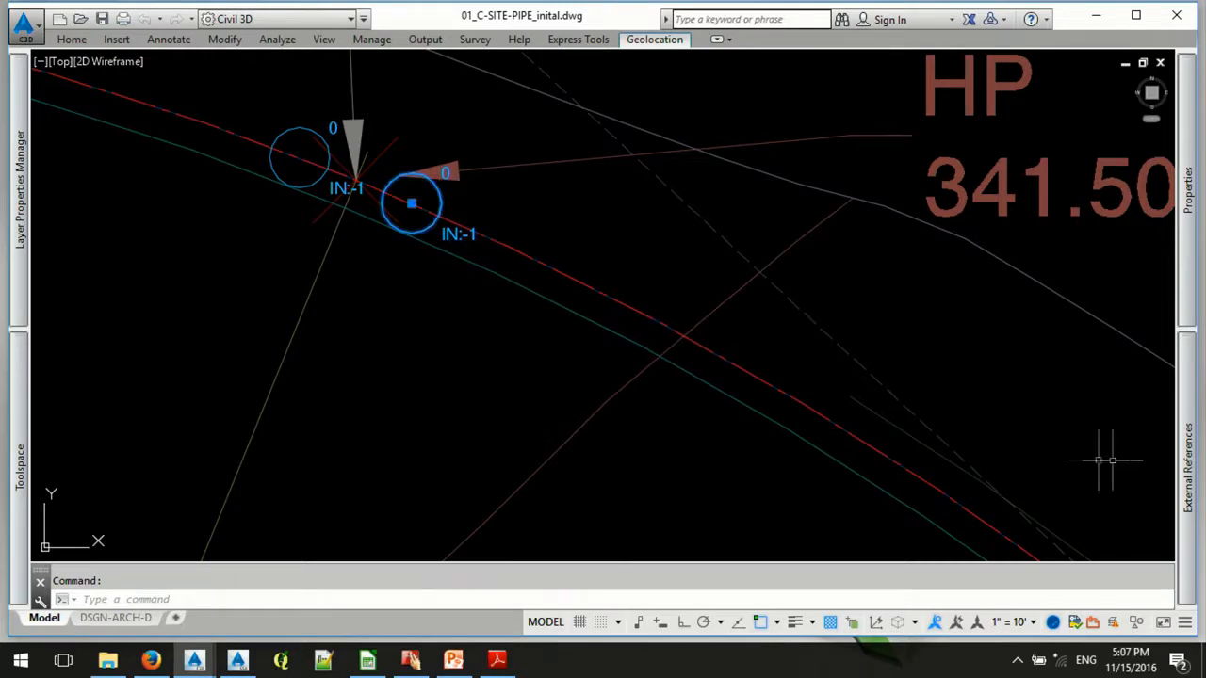
pyautogui.moveTo(1190, 452)
pyautogui.moveTo(1185, 283)
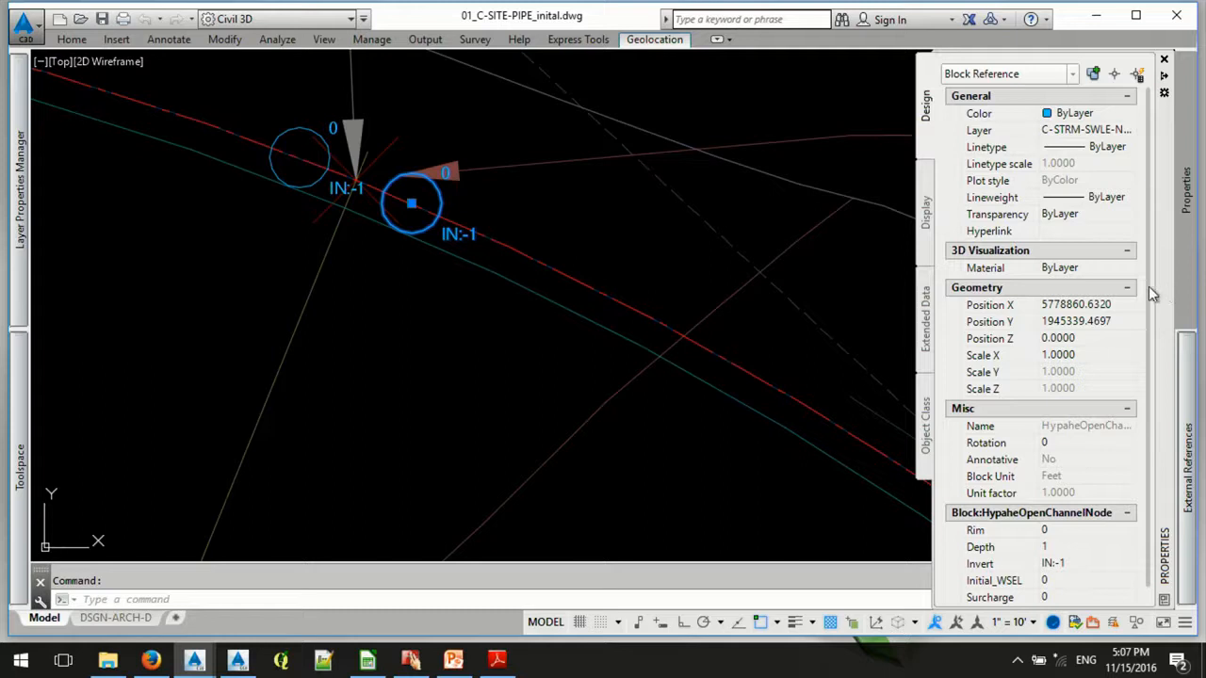
pyautogui.scroll(-1, 1149, 293)
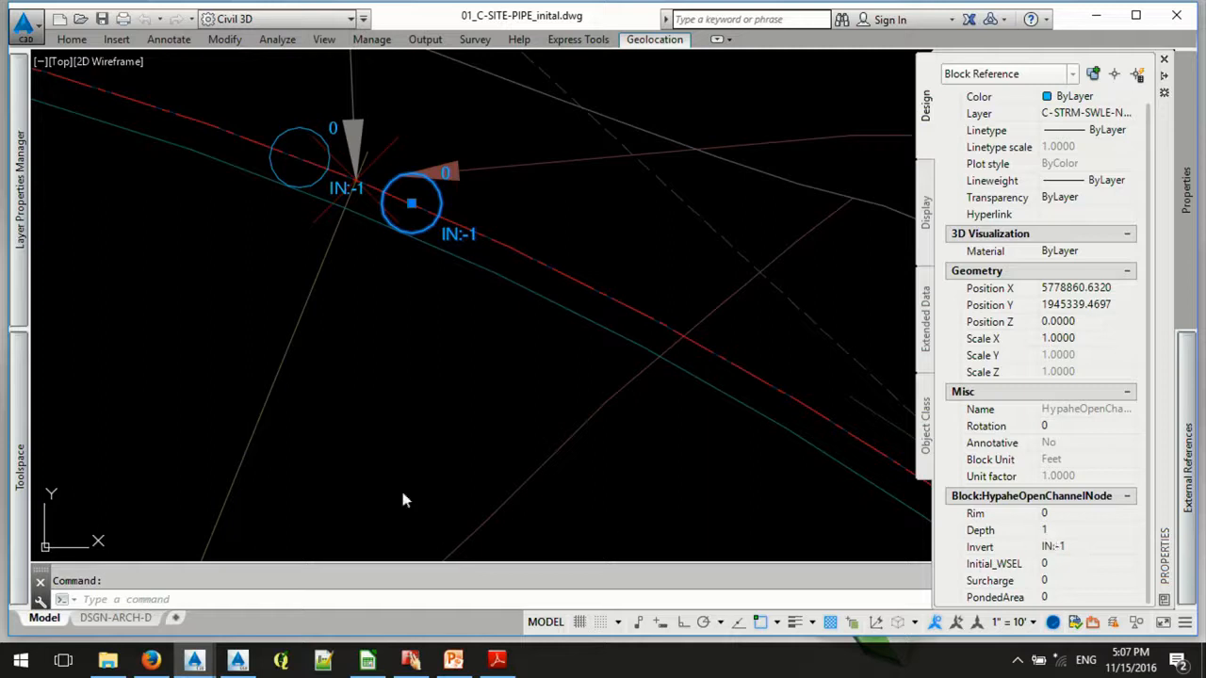
pyautogui.press('Escape')
pyautogui.hotkey('ctrl', '1')
pyautogui.write('c')
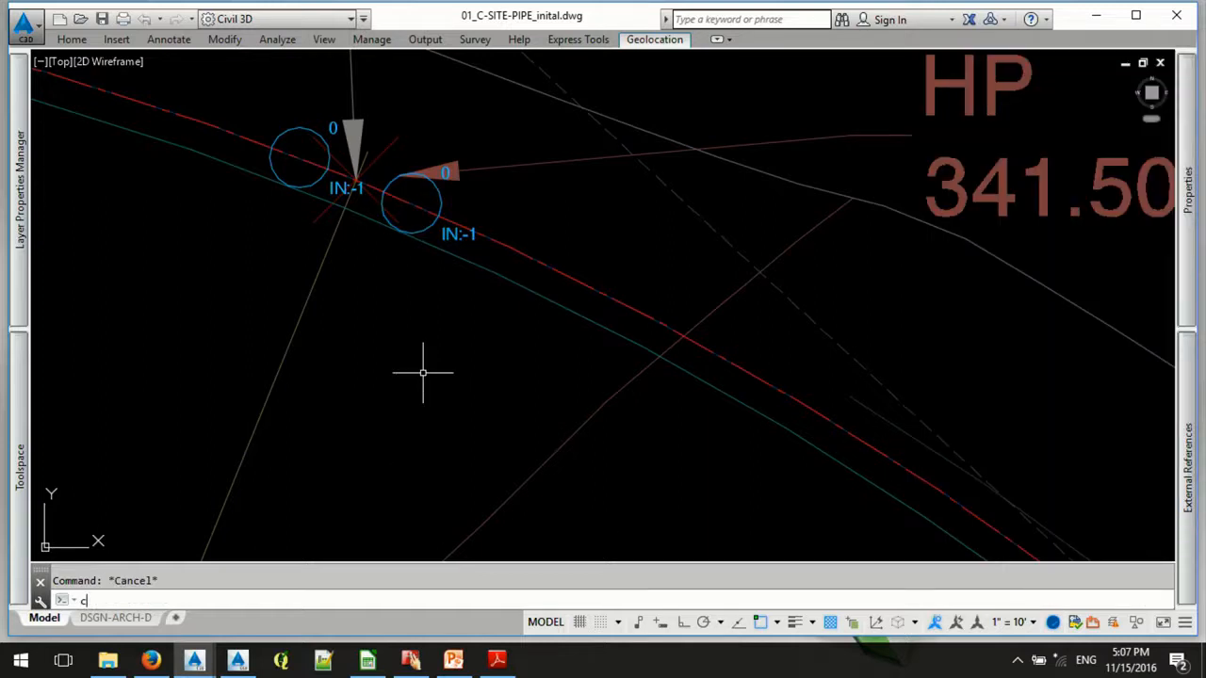
pyautogui.press('Return')
pyautogui.press('Escape')
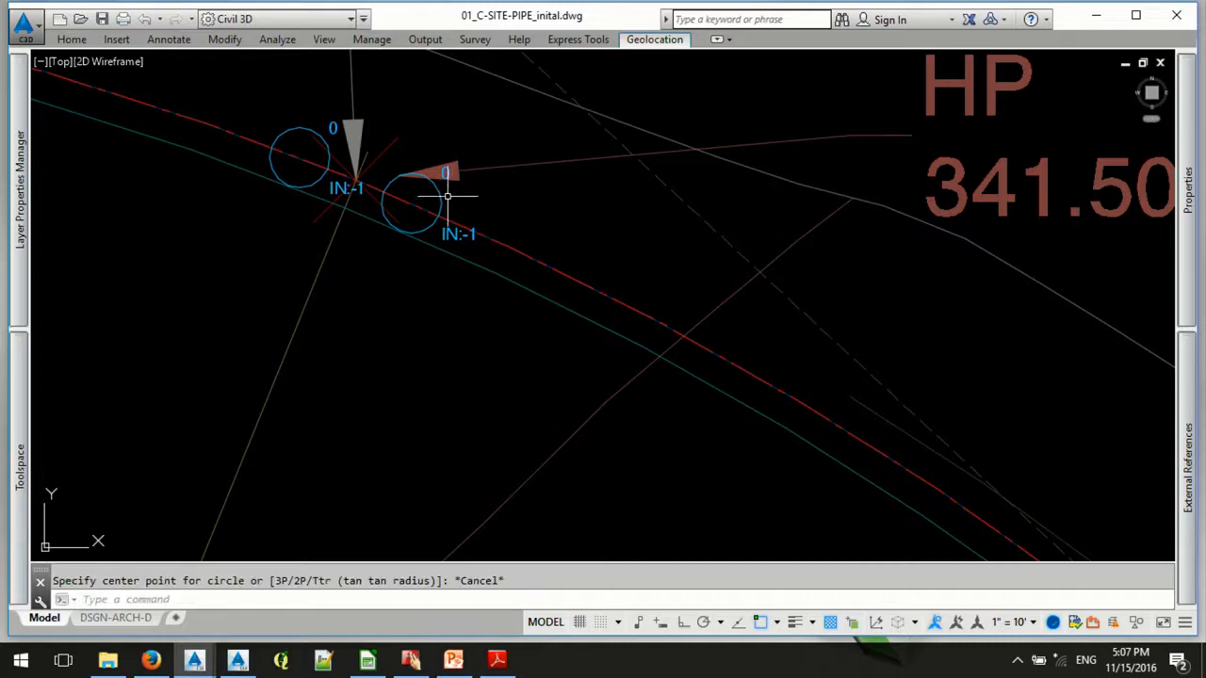
pyautogui.press('Escape')
# - Copy the open channel node on the inlet side of the high point by its centre onto the centre of the drain inlet structure
pyautogui.write('cp')
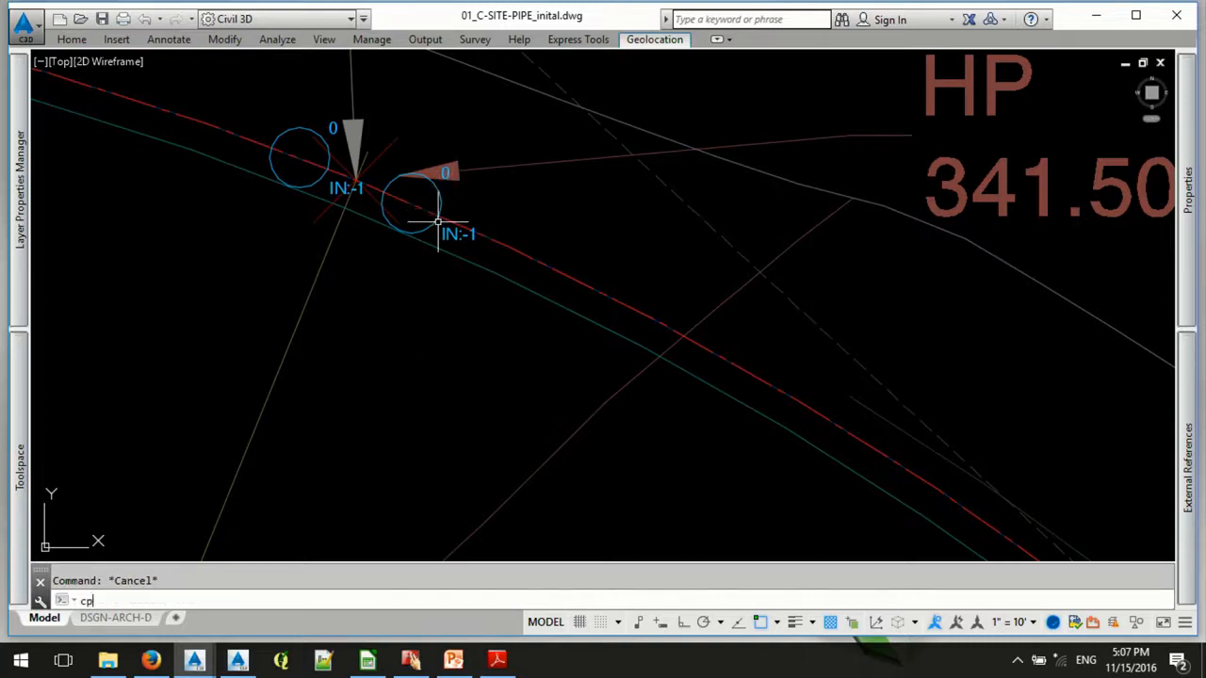
pyautogui.press('Return')
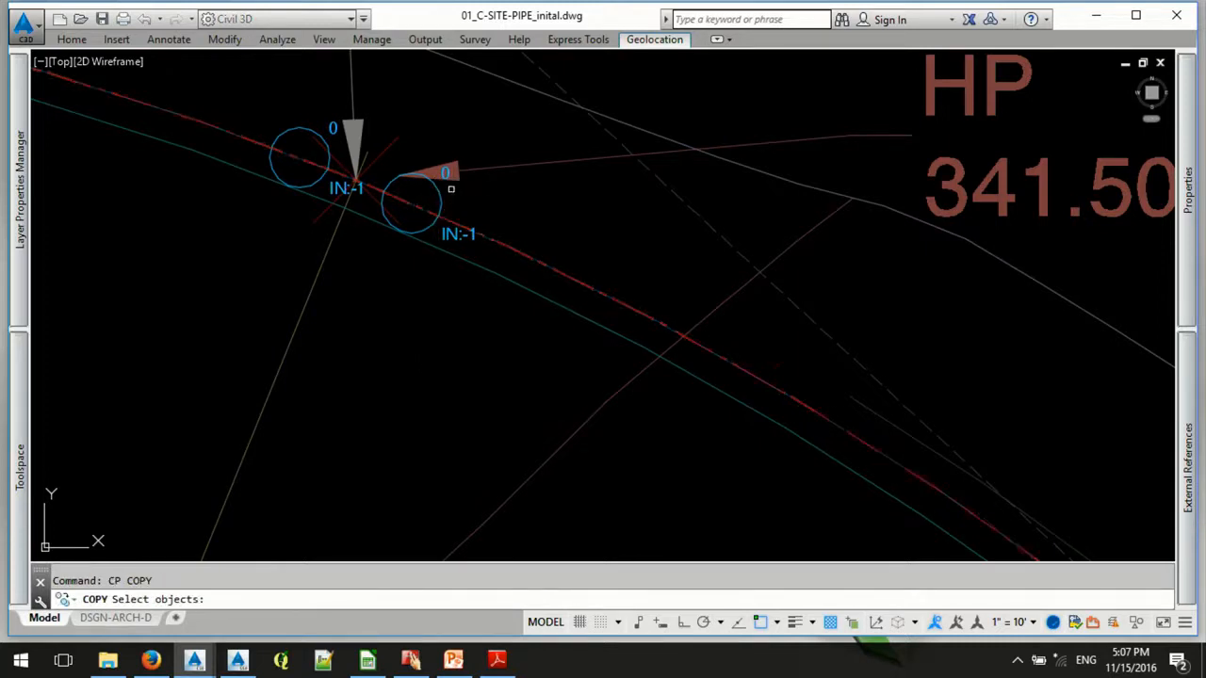
pyautogui.click(440, 193)
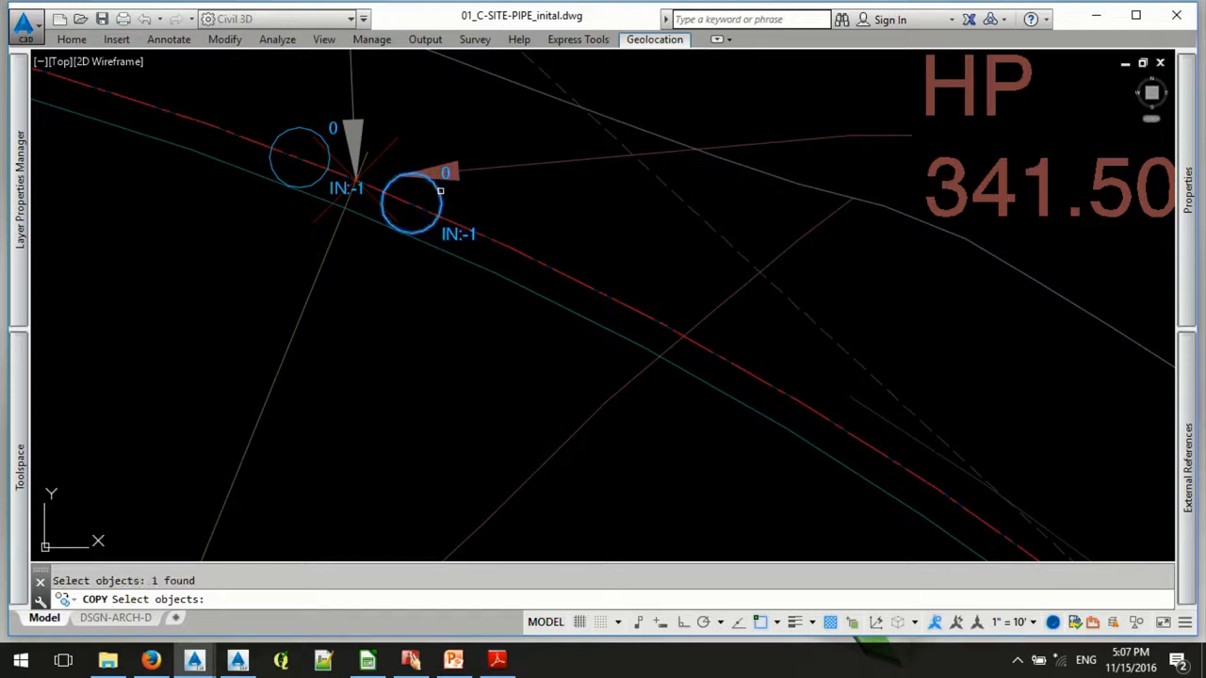
pyautogui.press('Return')
pyautogui.click(411, 202)
pyautogui.scroll(-6, 411, 203)
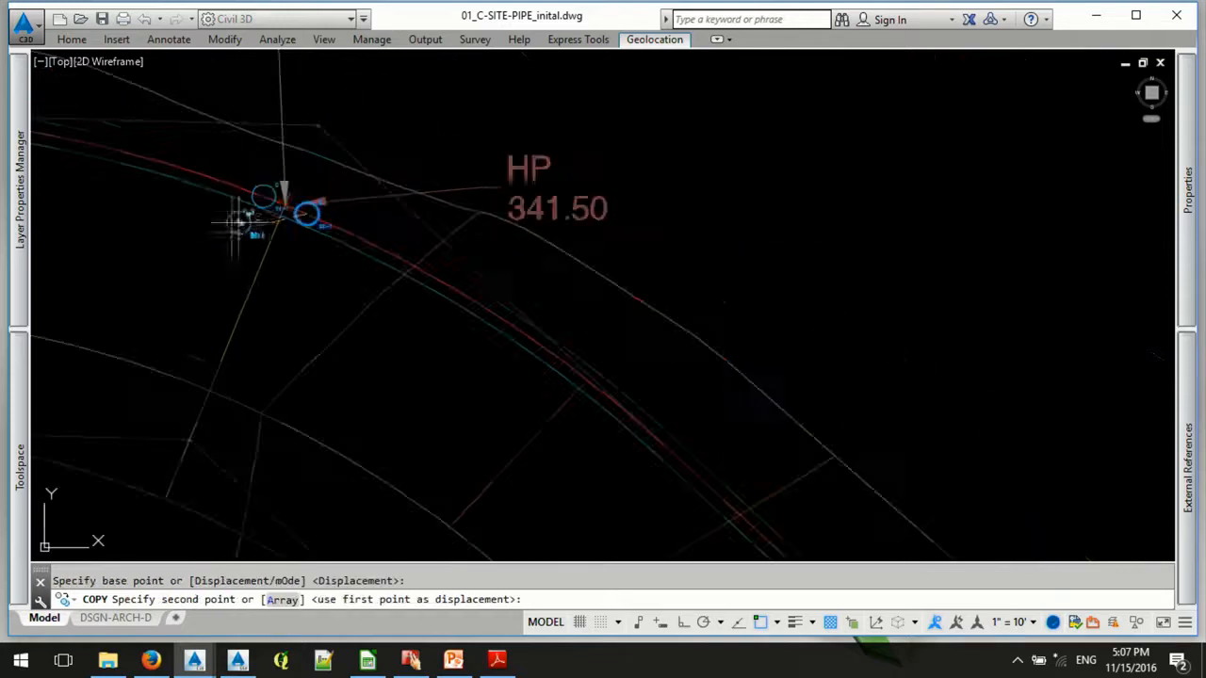
pyautogui.scroll(8, 571, 390)
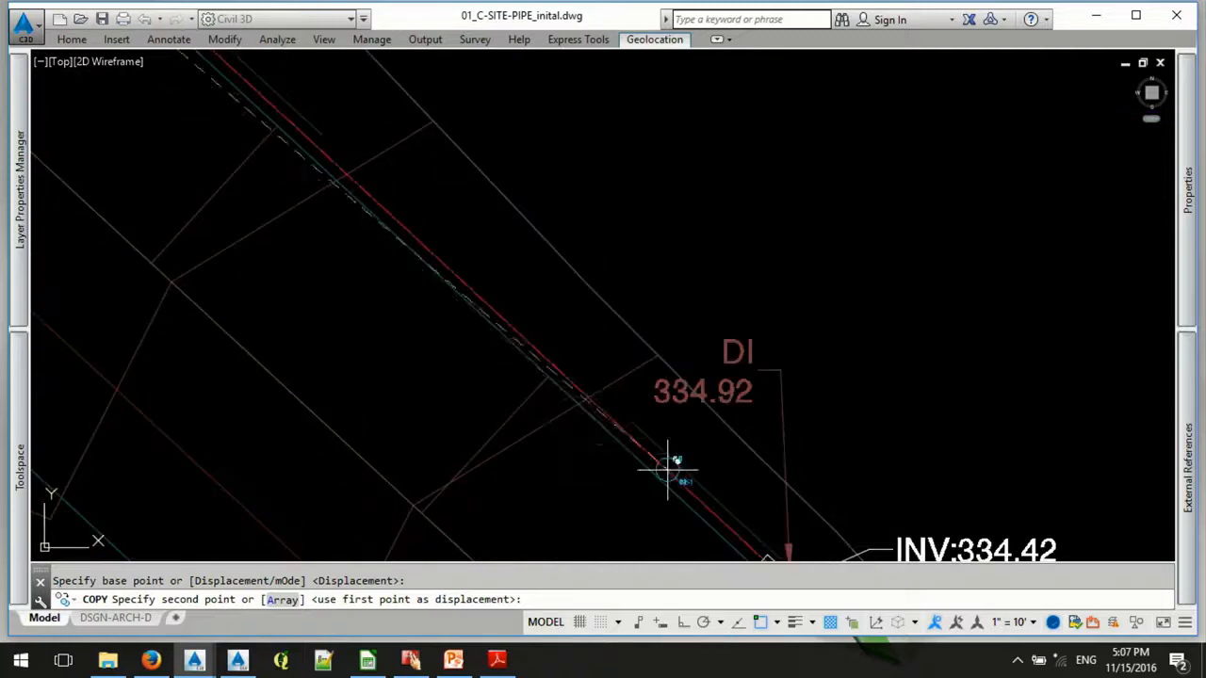
pyautogui.scroll(2, 570, 273)
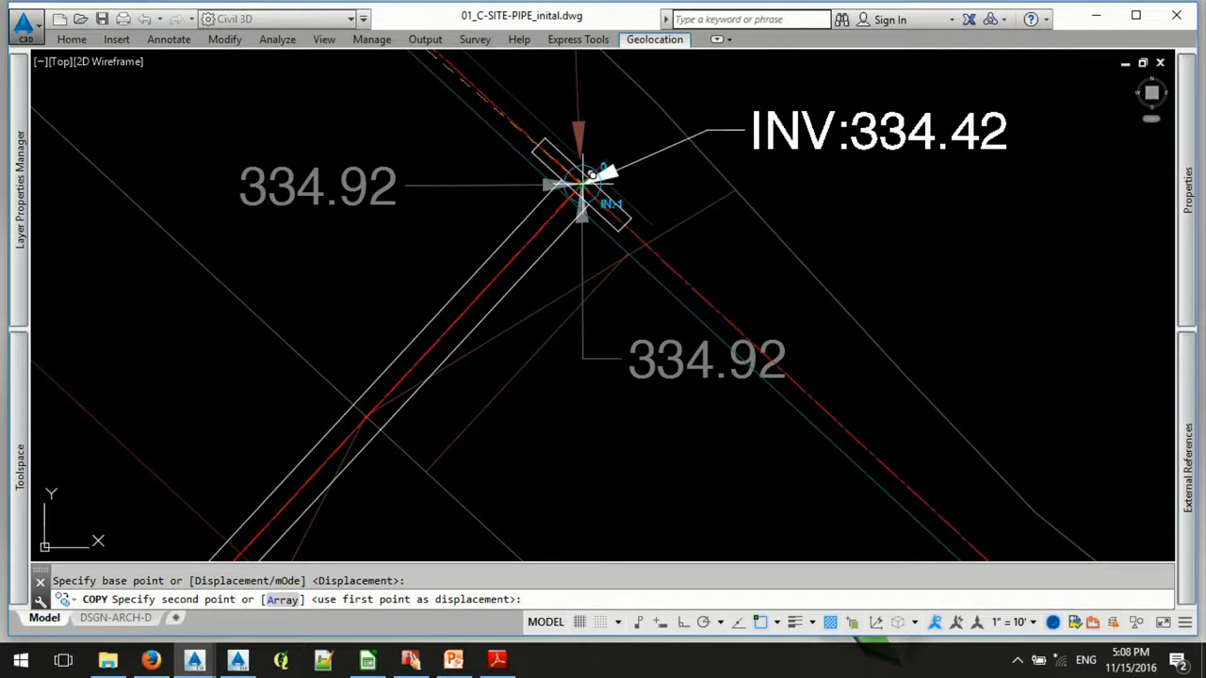
pyautogui.click(585, 185)
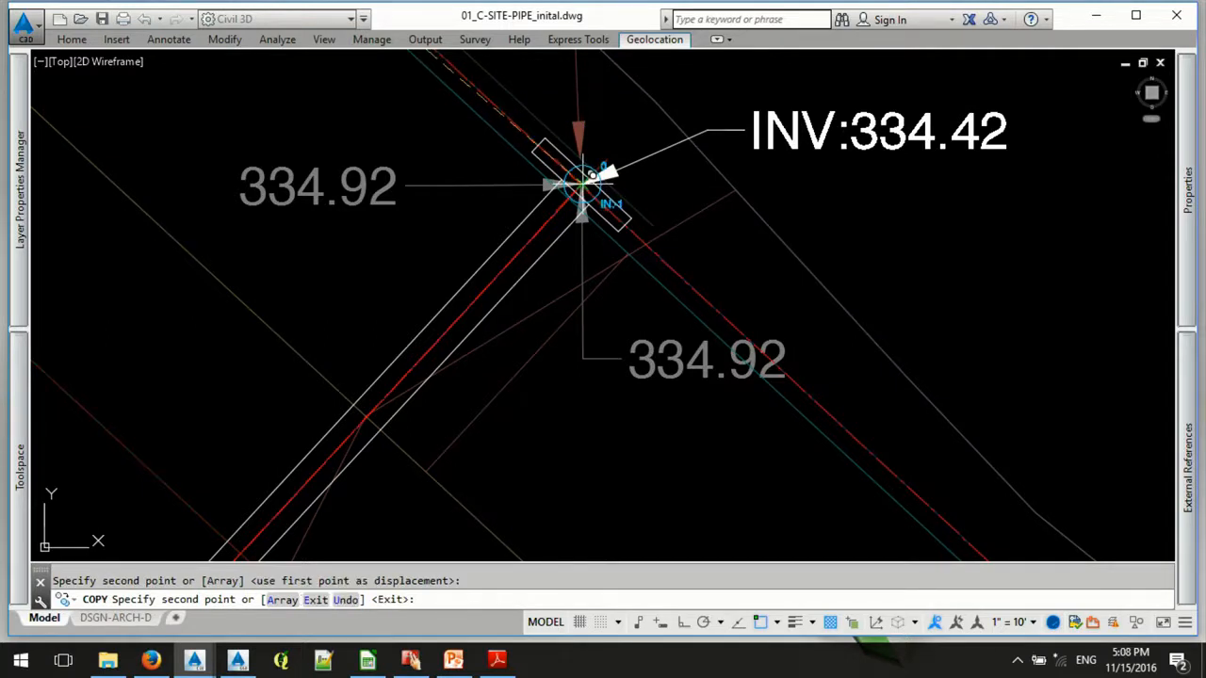
pyautogui.press('Escape')
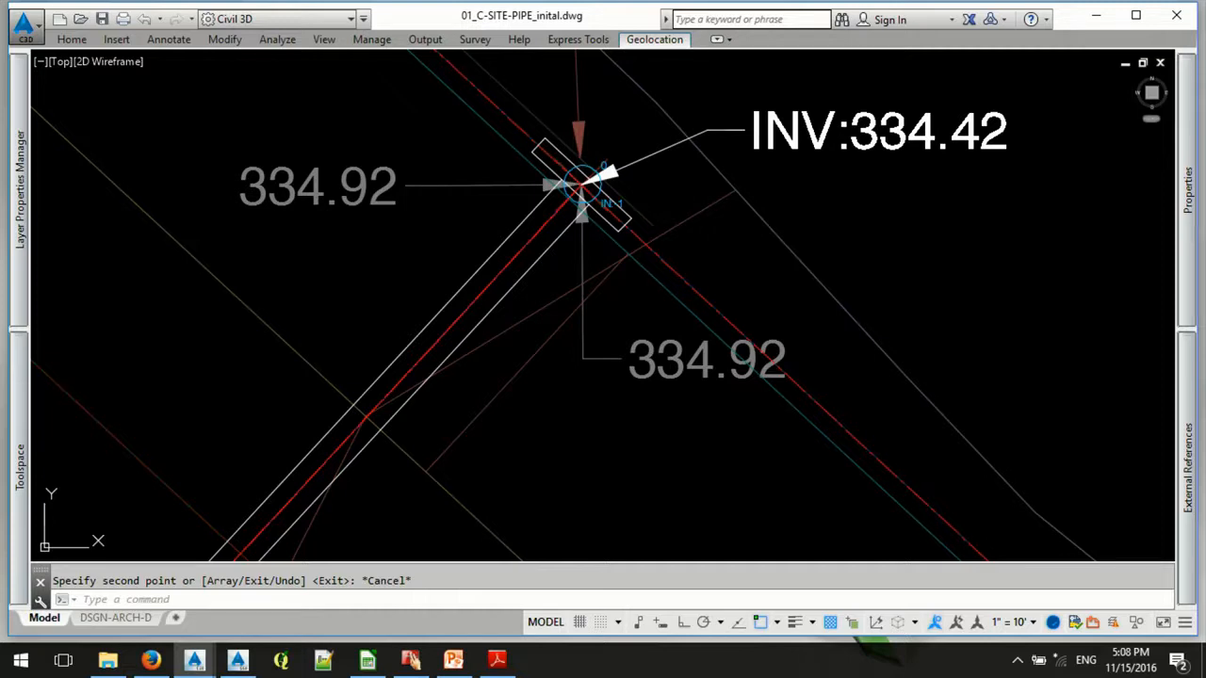
pyautogui.click(571, 159)
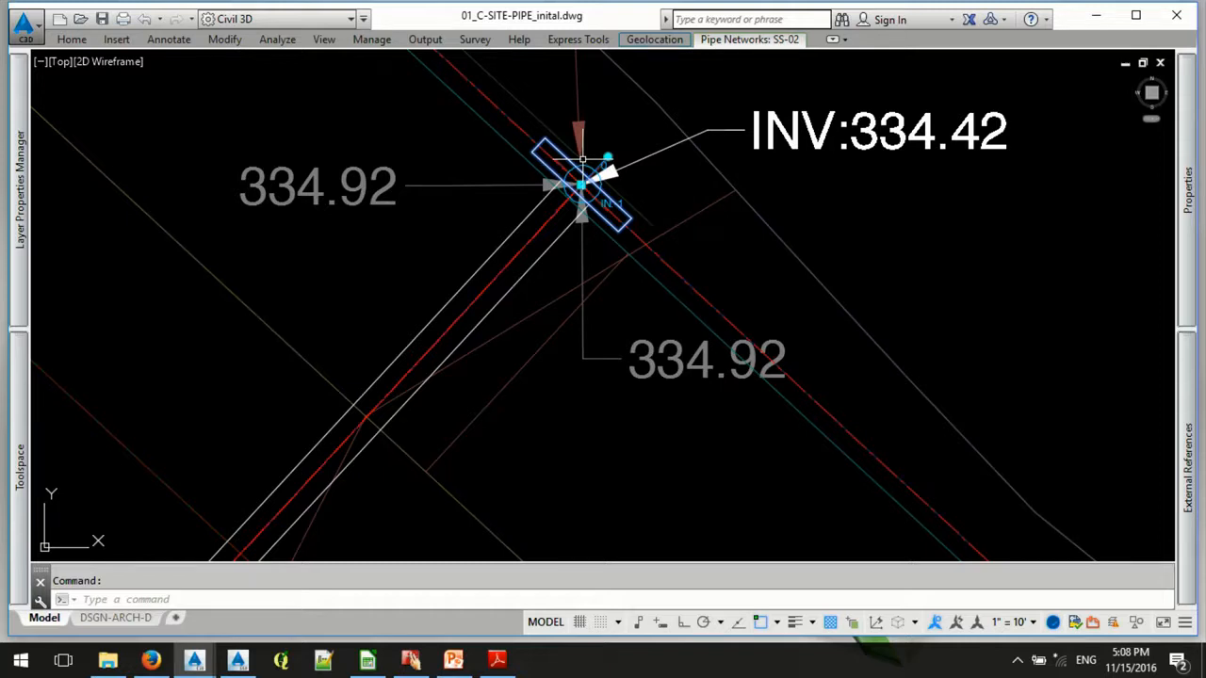
pyautogui.press('Escape')
# - Draw a polyline from the inlet-side open channel node at the high point, via the end of the swale centerline's curve, to the drain inlet node's centre
pyautogui.scroll(-2, 597, 377)
pyautogui.moveTo(512, 315); pyautogui.dragTo(806, 451, button='middle')
pyautogui.scroll(-2, 671, 358)
pyautogui.moveTo(544, 194); pyautogui.dragTo(581, 397, button='middle')
pyautogui.scroll(-4, 615, 251)
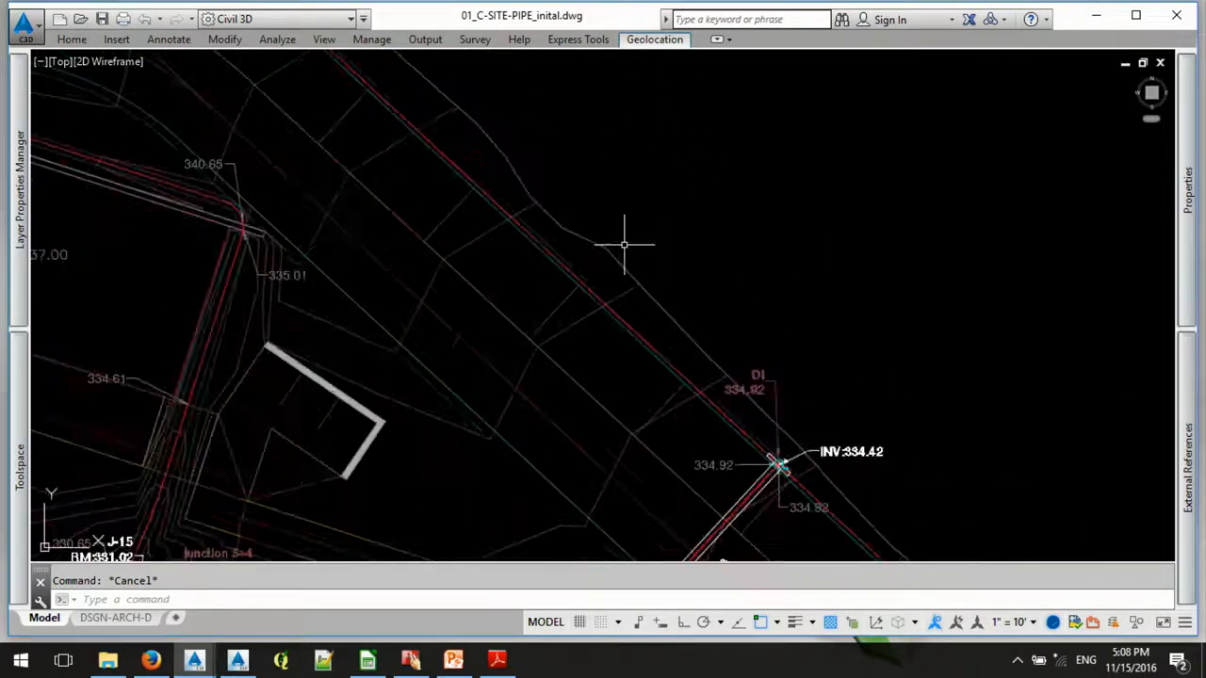
pyautogui.moveTo(390, 188); pyautogui.dragTo(405, 267, button='middle')
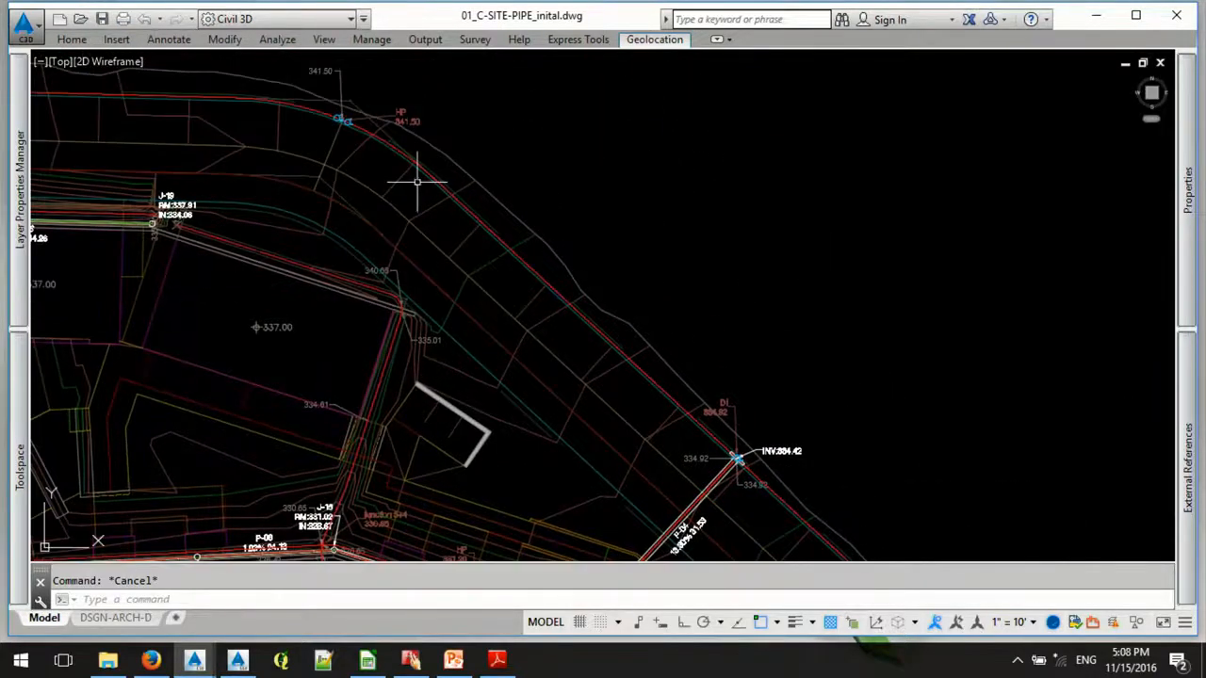
pyautogui.write('pl')
pyautogui.press('Return')
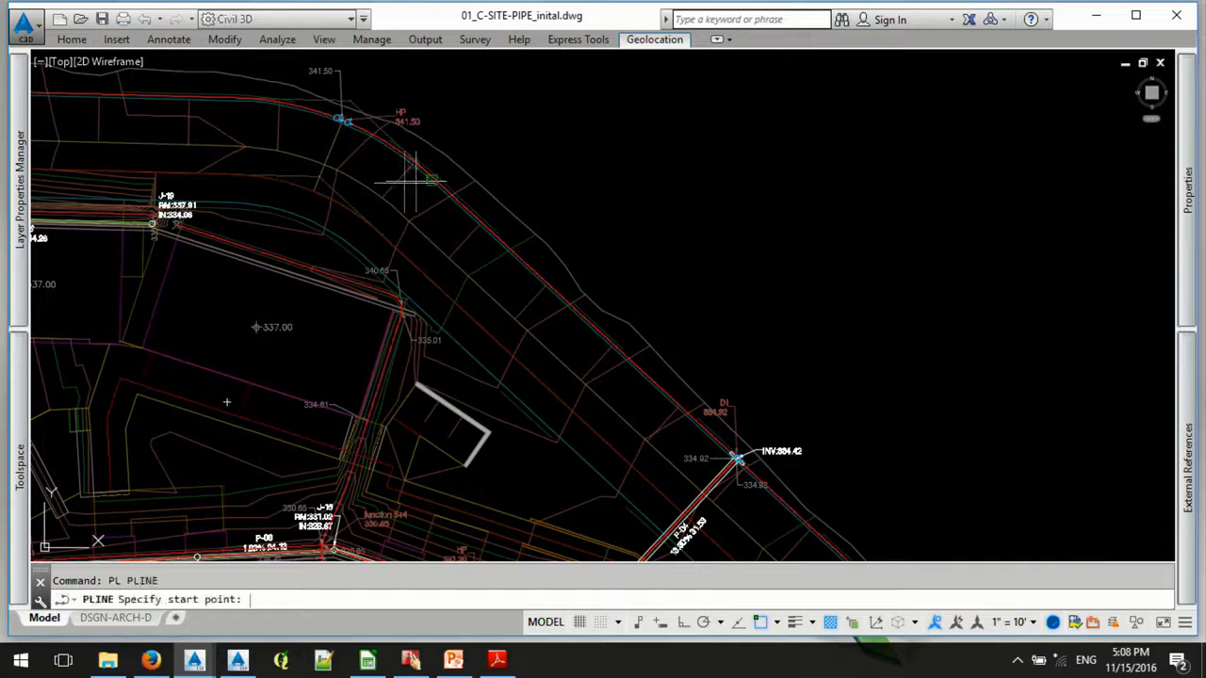
pyautogui.scroll(5, 396, 127)
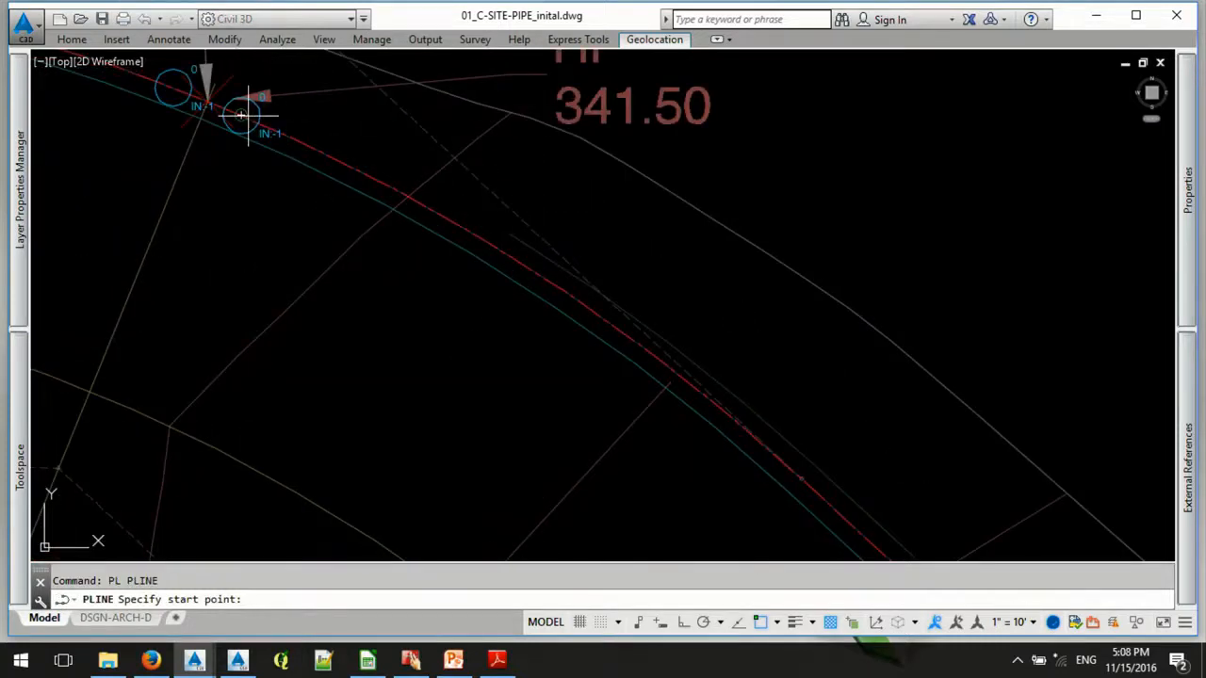
pyautogui.click(242, 115)
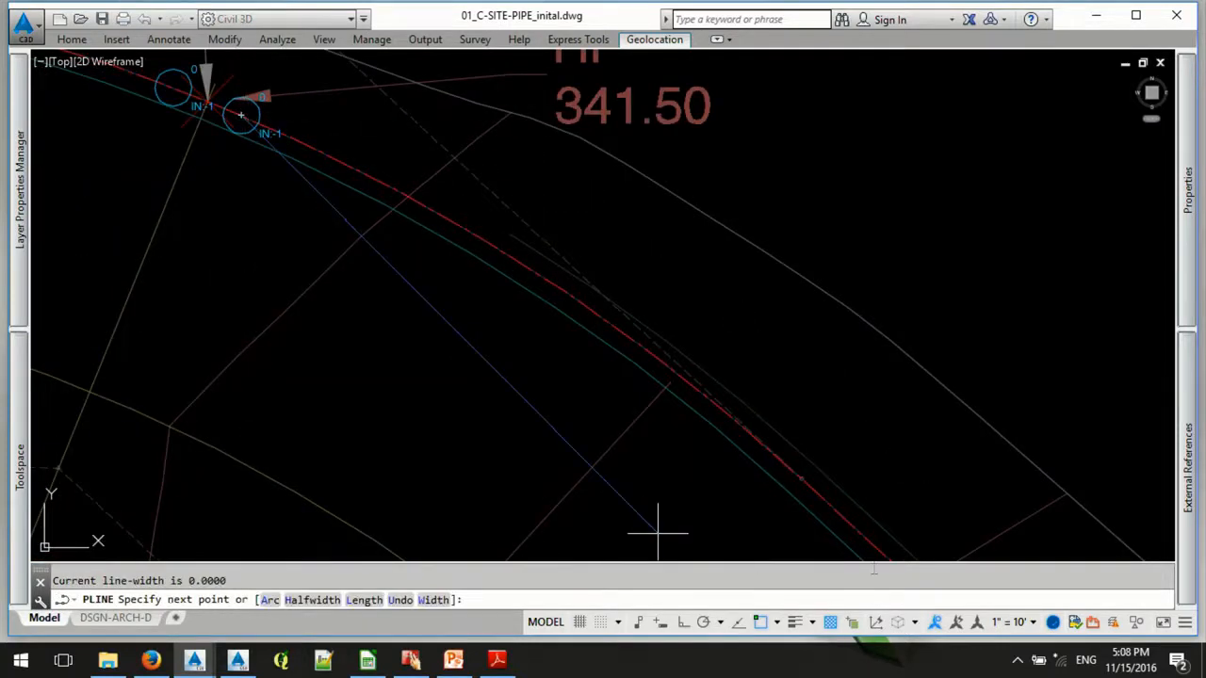
pyautogui.click(802, 480)
pyautogui.scroll(-5, 458, 148)
pyautogui.scroll(3, 653, 300)
pyautogui.scroll(5, 607, 273)
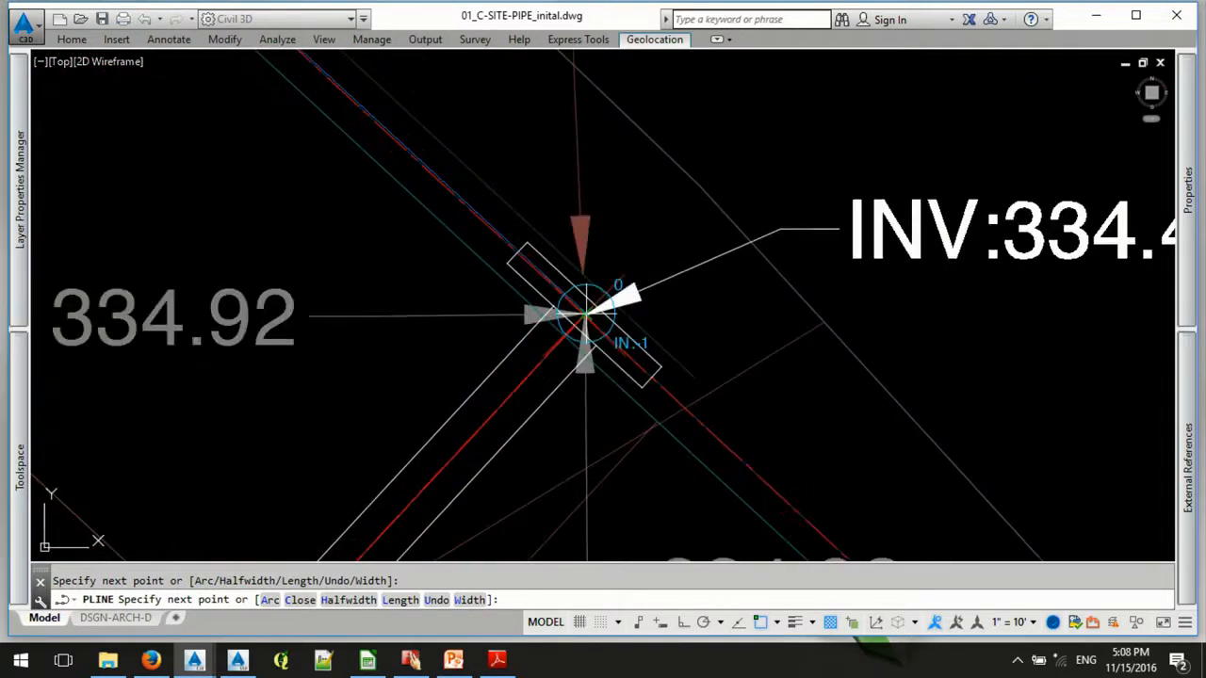
pyautogui.scroll(5, 584, 311)
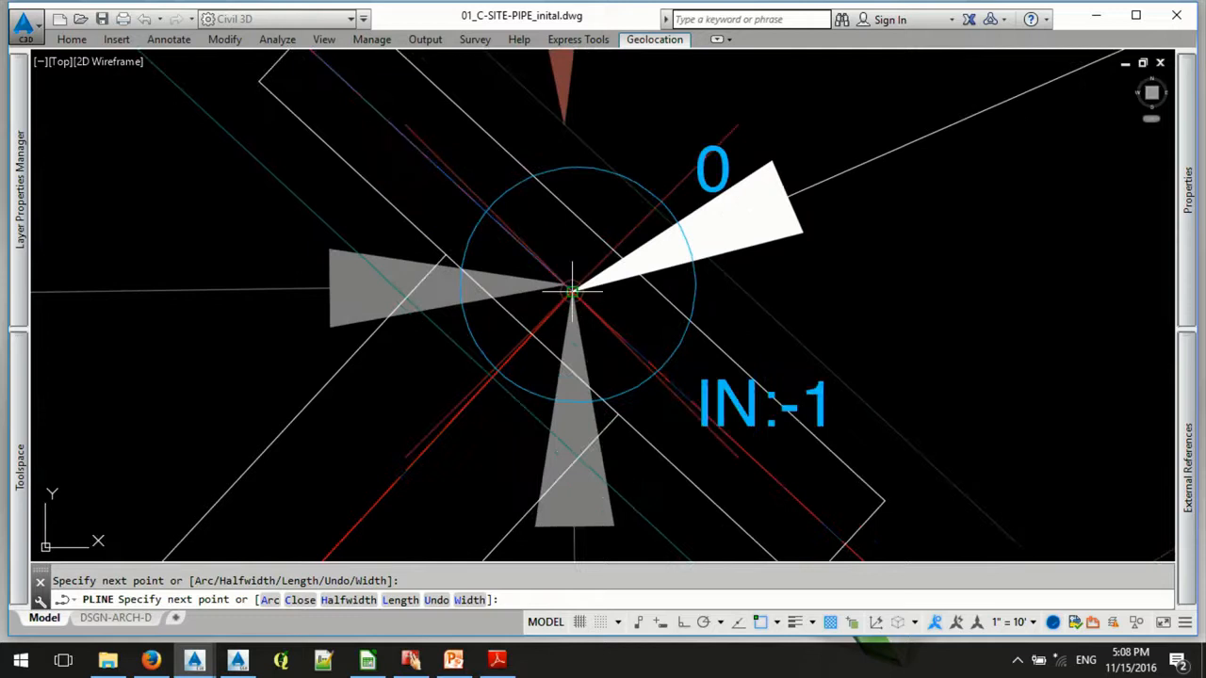
pyautogui.click(572, 291)
pyautogui.press('Escape')
# - Try to convert the polyline's first segment to an arc with its midpoint set by an Insert snap near the swale centerline
pyautogui.scroll(-5, 509, 199)
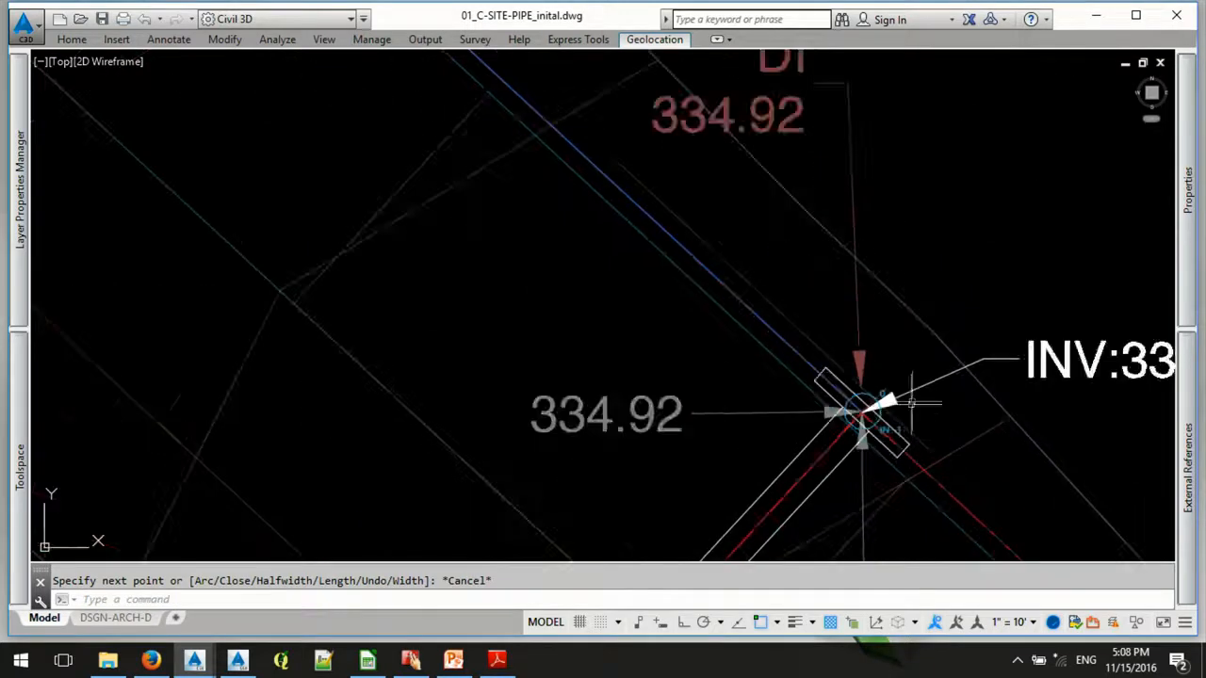
pyautogui.moveTo(407, 58); pyautogui.dragTo(767, 494, button='middle')
pyautogui.scroll(-4, 466, 252)
pyautogui.scroll(5, 388, 213)
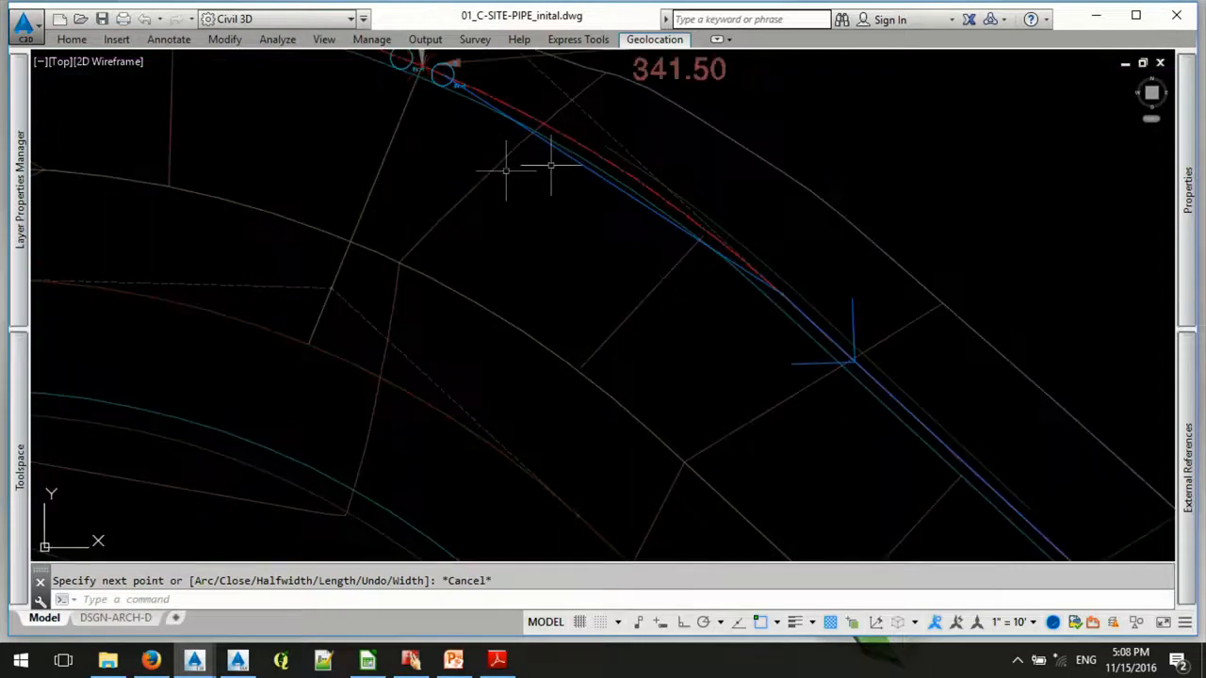
pyautogui.moveTo(550, 135); pyautogui.dragTo(510, 271, button='middle')
pyautogui.click(561, 313)
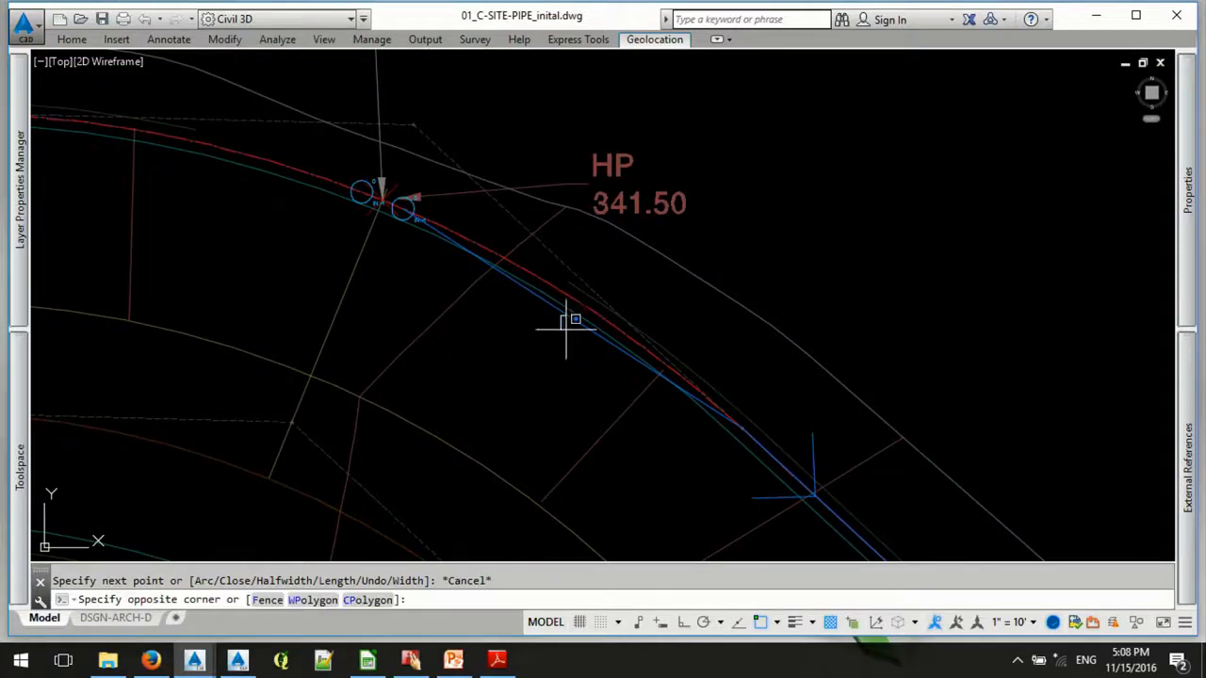
pyautogui.press('Escape')
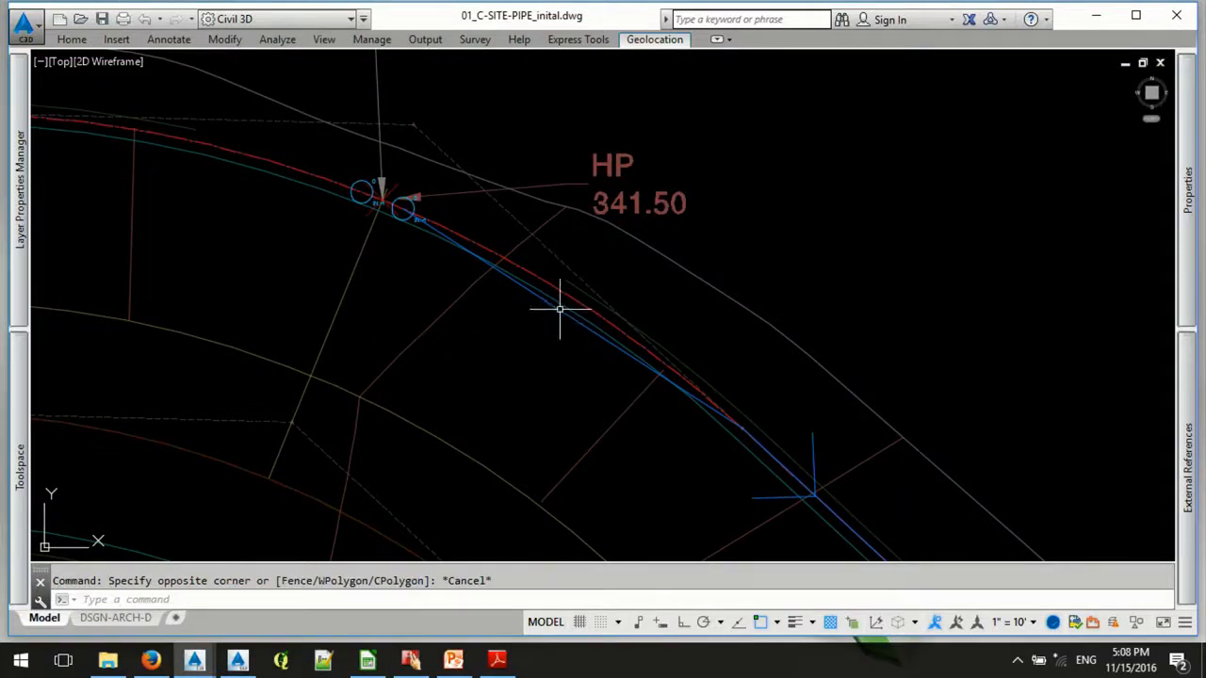
pyautogui.click(558, 310)
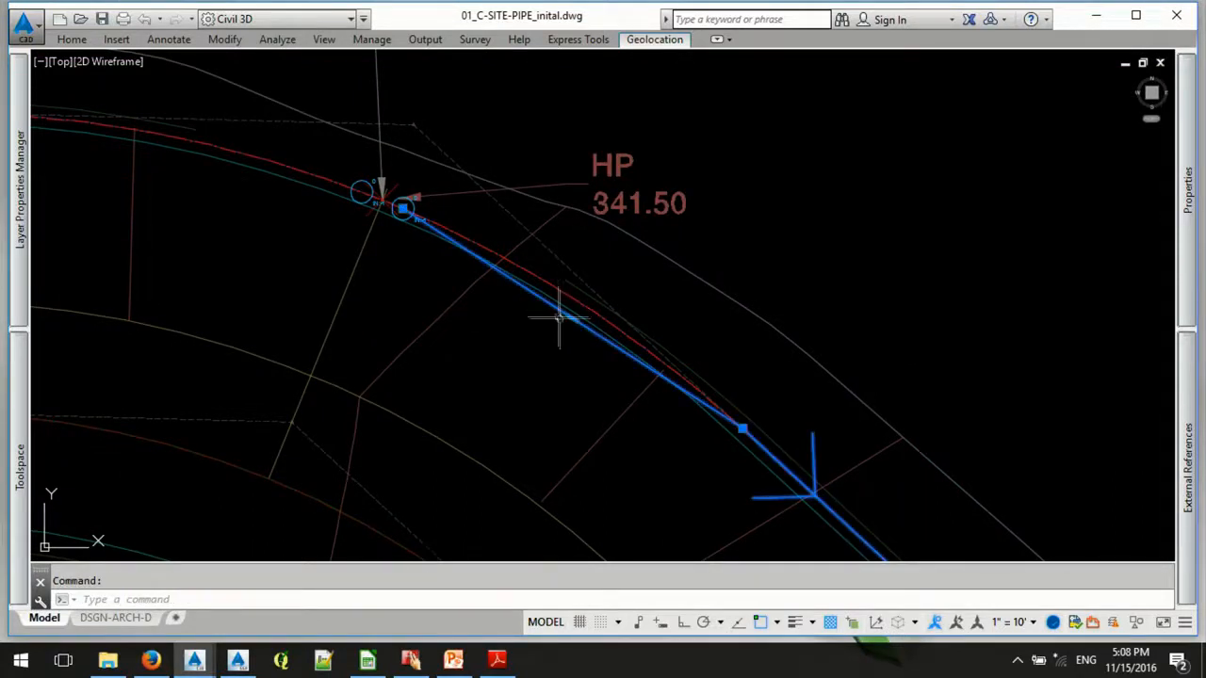
pyautogui.moveTo(572, 319)
pyautogui.click(622, 385)
pyautogui.keyDown('shift'); pyautogui.rightClick(575, 291); pyautogui.keyUp('shift')
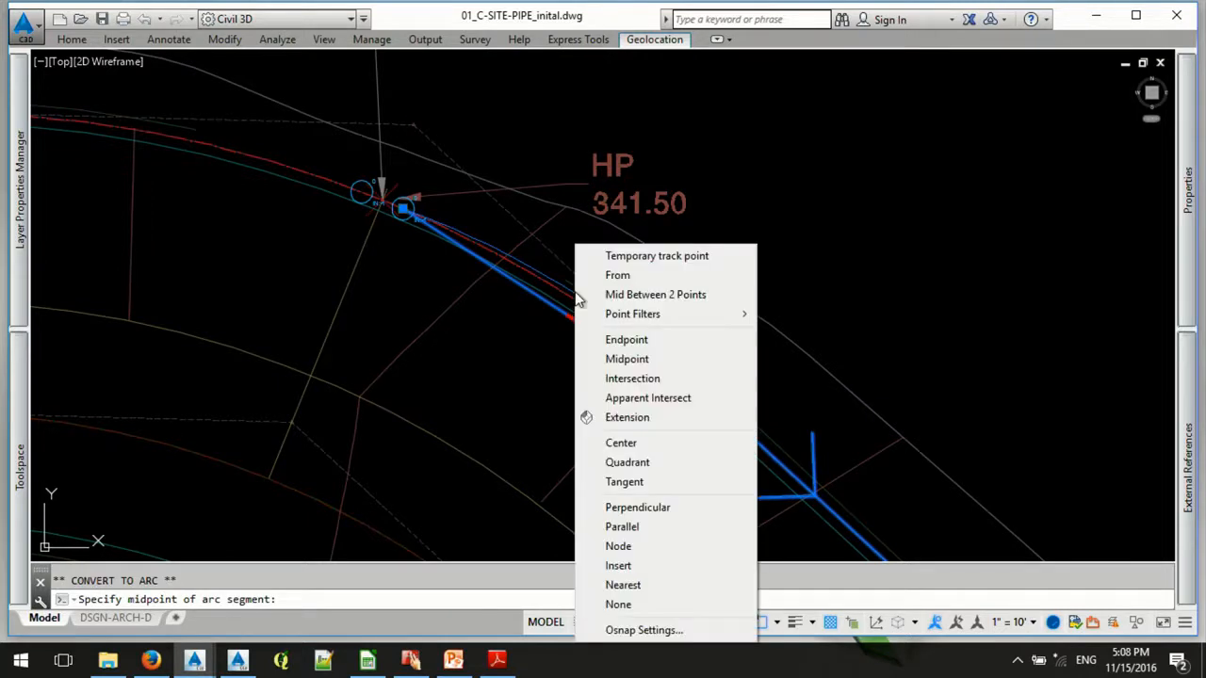
pyautogui.click(657, 567)
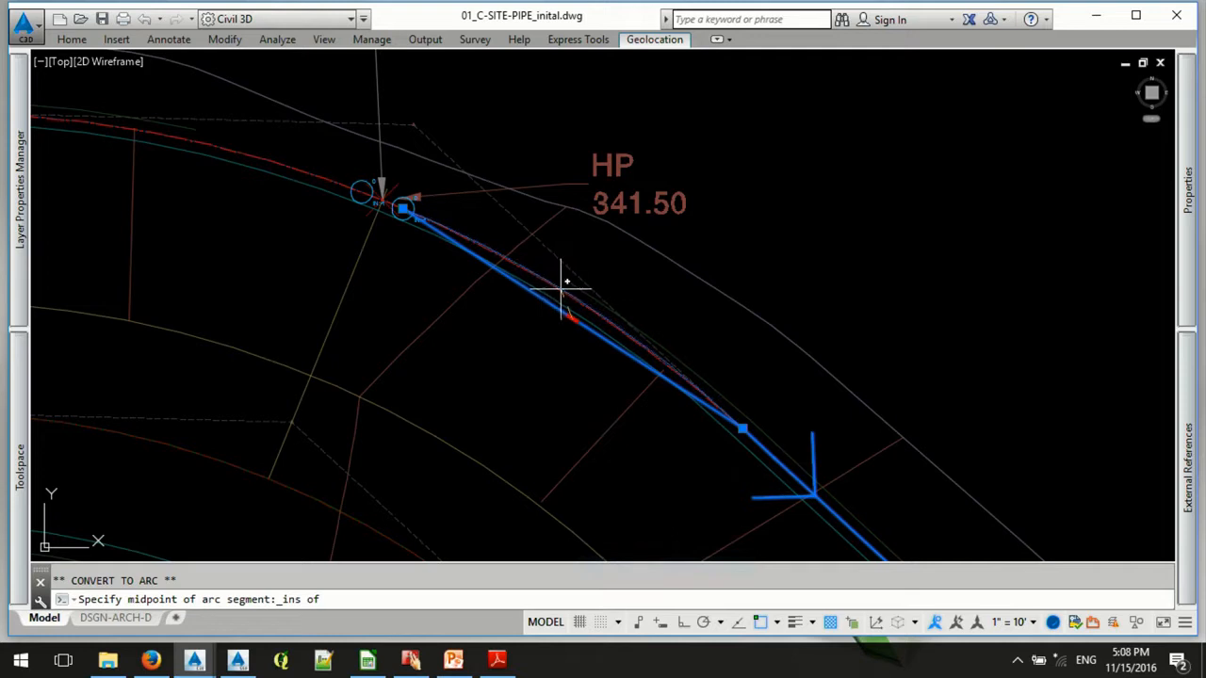
pyautogui.scroll(4, 567, 283)
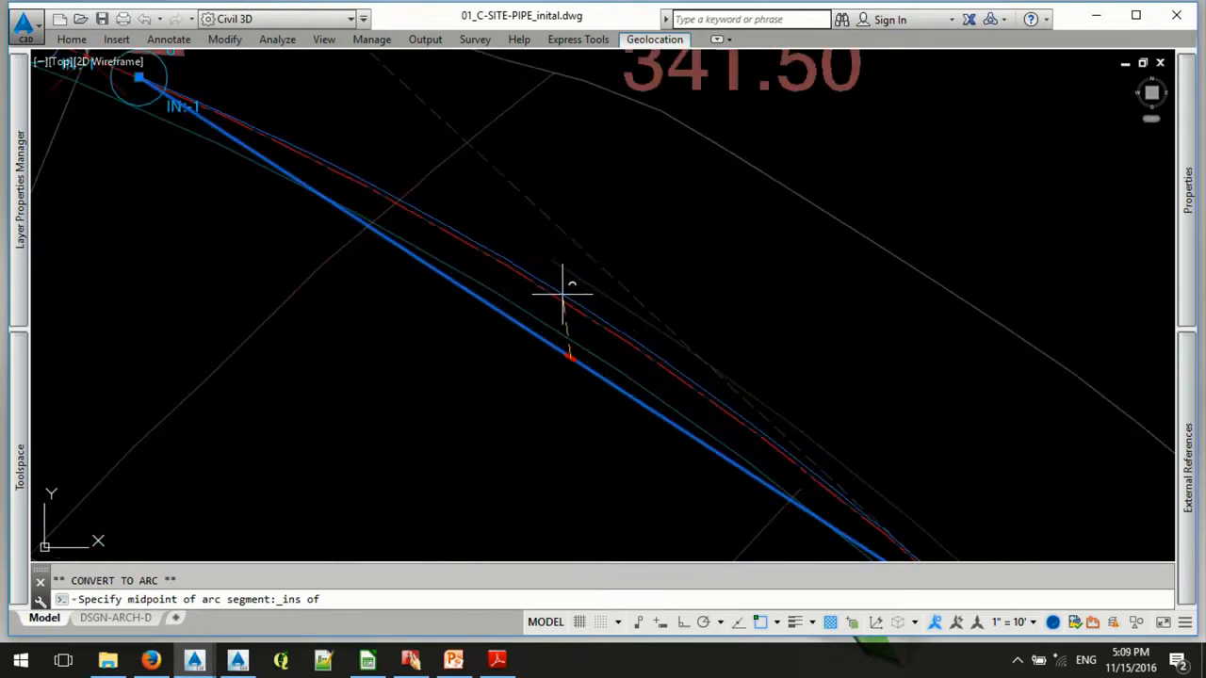
pyautogui.click(556, 283)
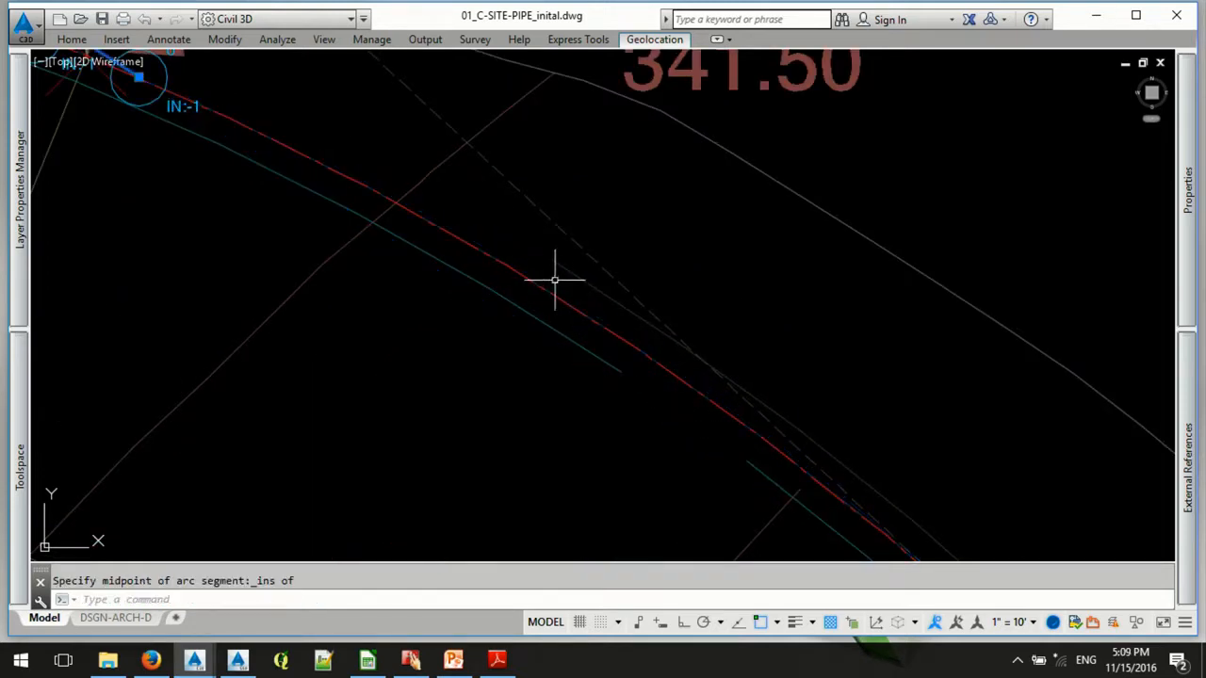
pyautogui.scroll(-4, 555, 280)
pyautogui.press('Escape')
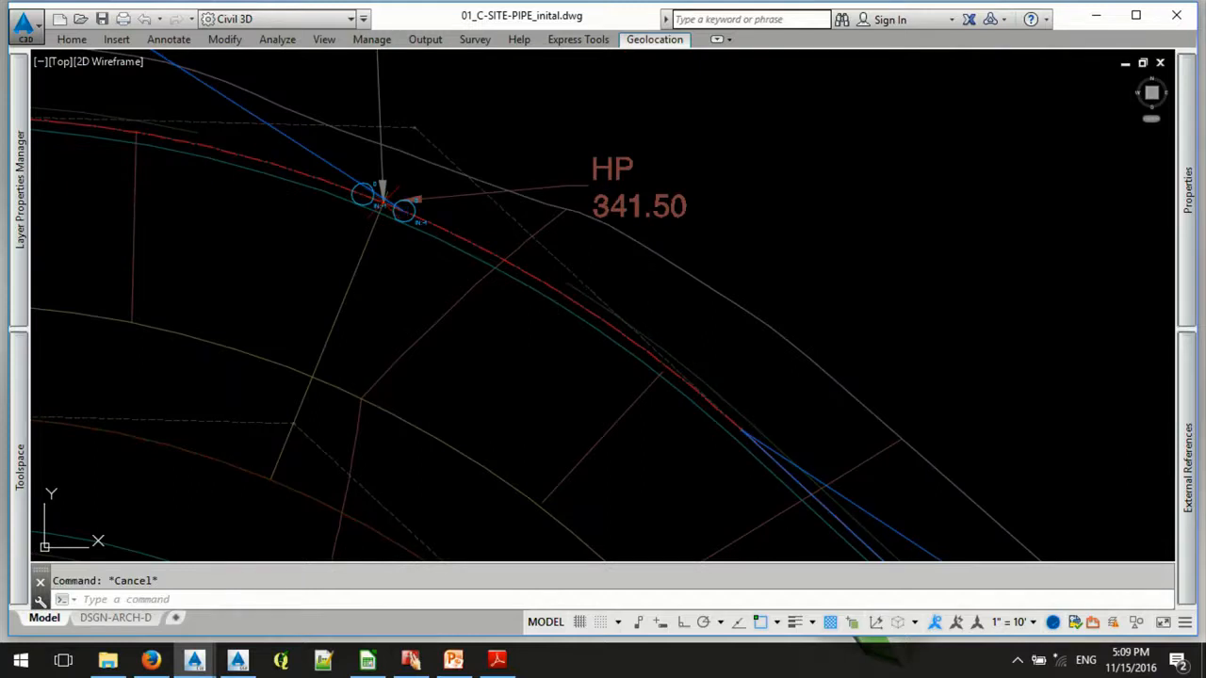
pyautogui.scroll(4, 567, 292)
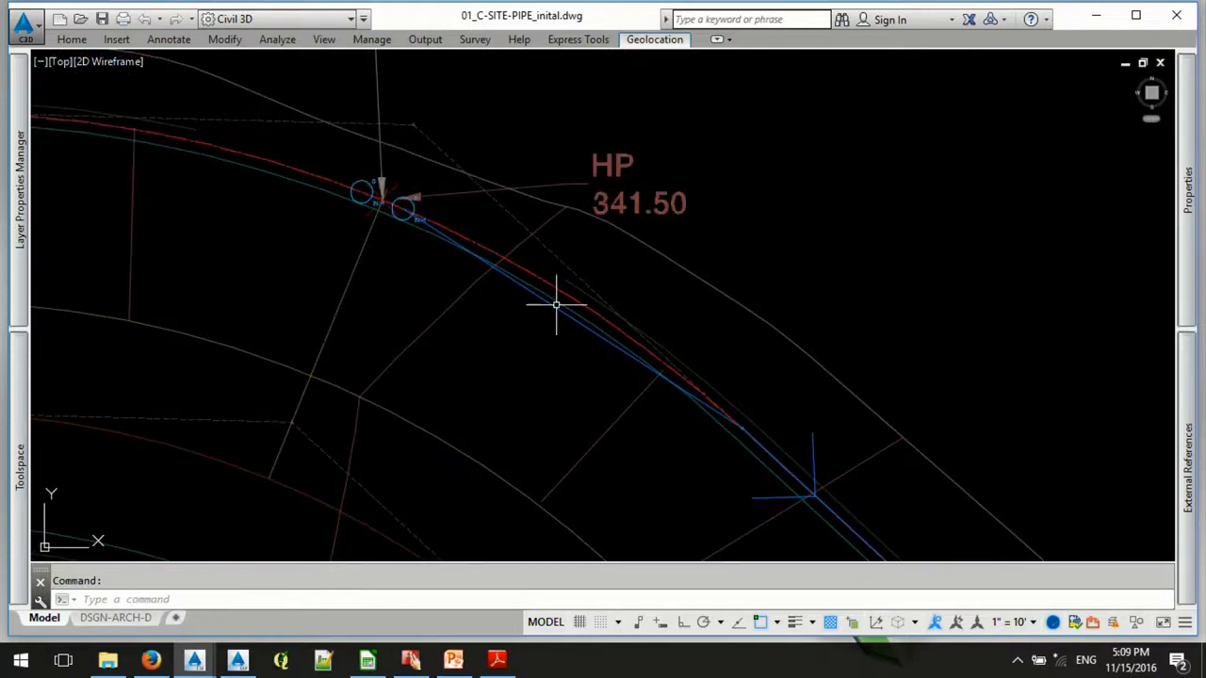
# - Add a vertex midway along the polyline's first segment, placed on the curved swale centerline with the Nearest snap
pyautogui.scroll(3, 557, 305)
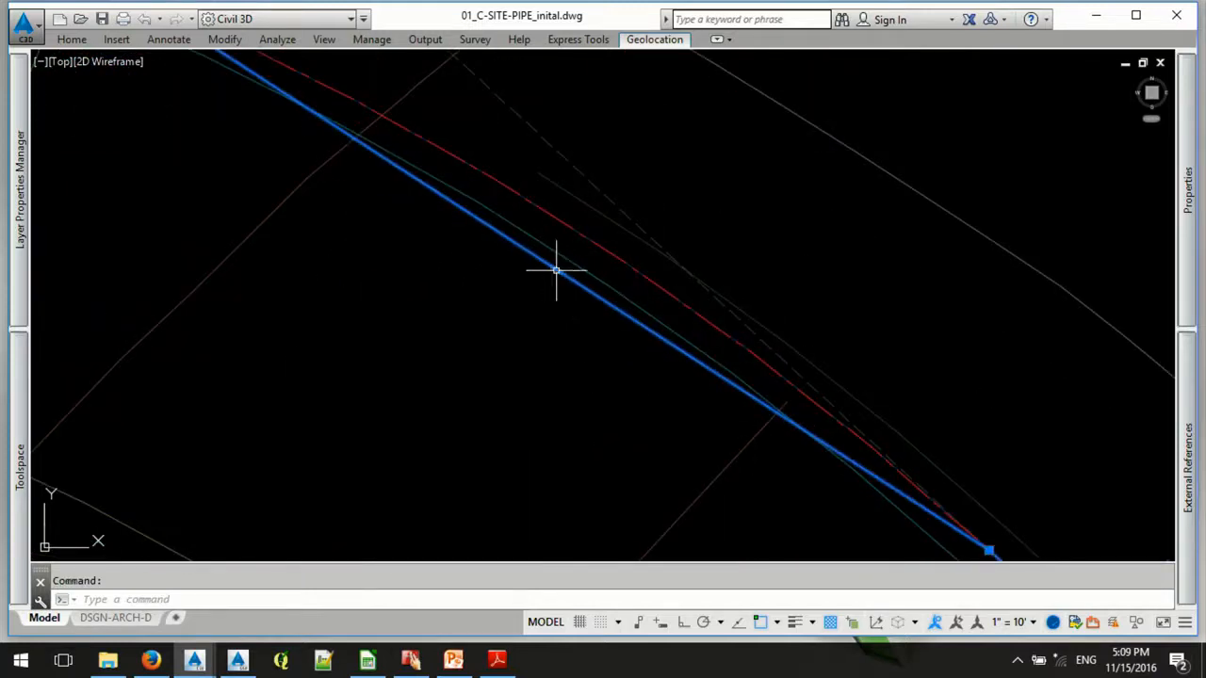
pyautogui.moveTo(556, 267)
pyautogui.click(629, 319)
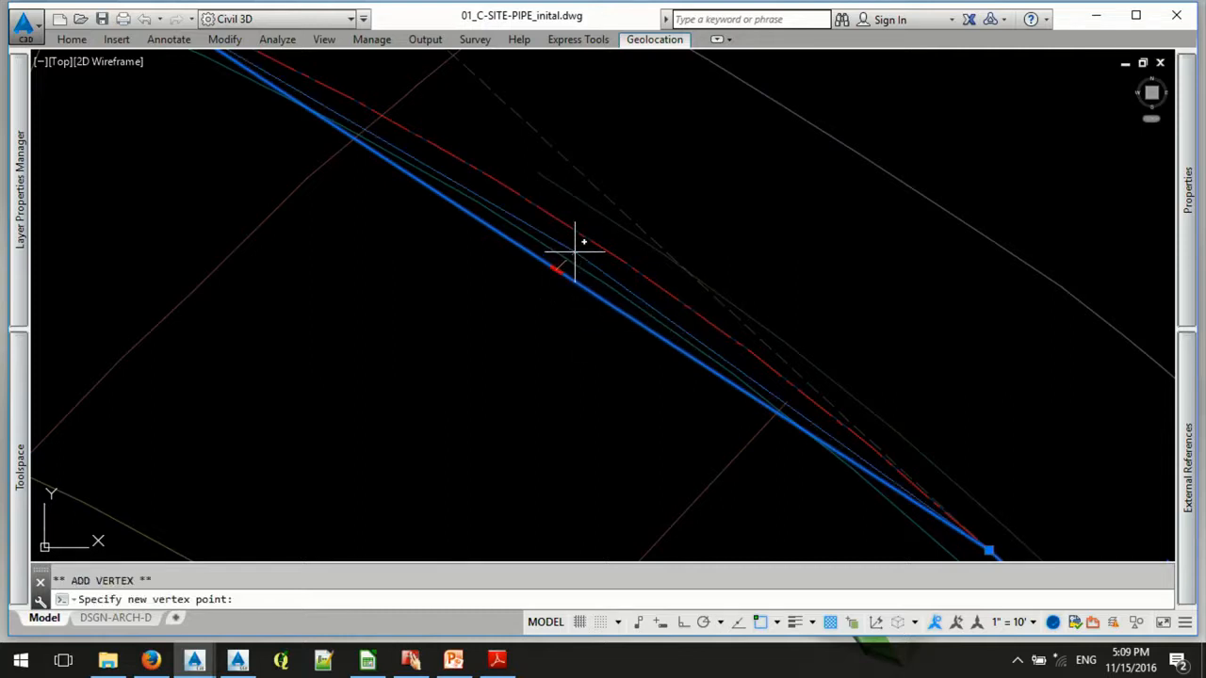
pyautogui.keyDown('shift'); pyautogui.rightClick(575, 247); pyautogui.keyUp('shift')
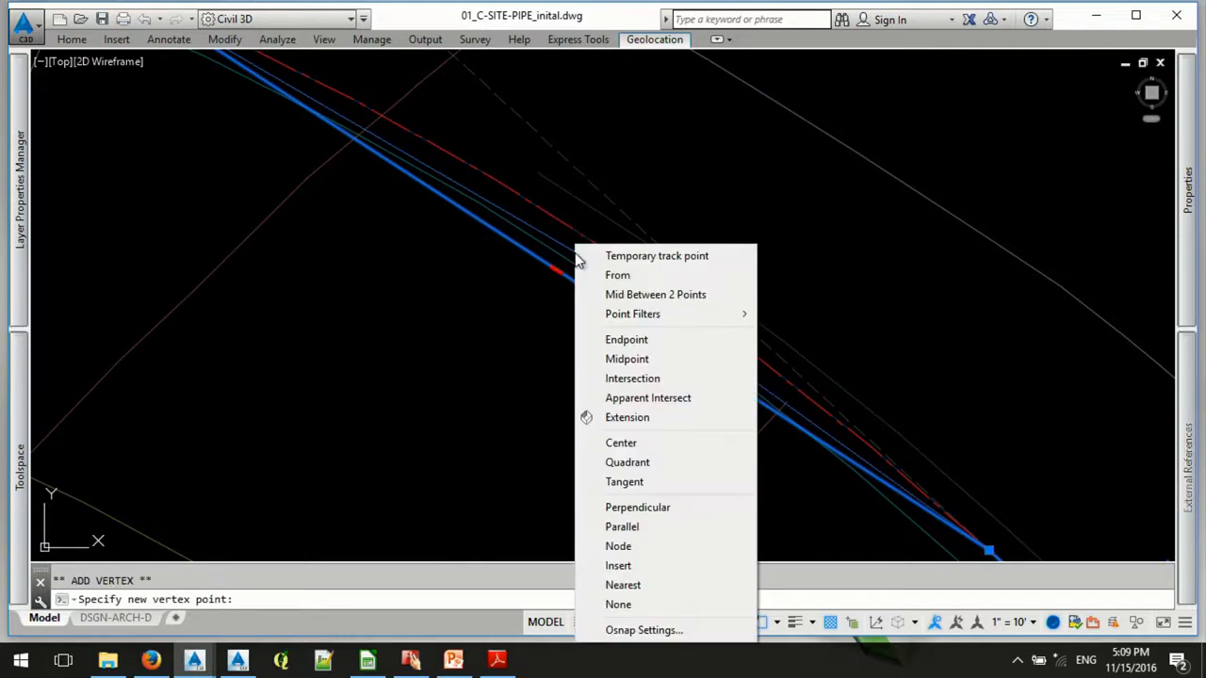
pyautogui.click(623, 585)
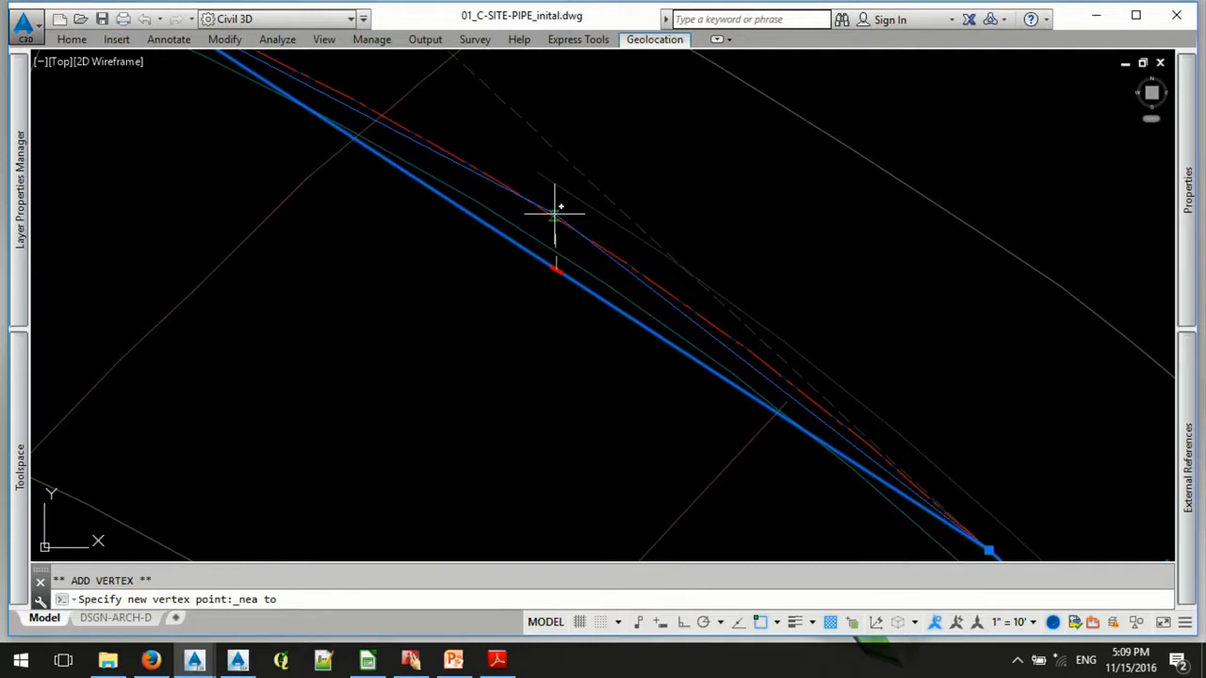
pyautogui.click(555, 215)
pyautogui.press('Escape')
pyautogui.scroll(-3, 553, 280)
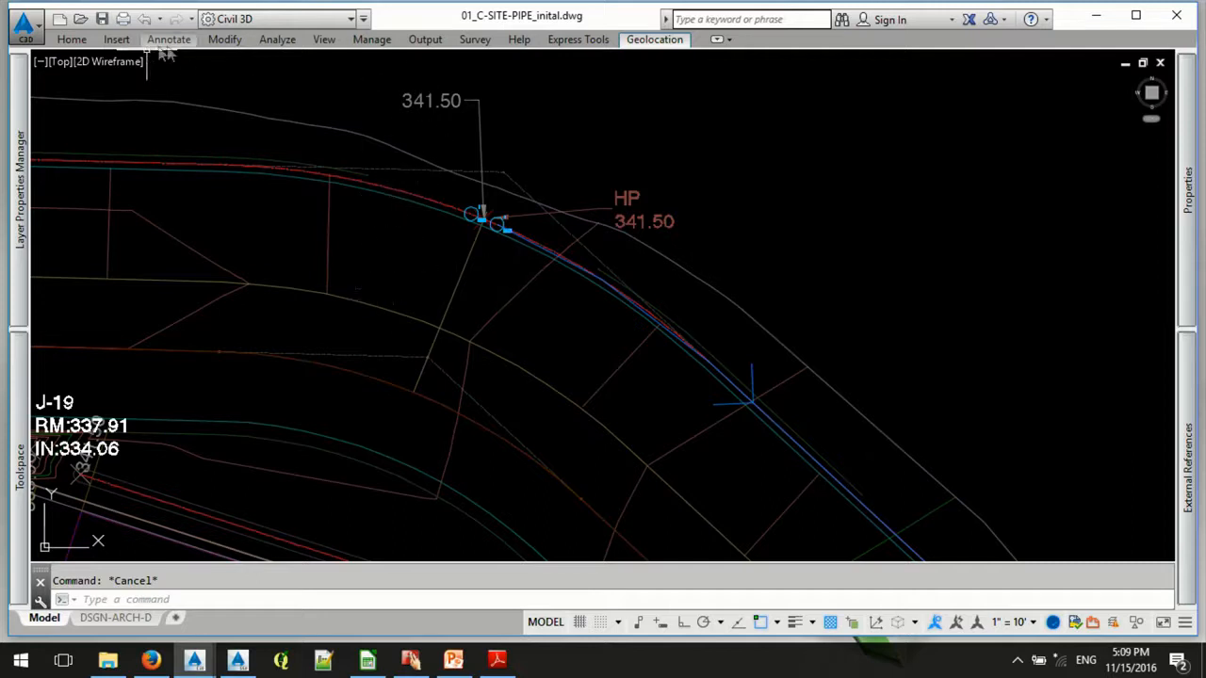
# - Move the HypaheOpenChannelNode blocks to the elevation of the HydrologyRef surface with Move Blocks to Surface
pyautogui.click(226, 42)
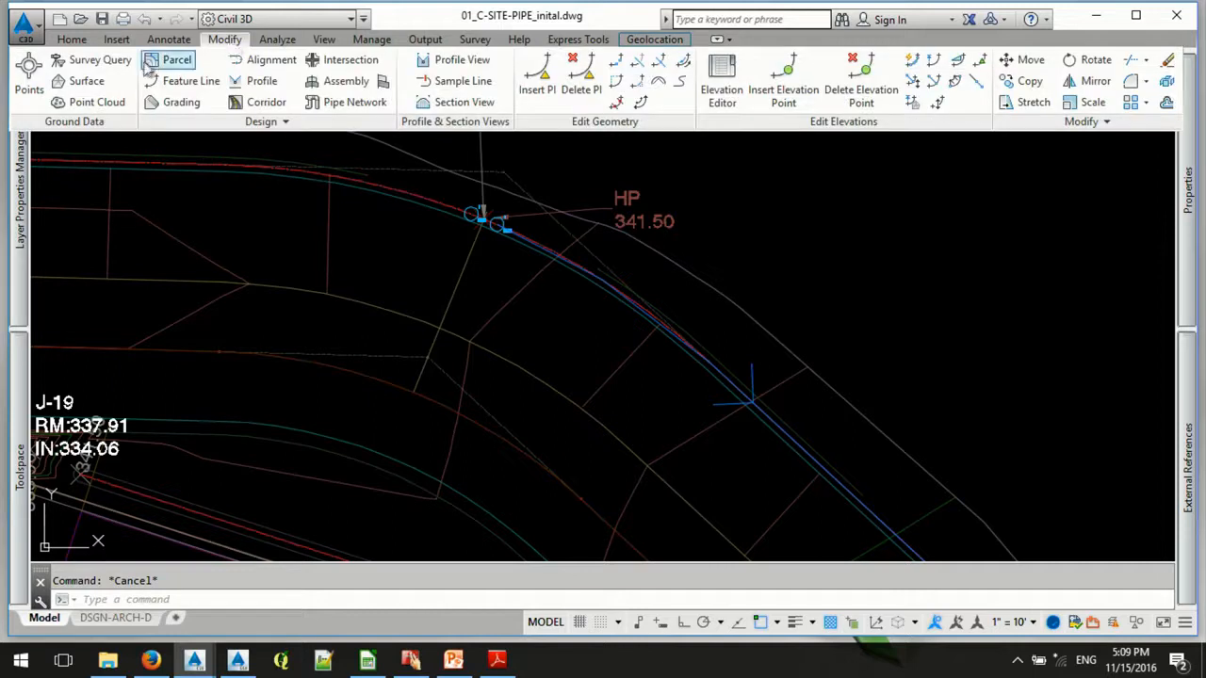
pyautogui.click(88, 83)
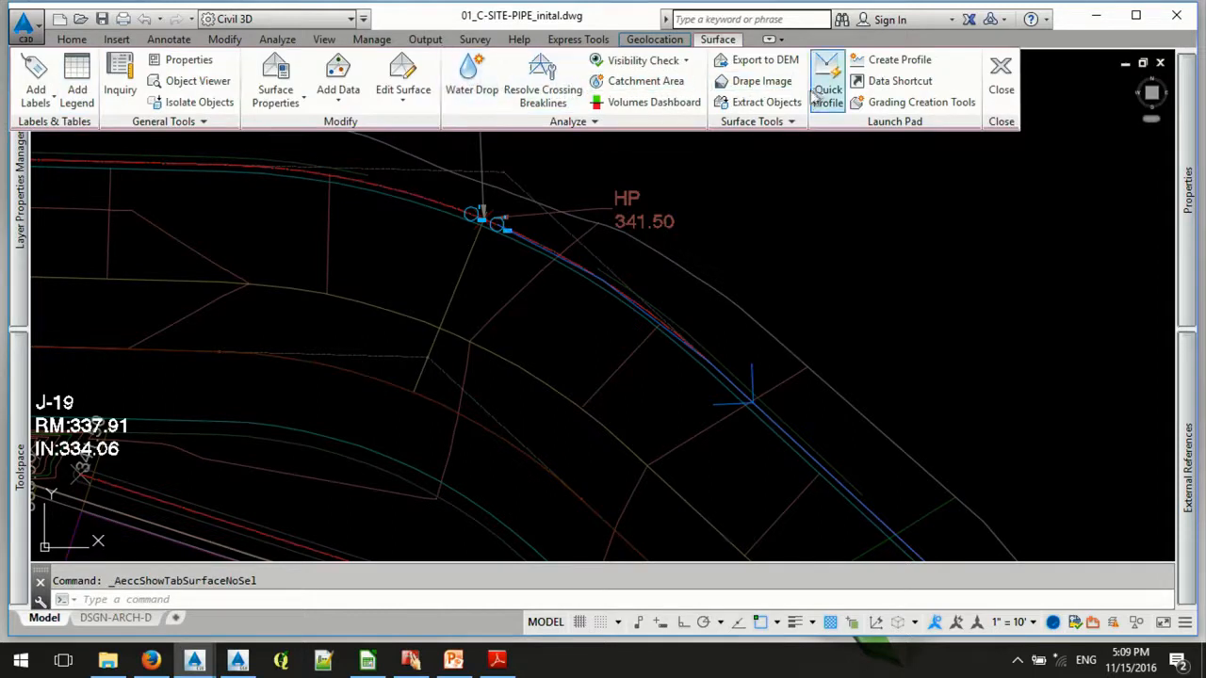
pyautogui.click(790, 122)
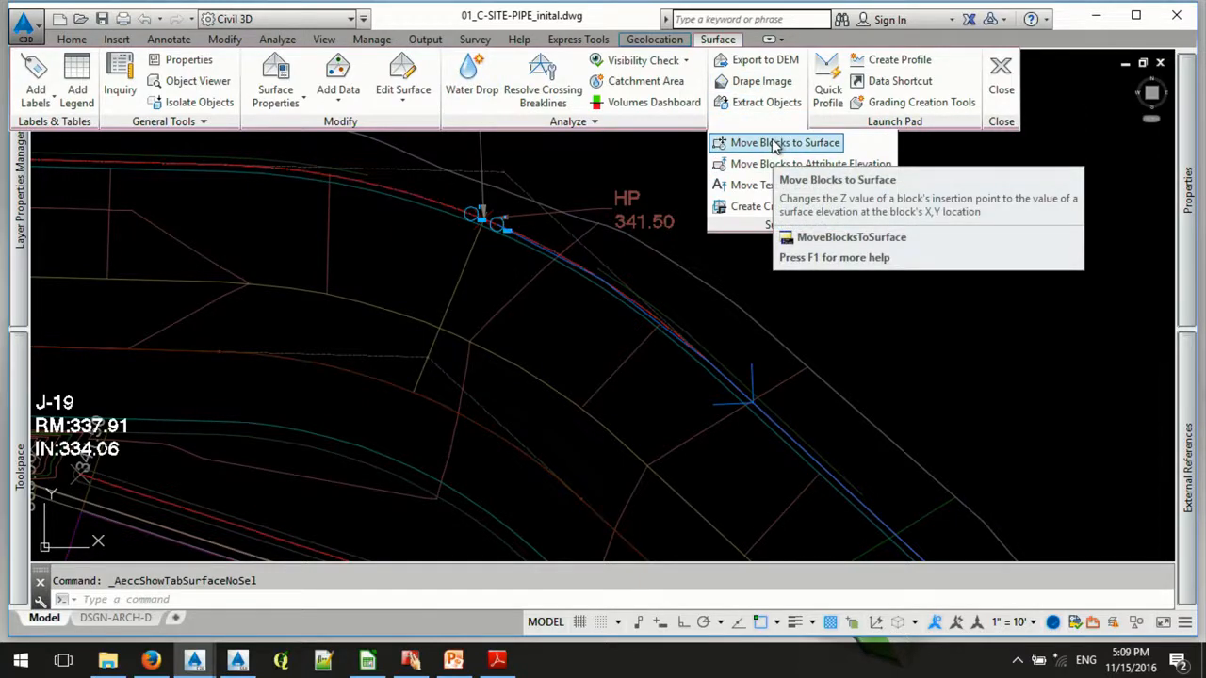
pyautogui.click(774, 143)
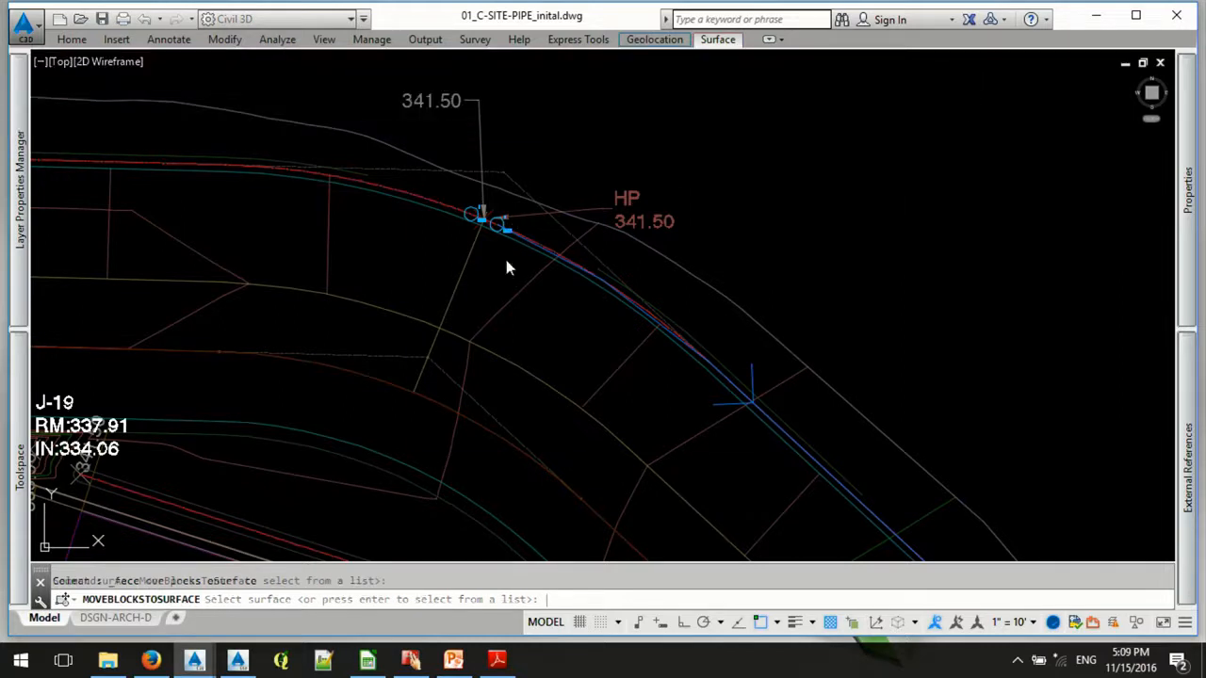
pyautogui.press('Return')
pyautogui.click(480, 275)
pyautogui.click(611, 439)
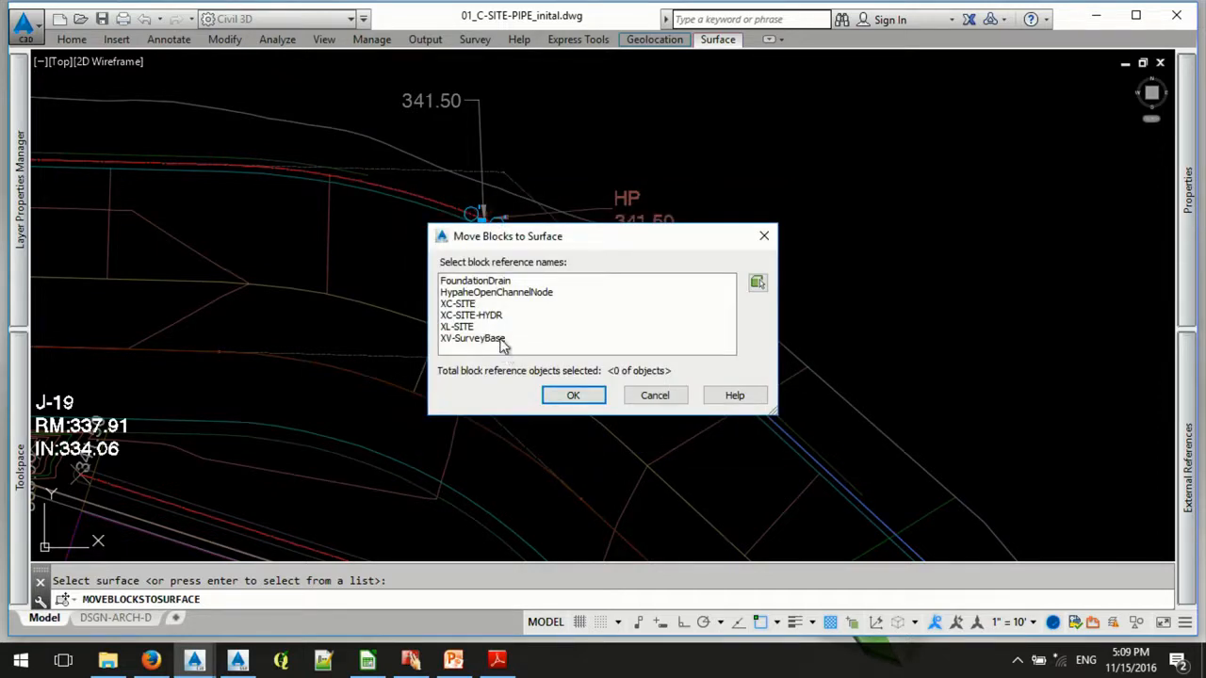
pyautogui.click(511, 293)
pyautogui.click(577, 397)
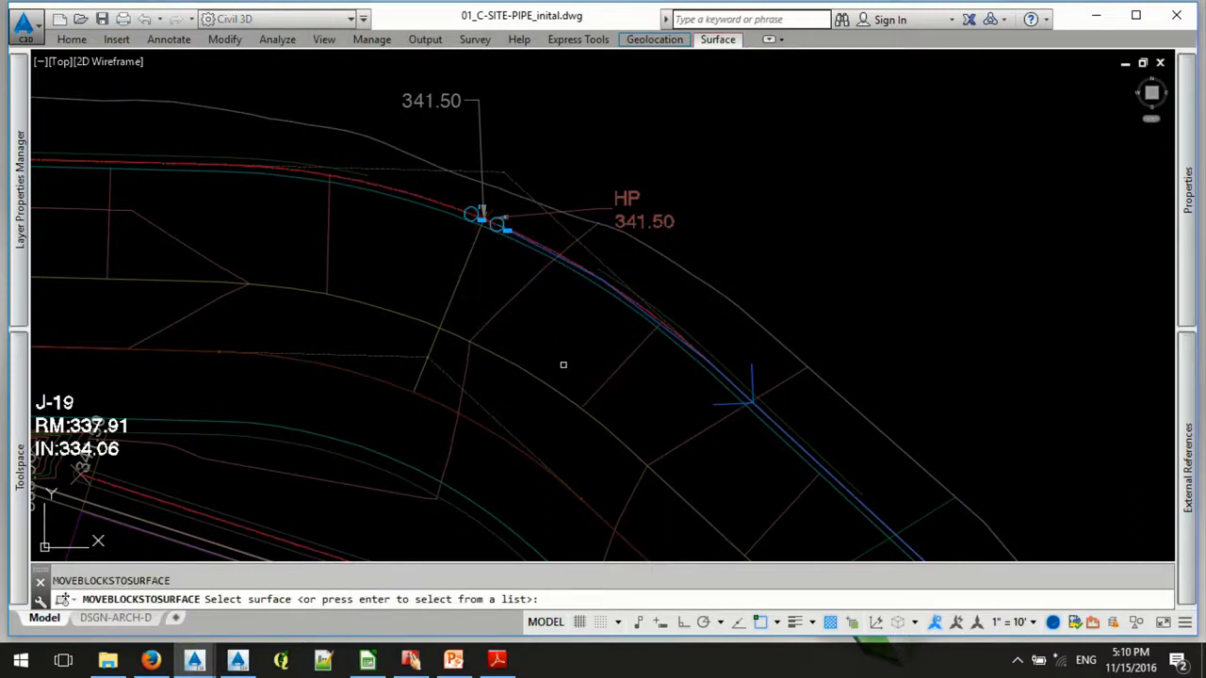
pyautogui.press('Return')
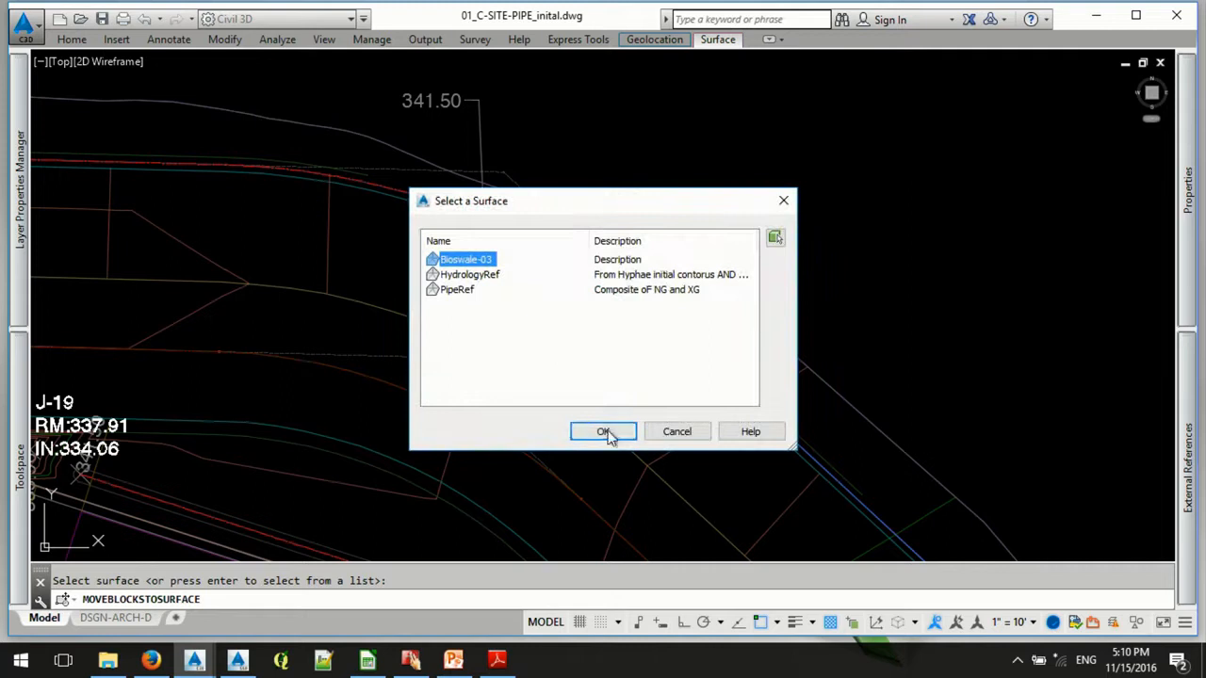
pyautogui.click(606, 435)
pyautogui.click(672, 399)
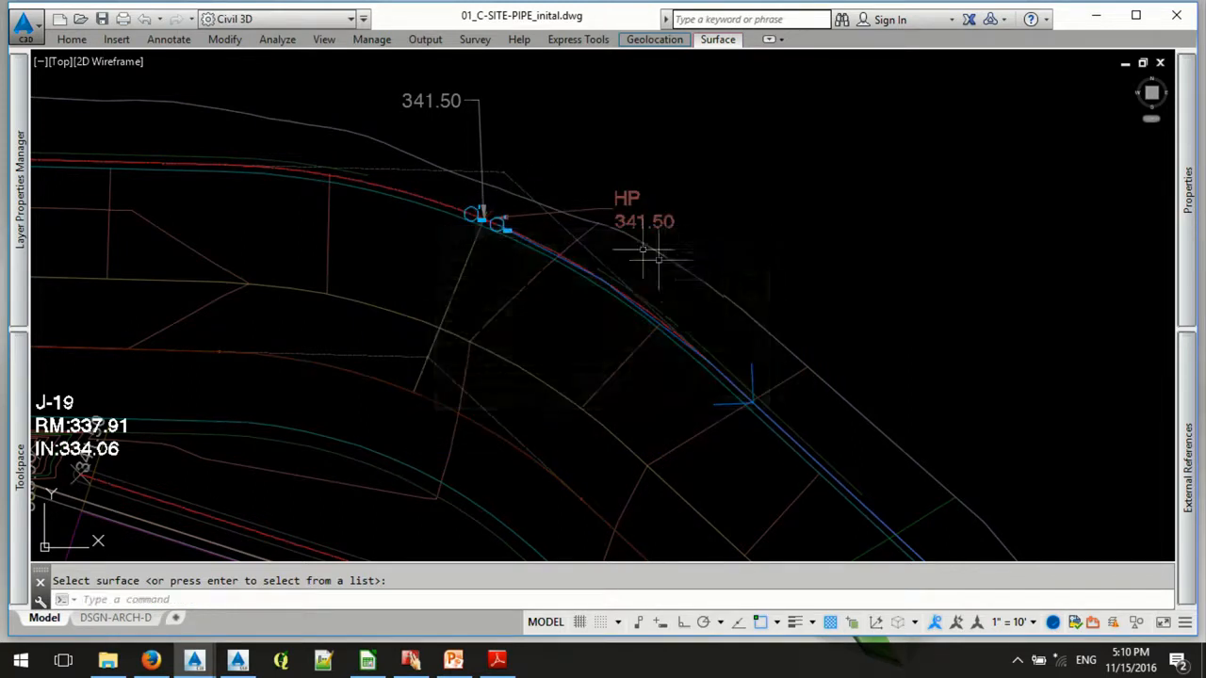
# - Regenerate the drawing twice to update the rim and invert elevation labels on the open channel nodes at the high point
pyautogui.scroll(6, 480, 264)
pyautogui.press('Escape')
pyautogui.write('re')
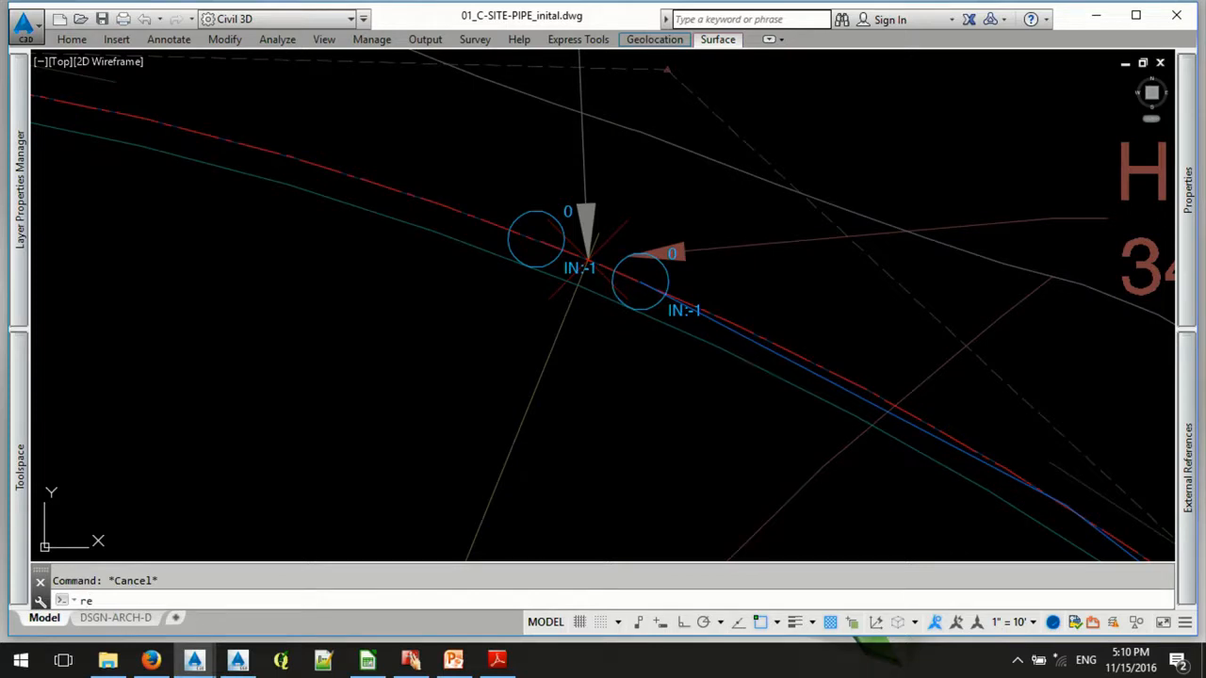
pyautogui.press('Return')
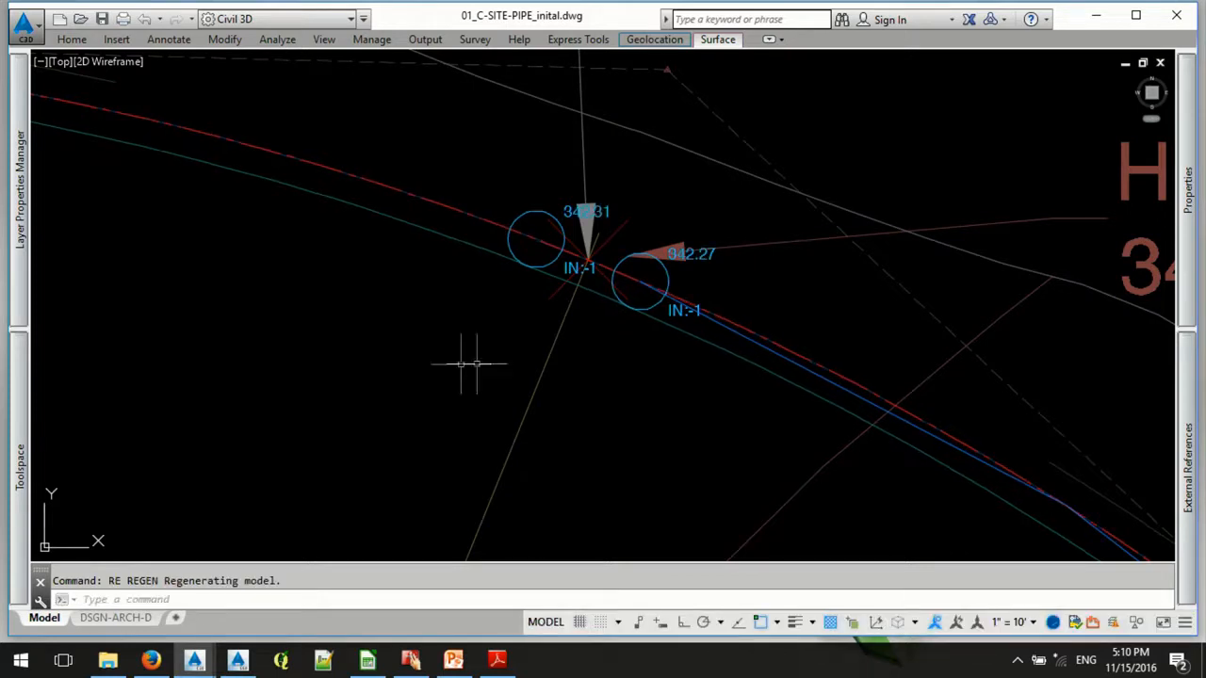
pyautogui.write('re')
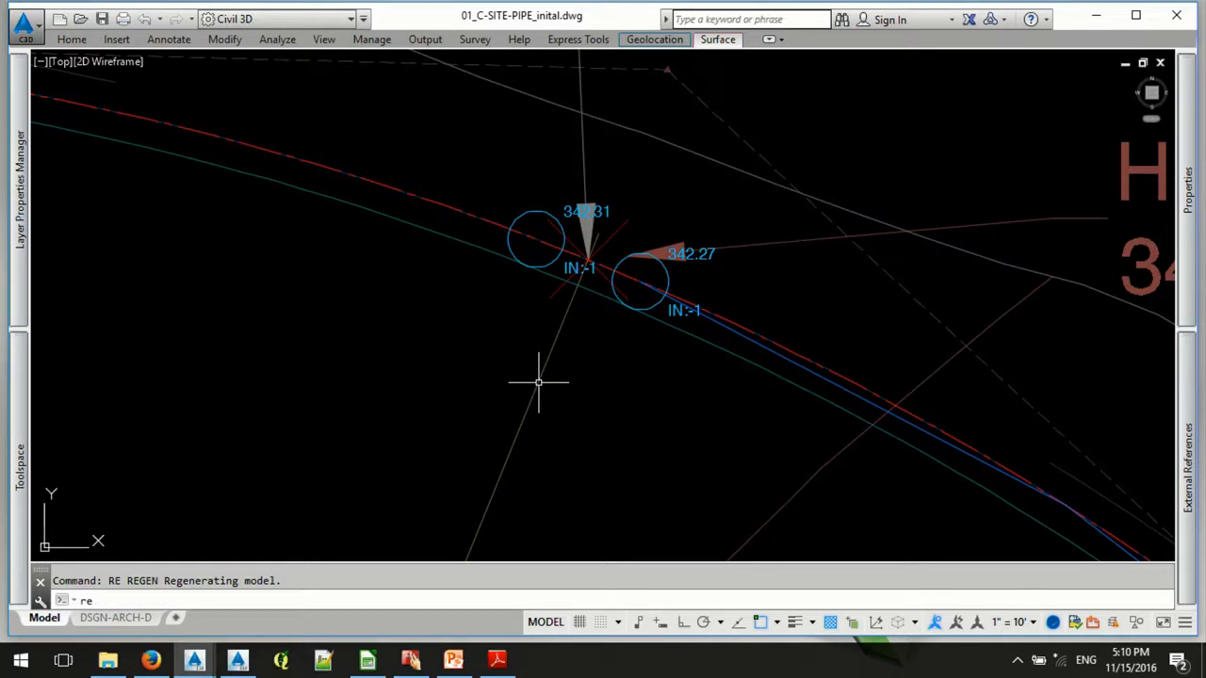
pyautogui.press('Return')
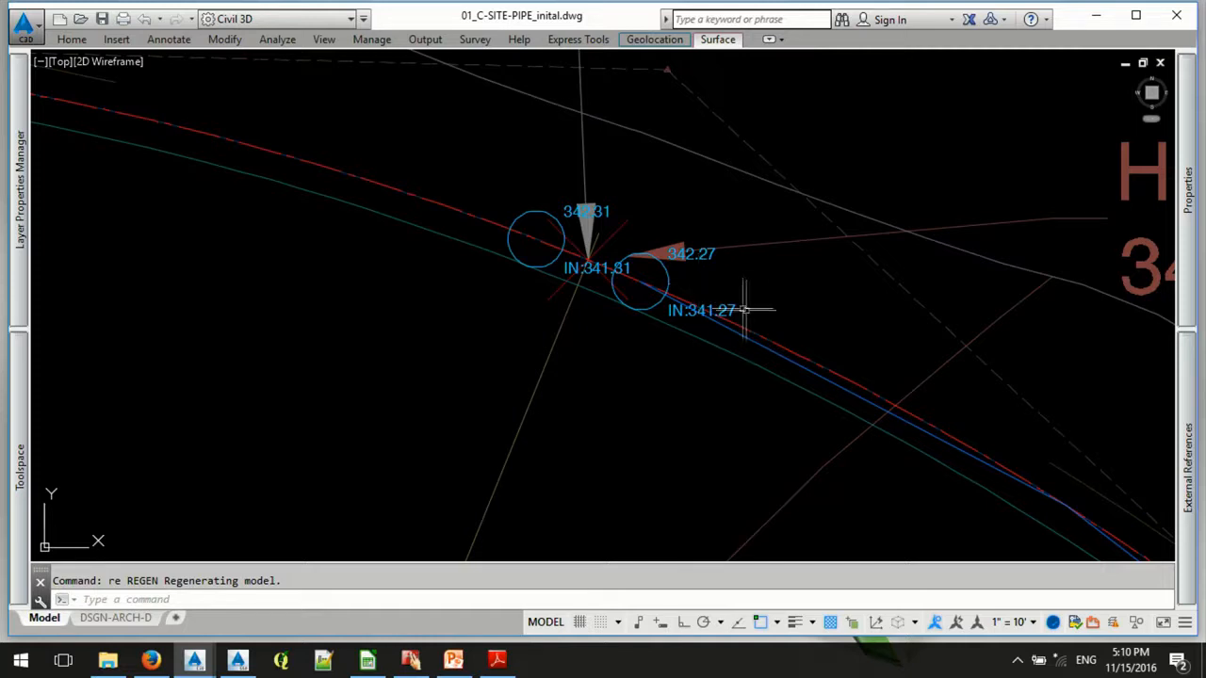
# - Set the Depth of the lower open channel node at the high point to 2 and regenerate the drawing to update its invert label
pyautogui.click(667, 280)
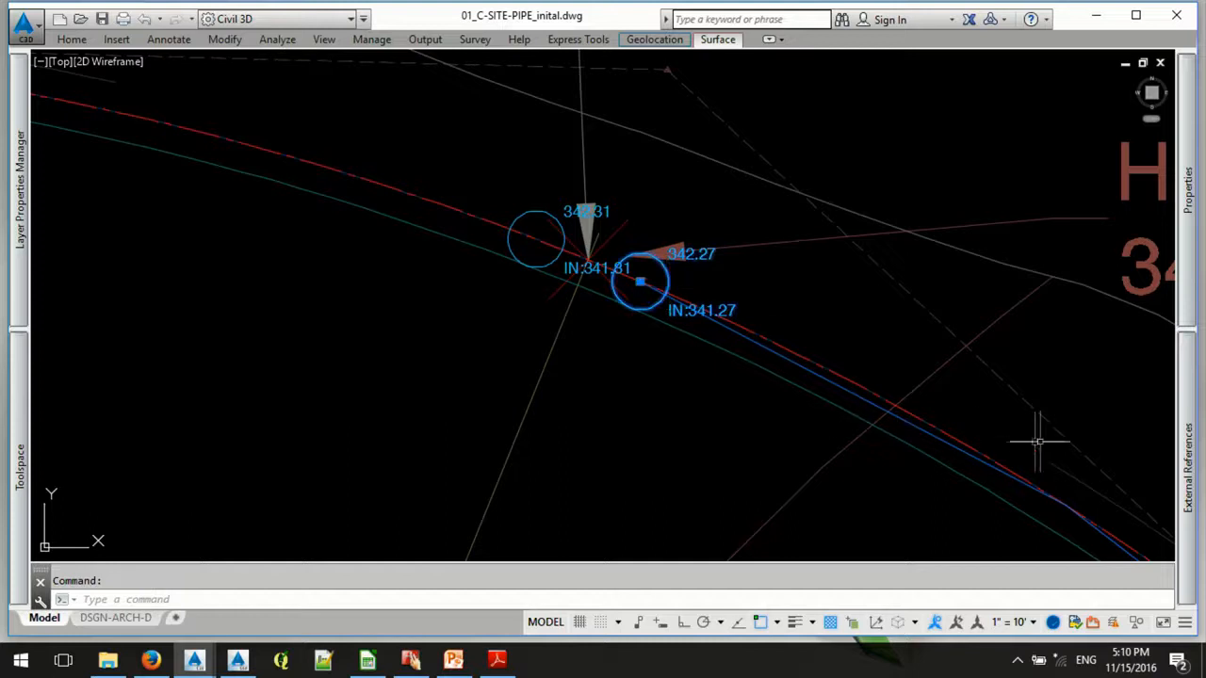
pyautogui.moveTo(1187, 461)
pyautogui.moveTo(1182, 250)
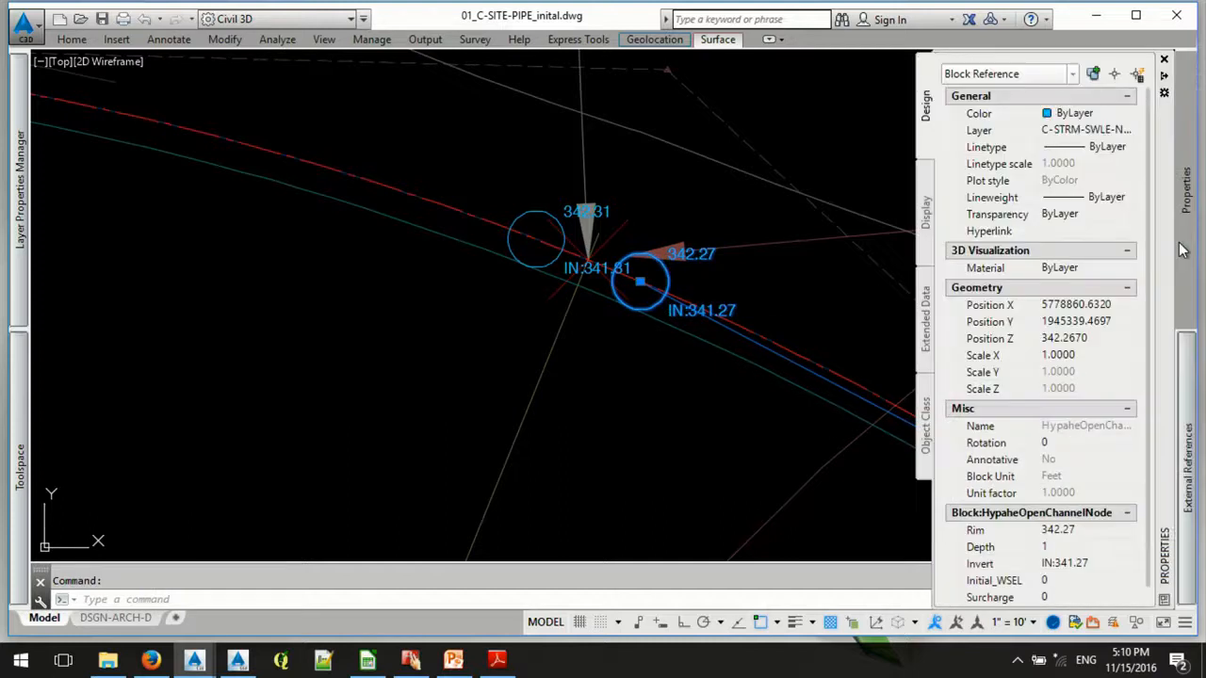
pyautogui.click(1093, 546)
pyautogui.write('2')
pyautogui.press('Return')
pyautogui.press('Escape')
pyautogui.write('RE')
pyautogui.press('Return')
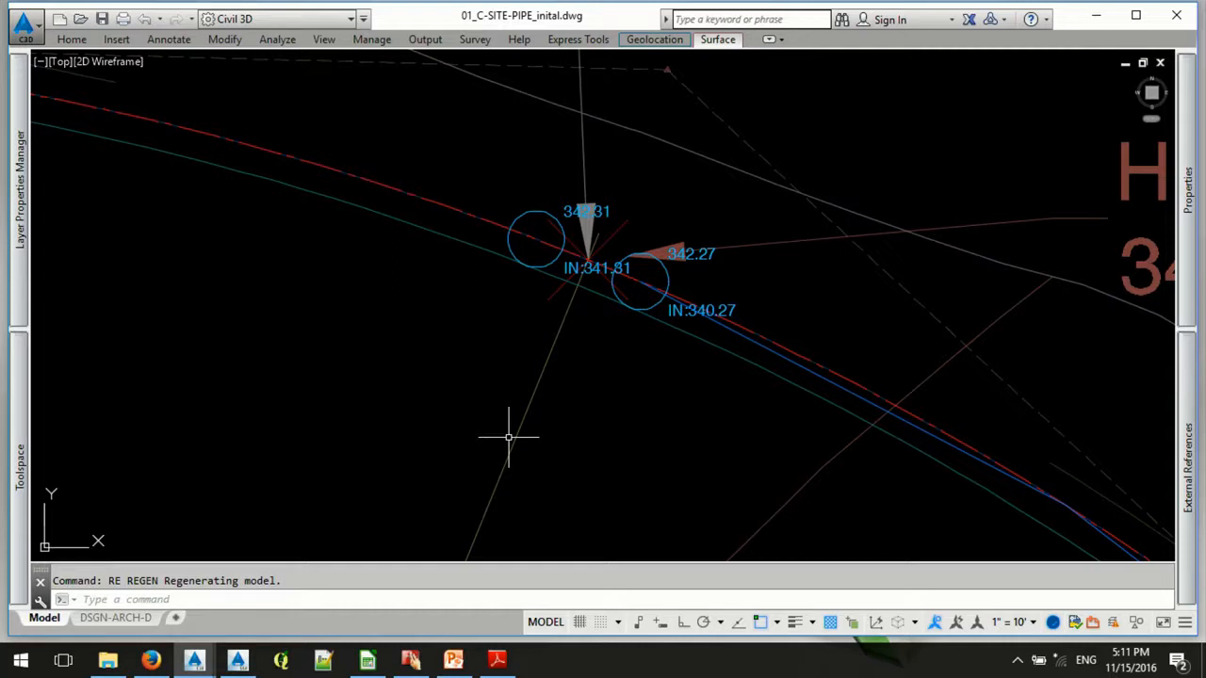
# - Examine the SSA-Links object data of the matching swale polyline in 02_C-SITE-PIPE_final.dwg, and return to 01_C-SITE-PIPE_inital.dwg
pyautogui.moveTo(795, 393); pyautogui.dragTo(446, 177, button='middle')
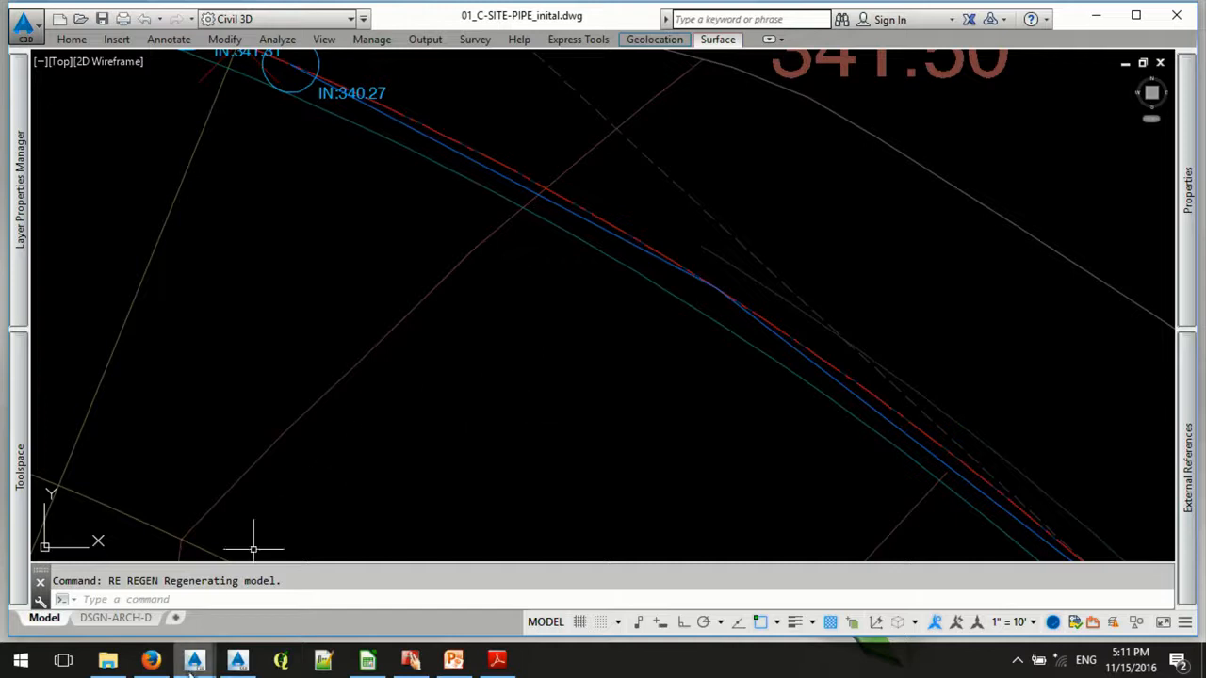
pyautogui.moveTo(194, 665)
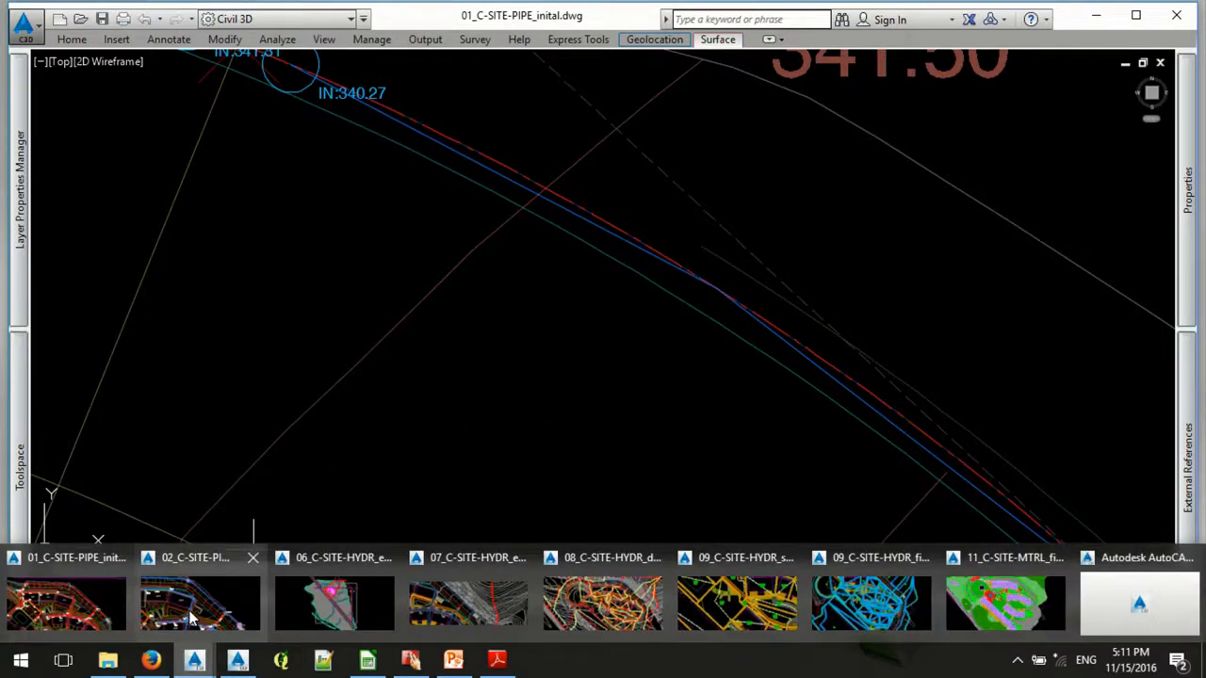
pyautogui.click(224, 593)
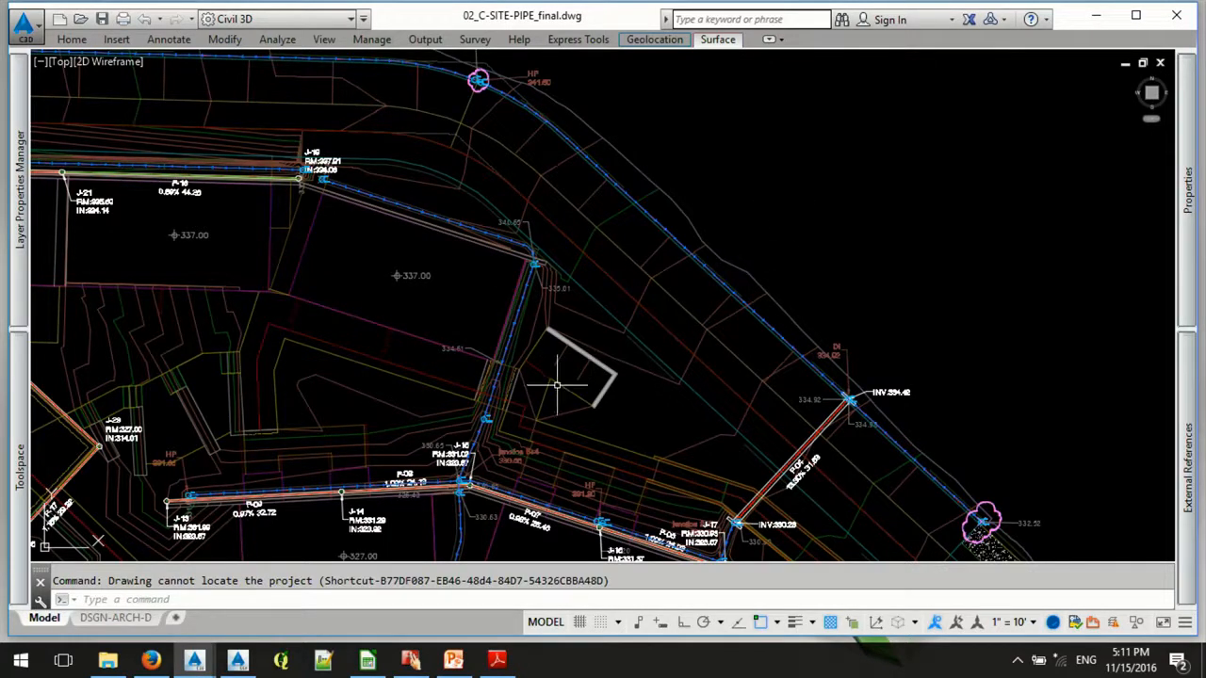
pyautogui.moveTo(587, 327); pyautogui.dragTo(683, 48, button='middle')
pyautogui.moveTo(626, 179)
pyautogui.mouseDown(button='middle')
pyautogui.moveTo(502, 380)
pyautogui.moveTo(468, 482)
pyautogui.mouseUp(button='middle')
pyautogui.scroll(5, 486, 201)
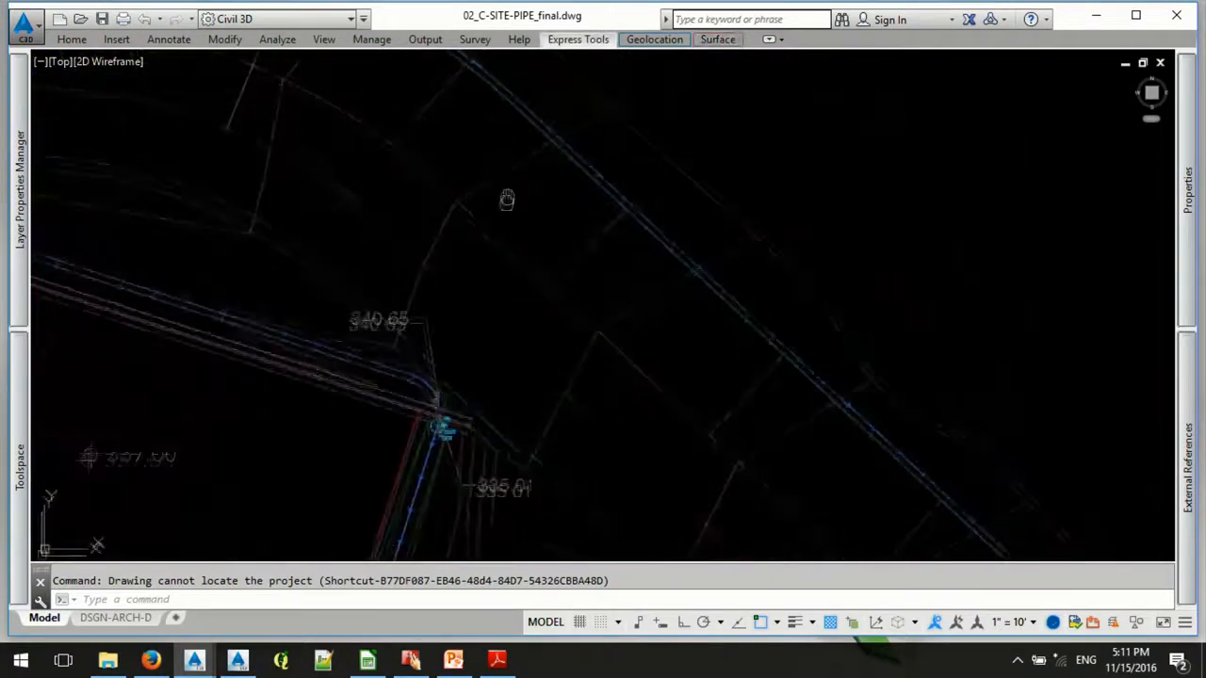
pyautogui.moveTo(512, 189); pyautogui.dragTo(492, 310, button='middle')
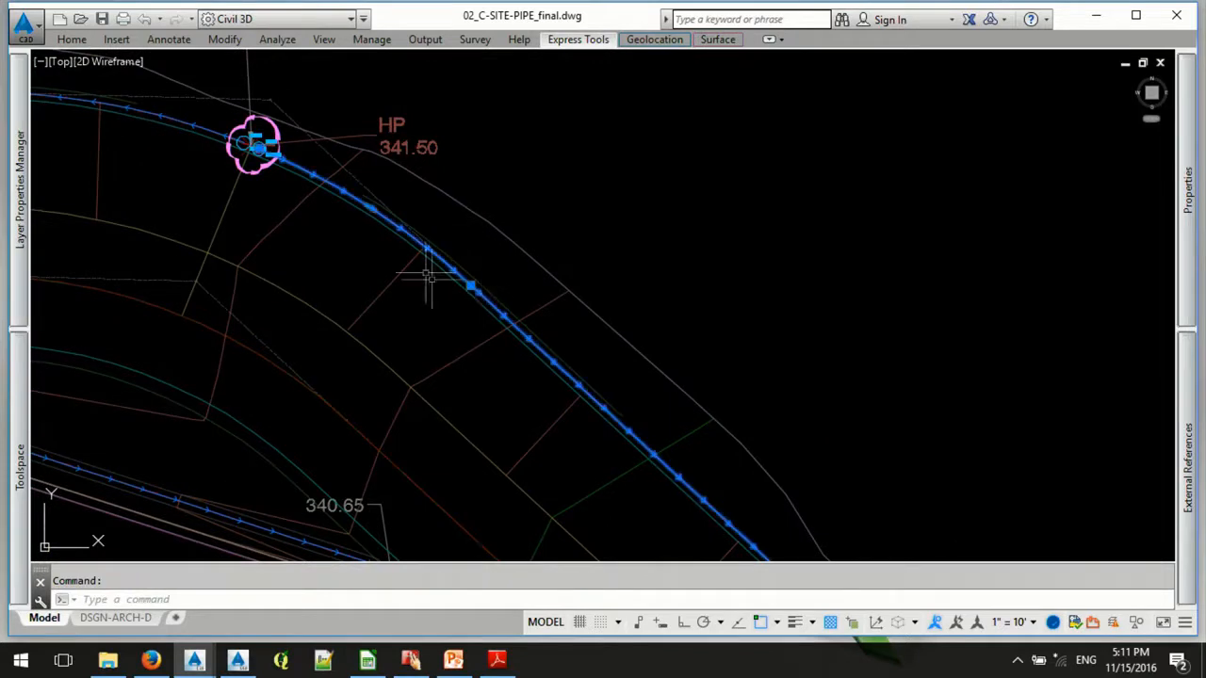
pyautogui.moveTo(1194, 247)
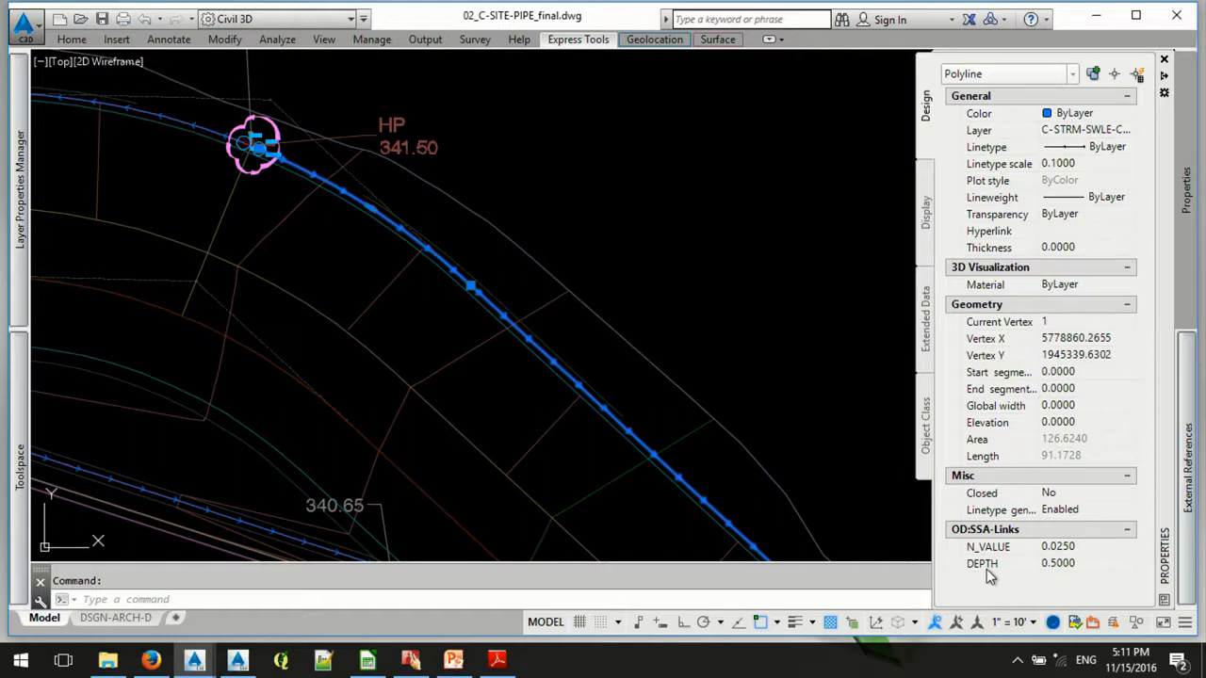
pyautogui.press('Escape')
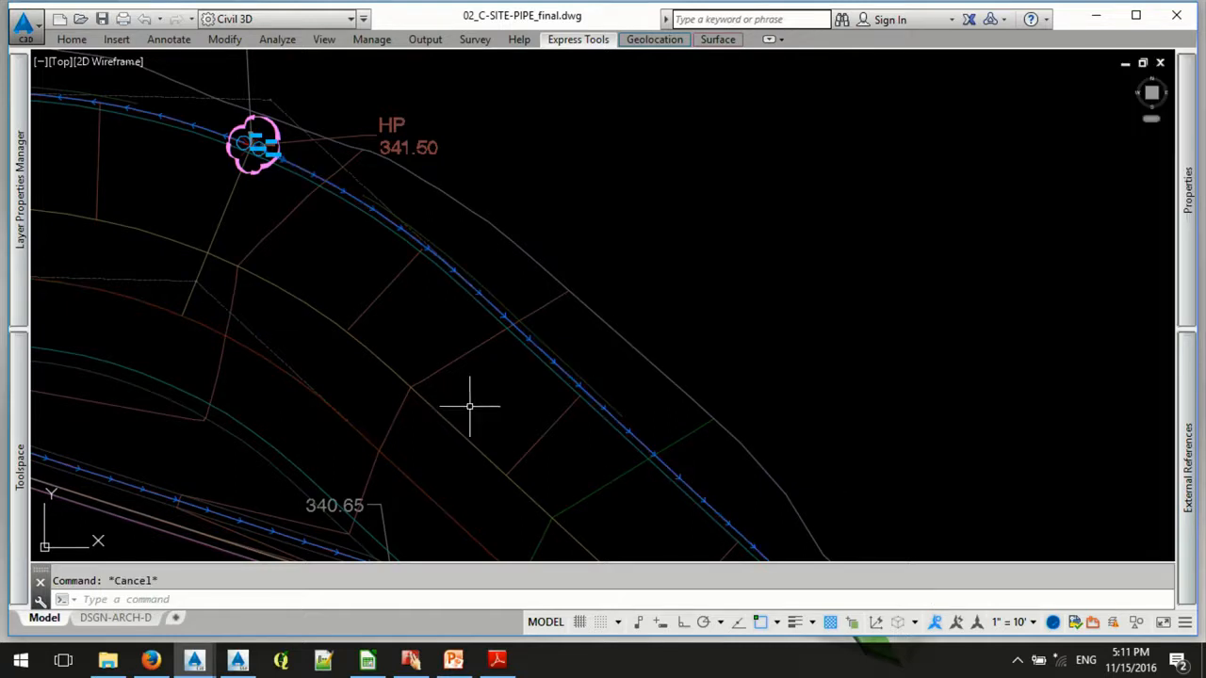
pyautogui.moveTo(195, 660)
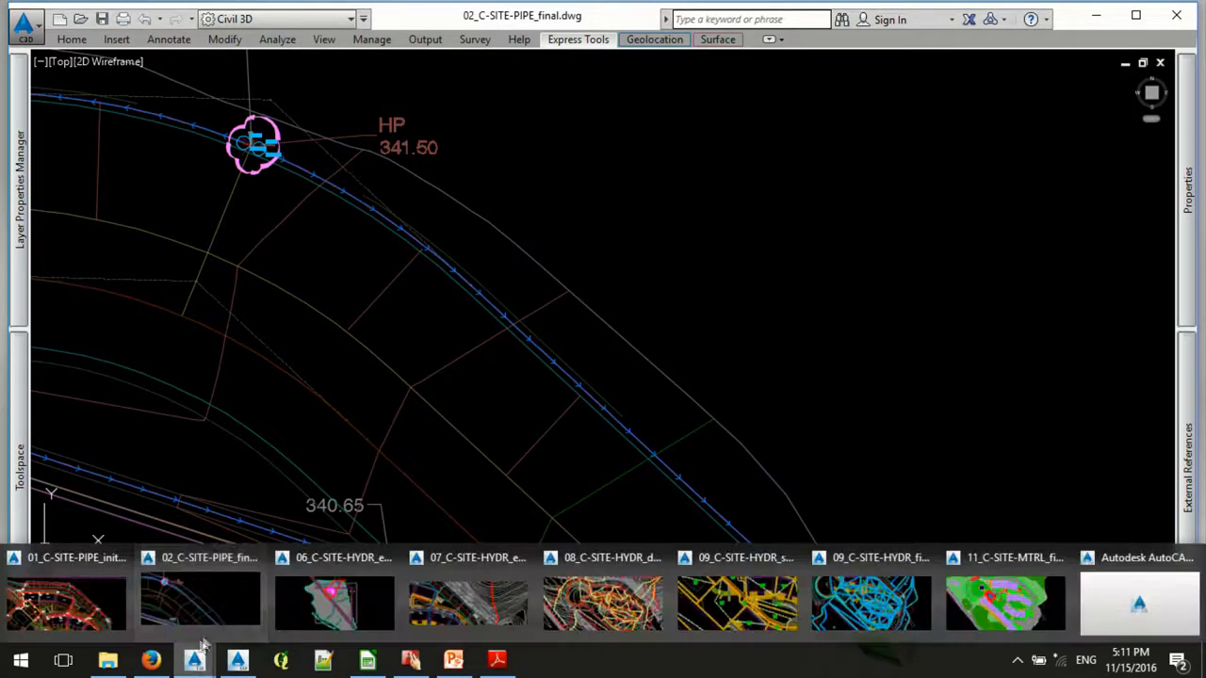
pyautogui.click(83, 598)
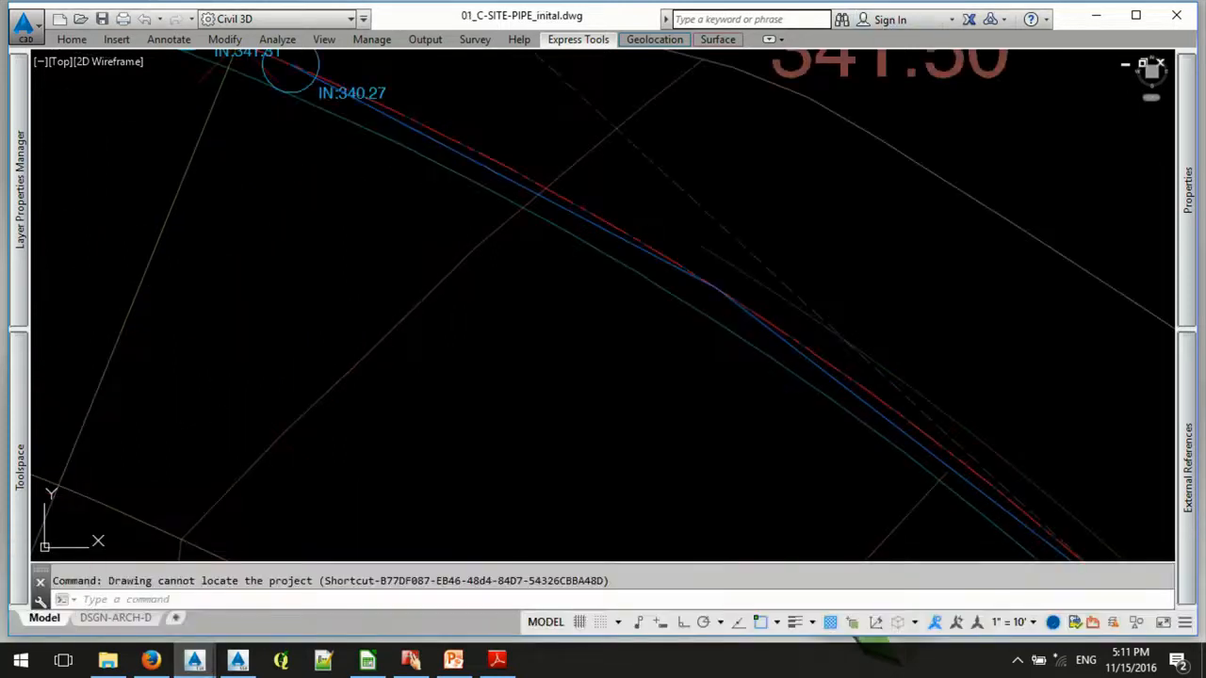
pyautogui.write('map')
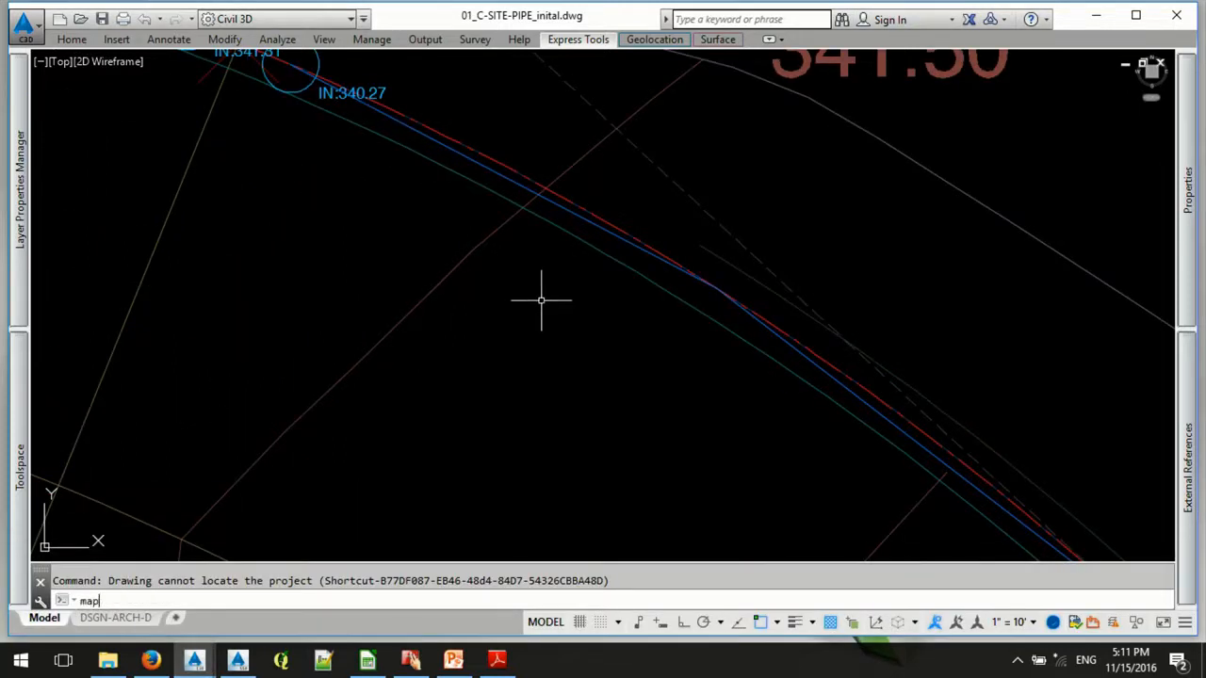
pyautogui.write('att')
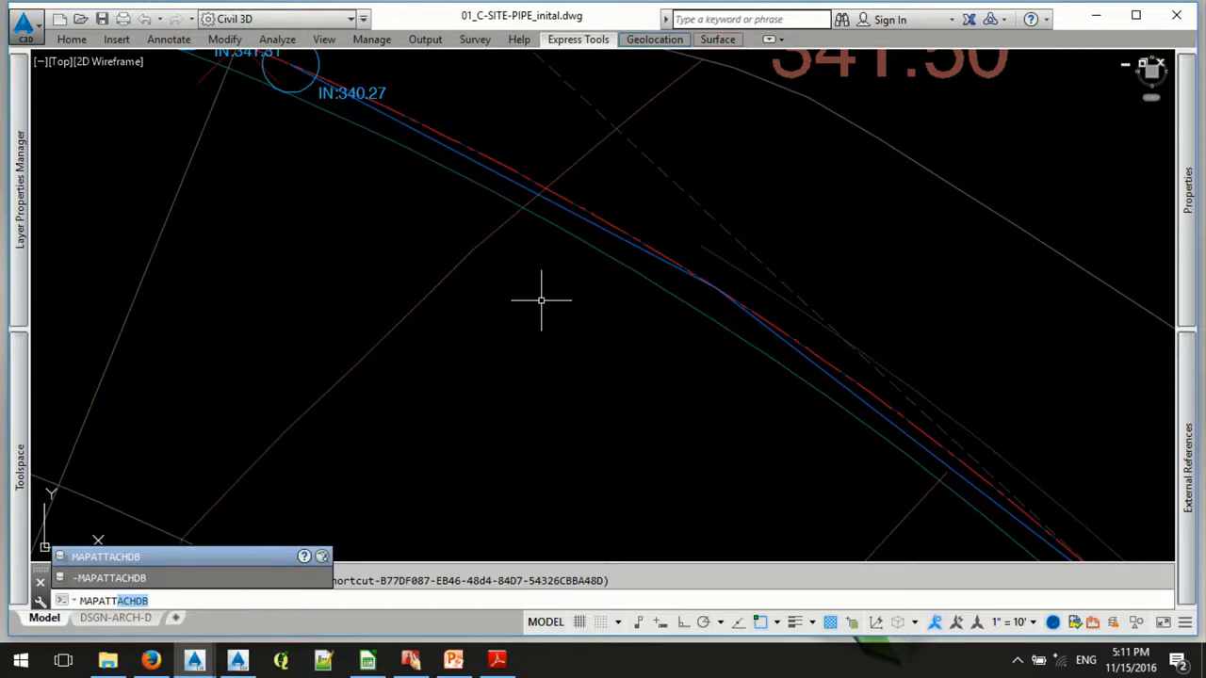
pyautogui.press('BackSpace')
pyautogui.press('BackSpace')
pyautogui.press('BackSpace')
pyautogui.press('BackSpace')
pyautogui.press('BackSpace')
pyautogui.press('BackSpace')
pyautogui.press('BackSpace')
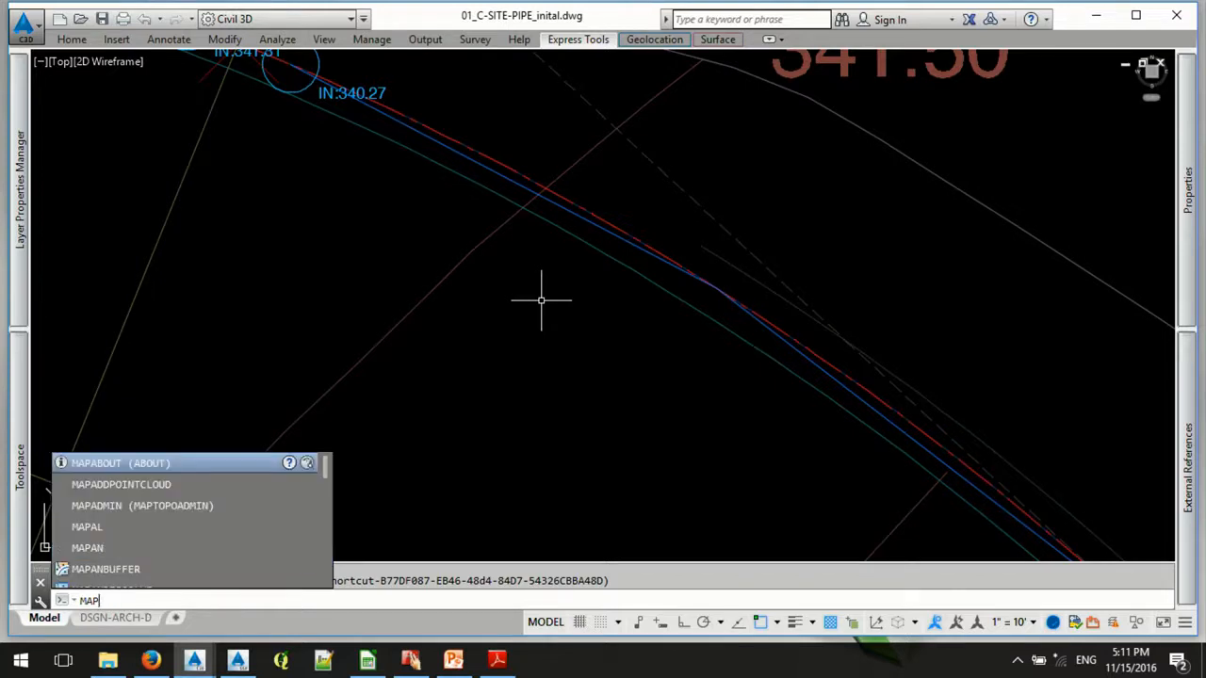
# - Attach the SSA-Links object data table to the swale polyline with ADEATTACHDATA, allowing existing values to be overwritten
pyautogui.write('ade')
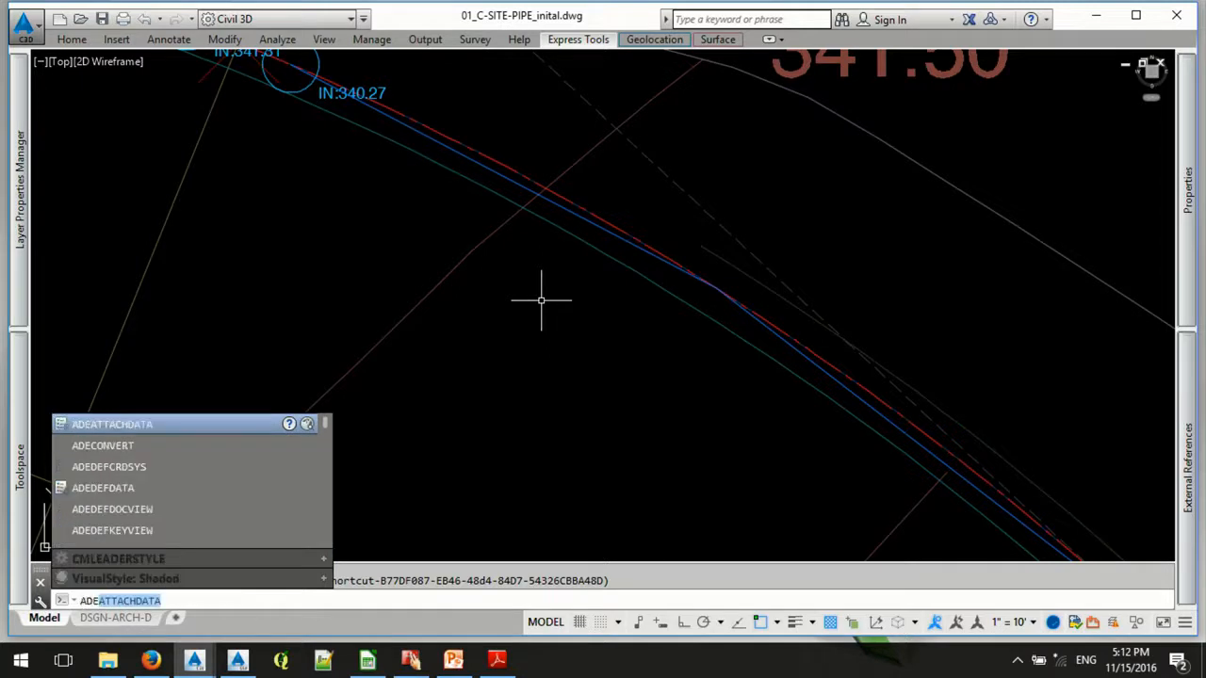
pyautogui.press('Return')
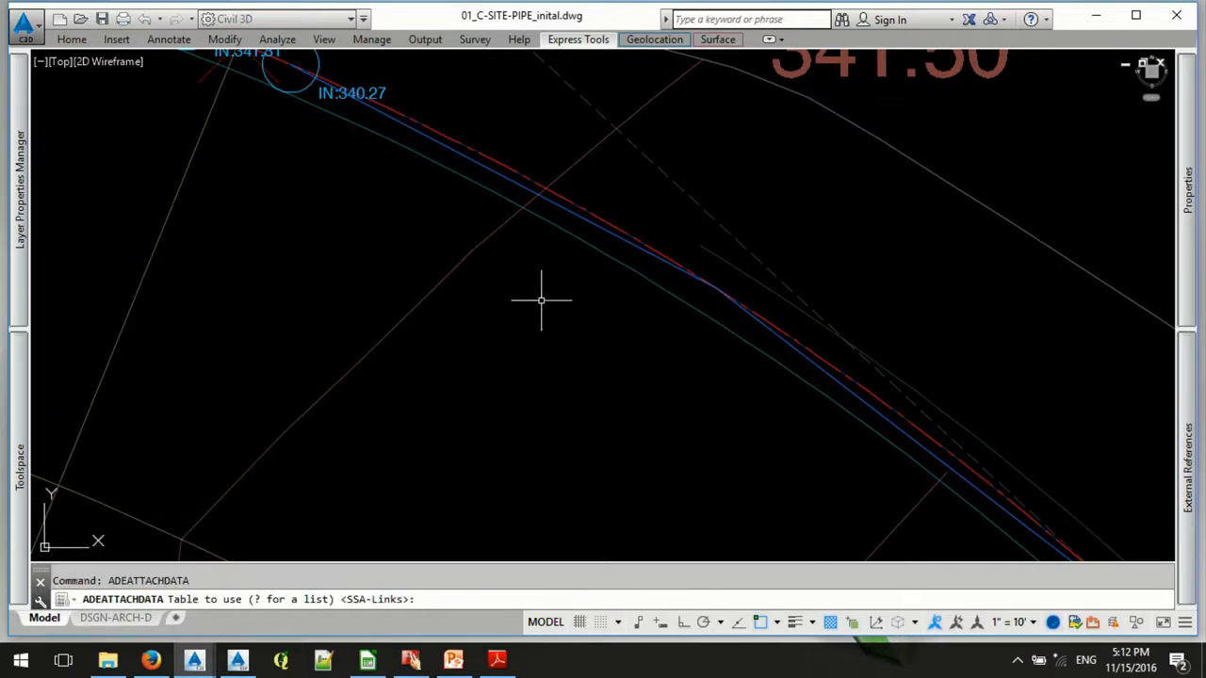
pyautogui.press('Return')
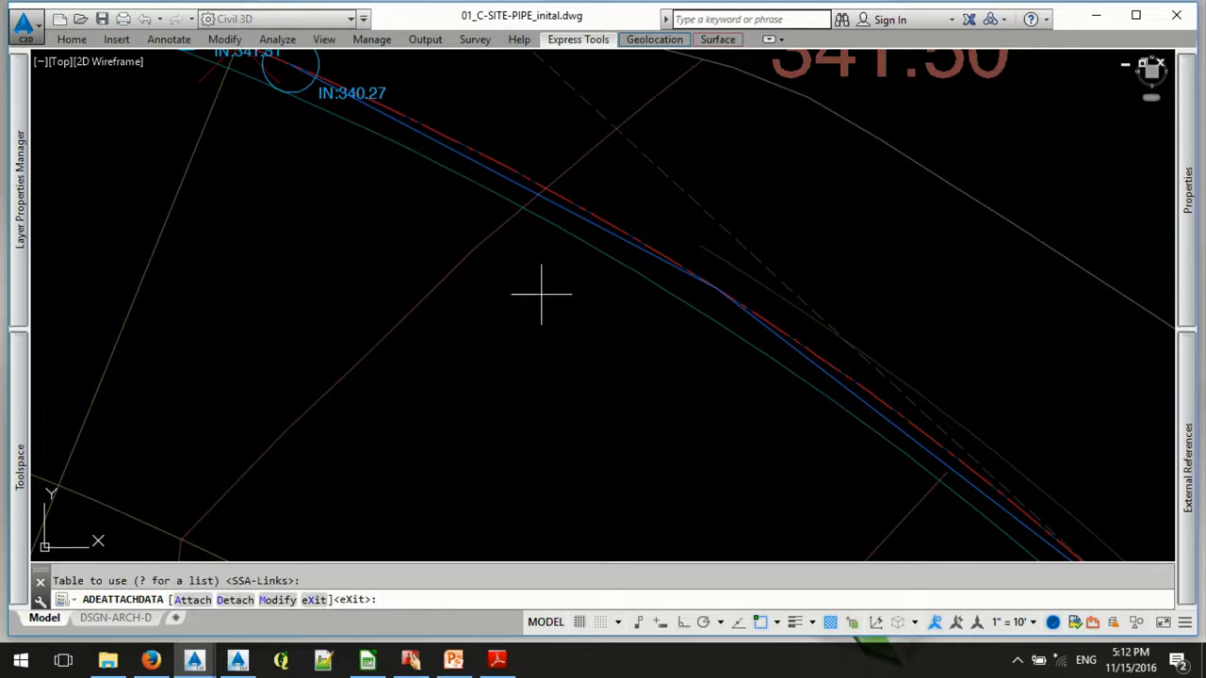
pyautogui.write('a')
pyautogui.press('Return')
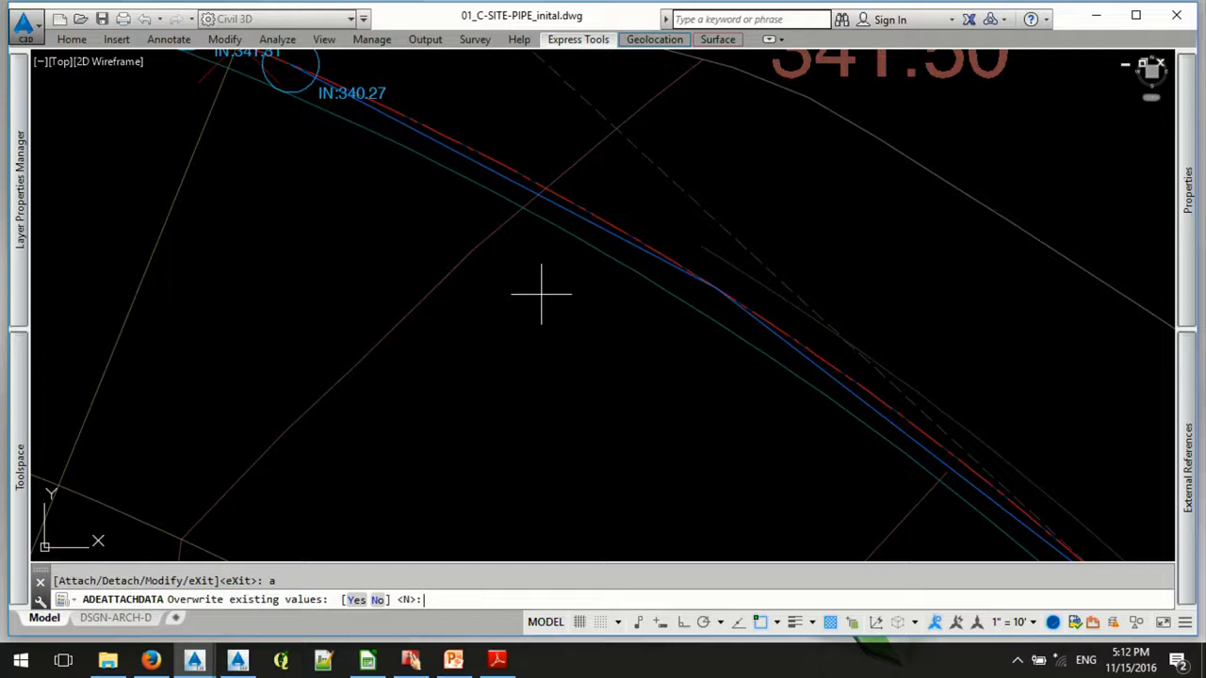
pyautogui.write('y')
pyautogui.press('Return')
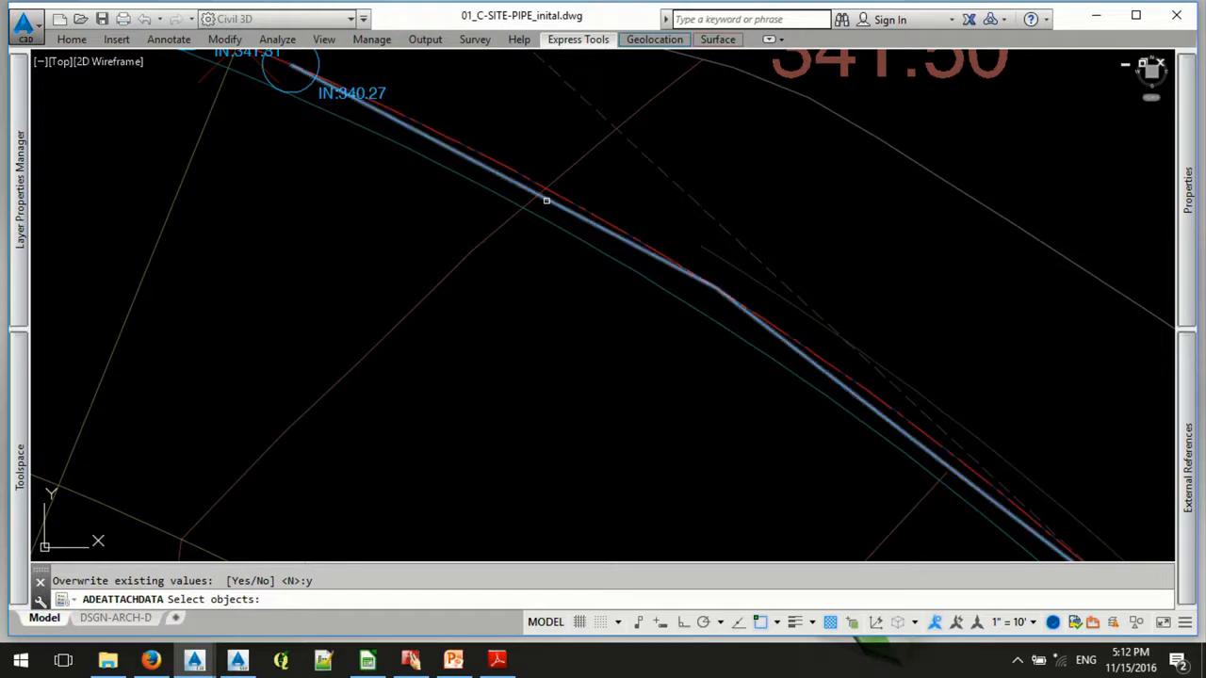
pyautogui.click(546, 201)
pyautogui.press('Return')
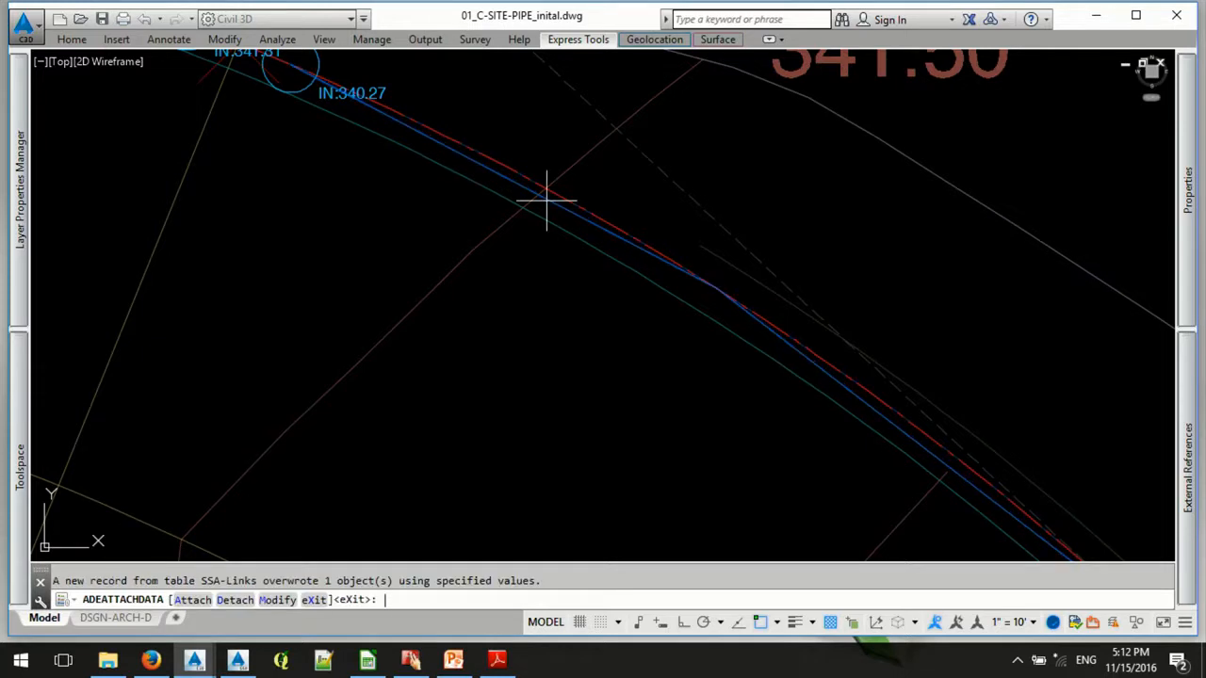
pyautogui.press('Return')
# - Set the swale polyline's SSA-Links N_VALUE to 0.0110 and clear the selection
pyautogui.click(546, 200)
pyautogui.moveTo(1193, 288)
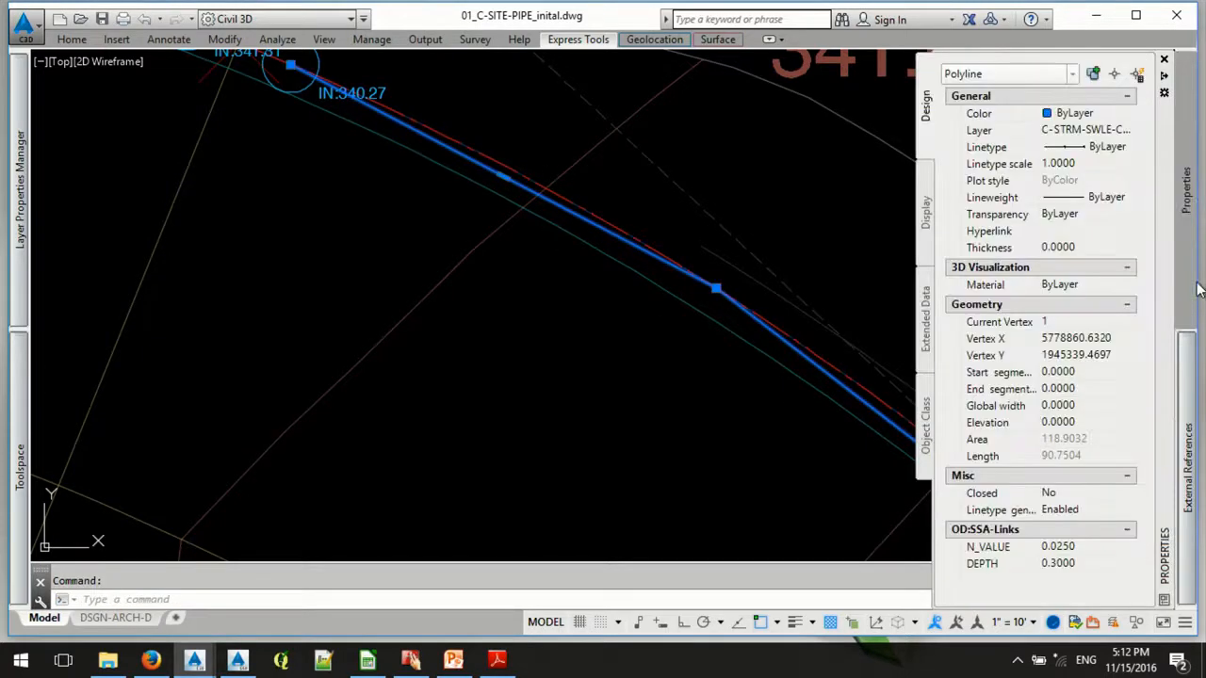
pyautogui.click(1090, 548)
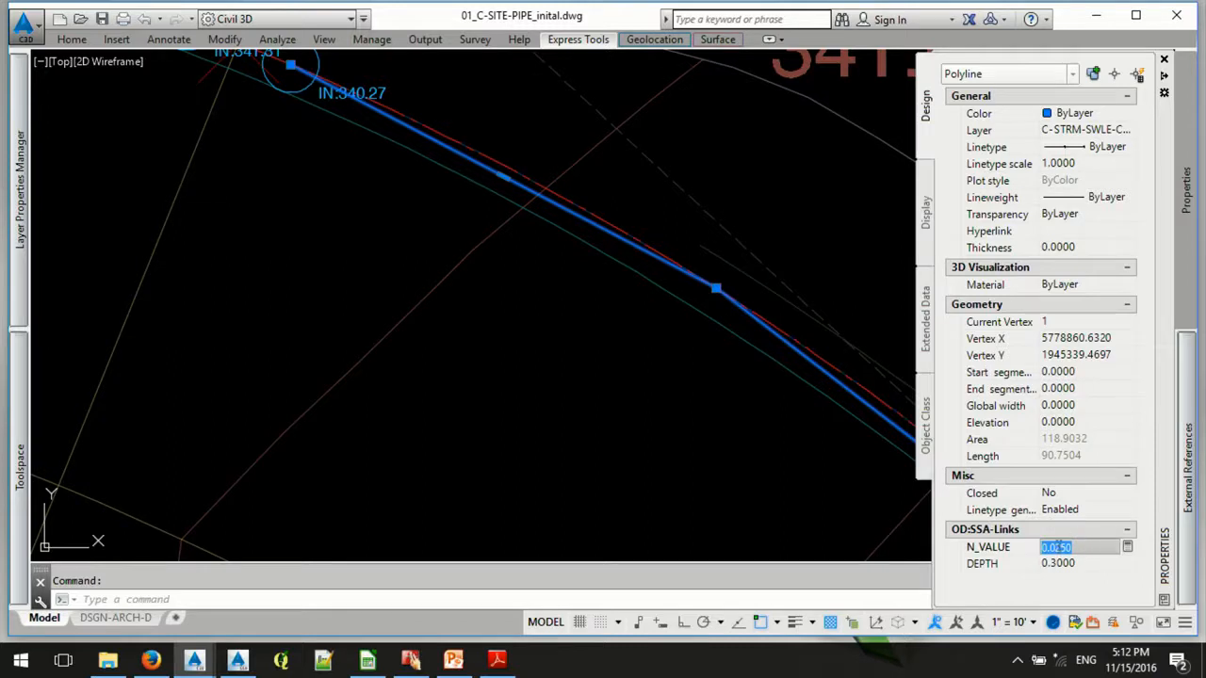
pyautogui.moveTo(1057, 547); pyautogui.dragTo(1090, 563)
pyautogui.write('11')
pyautogui.press('Tab')
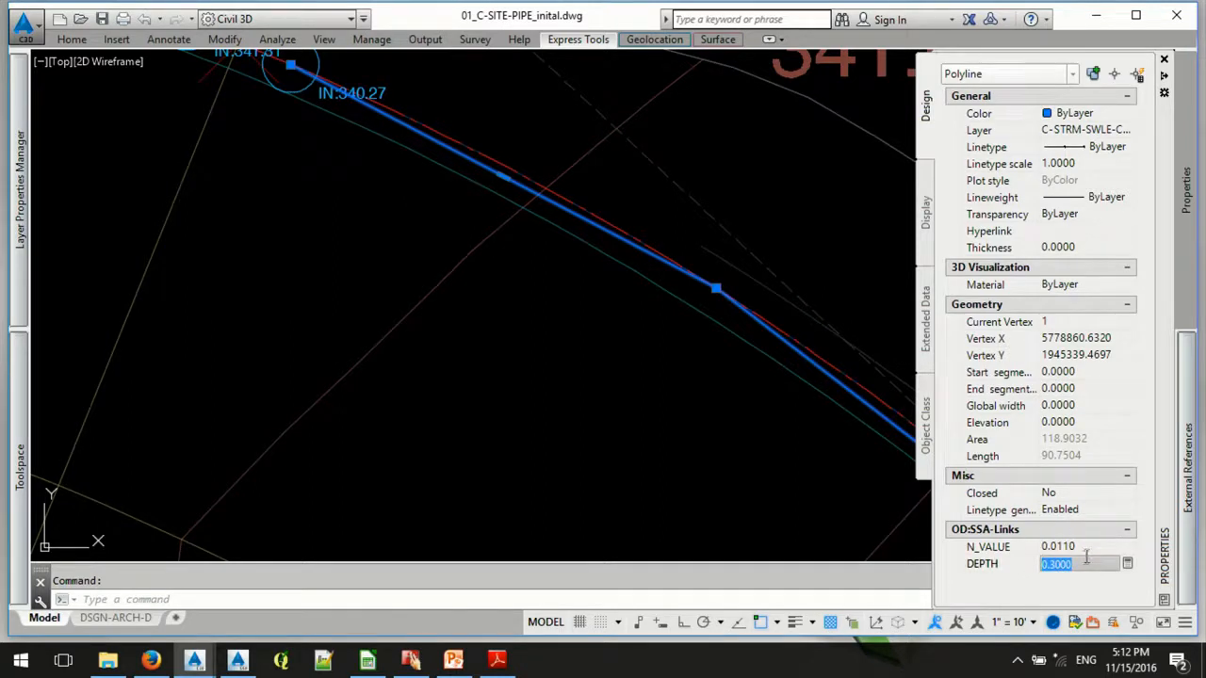
pyautogui.press('Escape')
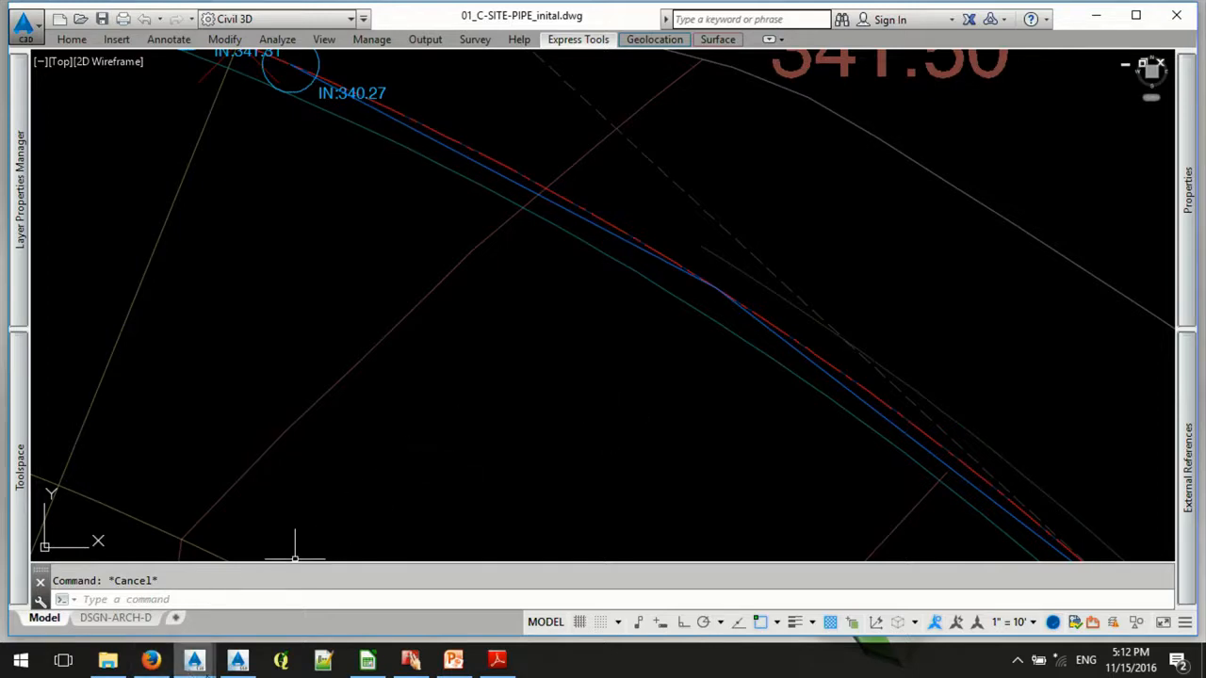
# - In 02_C-SITE-PIPE_final.dwg, start a MAPEXPORT to an ESRI Shapefile named NODE-SSA on the Desktop
pyautogui.moveTo(196, 661)
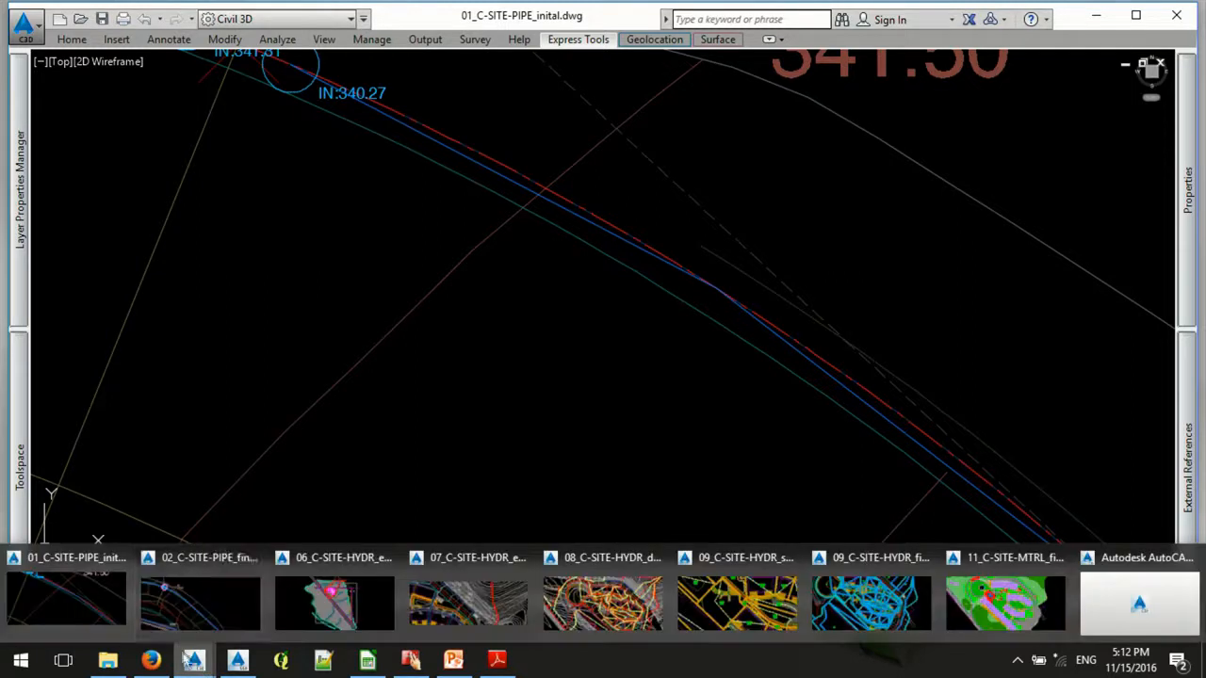
pyautogui.click(224, 610)
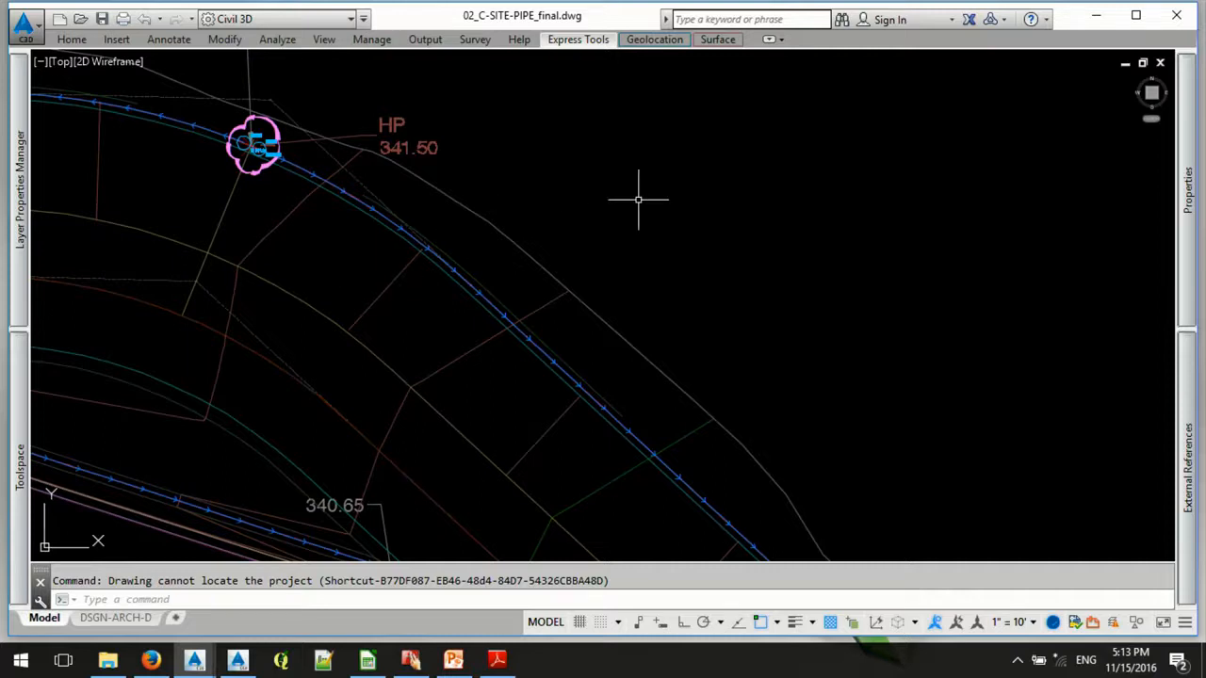
pyautogui.write('mapext')
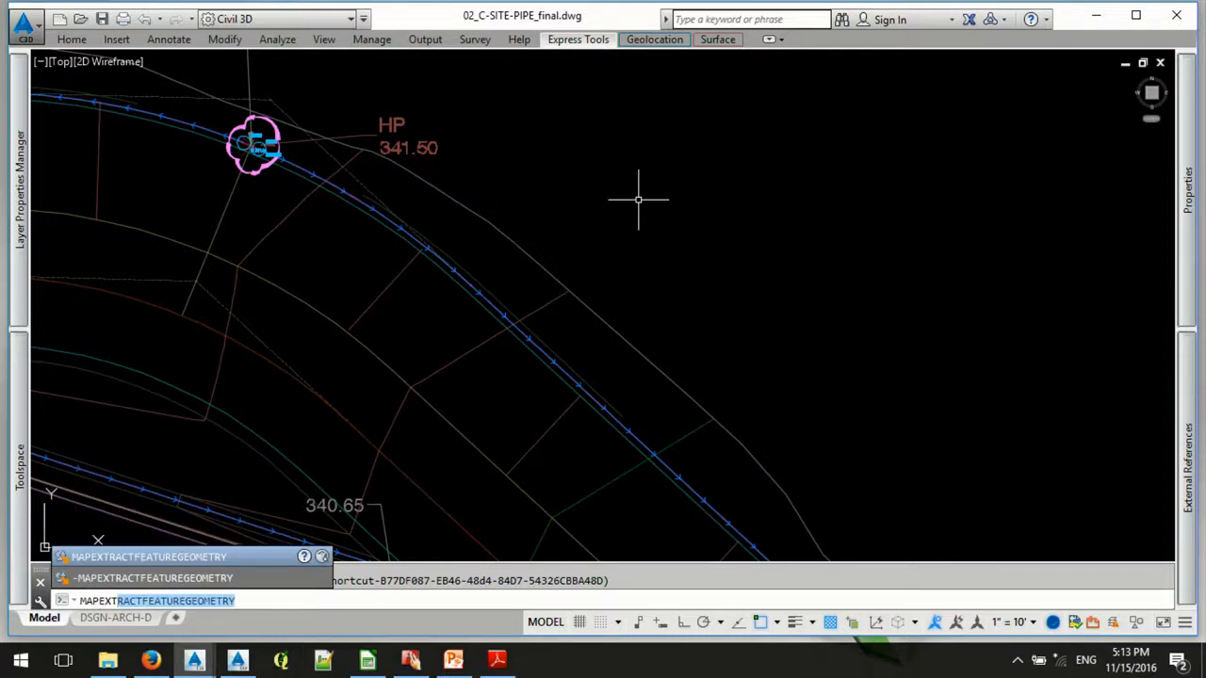
pyautogui.press('BackSpace')
pyautogui.press('BackSpace')
pyautogui.write('port')
pyautogui.press('Return')
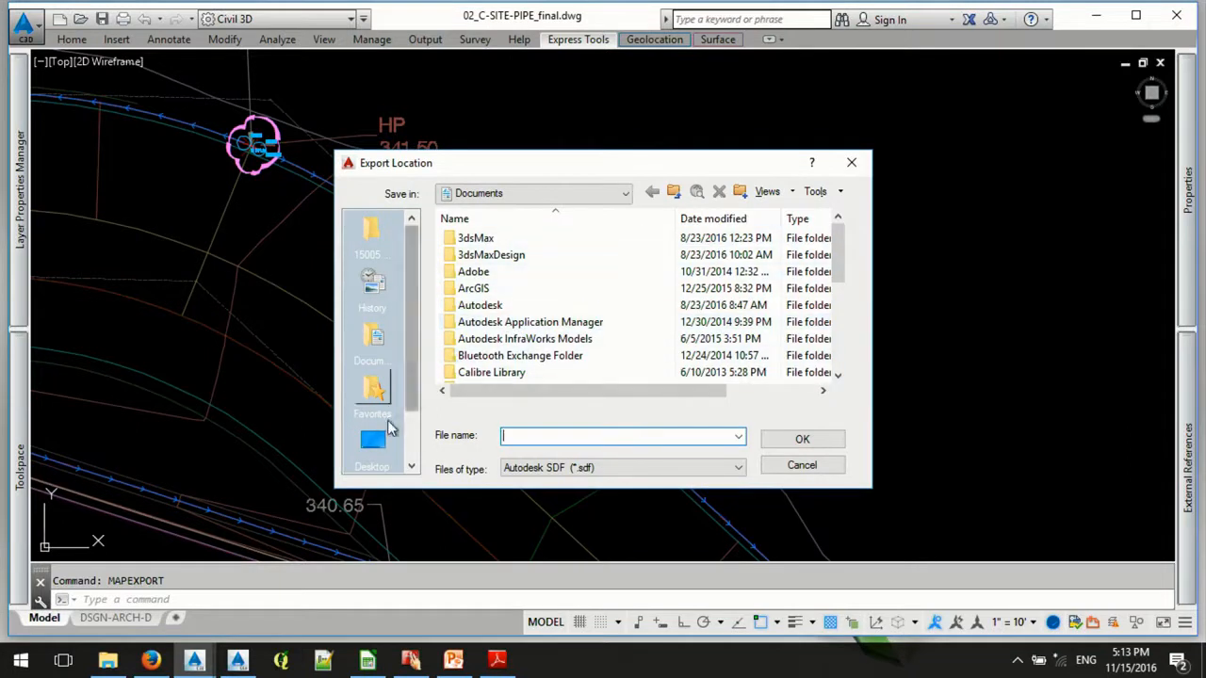
pyautogui.click(381, 443)
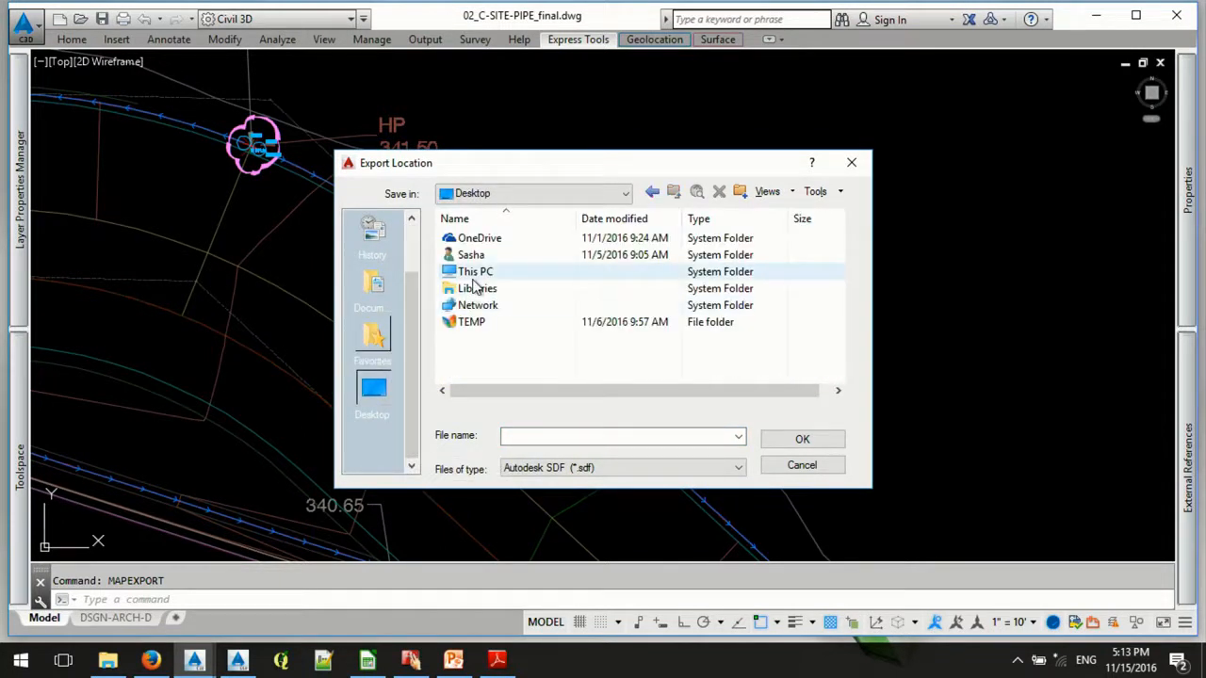
pyautogui.click(520, 435)
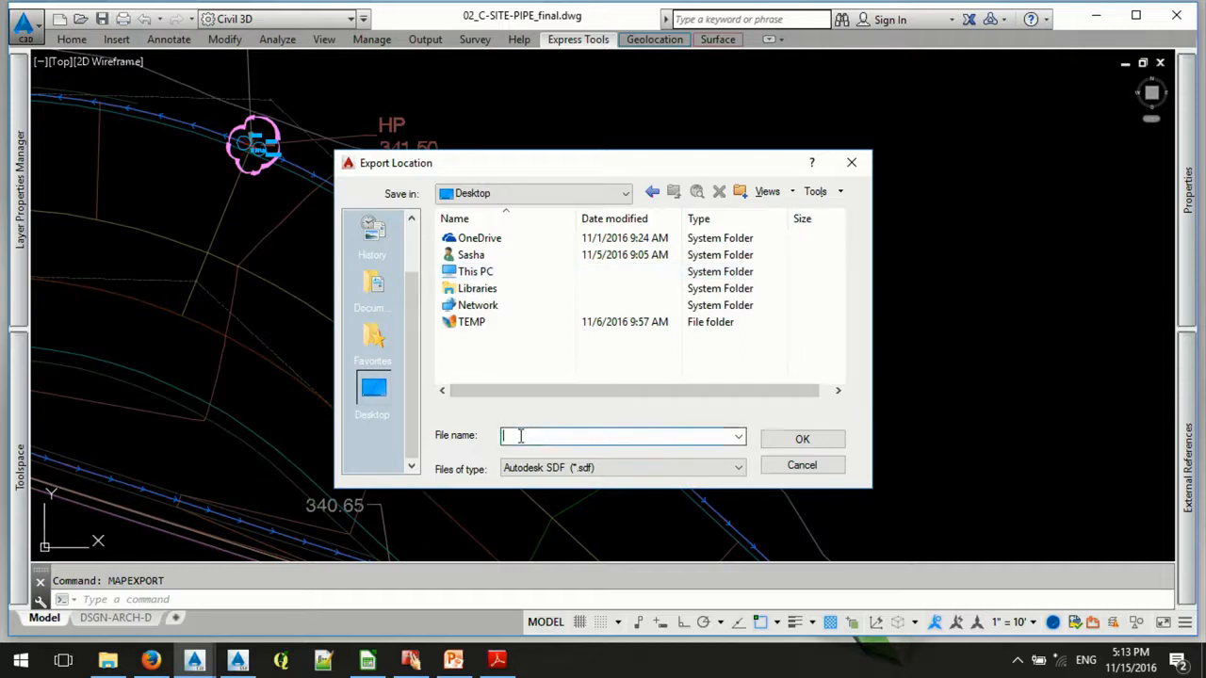
pyautogui.write('NODE-SSA')
pyautogui.click(646, 469)
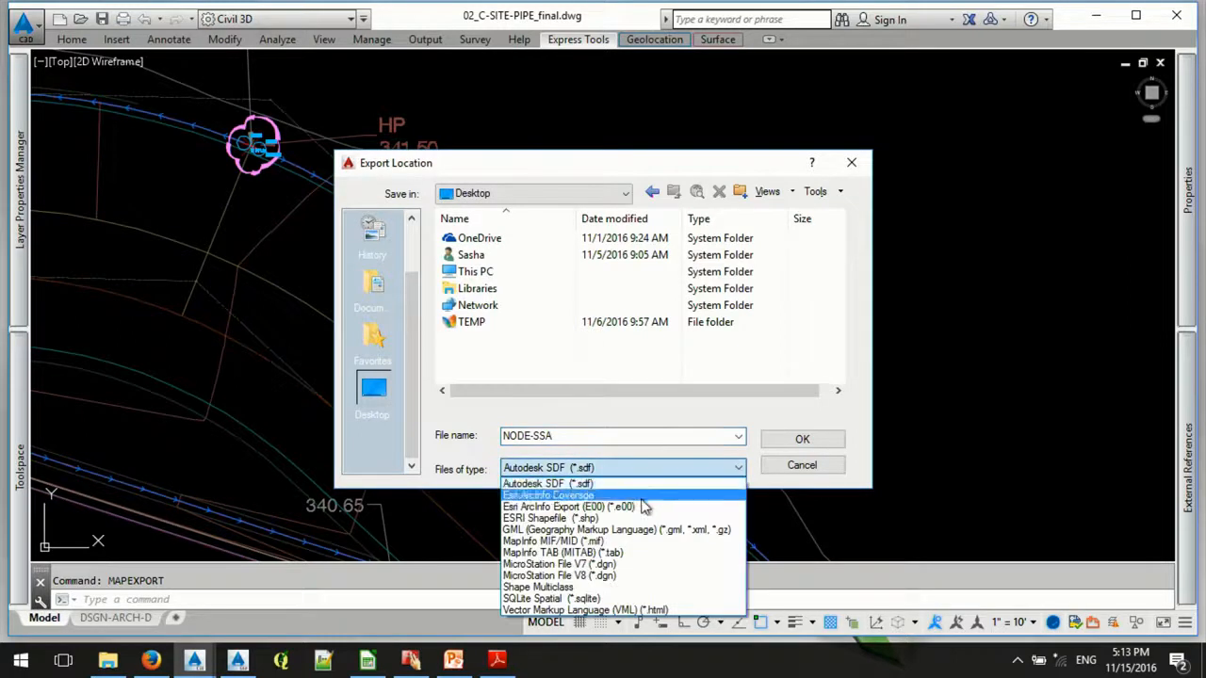
pyautogui.click(622, 518)
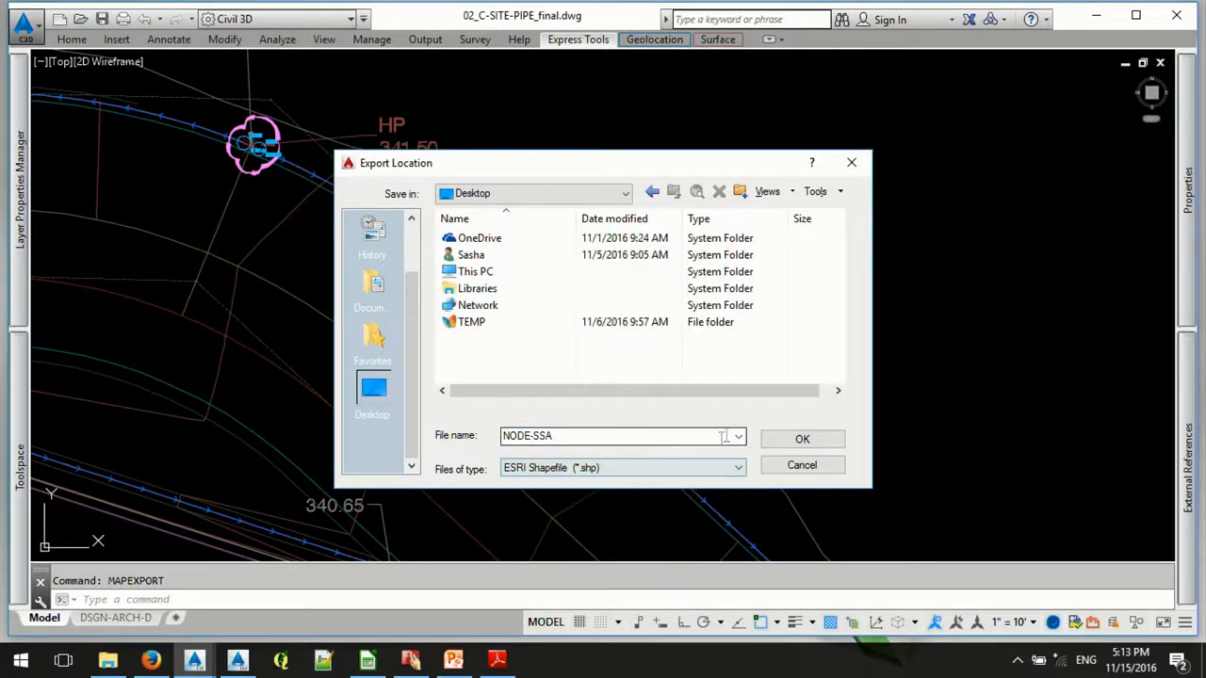
pyautogui.click(783, 443)
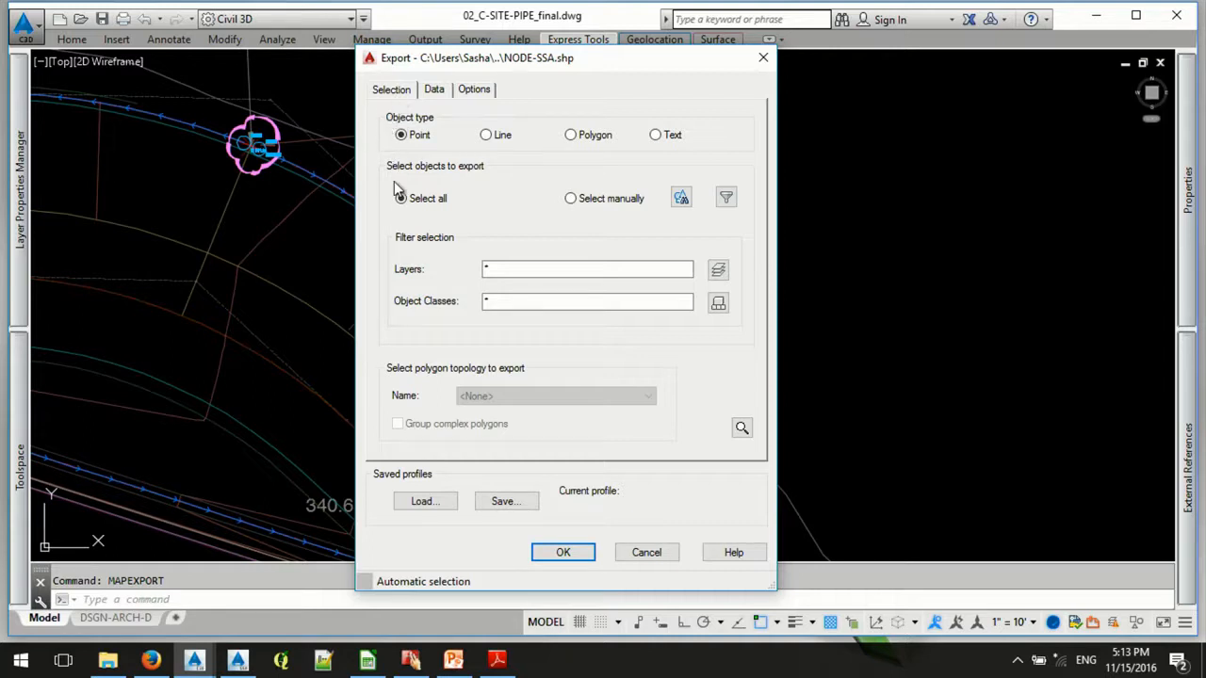
# - Restrict the NODE-SSA point export to manually selected objects and pick the swale polyline
pyautogui.click(572, 201)
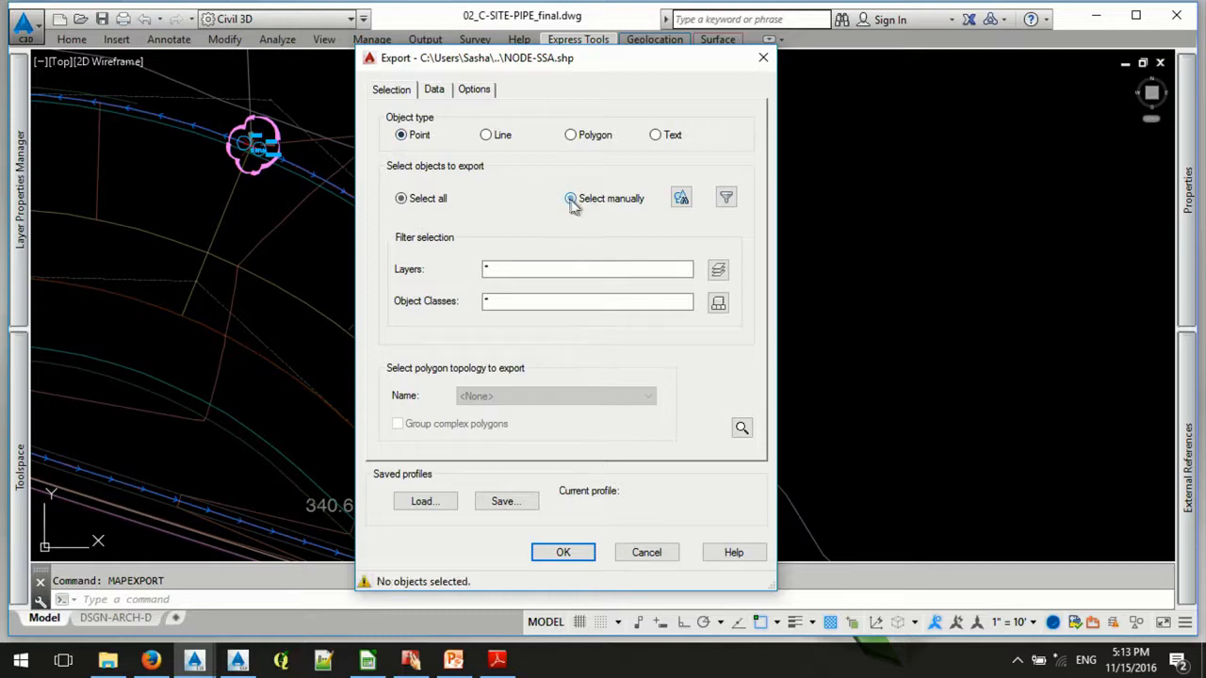
pyautogui.click(681, 198)
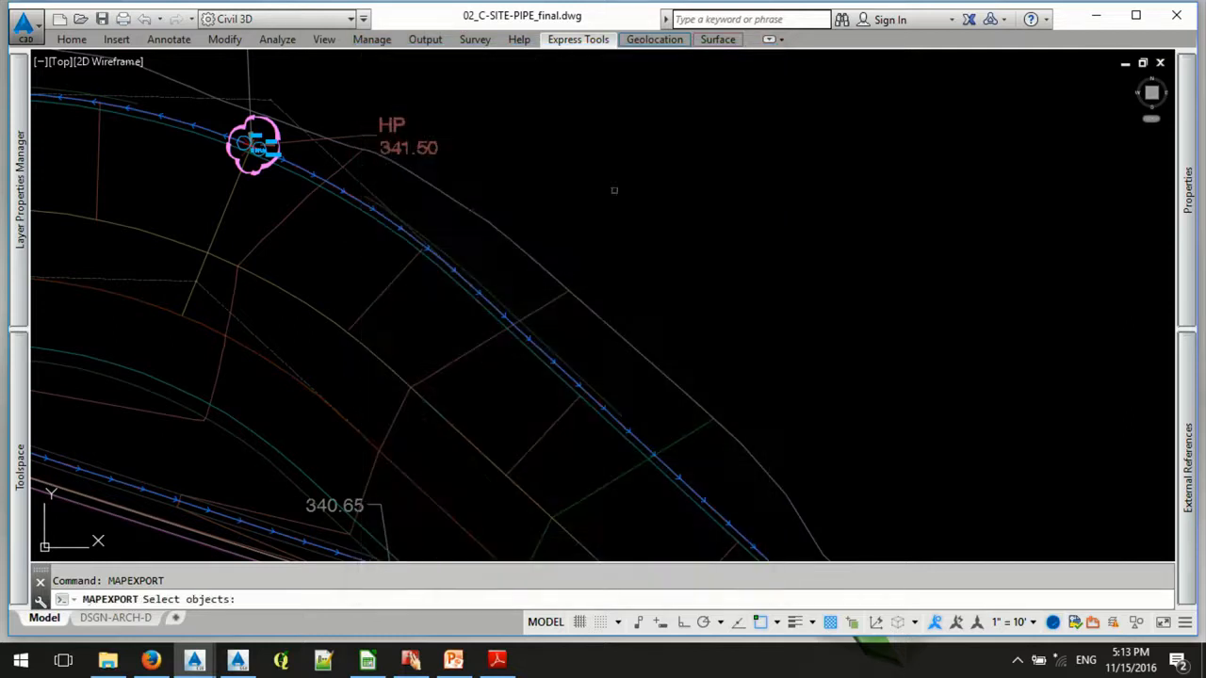
pyautogui.click(402, 239)
pyautogui.press('Return')
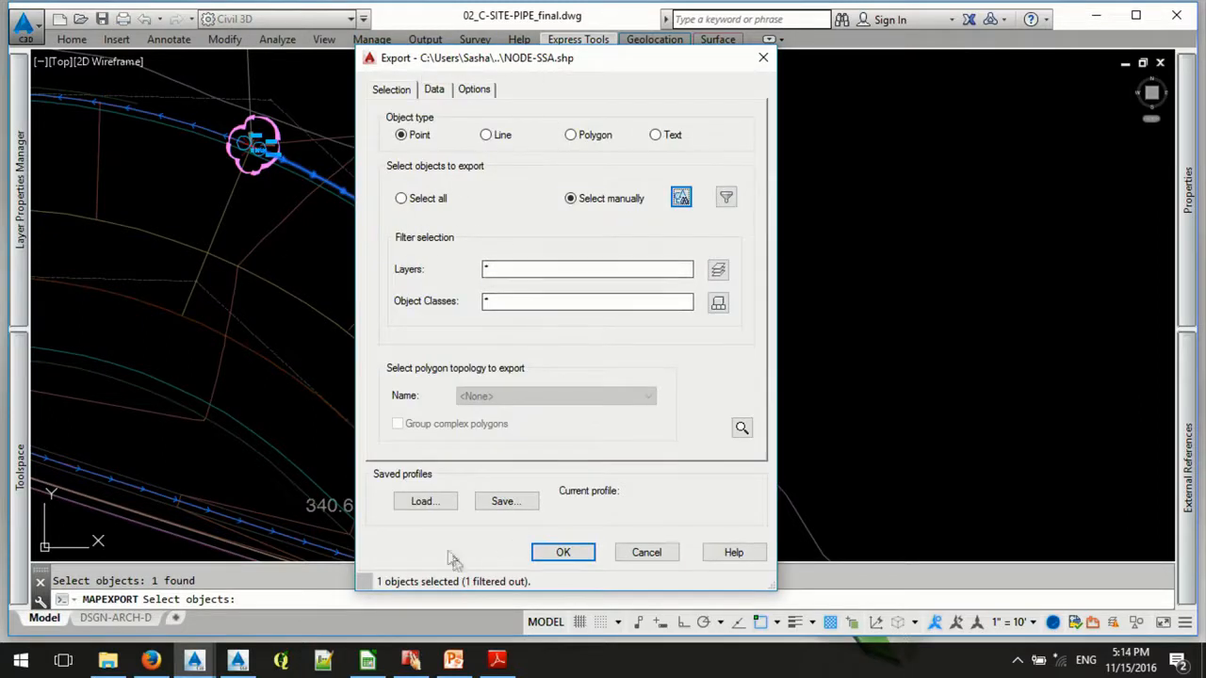
# - Start choosing the export's attribute fields and include LENGTH from the object properties
pyautogui.click(442, 96)
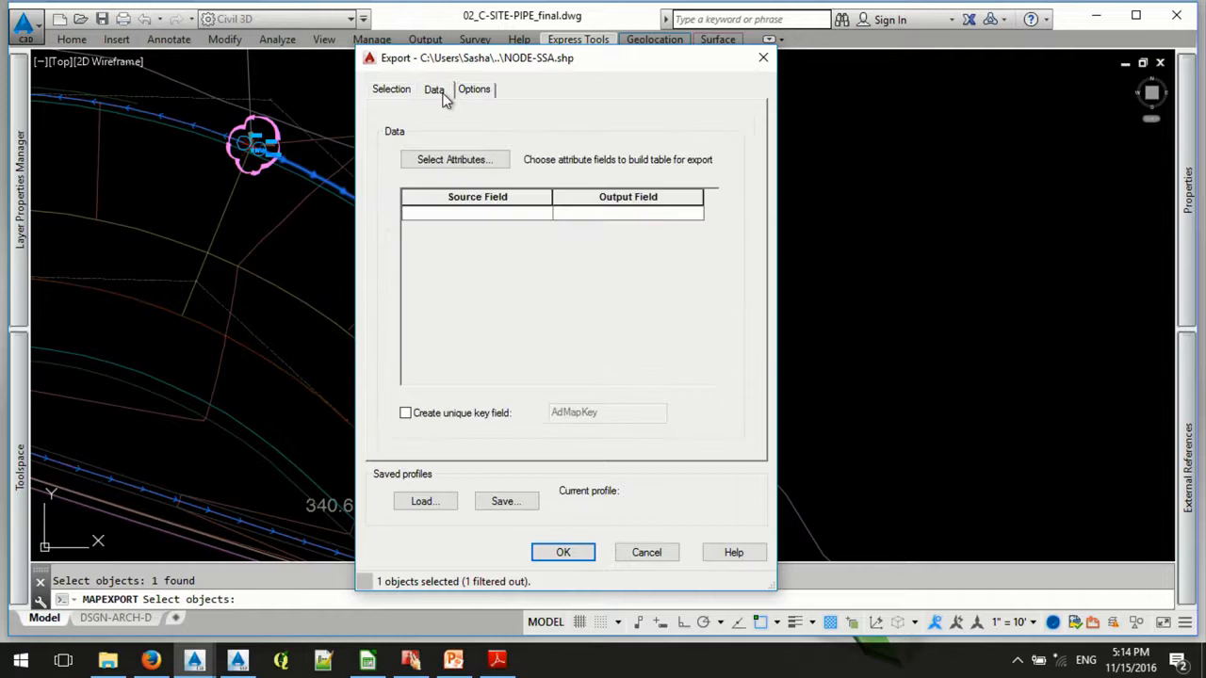
pyautogui.click(462, 168)
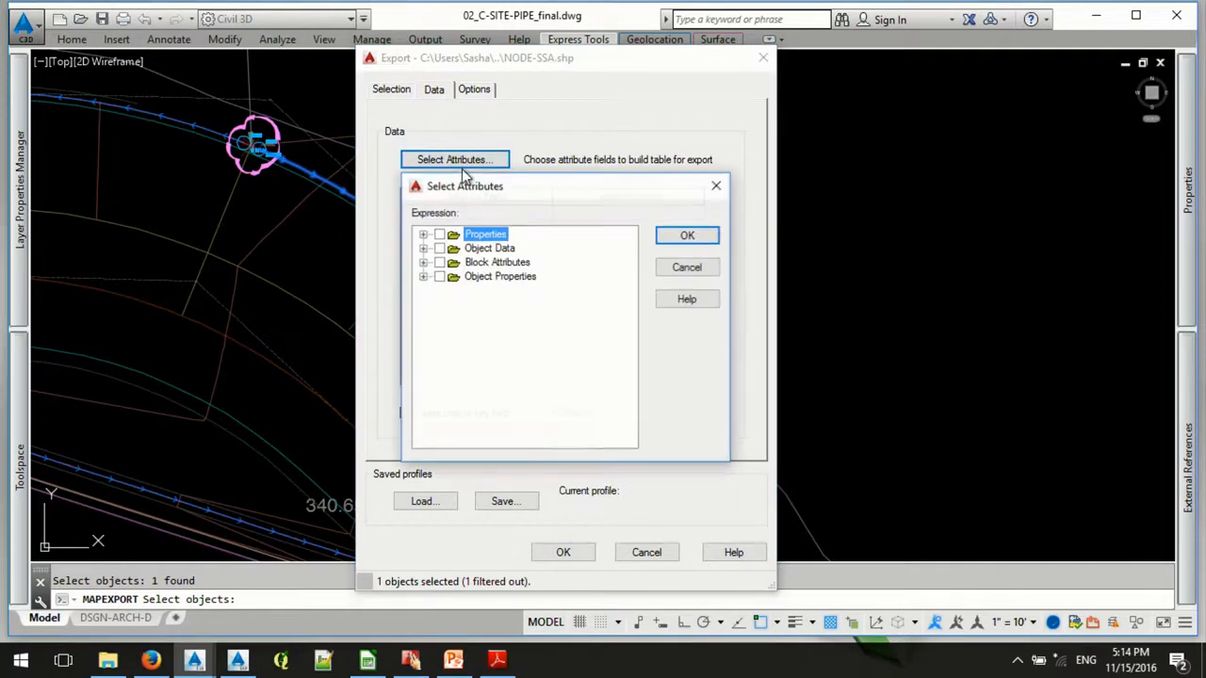
pyautogui.click(424, 234)
pyautogui.moveTo(628, 264); pyautogui.dragTo(627, 304)
pyautogui.click(456, 347)
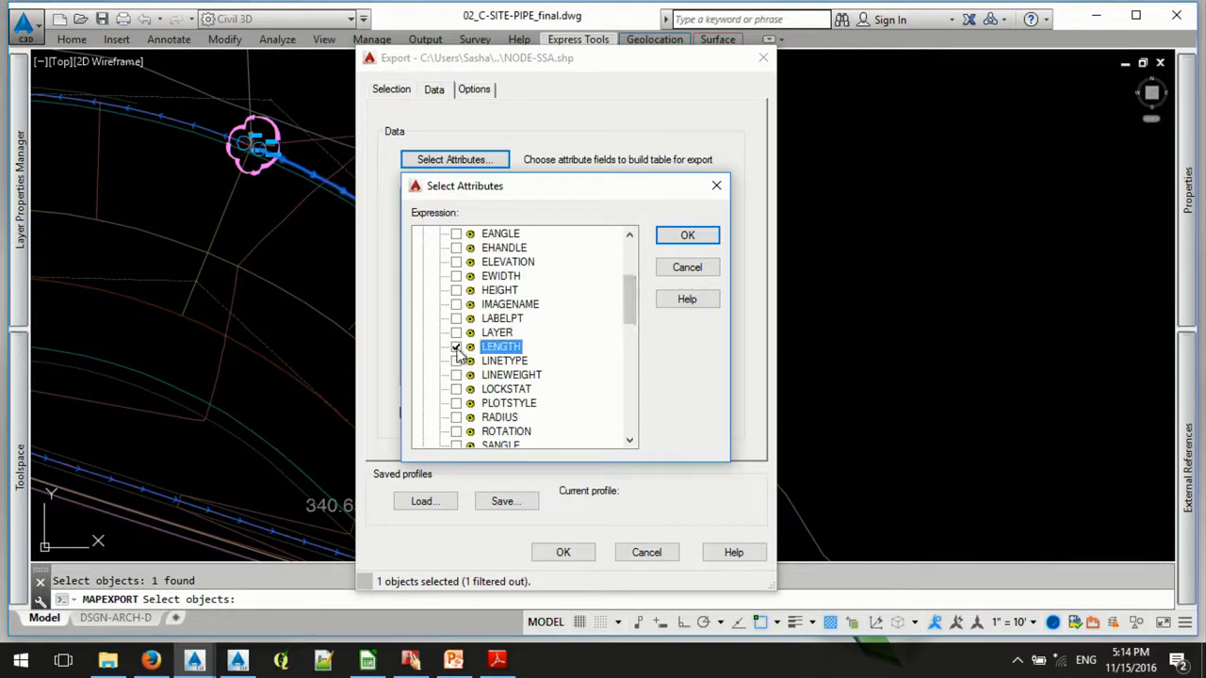
# - Include the N_VALUE and DEPTH fields of the SSA-Links object data and accept the attribute selection
pyautogui.moveTo(634, 293); pyautogui.dragTo(624, 429)
pyautogui.click(423, 403)
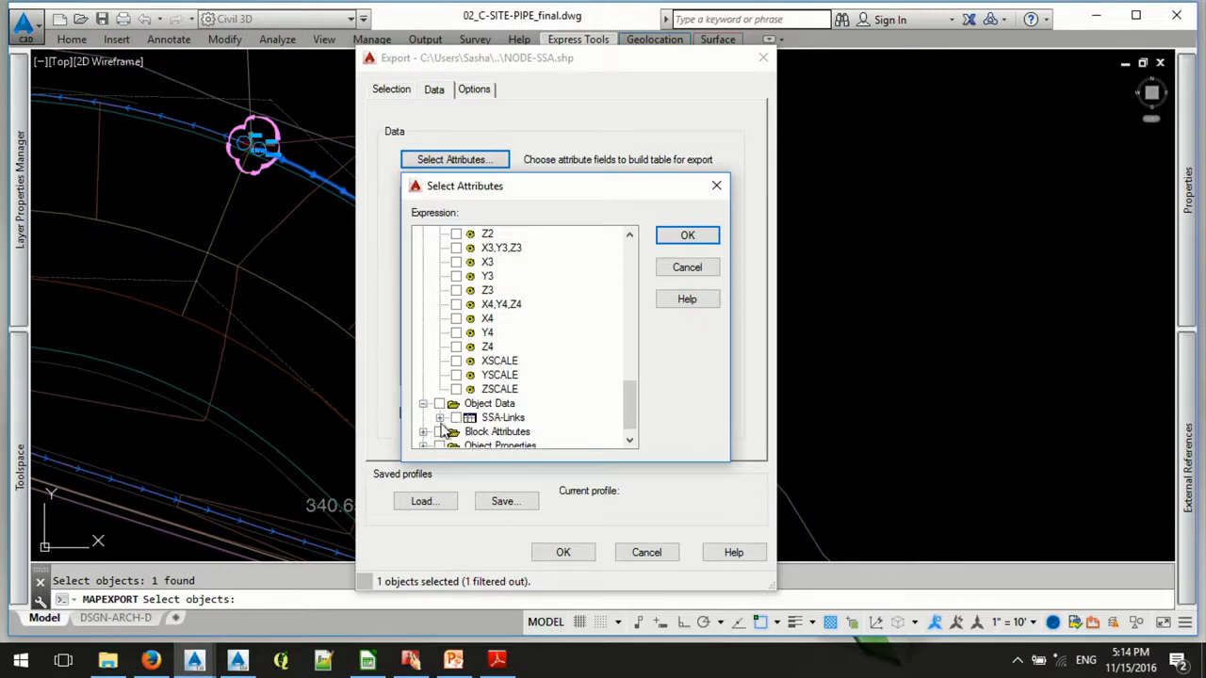
pyautogui.click(439, 417)
pyautogui.scroll(-1, 625, 407)
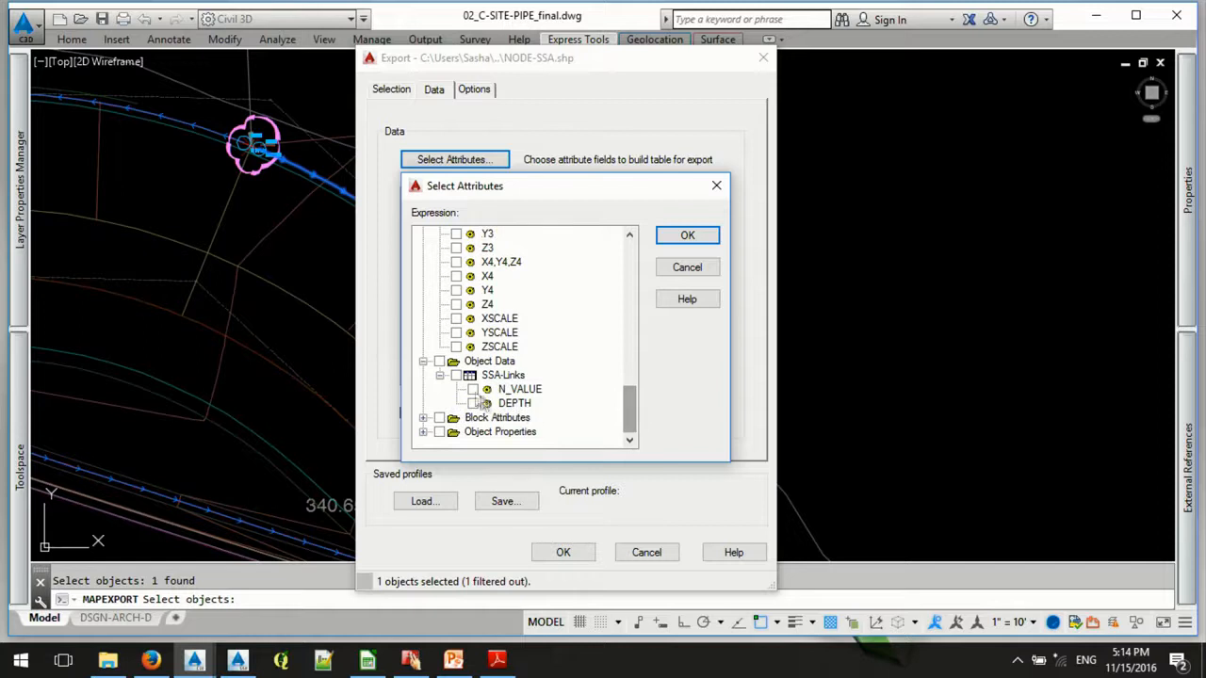
pyautogui.click(473, 389)
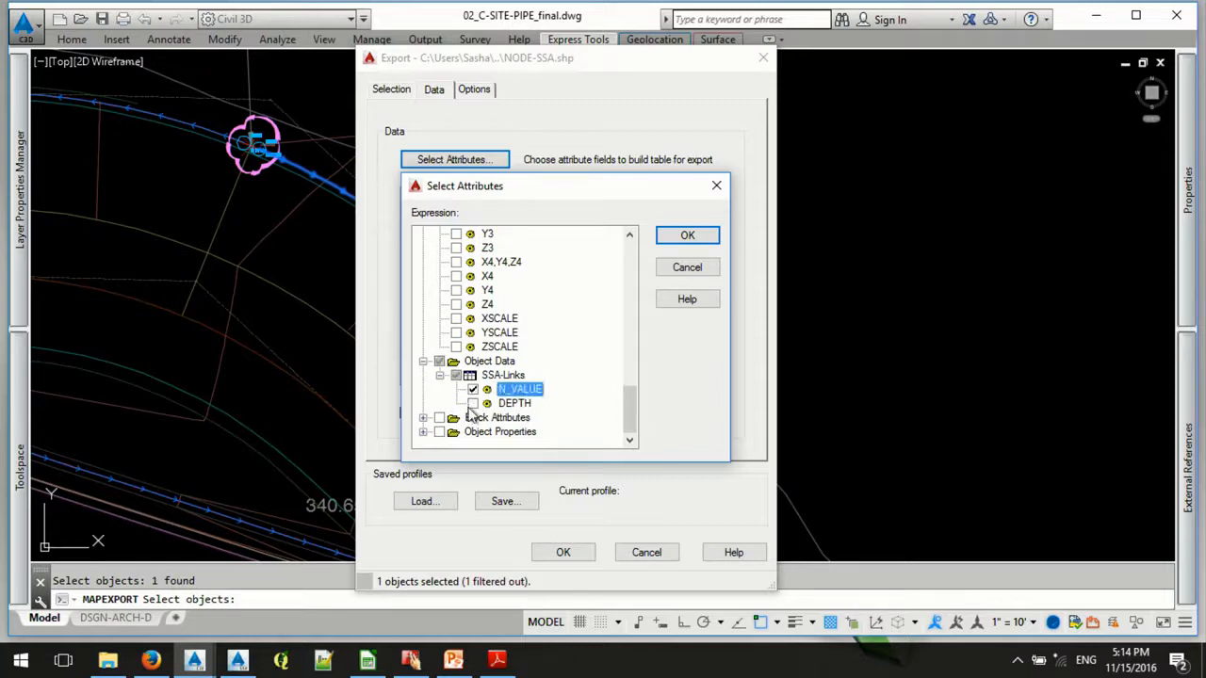
pyautogui.click(473, 403)
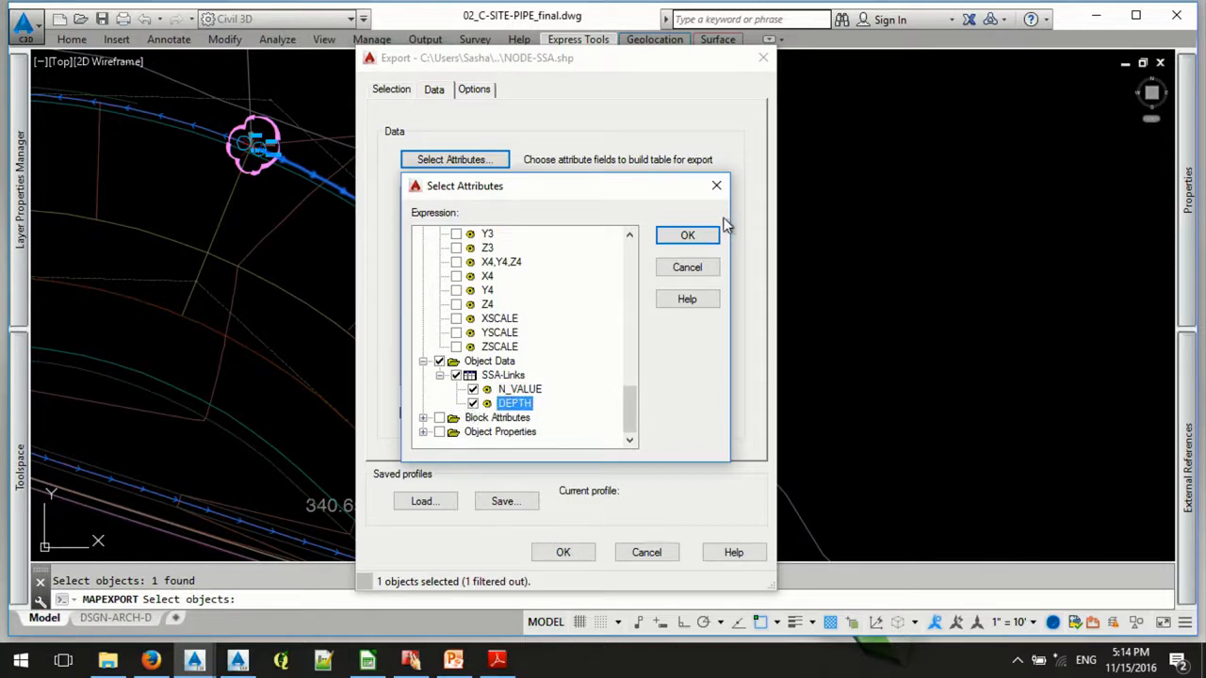
pyautogui.click(688, 235)
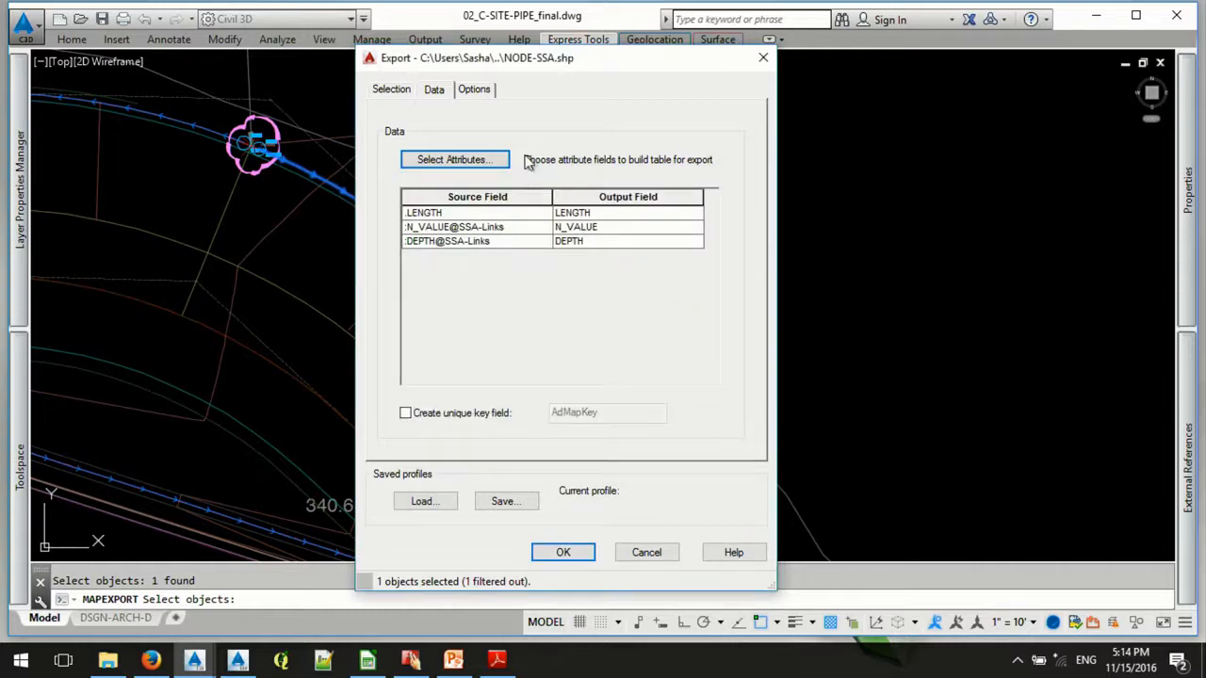
# - Check the export's coordinate conversion options, and cancel the NODE-SSA export
pyautogui.click(481, 89)
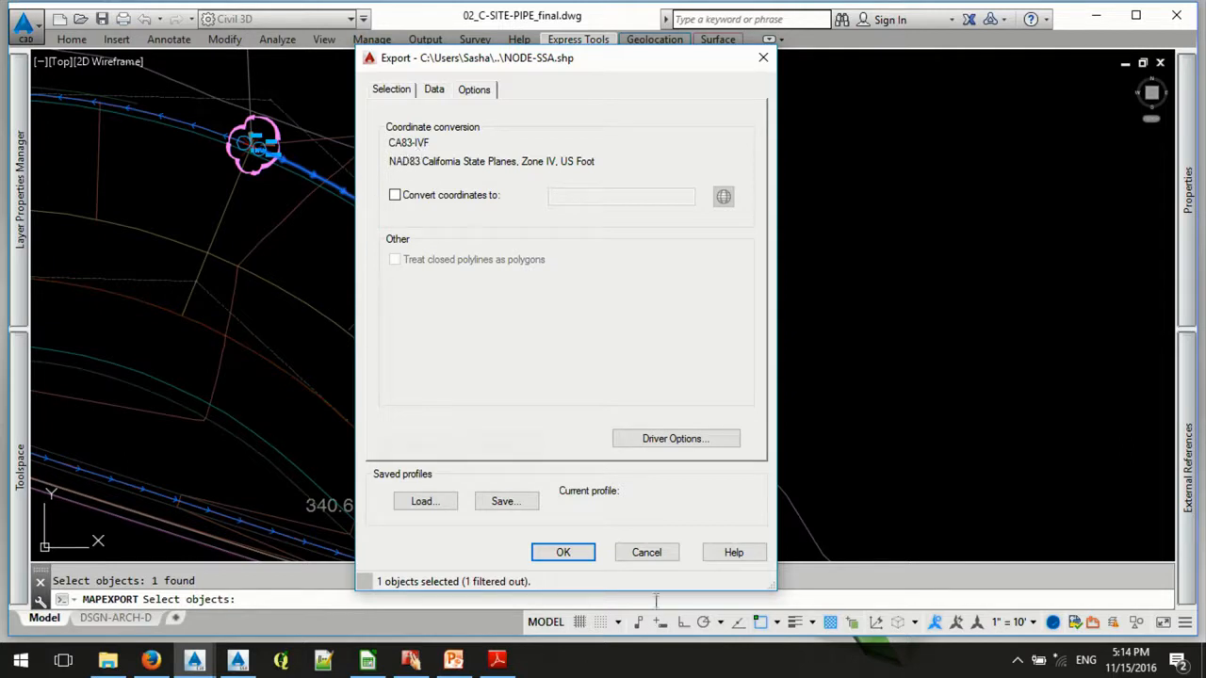
pyautogui.click(648, 554)
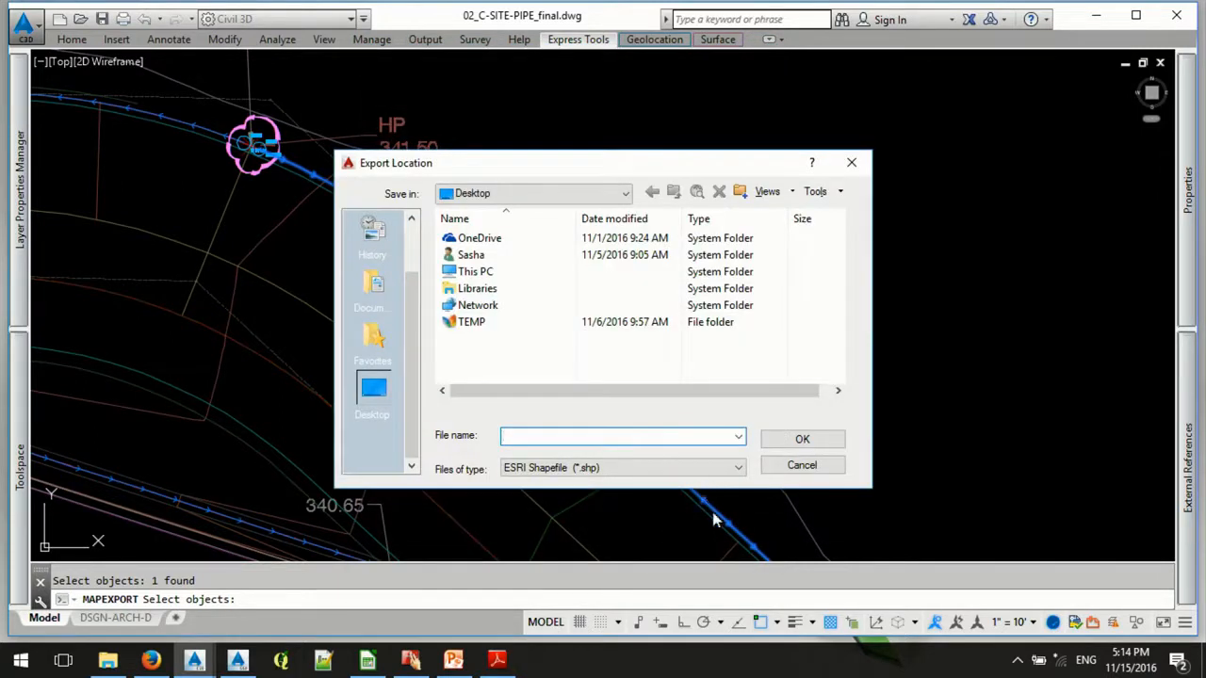
pyautogui.click(802, 466)
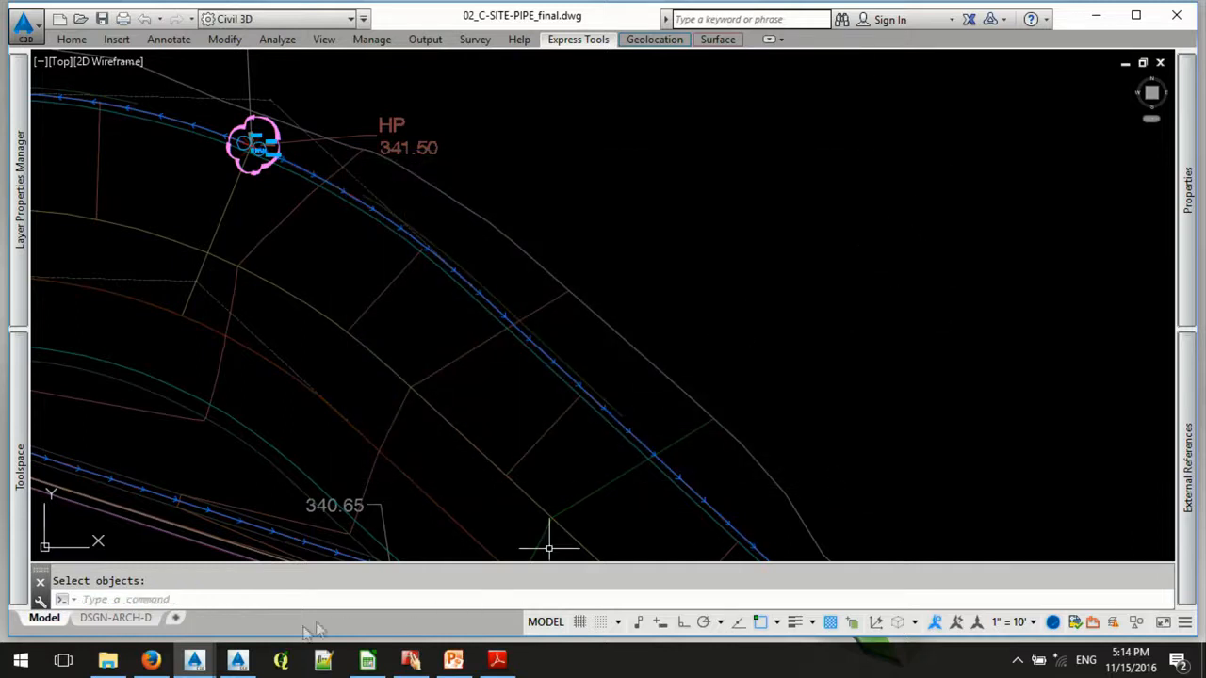
pyautogui.click(238, 660)
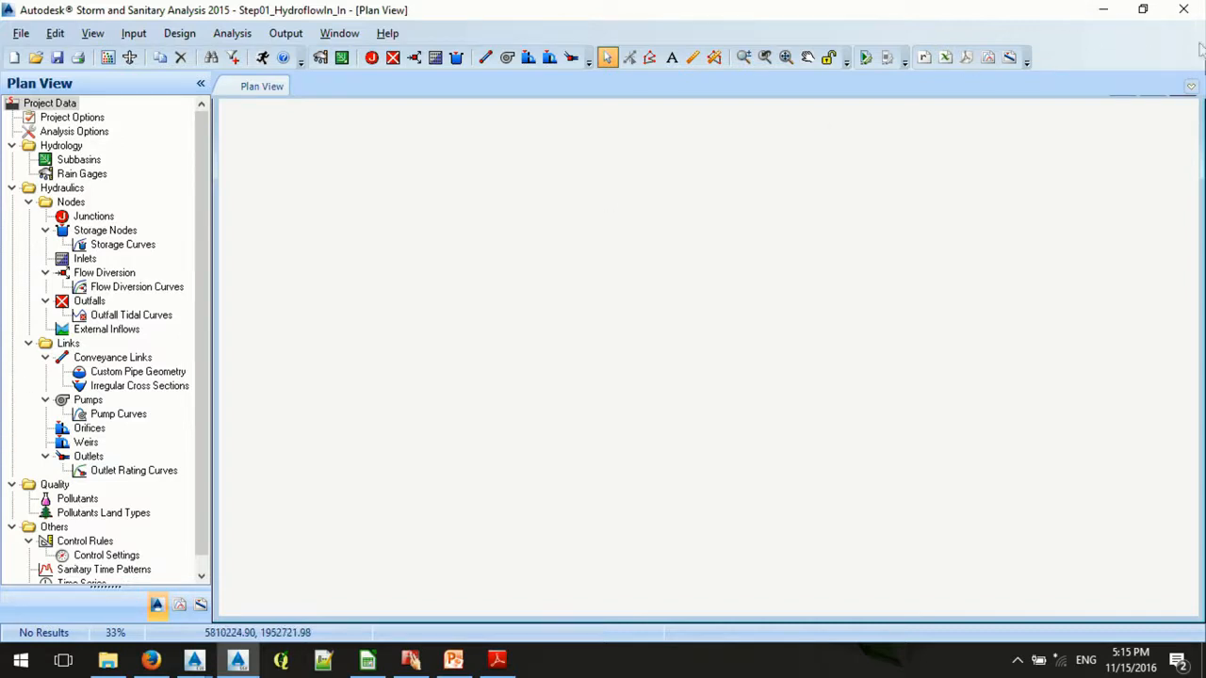
pyautogui.click(1103, 11)
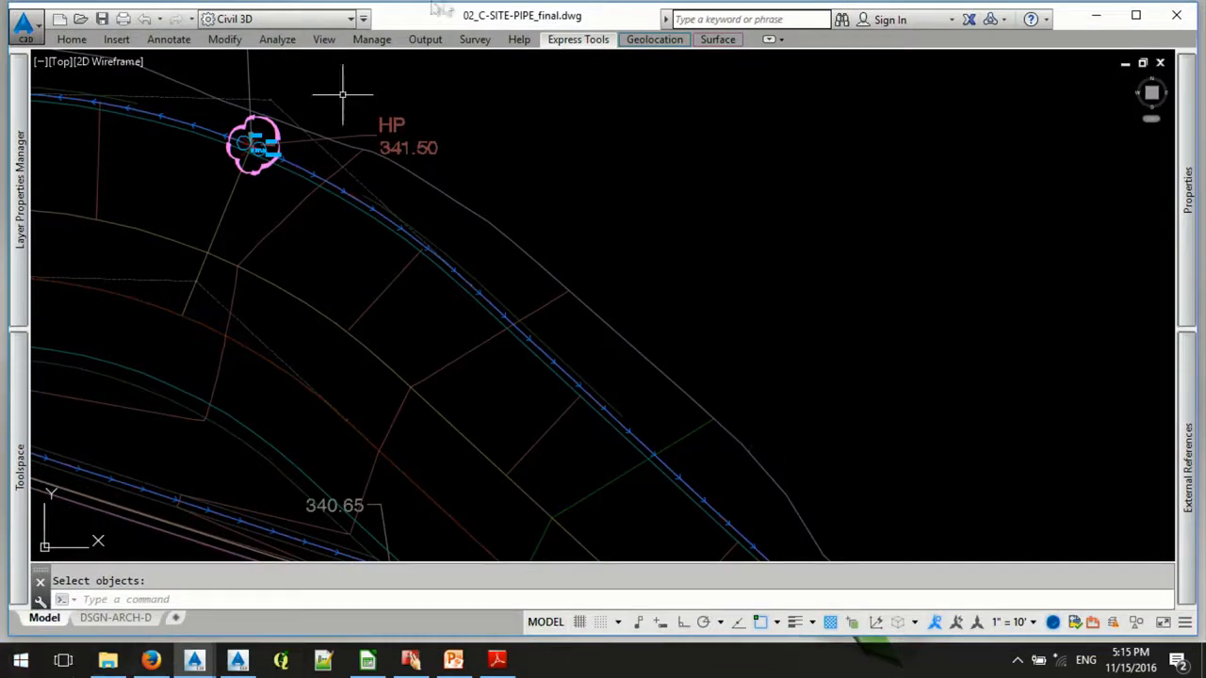
# - Start a new MAPEXPORT to an ESRI Shapefile named ssa-node on the Desktop
pyautogui.write('map')
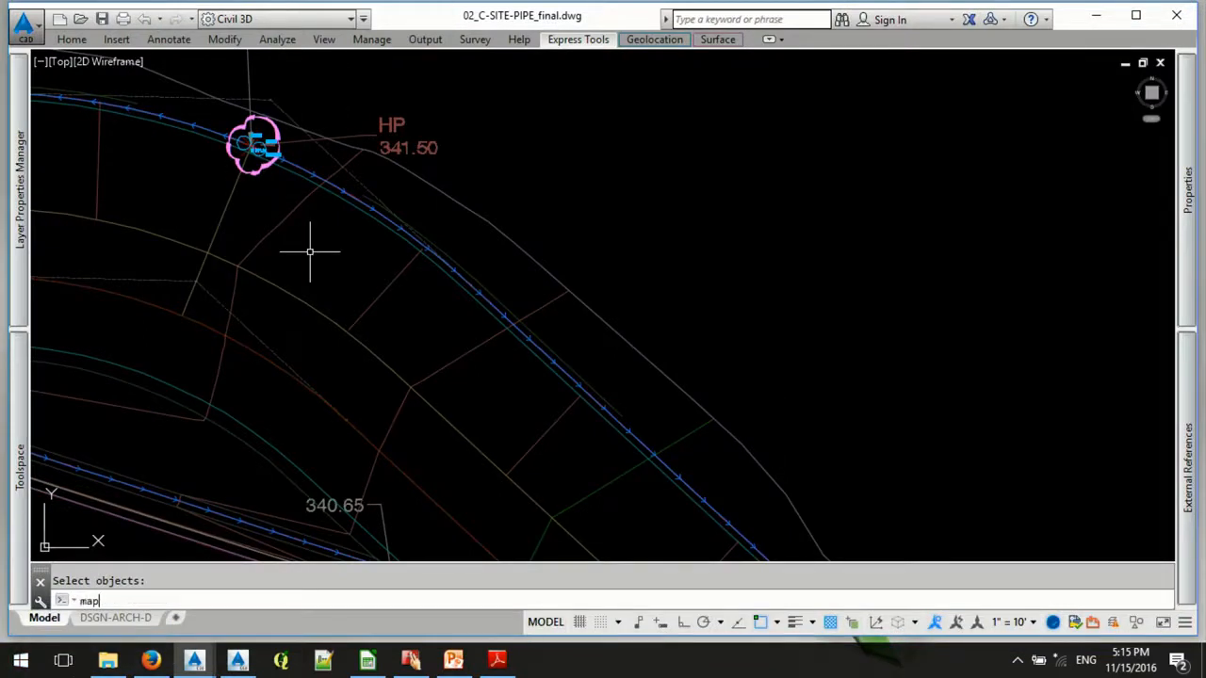
pyautogui.write('expo')
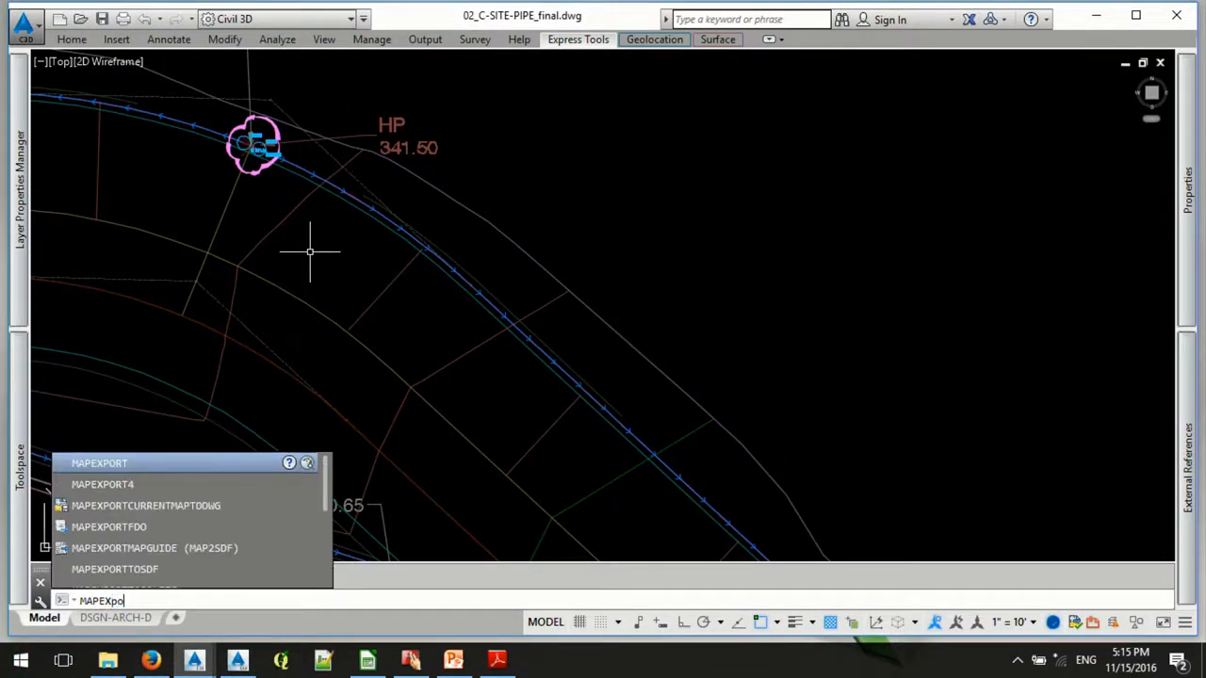
pyautogui.press('Return')
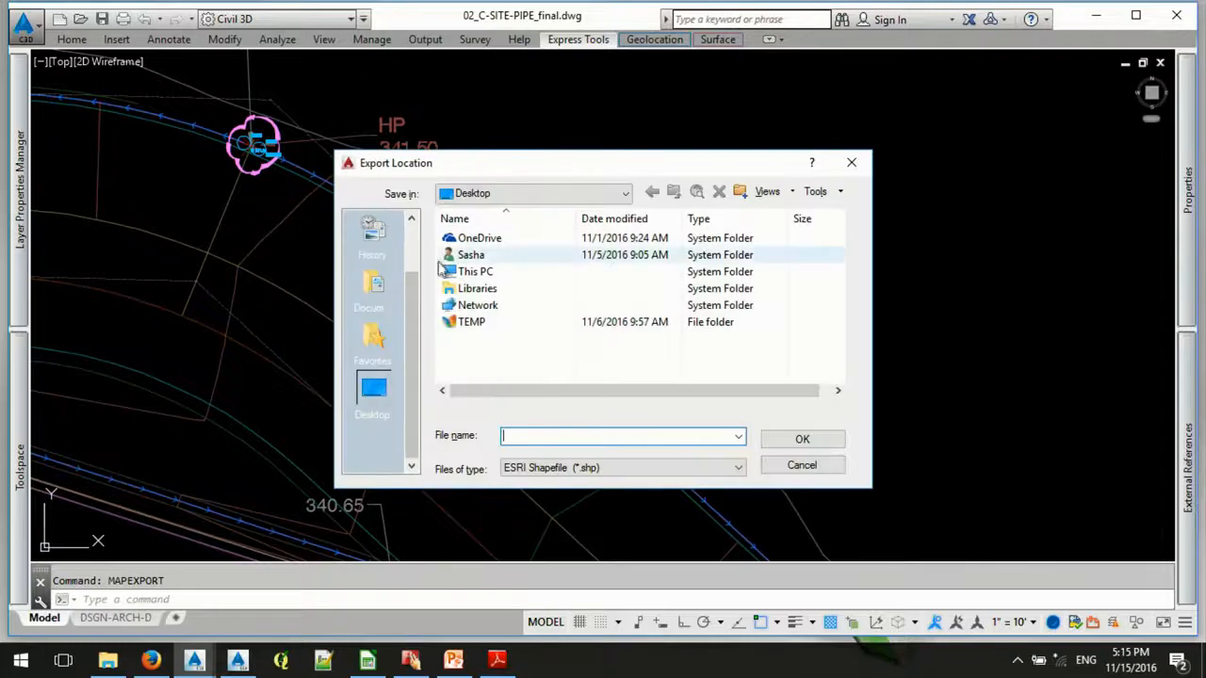
pyautogui.click(444, 273)
pyautogui.click(565, 435)
pyautogui.write('ssa-node')
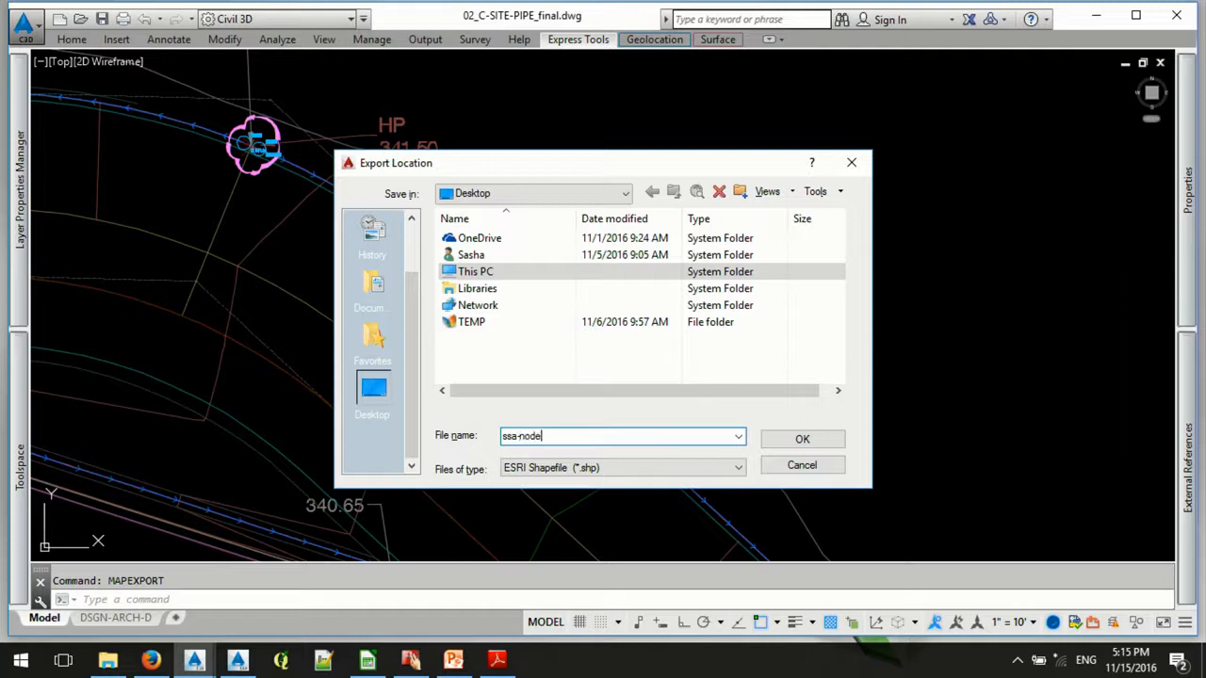
pyautogui.click(775, 440)
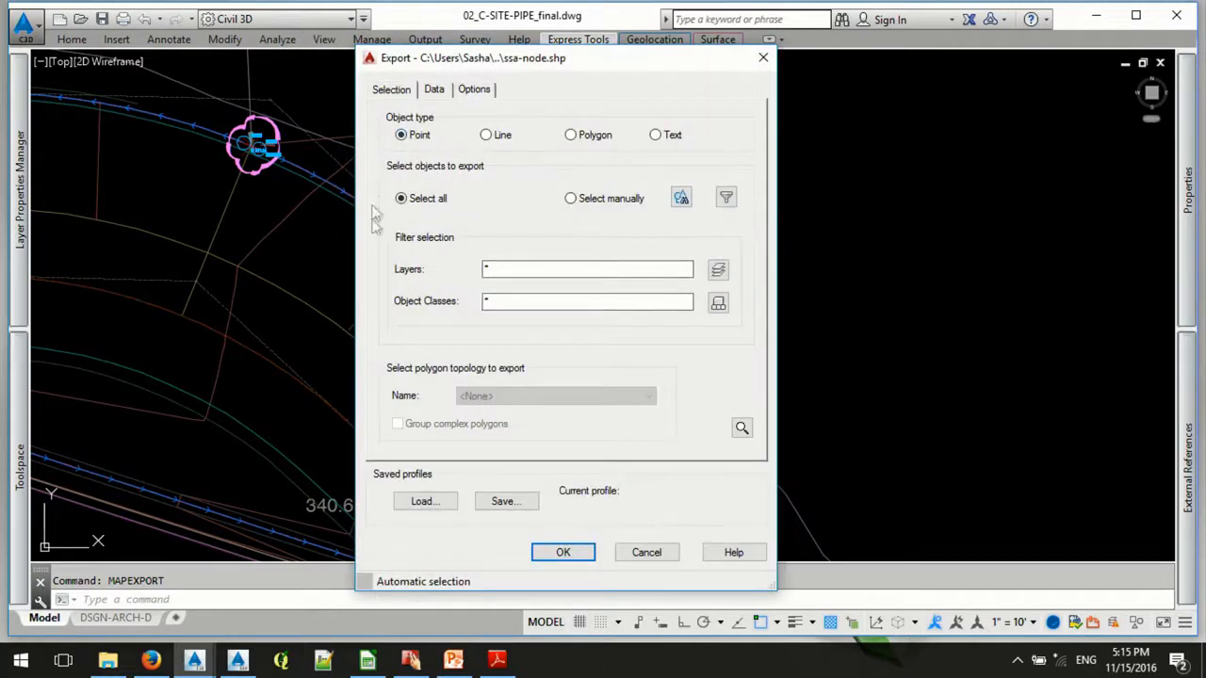
# - Restrict the point export to manually selected objects and pick the open channel node block with rim elevation 342.29
pyautogui.click(570, 198)
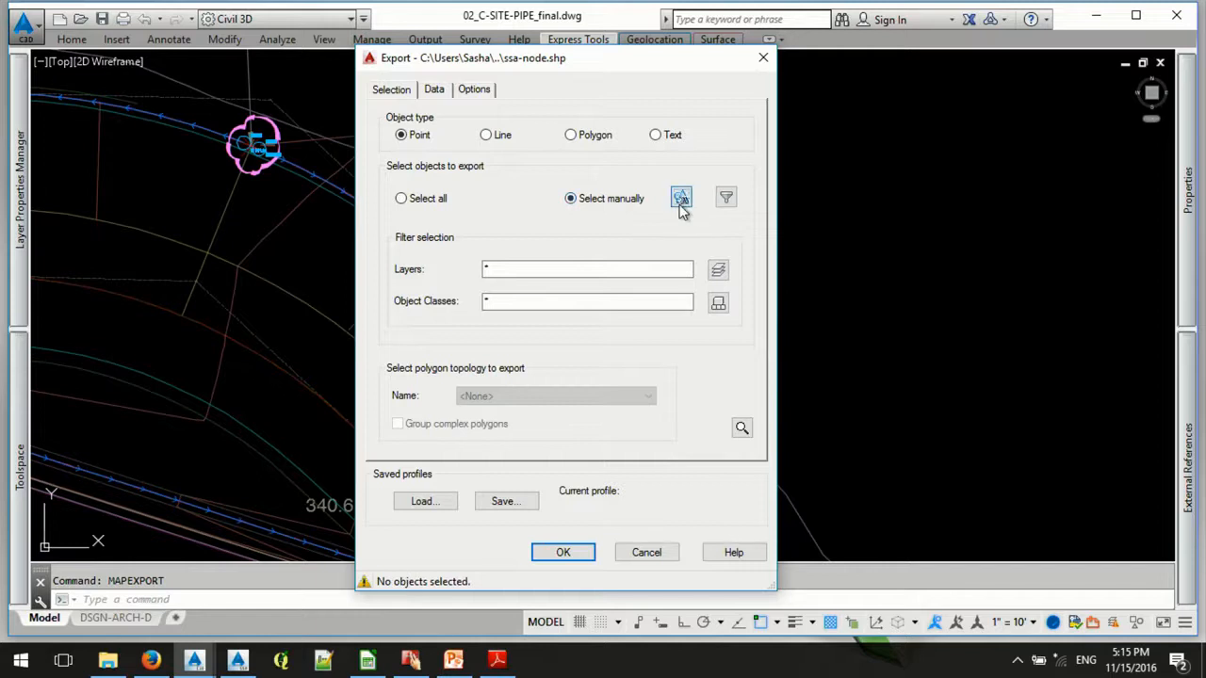
pyautogui.click(680, 198)
pyautogui.scroll(5, 240, 155)
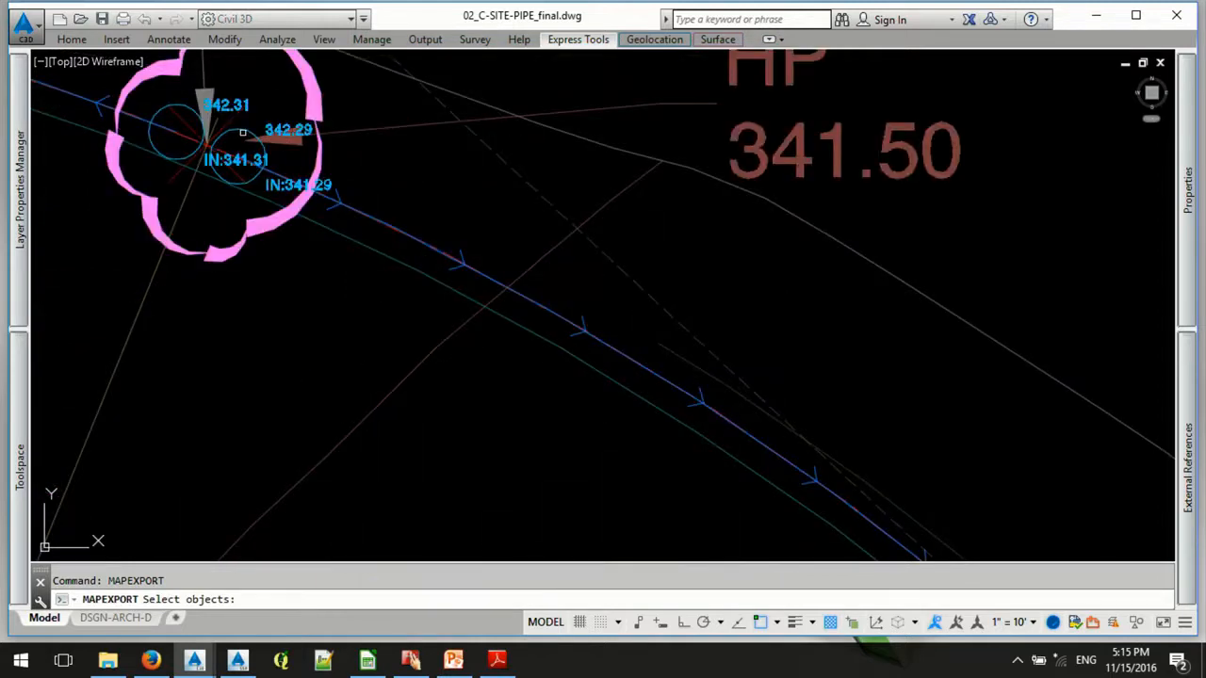
pyautogui.click(242, 132)
pyautogui.press('Return')
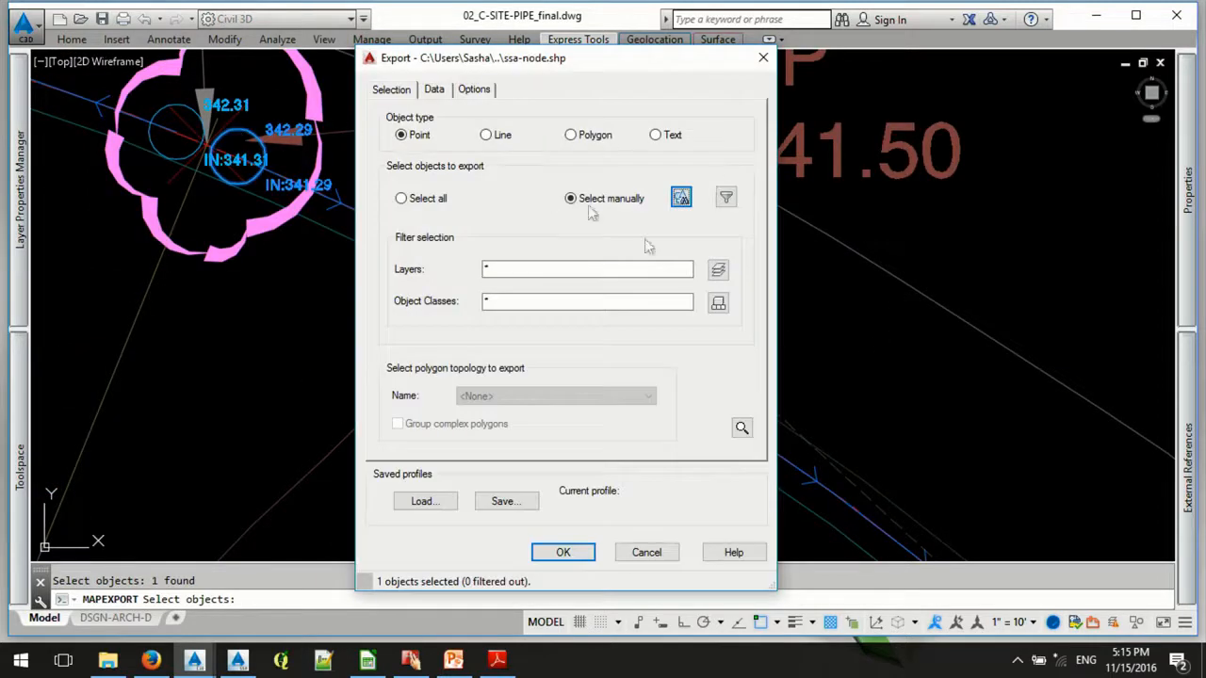
# - Select all HypaheOpenChannelNode block attributes as export fields, and cancel both the attribute selection and the ssa-node export
pyautogui.click(433, 89)
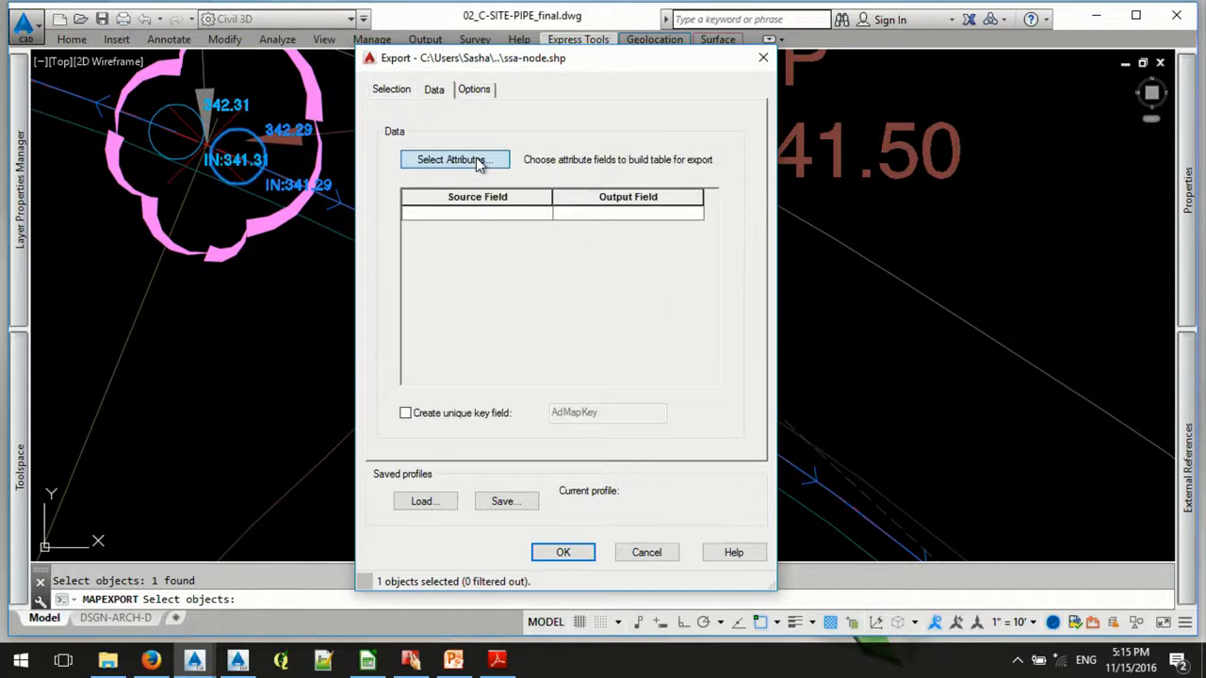
pyautogui.click(456, 160)
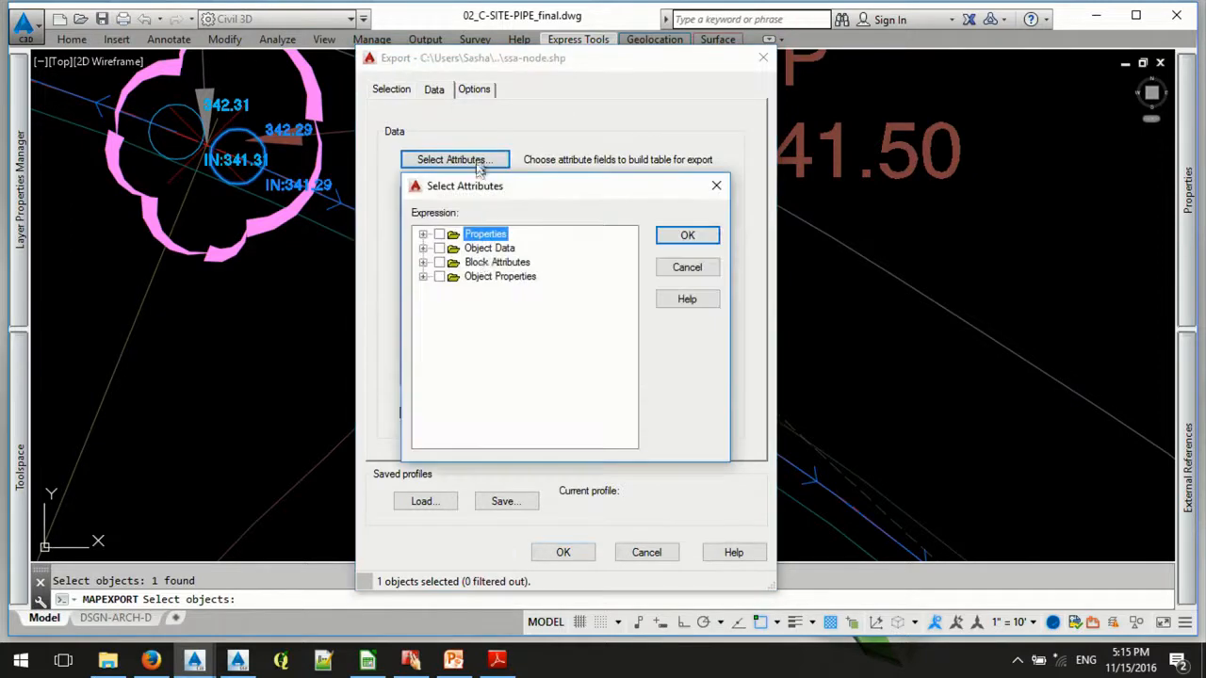
pyautogui.click(423, 262)
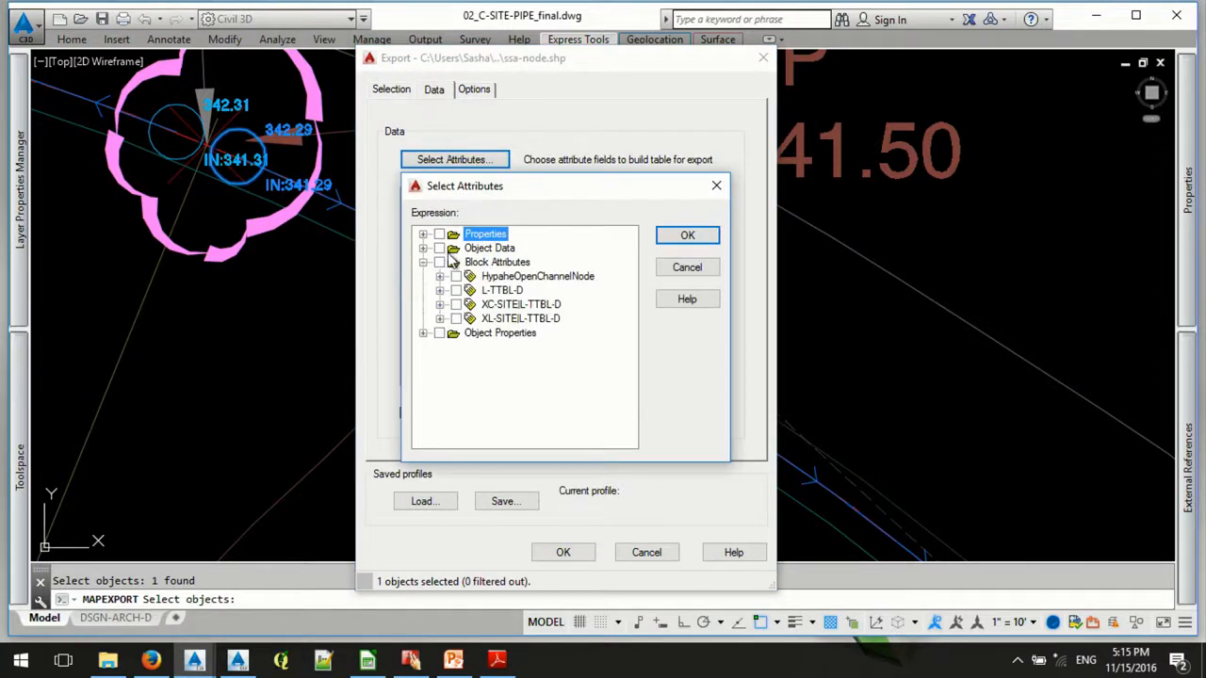
pyautogui.click(440, 276)
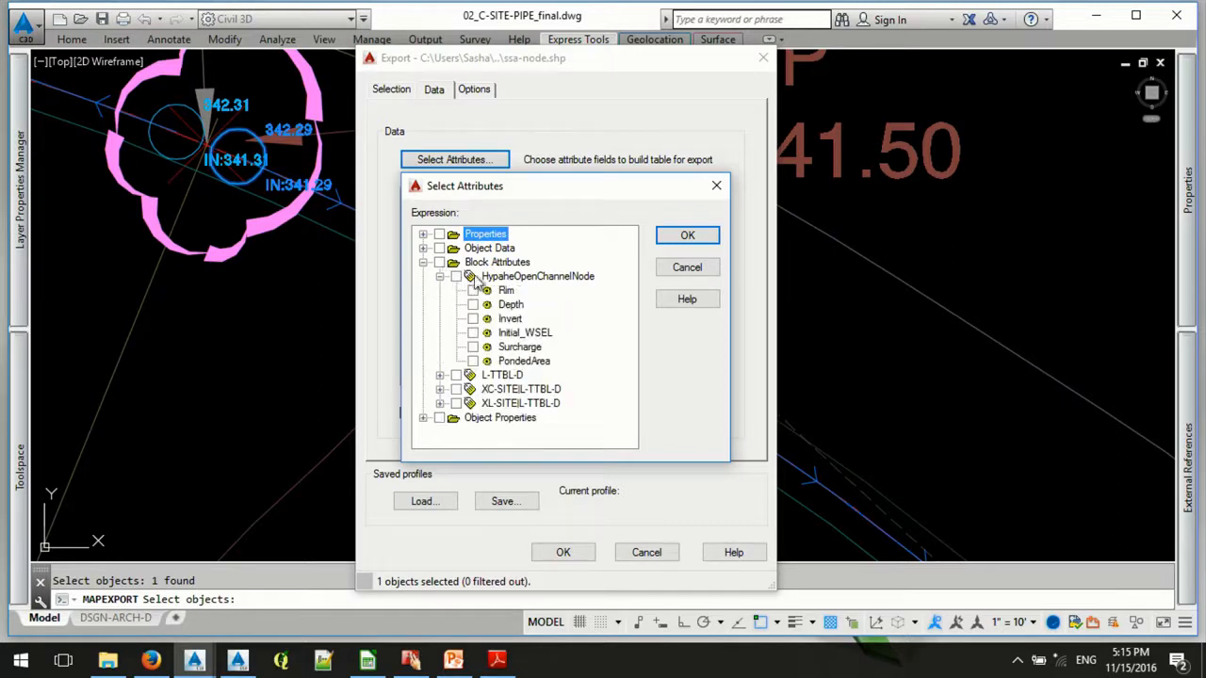
pyautogui.click(456, 276)
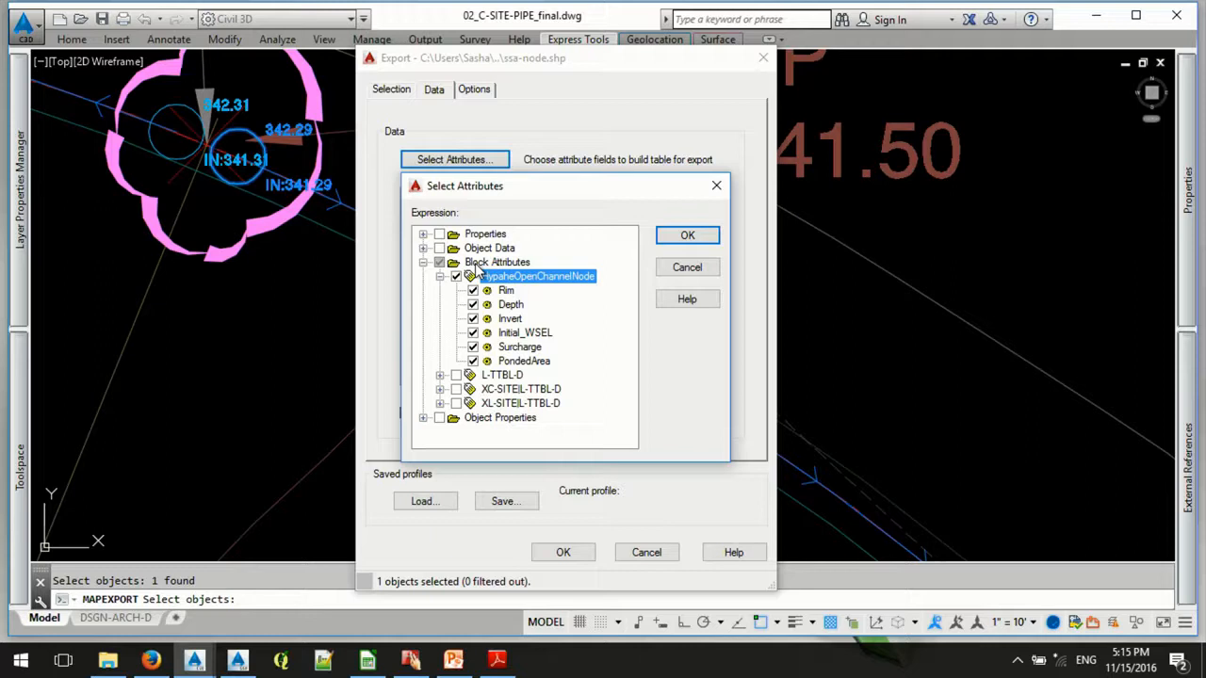
pyautogui.click(708, 269)
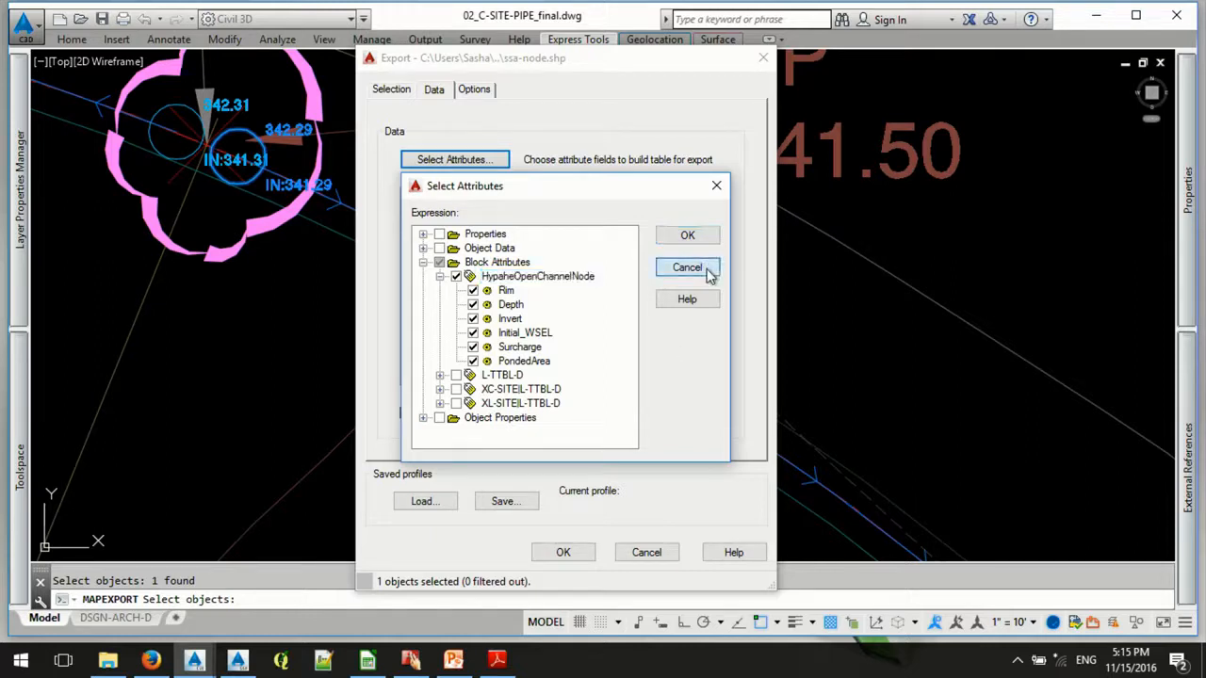
pyautogui.click(646, 554)
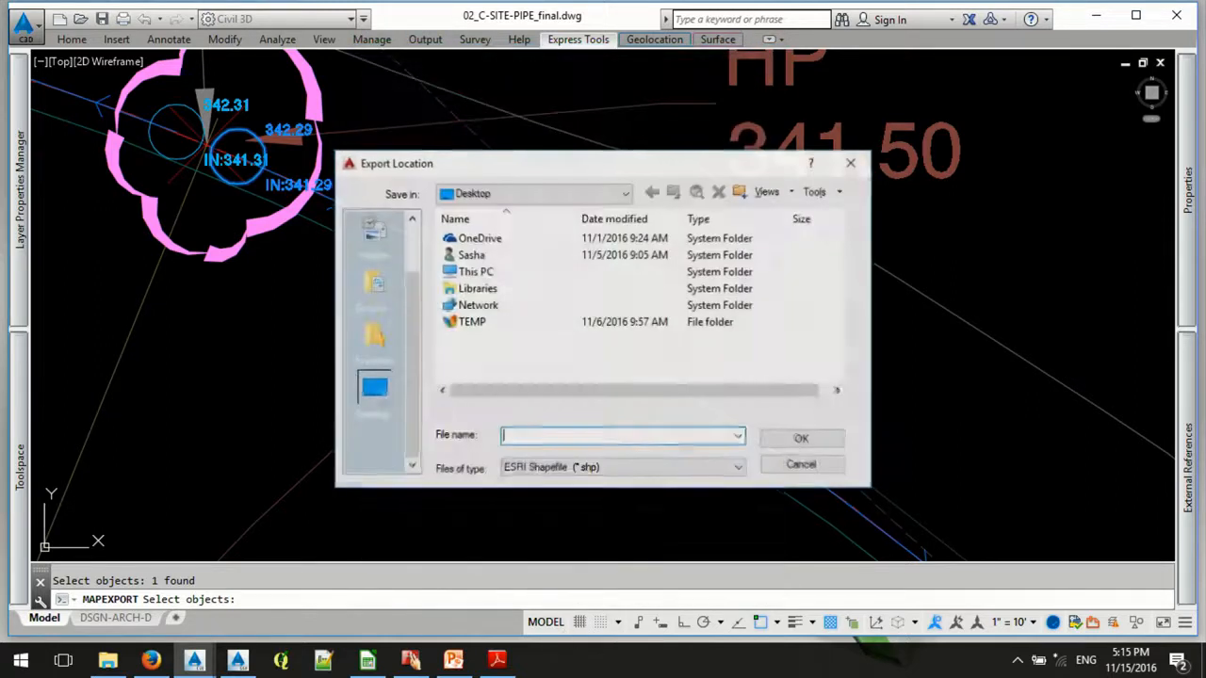
pyautogui.click(813, 467)
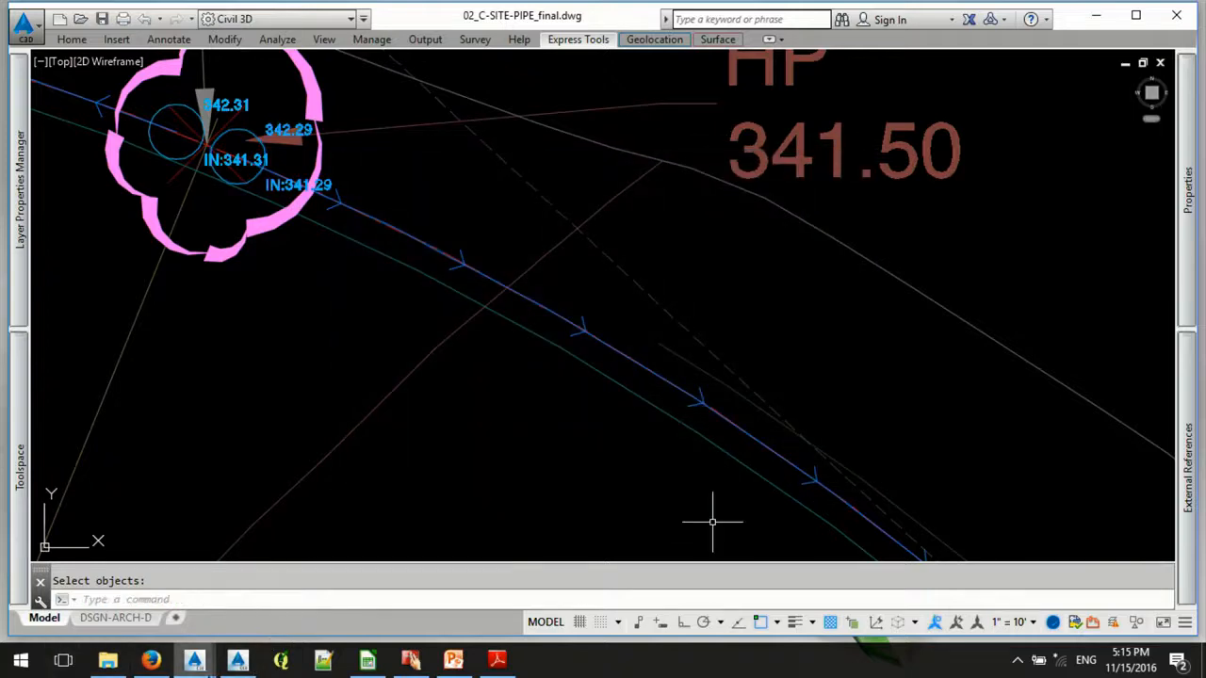
# - Switch to Storm and Sanitary Analysis and import the Hydraflow Storm Sewers file C-SITE-PIPE_Run01.stm from 01_HydroFlowToSSA, updating the existing project
pyautogui.click(237, 661)
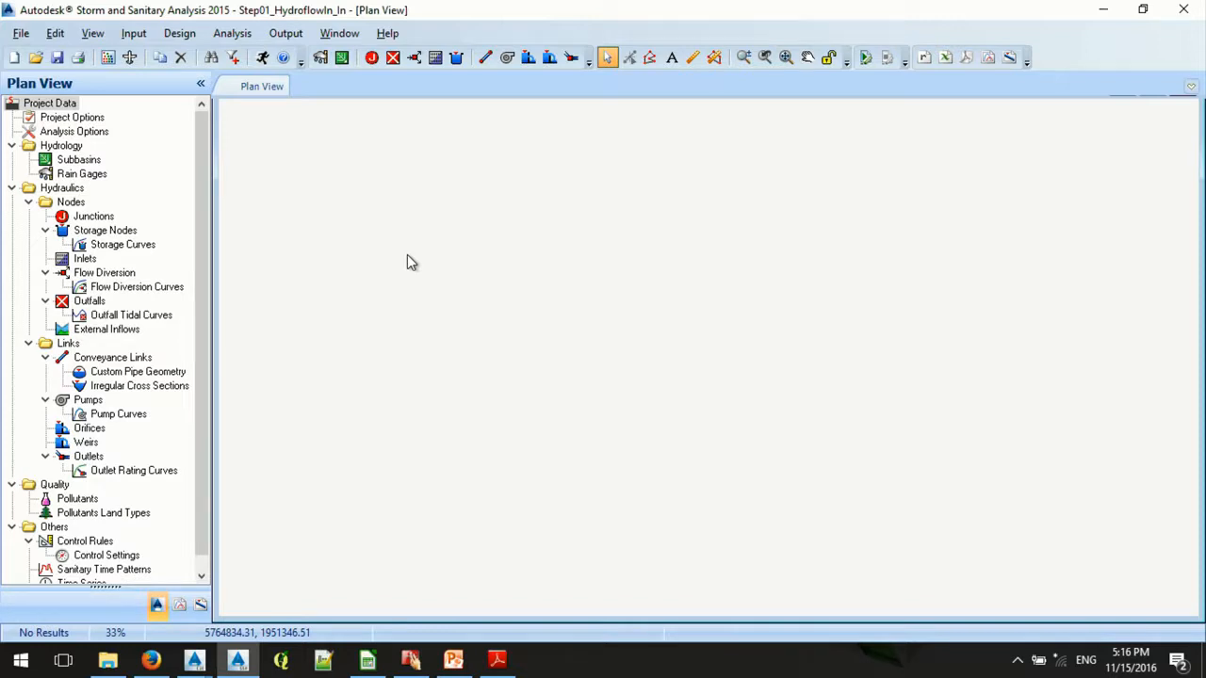
pyautogui.click(13, 34)
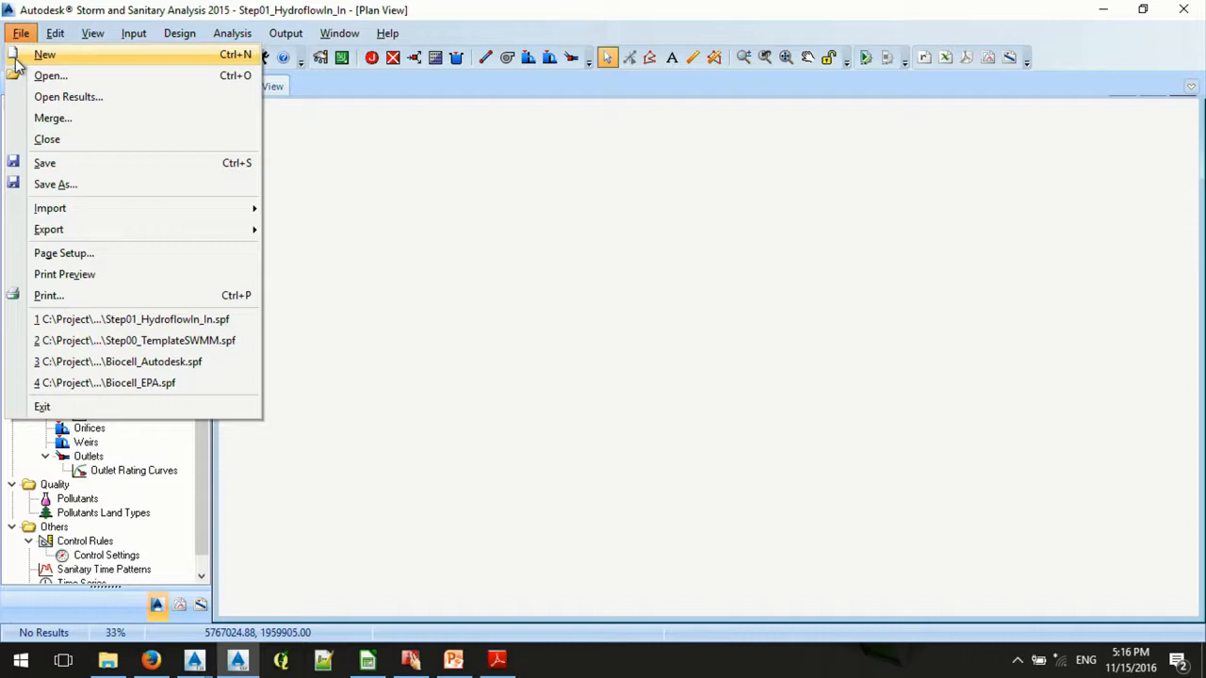
pyautogui.moveTo(236, 208)
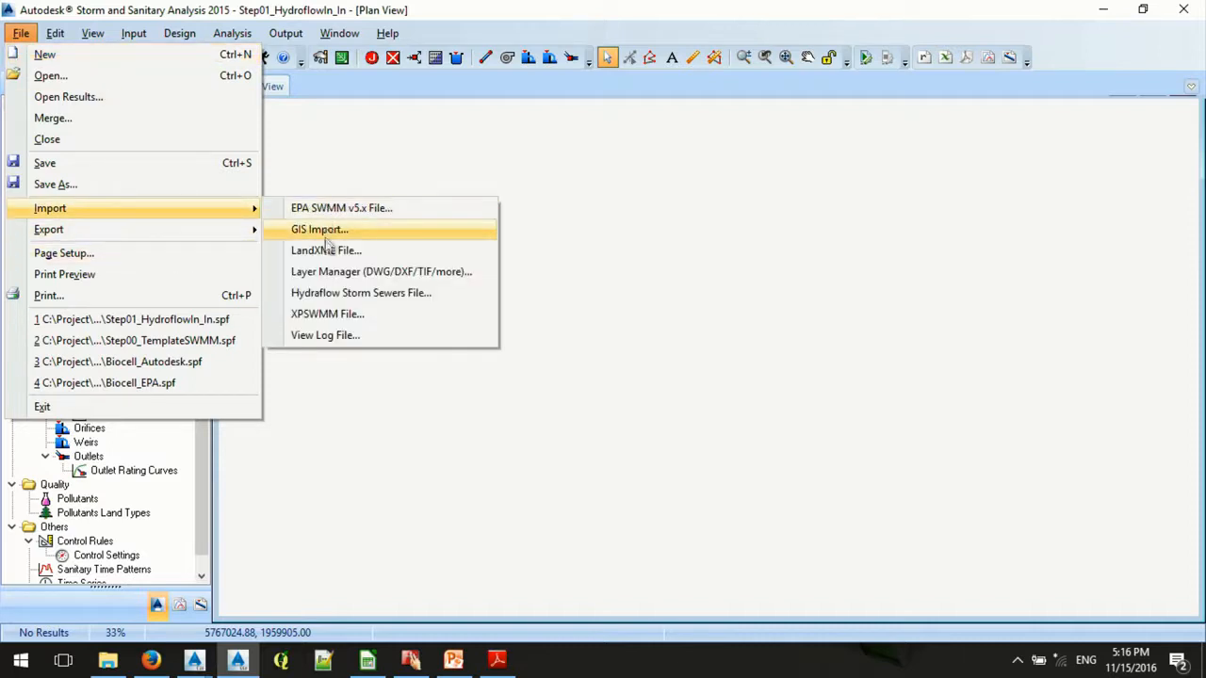
pyautogui.click(332, 292)
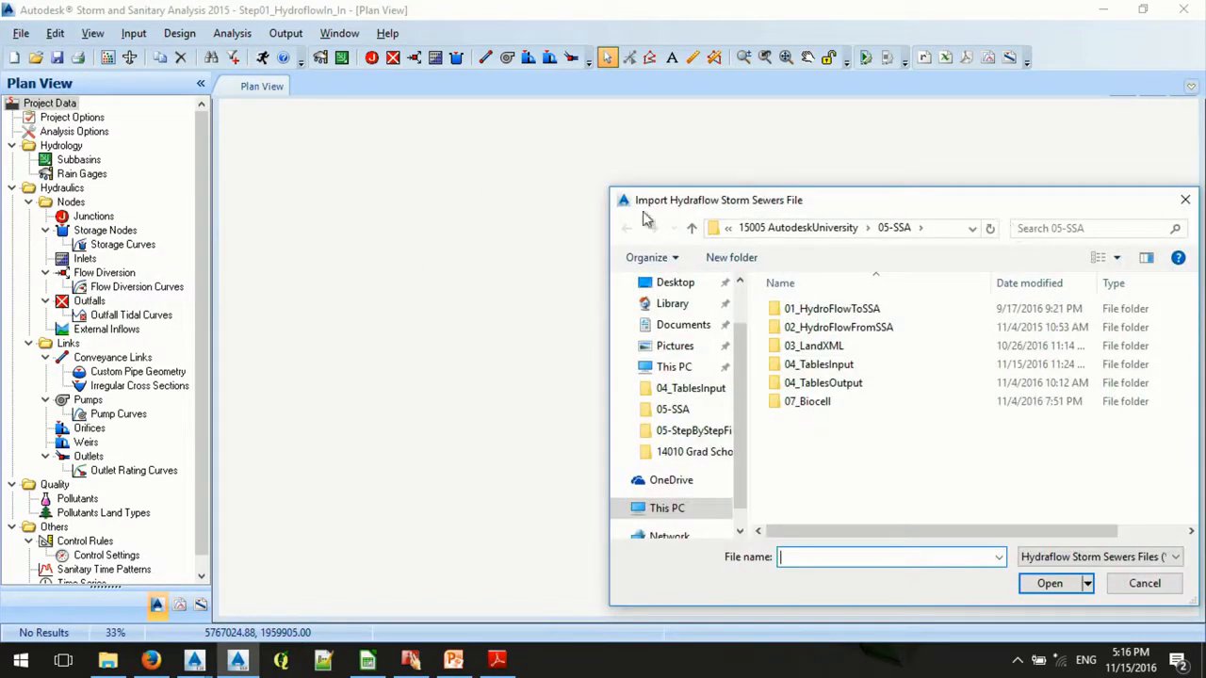
pyautogui.click(829, 330)
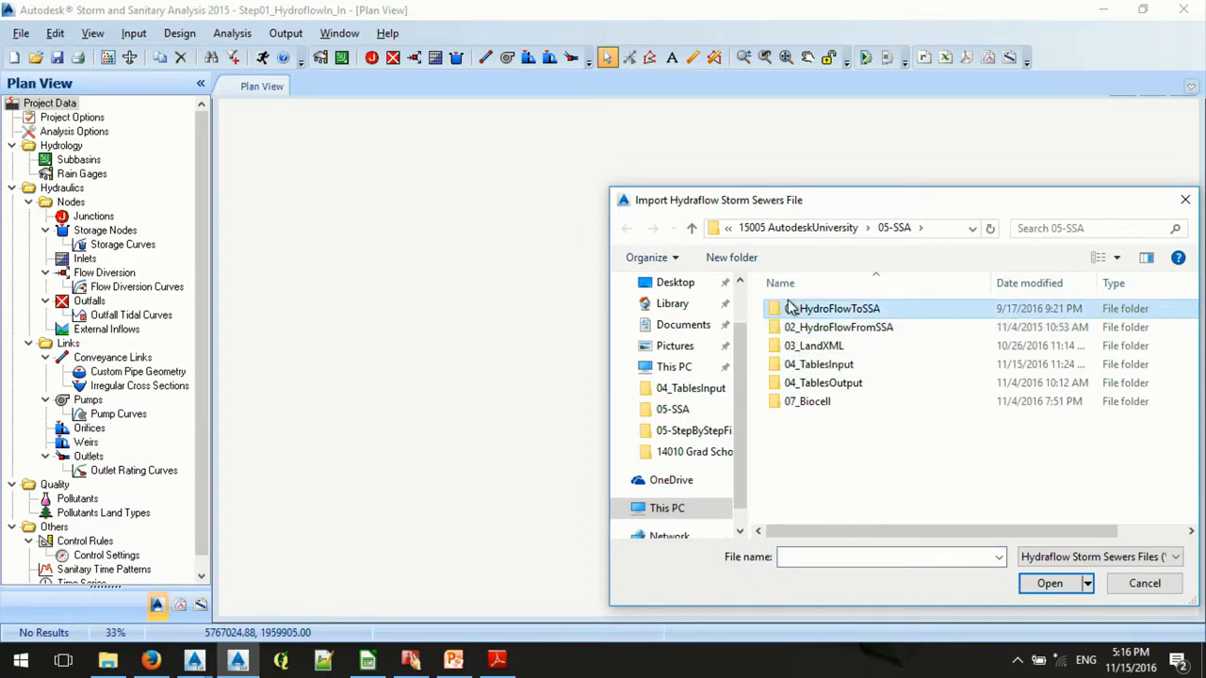
pyautogui.doubleClick(789, 311)
pyautogui.click(793, 309)
pyautogui.click(1050, 584)
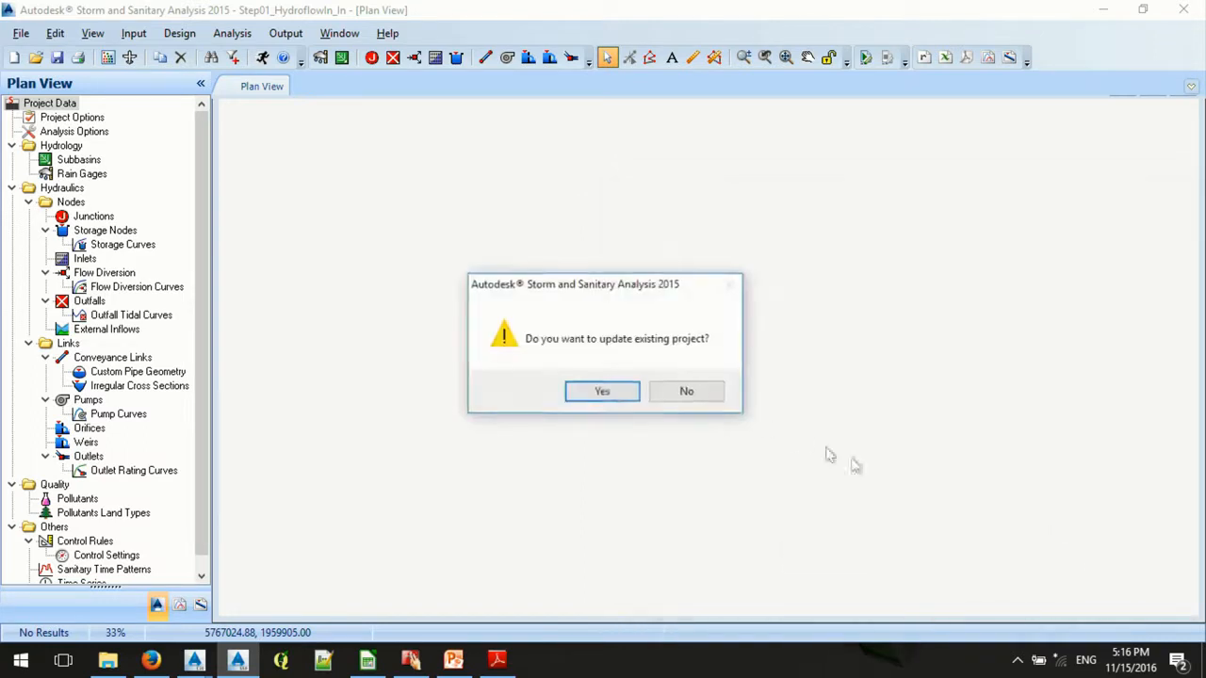
pyautogui.click(598, 400)
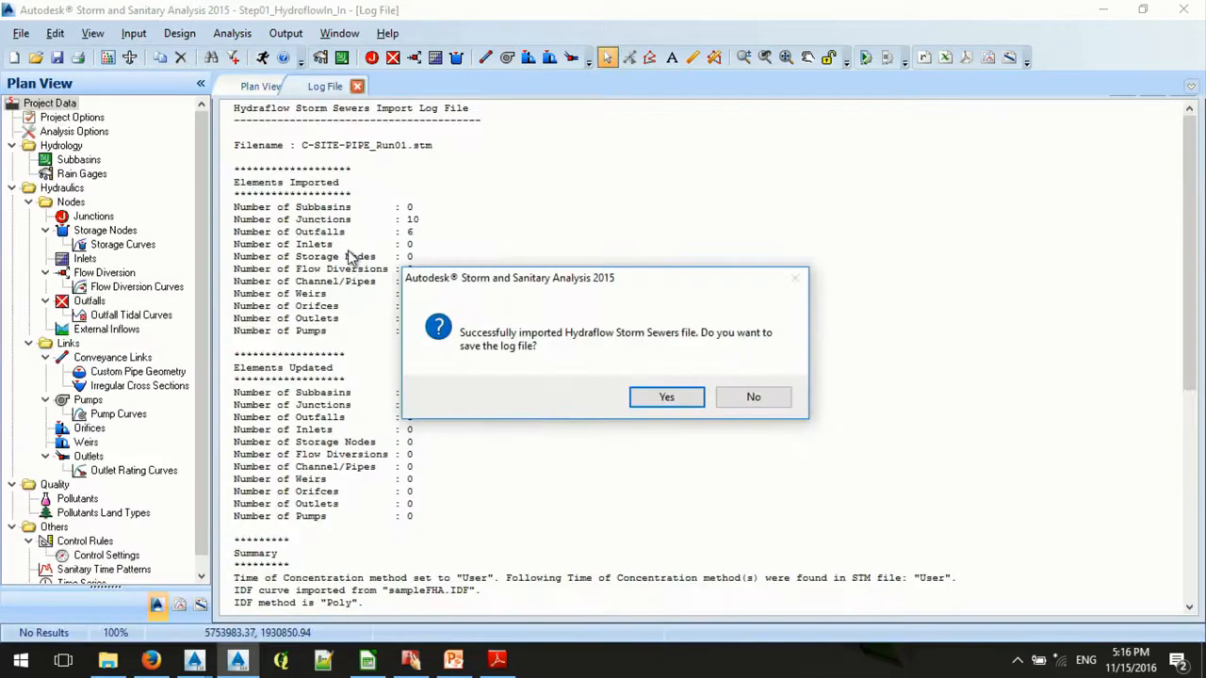
# - Decline saving the import log file, and fit the whole imported pipe network in the plan view
pyautogui.click(745, 395)
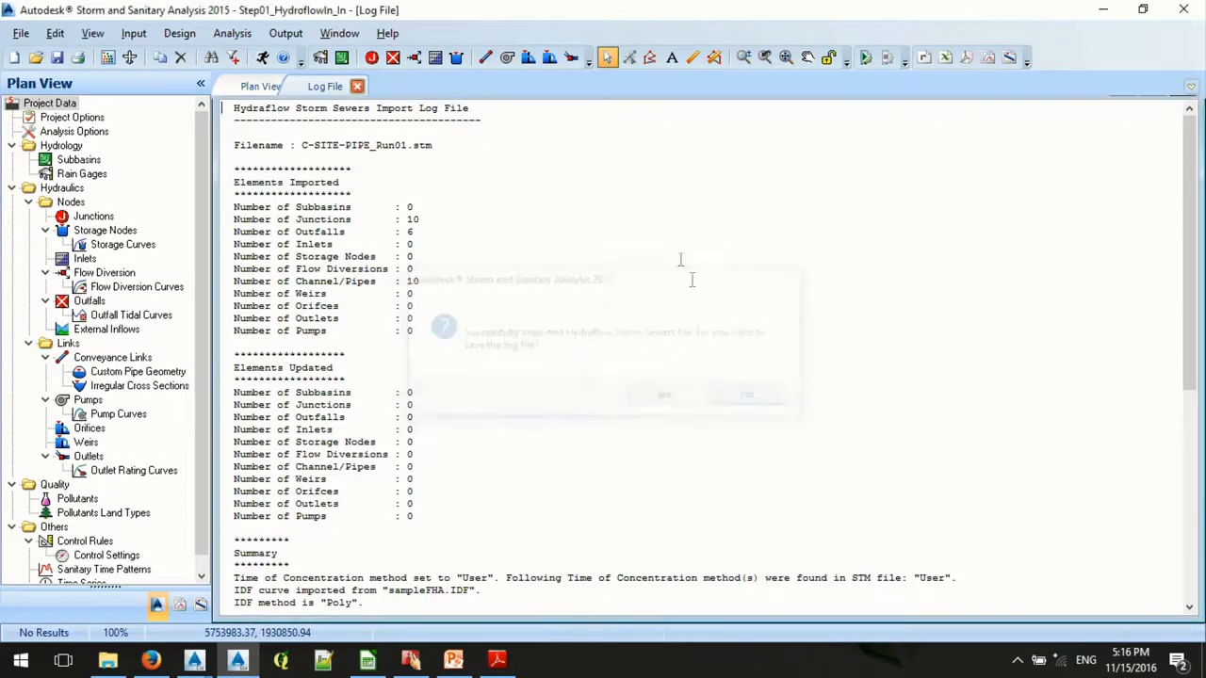
pyautogui.click(268, 82)
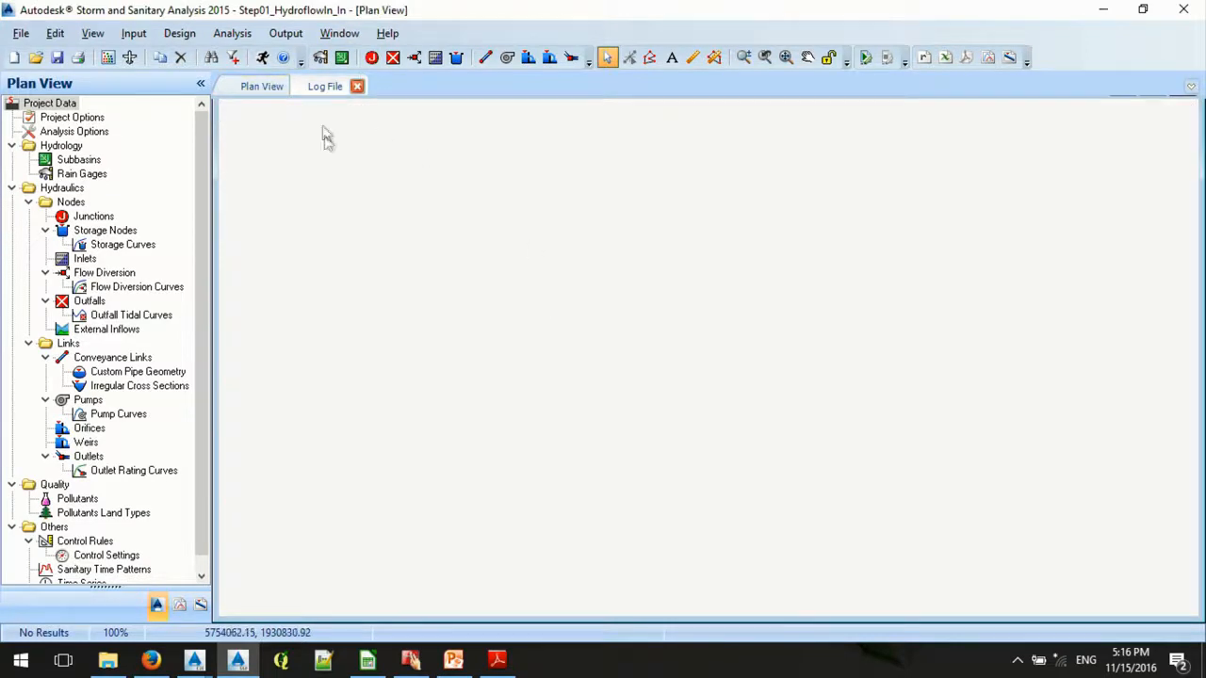
pyautogui.rightClick(356, 200)
pyautogui.click(416, 300)
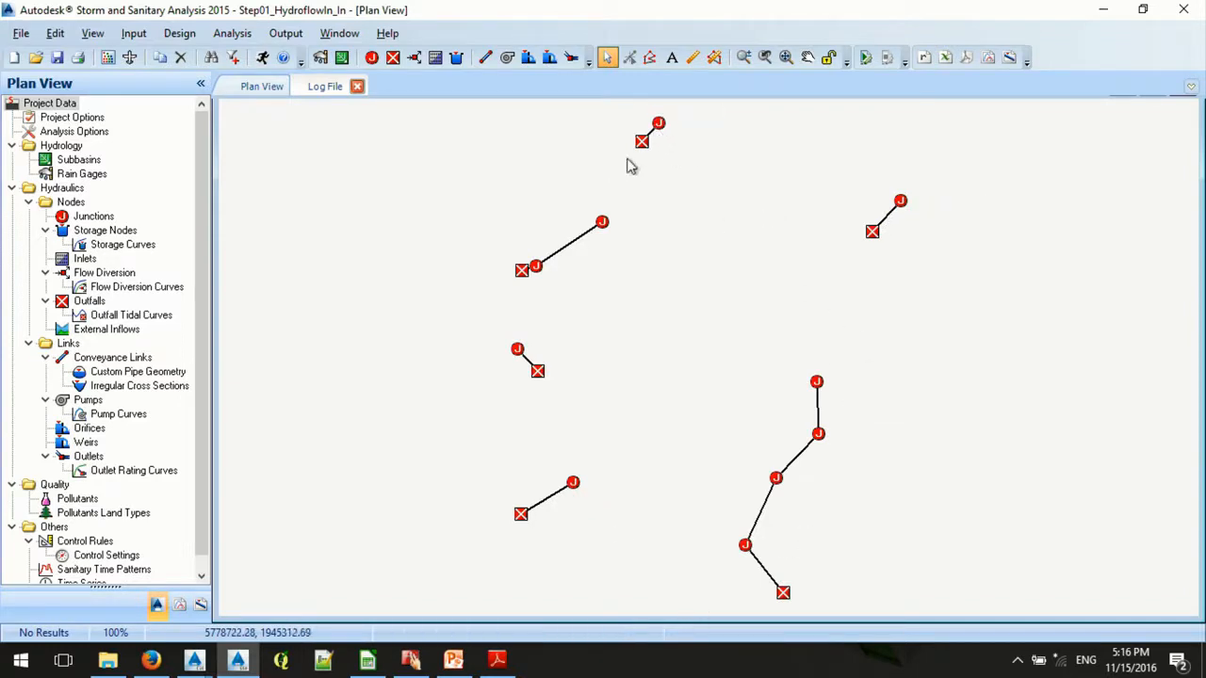
# - Convert the northernmost outfall Out-1P-01 and the outfall of the northeastern pipe to junctions
pyautogui.rightClick(642, 142)
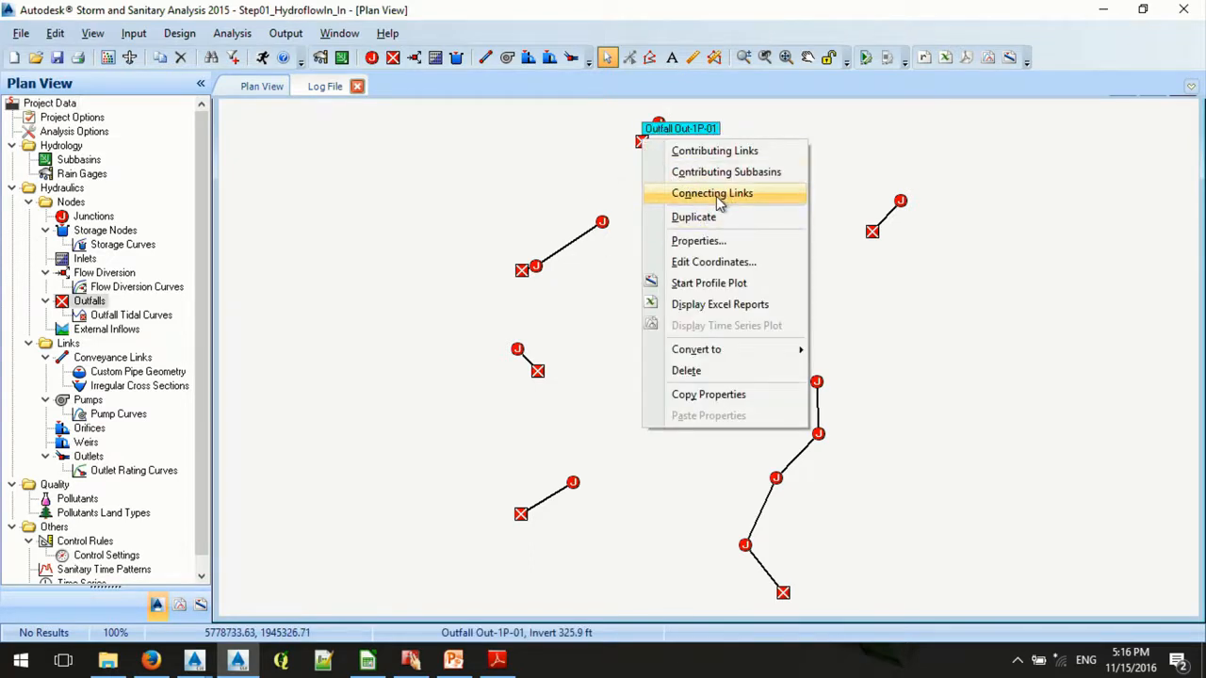
pyautogui.moveTo(716, 350)
pyautogui.click(853, 349)
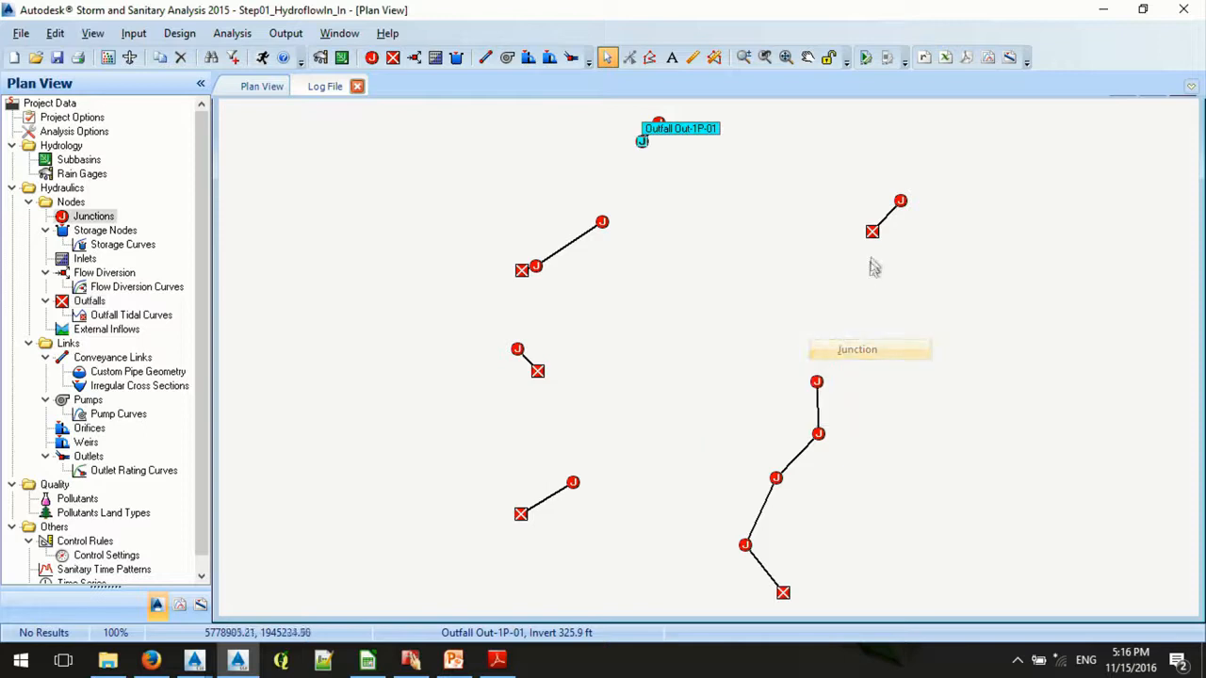
pyautogui.rightClick(876, 235)
pyautogui.moveTo(968, 441)
pyautogui.click(1090, 442)
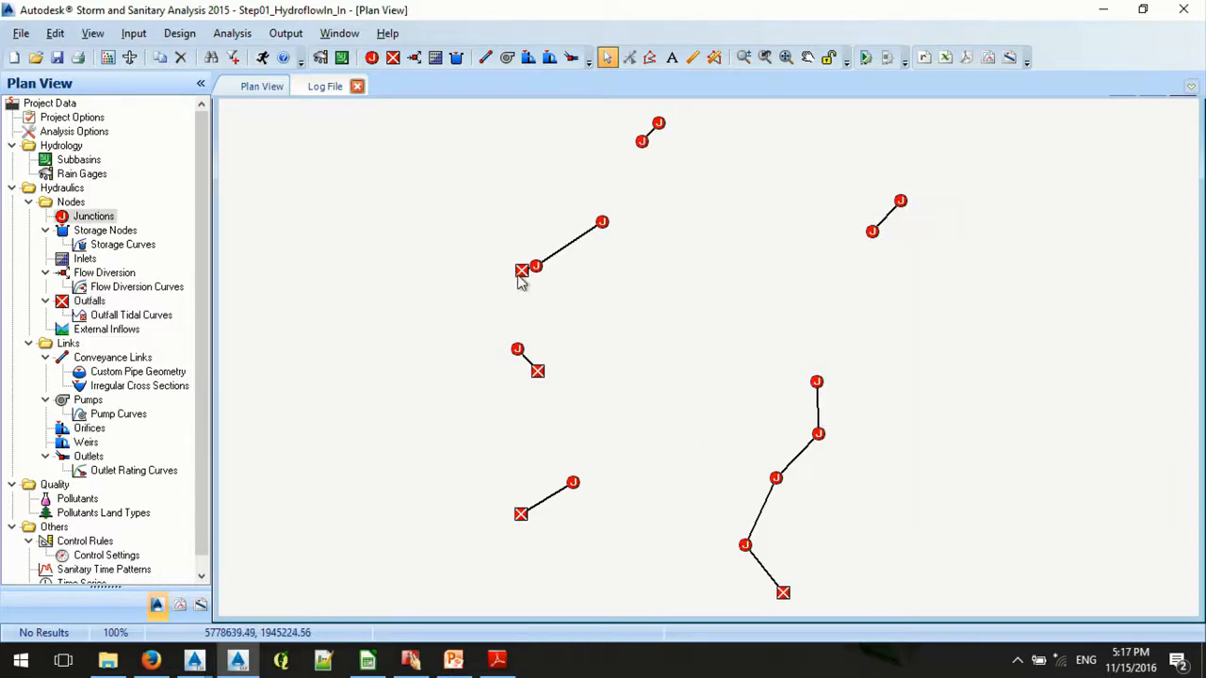
# - Convert the outfalls Out-1P-03 and Out-1P-22 on the network's west side to junctions
pyautogui.rightClick(521, 273)
pyautogui.moveTo(660, 484)
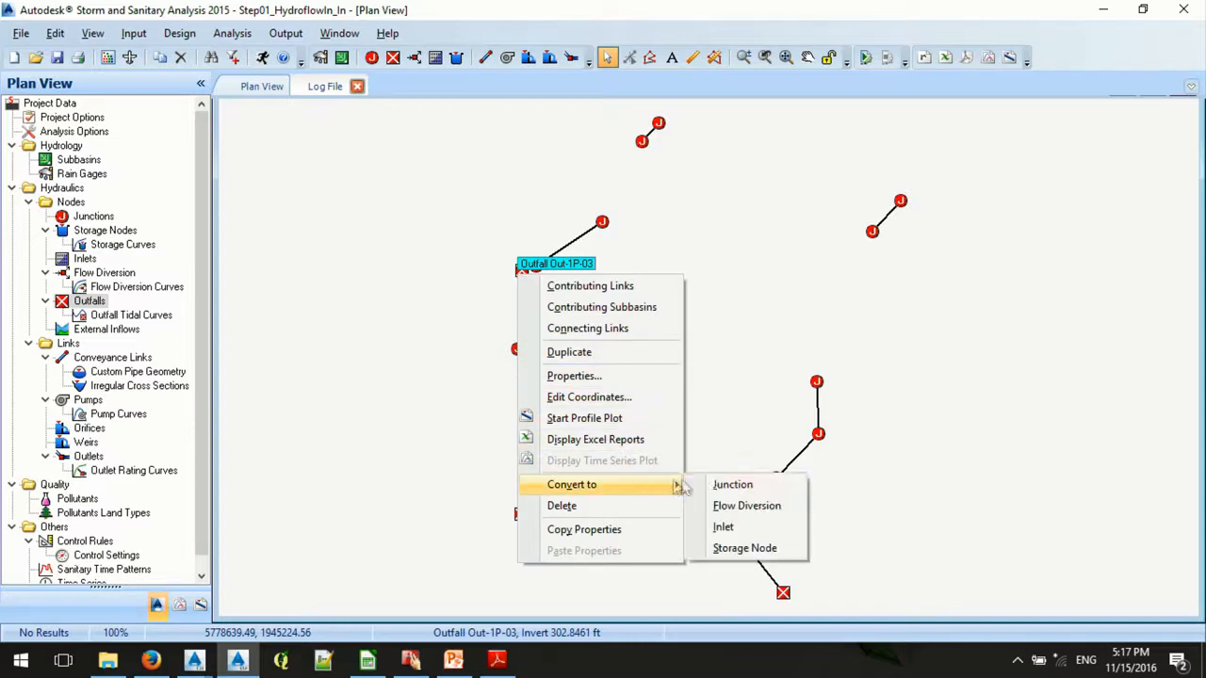
pyautogui.click(732, 484)
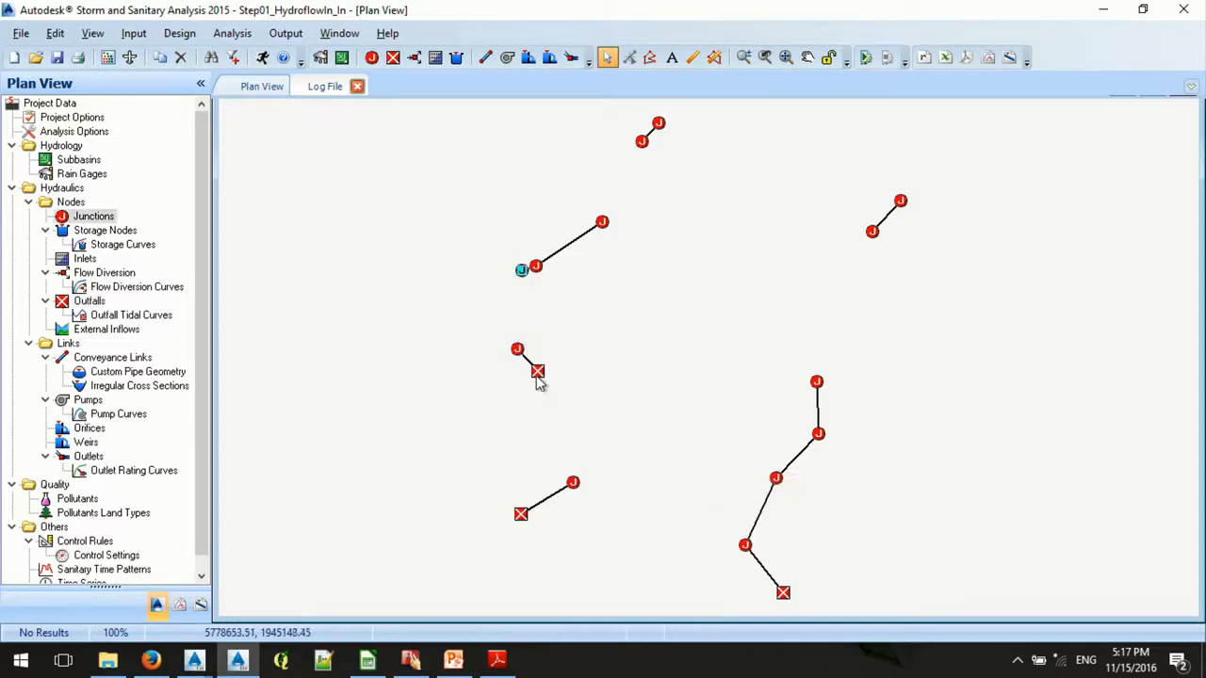
pyautogui.rightClick(537, 374)
pyautogui.moveTo(649, 294)
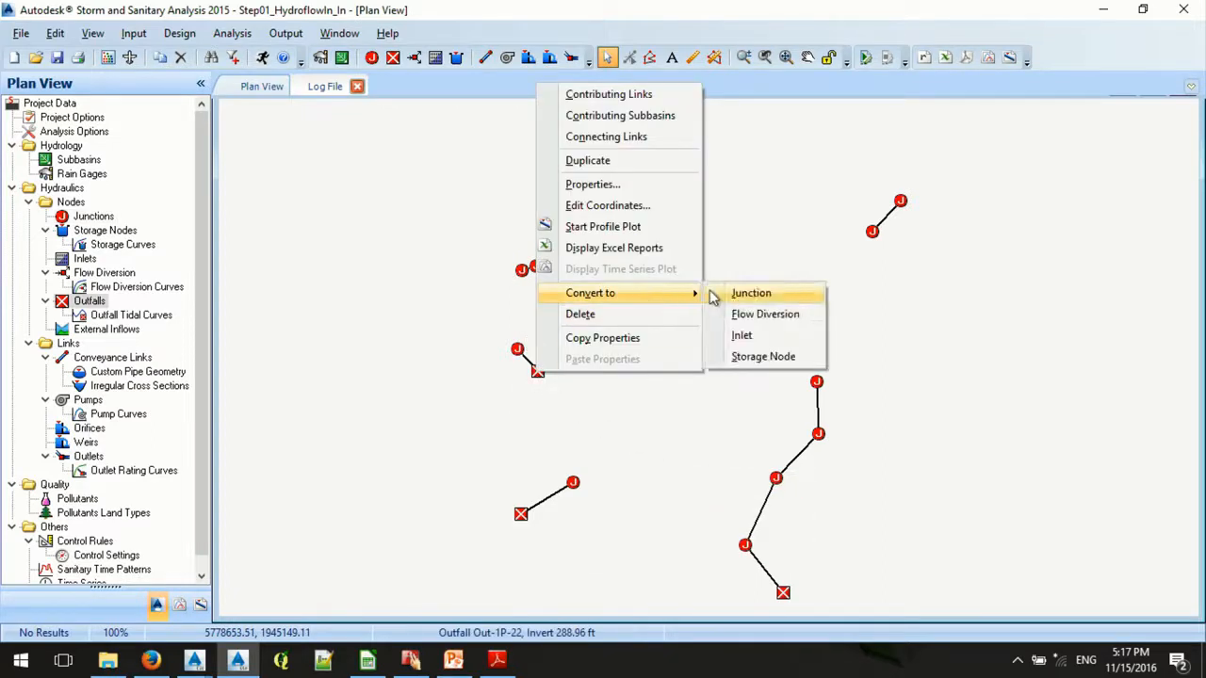
pyautogui.click(718, 295)
pyautogui.click(561, 575)
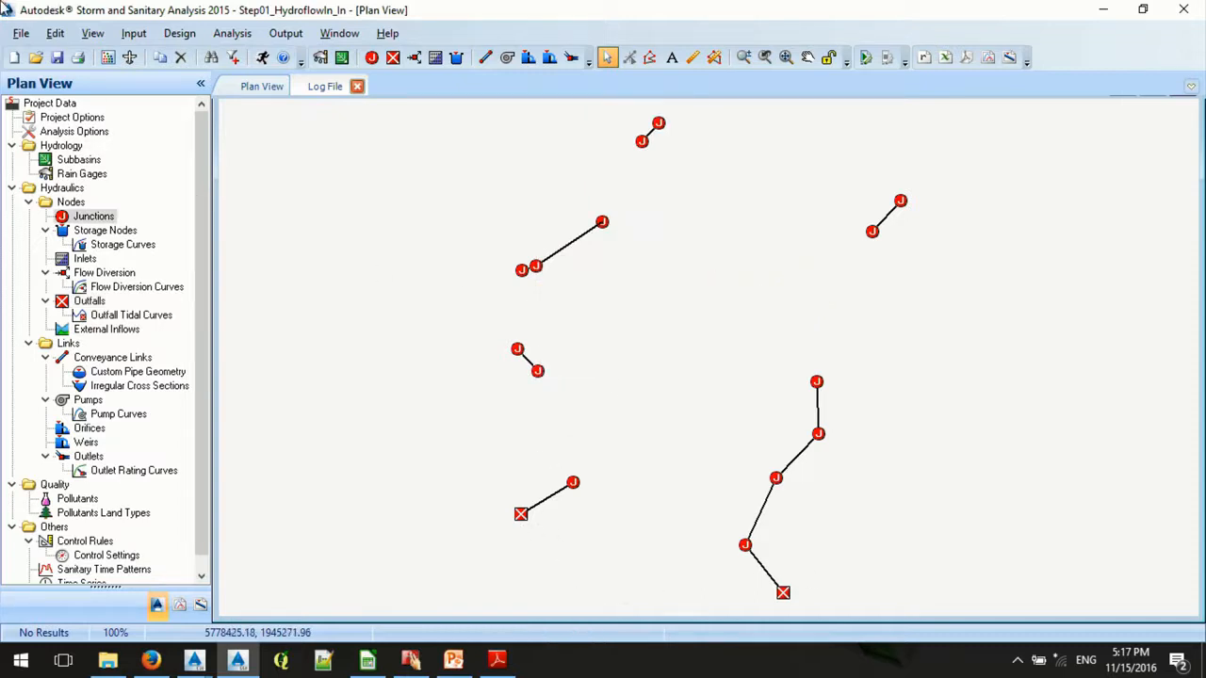
# - Start a GIS import and load SSA-LINK.shp from 05-GIS, 02-GIS-SHP, 01_ToSSA as the pipes shapefile
pyautogui.click(21, 33)
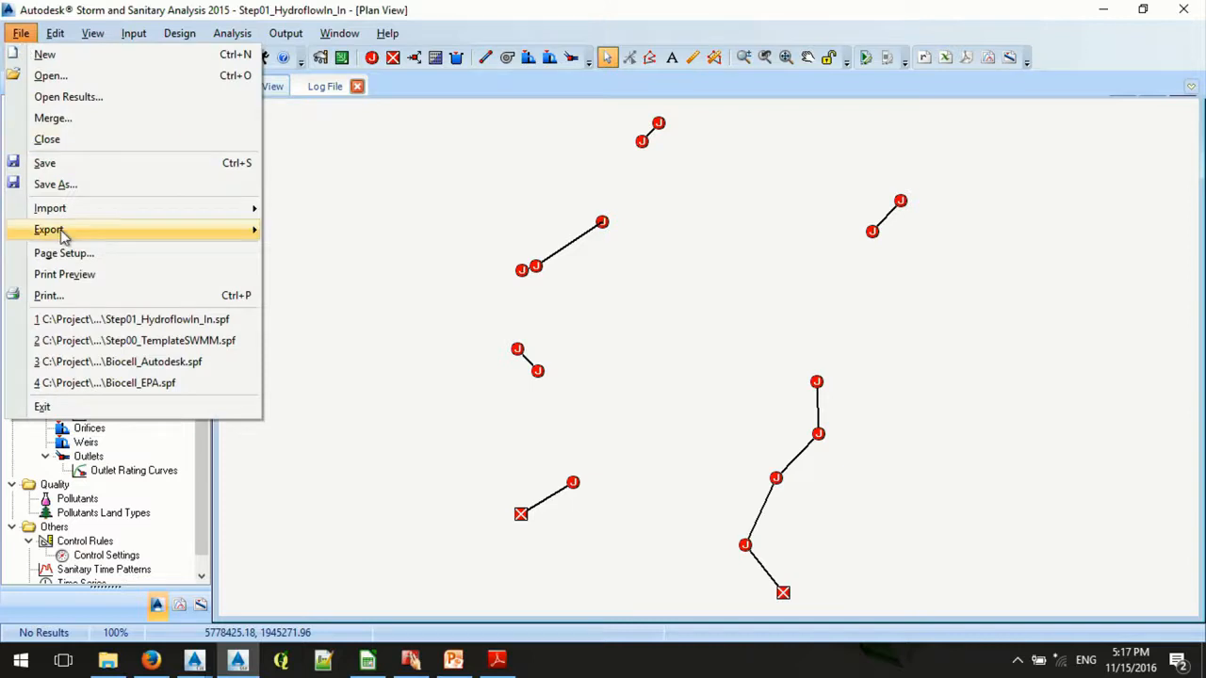
pyautogui.moveTo(79, 226)
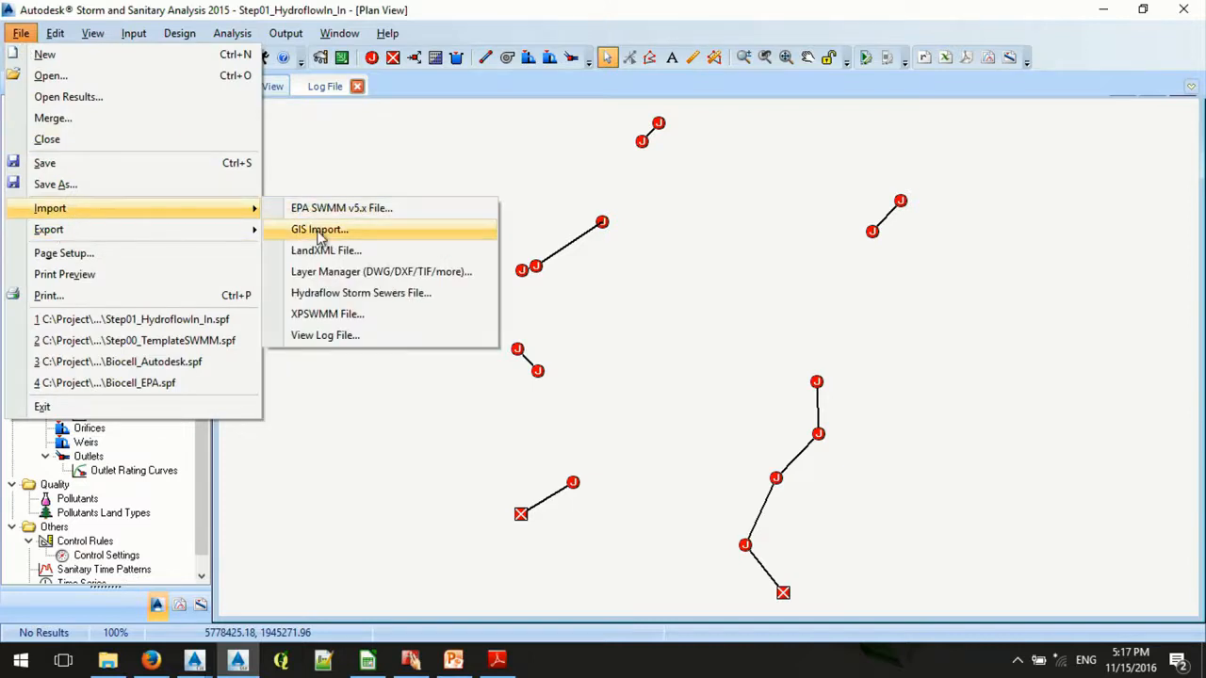
pyautogui.click(316, 231)
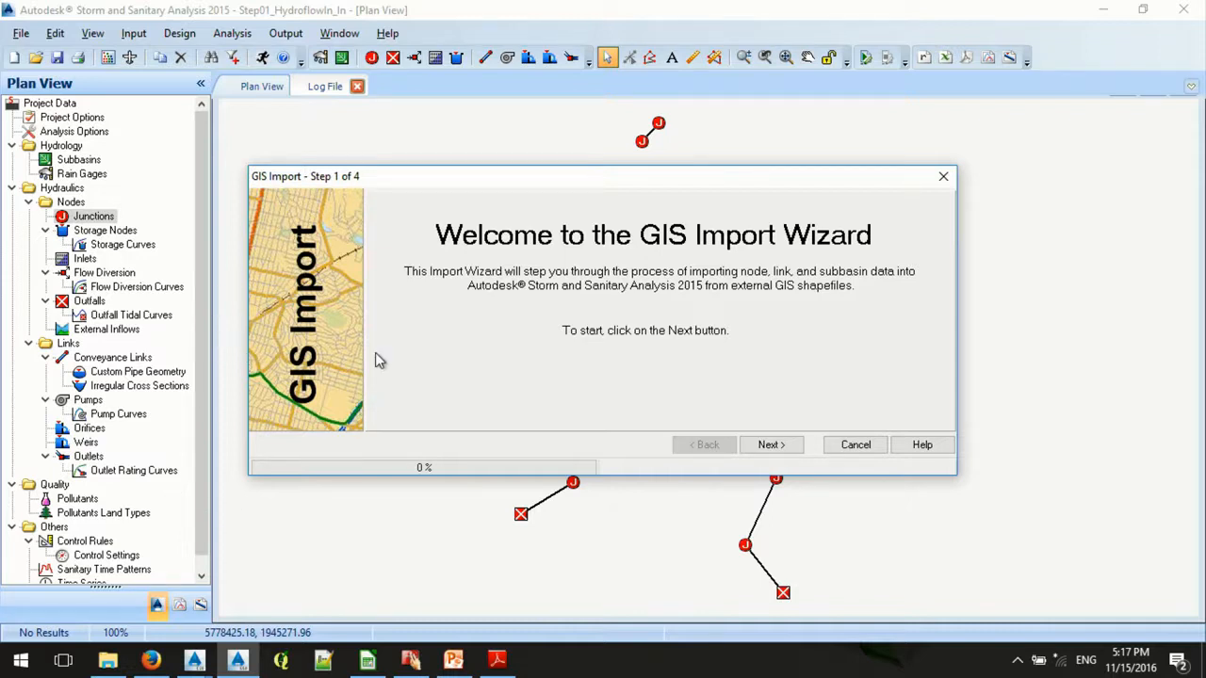
pyautogui.click(770, 445)
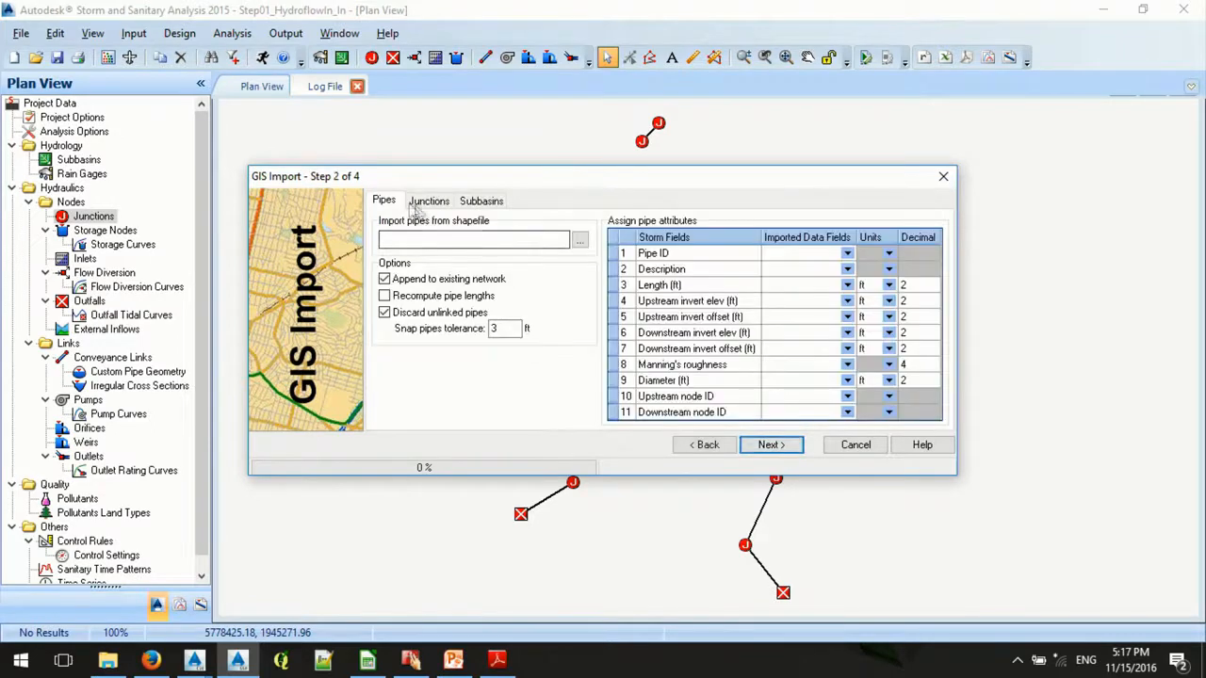
pyautogui.click(580, 242)
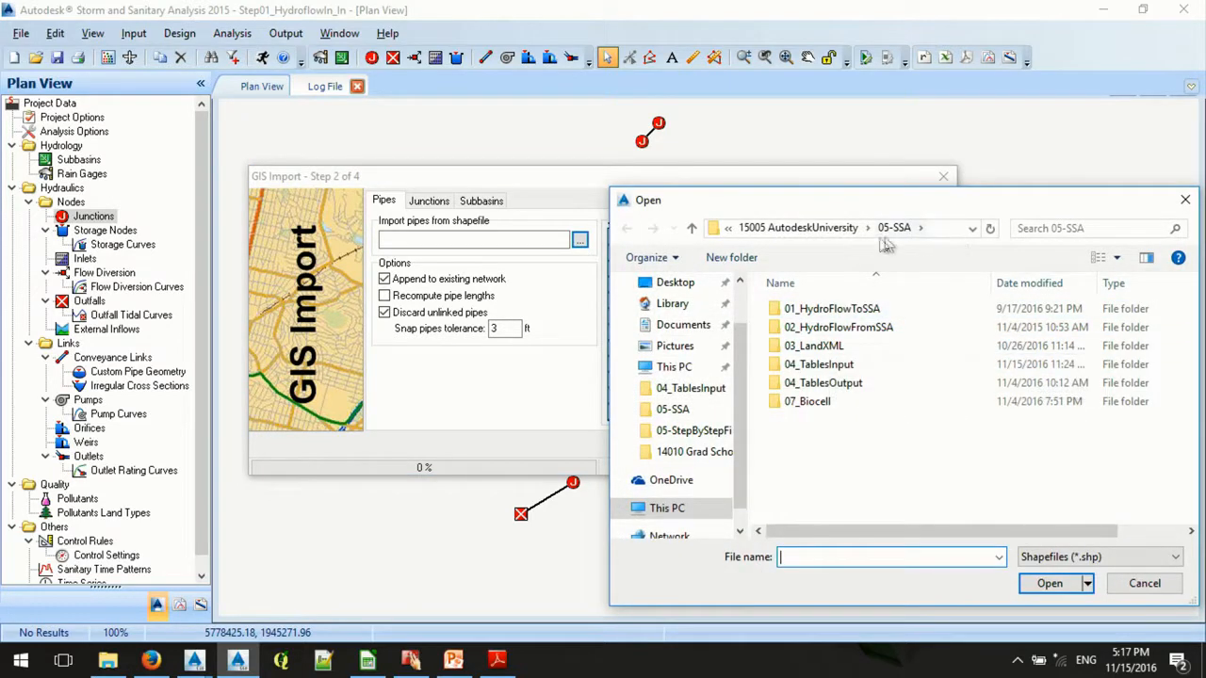
pyautogui.click(836, 229)
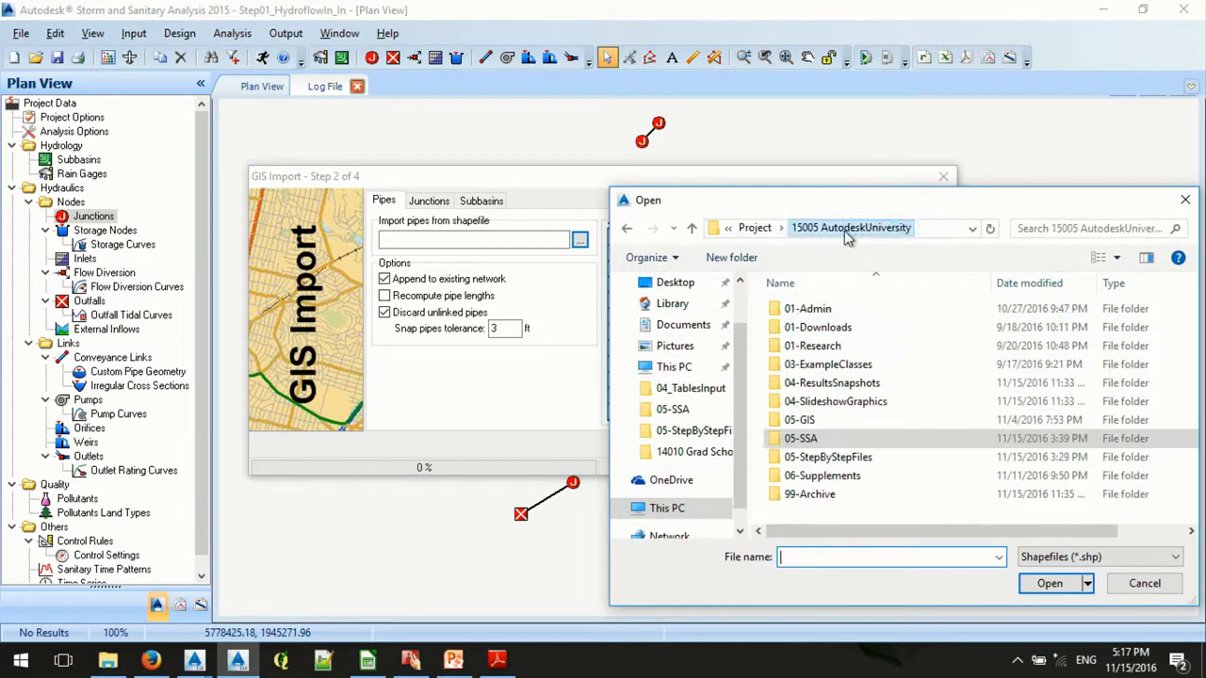
pyautogui.doubleClick(810, 421)
pyautogui.doubleClick(811, 345)
pyautogui.doubleClick(806, 309)
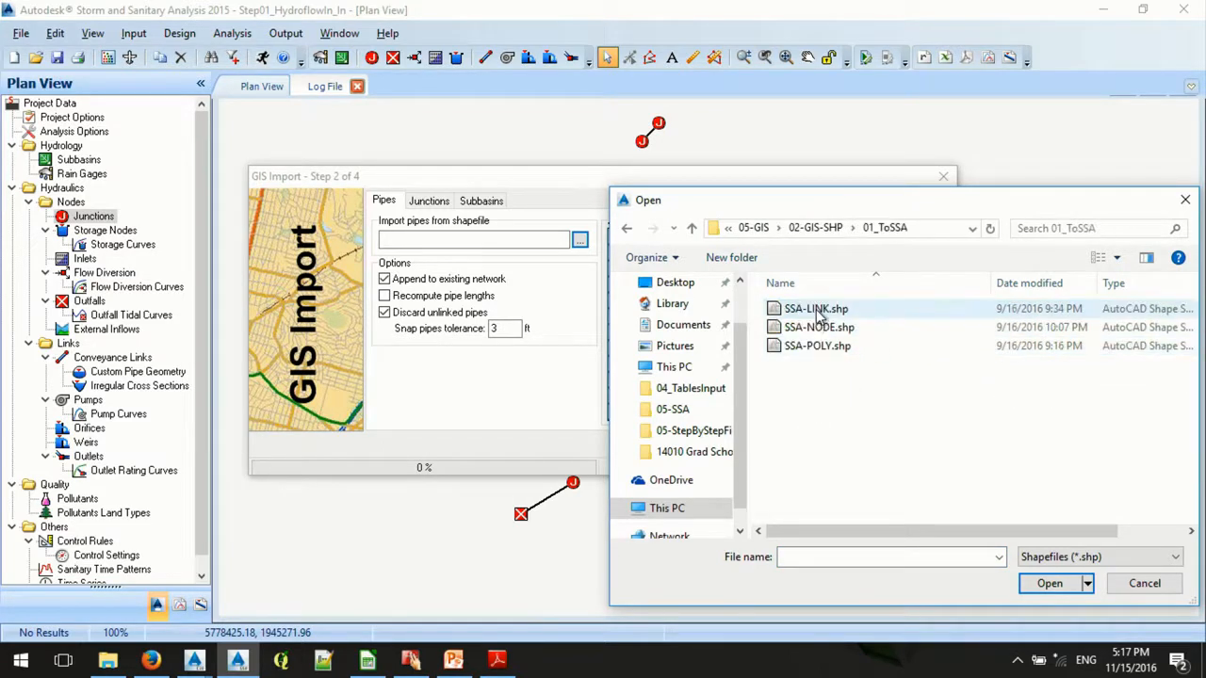
pyautogui.click(825, 311)
pyautogui.click(1048, 583)
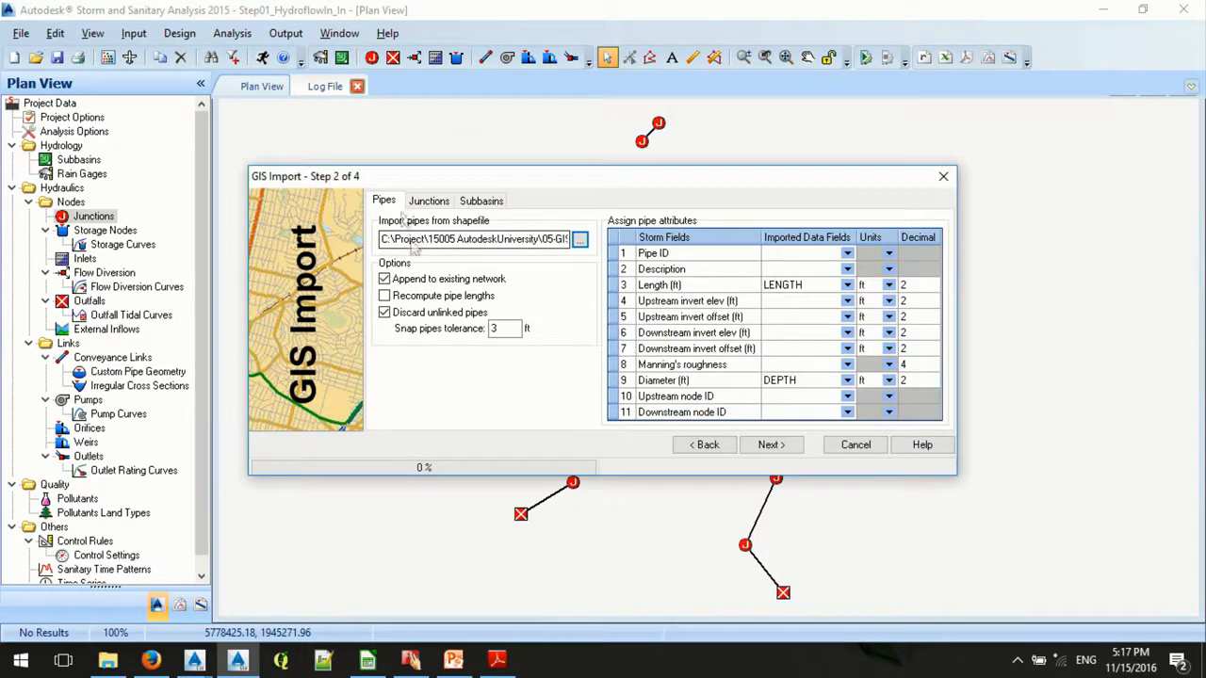
# - Set the snap pipes tolerance to 1 ft and assign the N_VALUE data field to Manning's roughness
pyautogui.doubleClick(493, 327)
pyautogui.write('1')
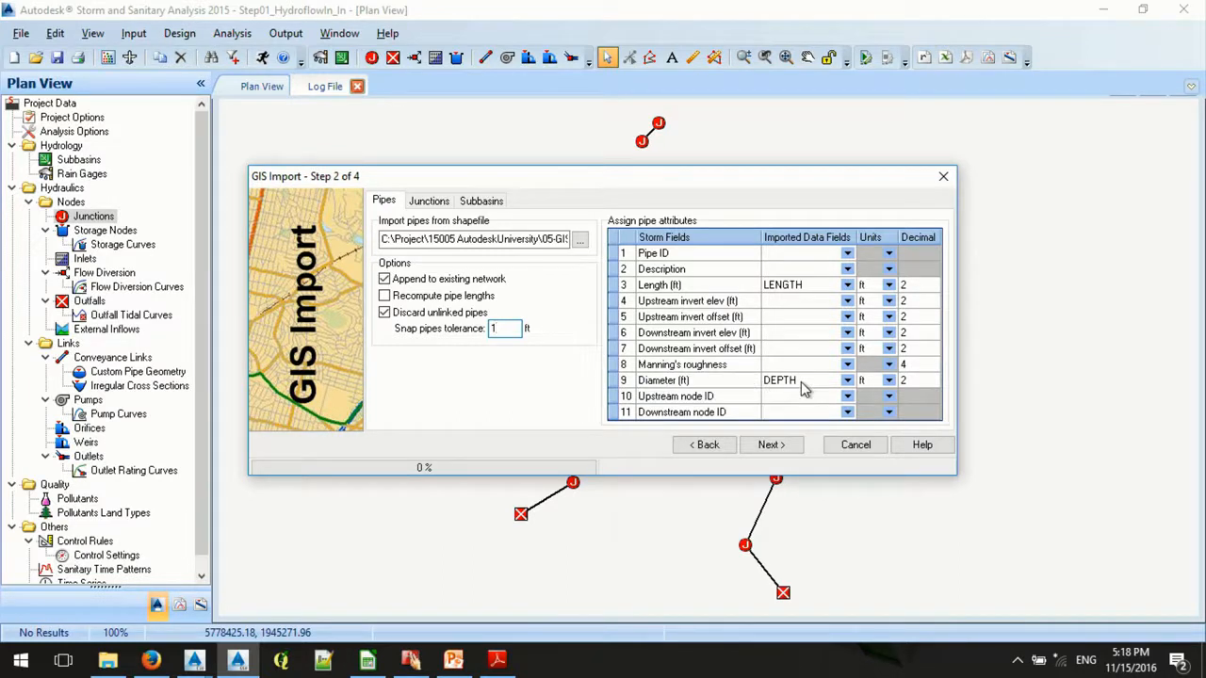
pyautogui.click(847, 365)
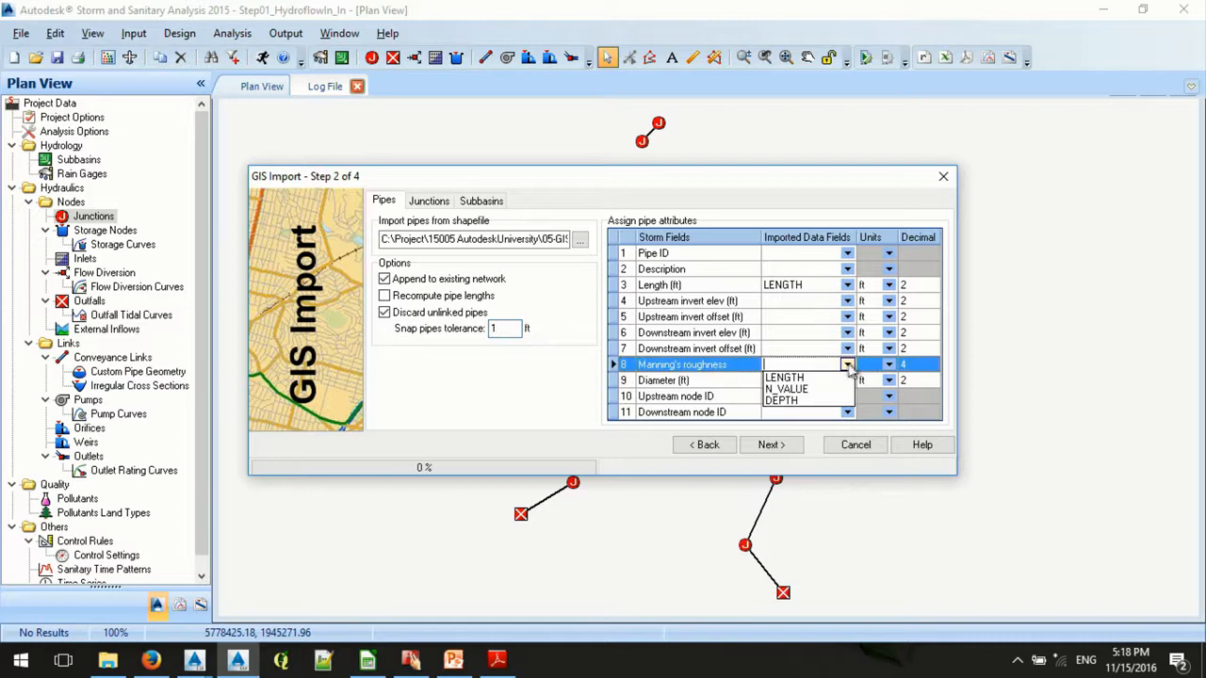
pyautogui.click(787, 389)
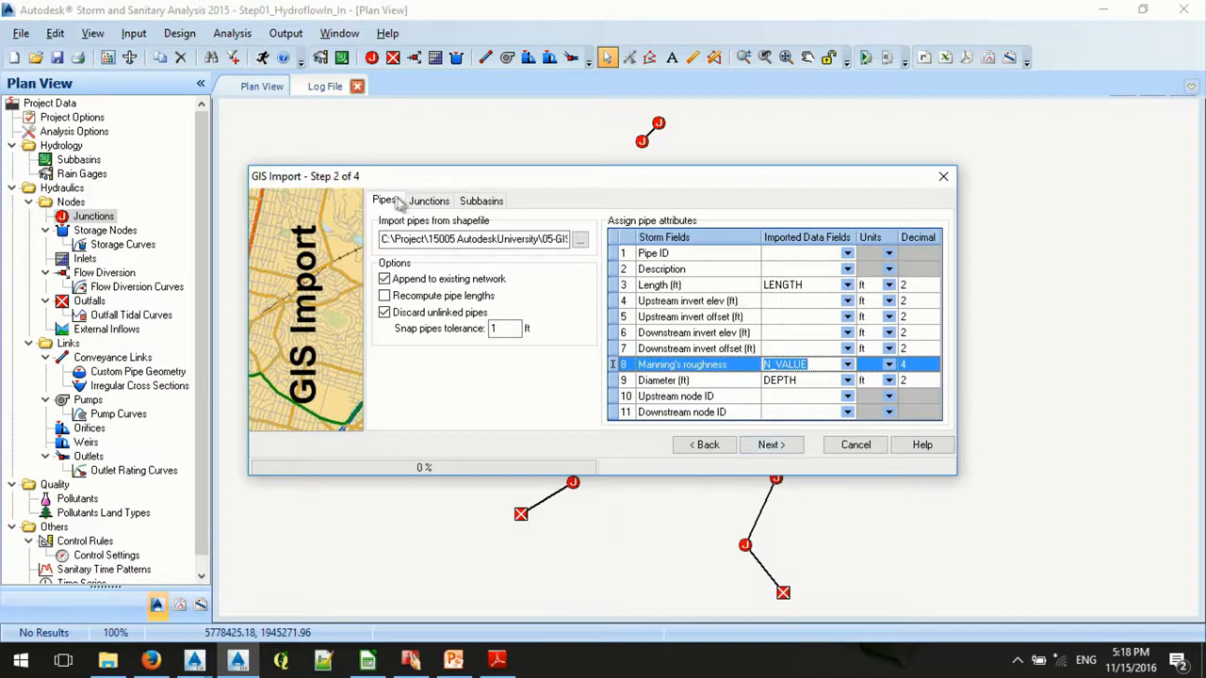
# - Import the junction nodes from the SSA-NODE.shp shapefile, and finish the GIS import without a subbasin shapefile
pyautogui.click(429, 201)
pyautogui.click(386, 251)
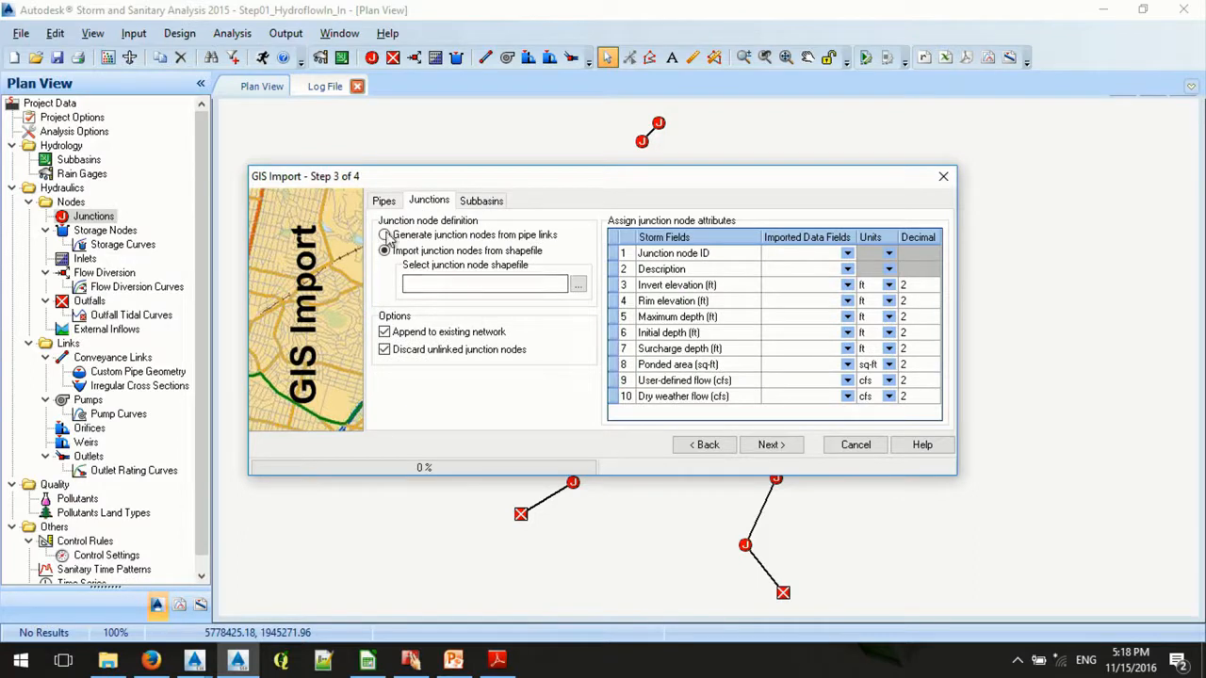
pyautogui.click(578, 284)
pyautogui.click(820, 328)
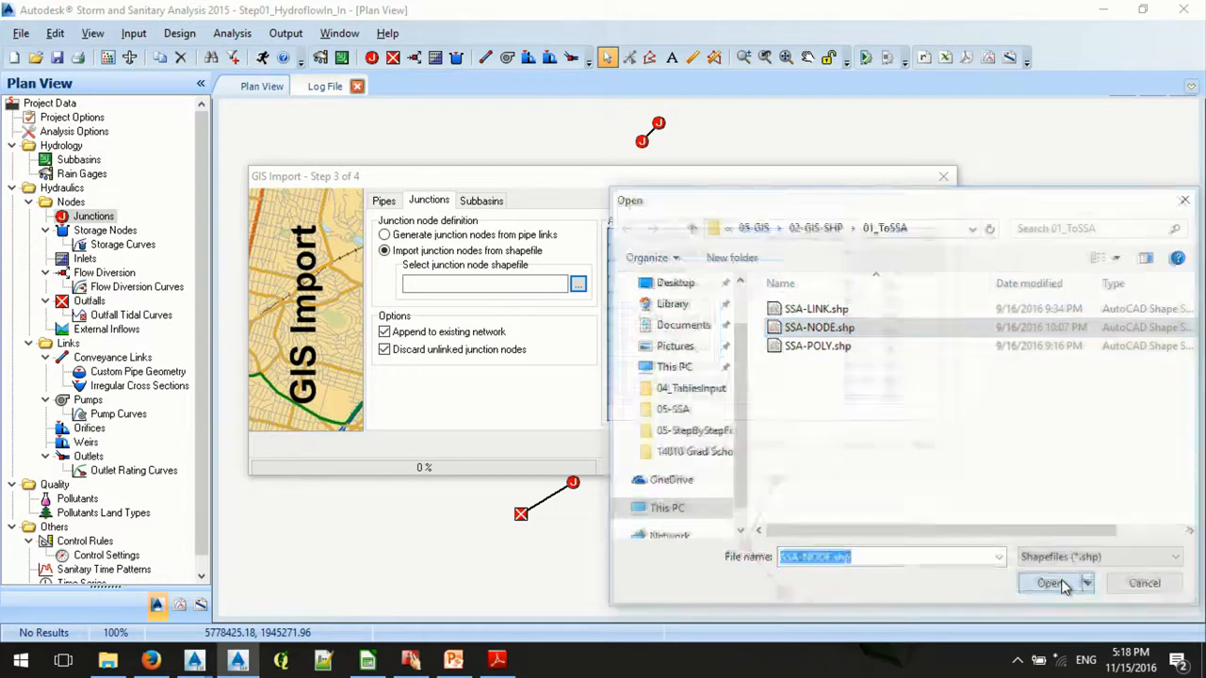
pyautogui.click(1049, 584)
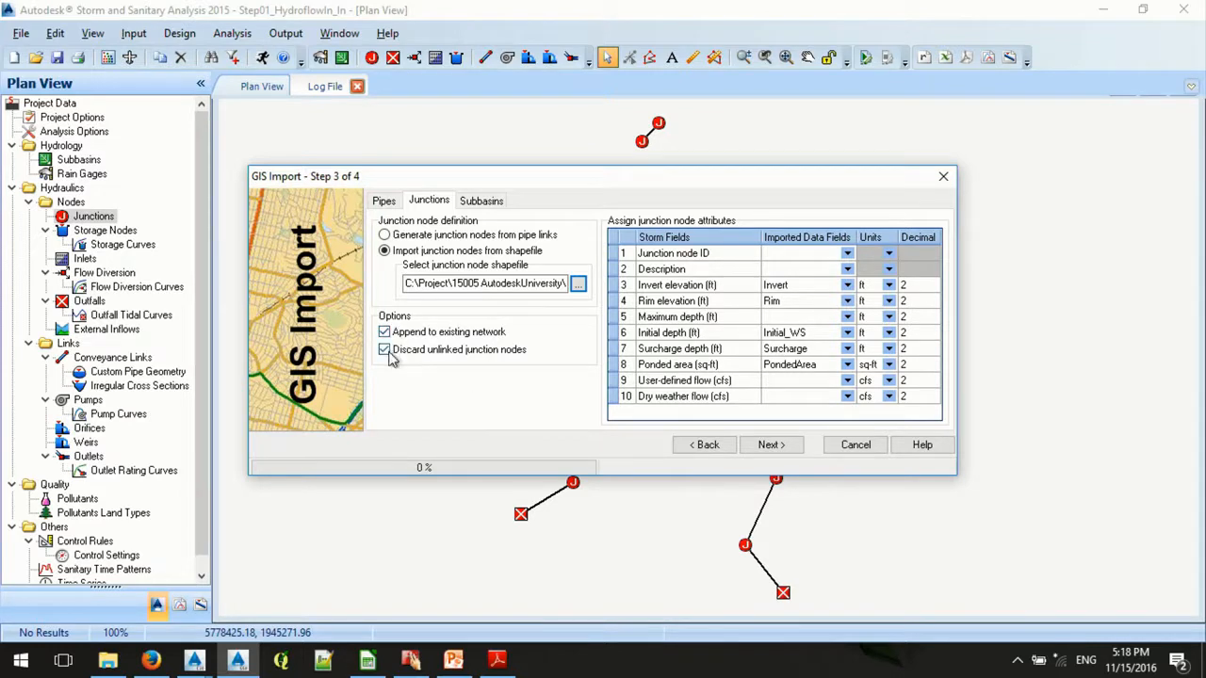
pyautogui.click(771, 444)
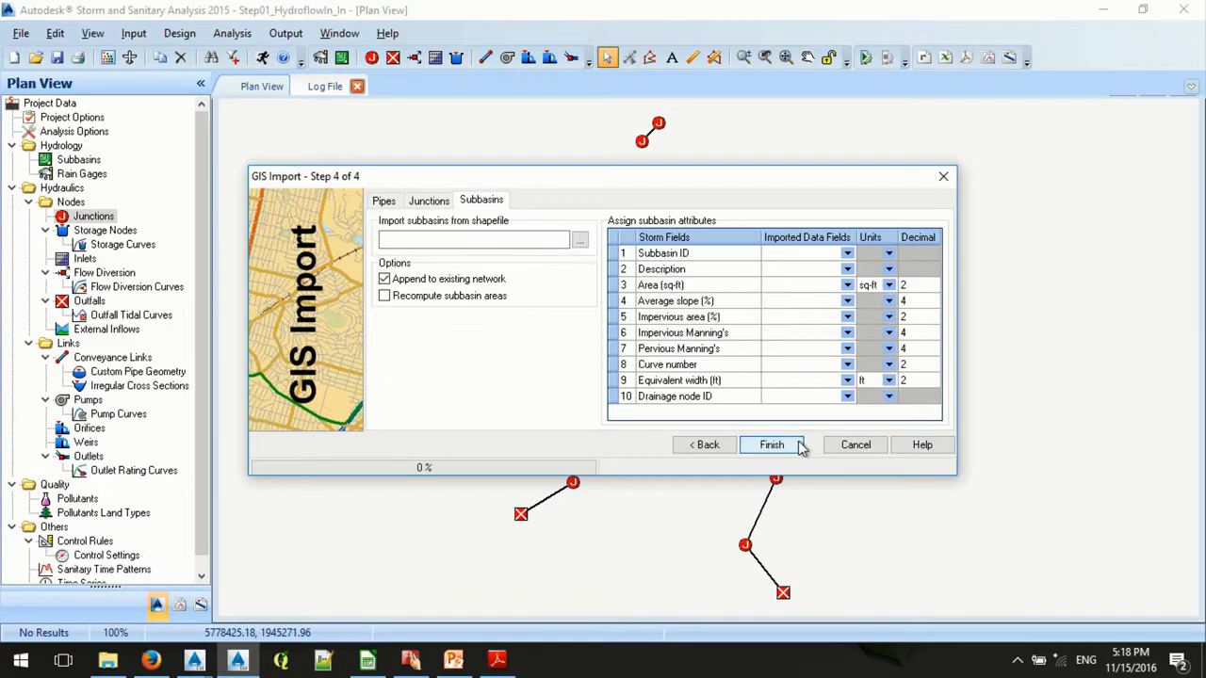
pyautogui.click(772, 445)
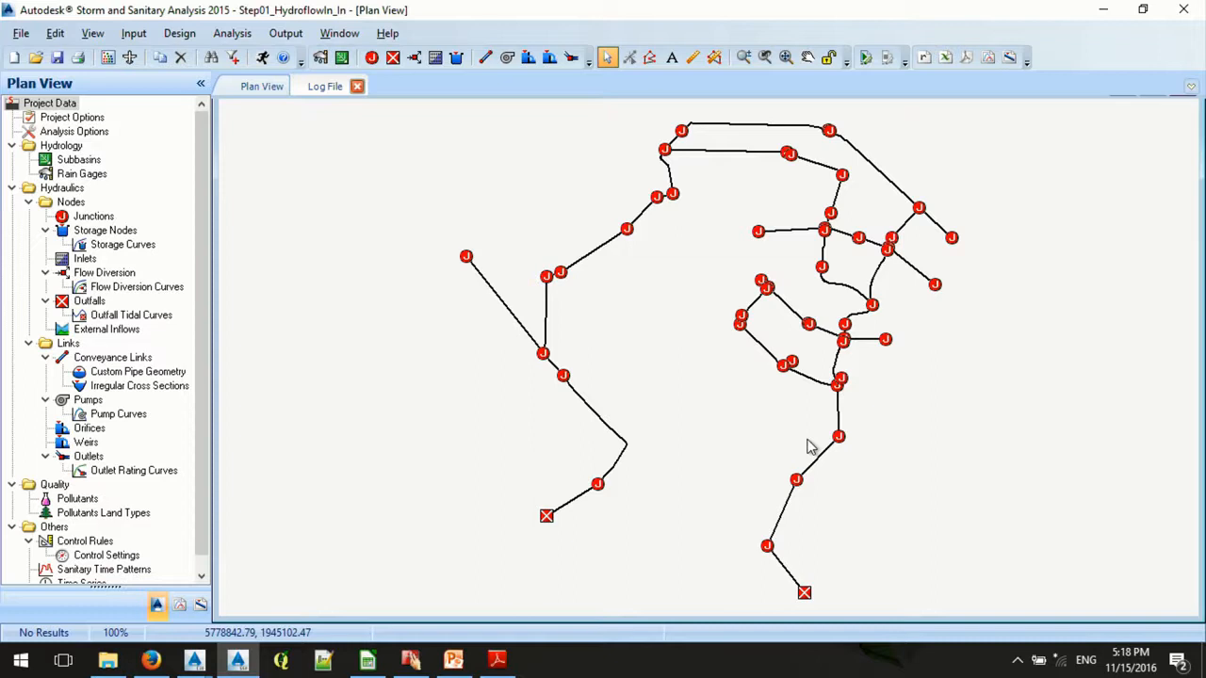
# - Inspect the conveyance link properties of the imported open channel along the network's north edge, and close them
pyautogui.doubleClick(767, 131)
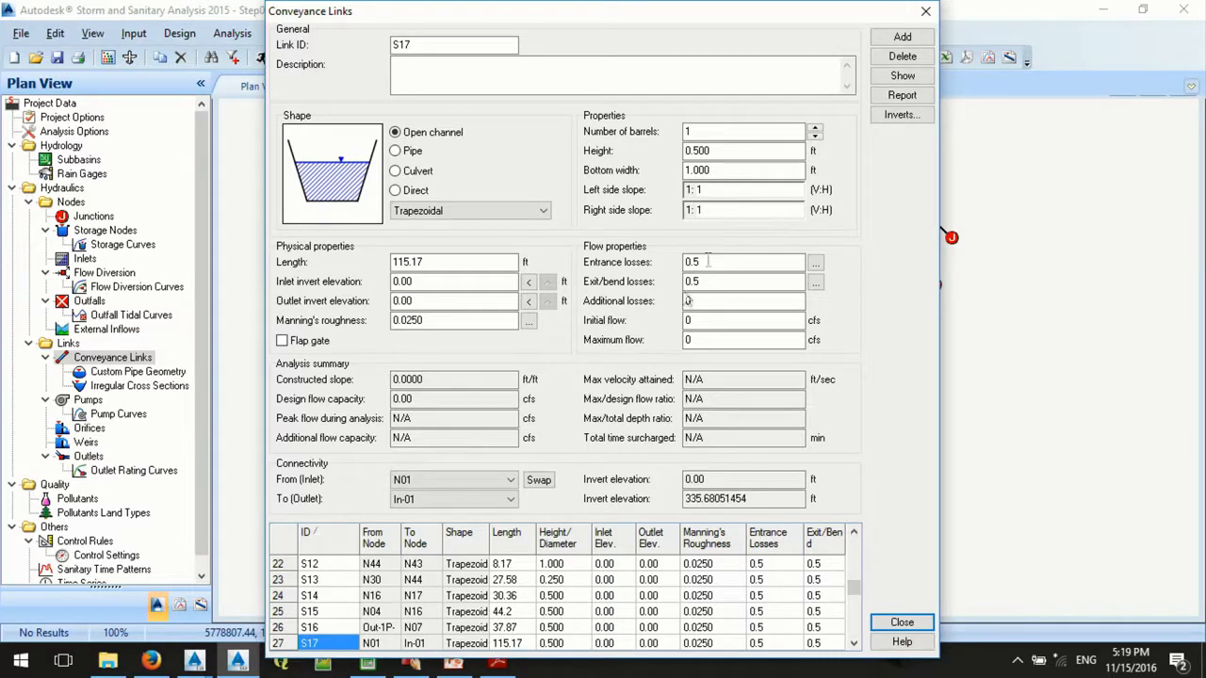
pyautogui.click(902, 623)
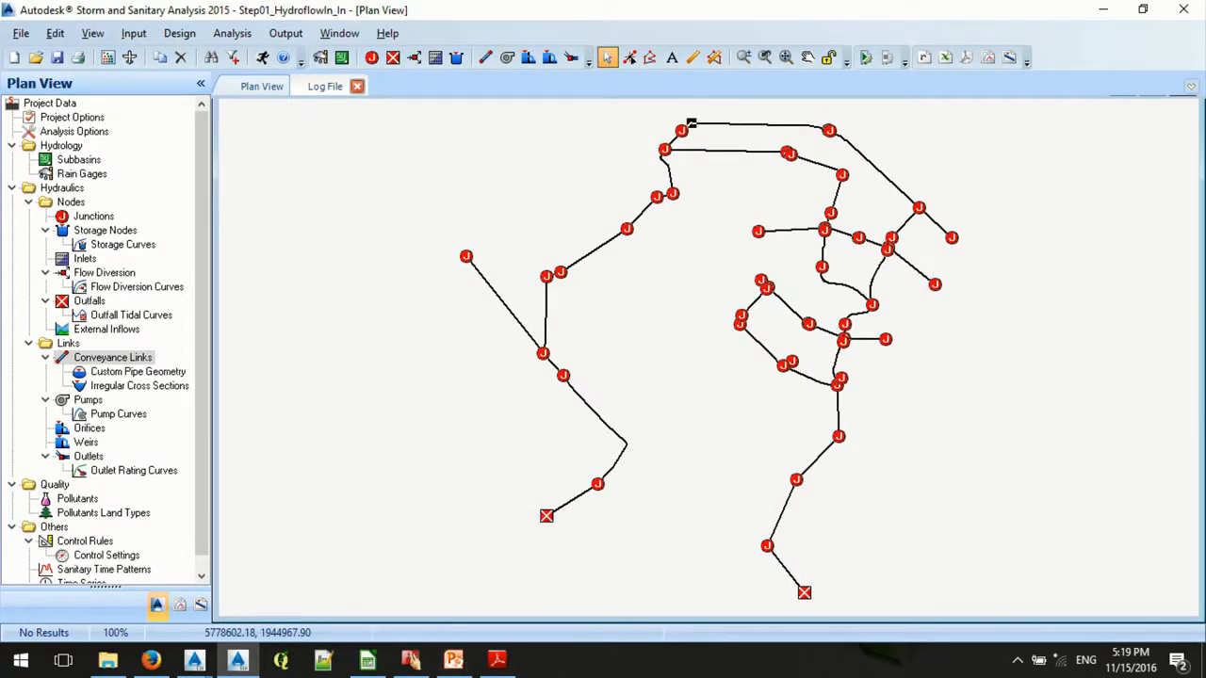
# - Switch to the LD15697-Ward-AU2016 presentation in PowerPoint Viewer and advance to the slide "3.2 How Channel Sections Work"
pyautogui.click(453, 659)
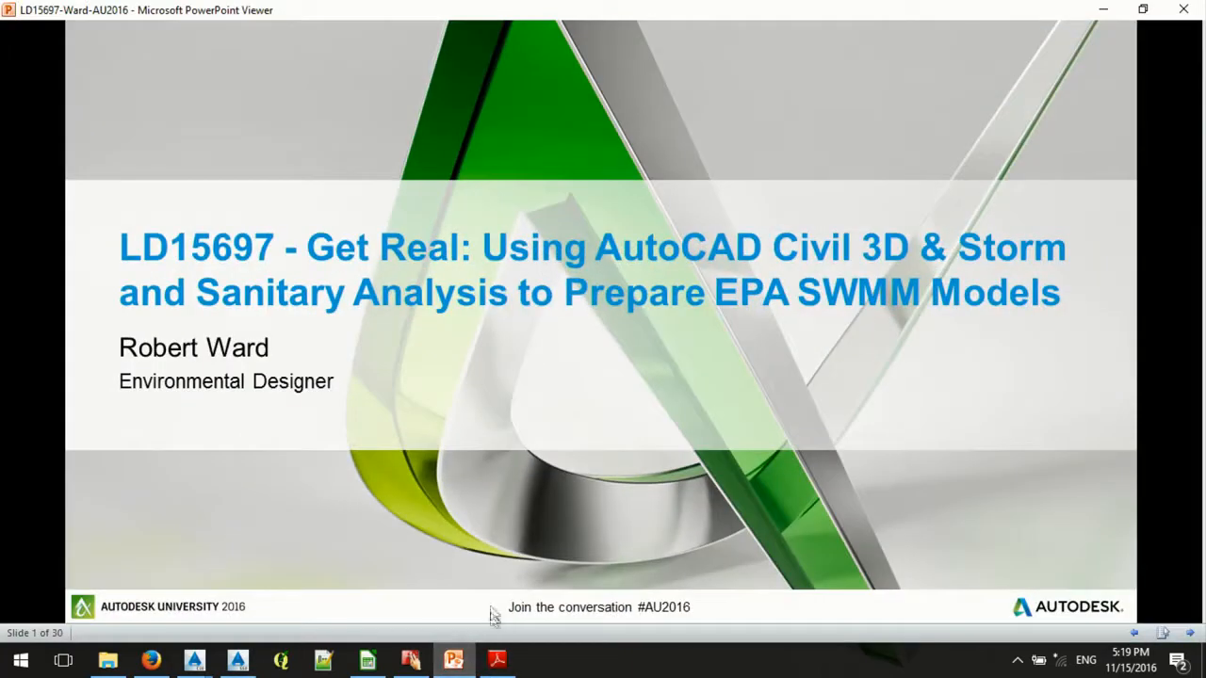
pyautogui.click(529, 509)
pyautogui.click(530, 509)
pyautogui.click(529, 509)
pyautogui.click(529, 509)
pyautogui.click(530, 509)
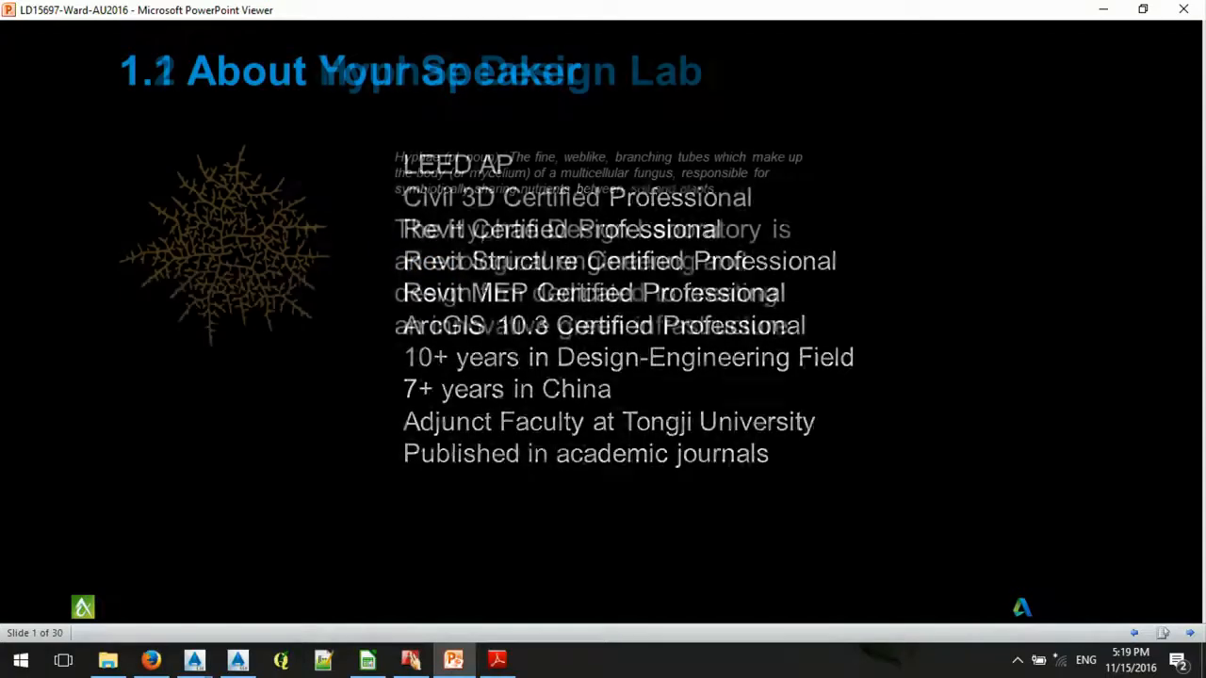
pyautogui.press('Right')
pyautogui.press('Right')
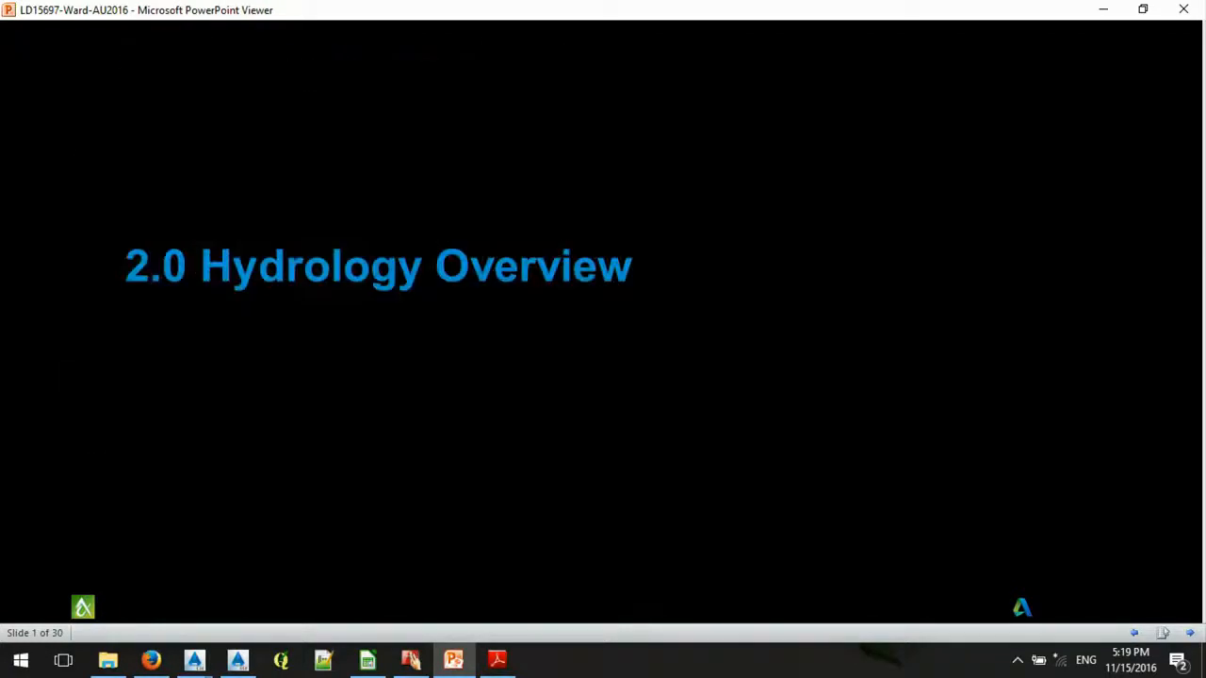
pyautogui.press('Right')
pyautogui.press('Right')
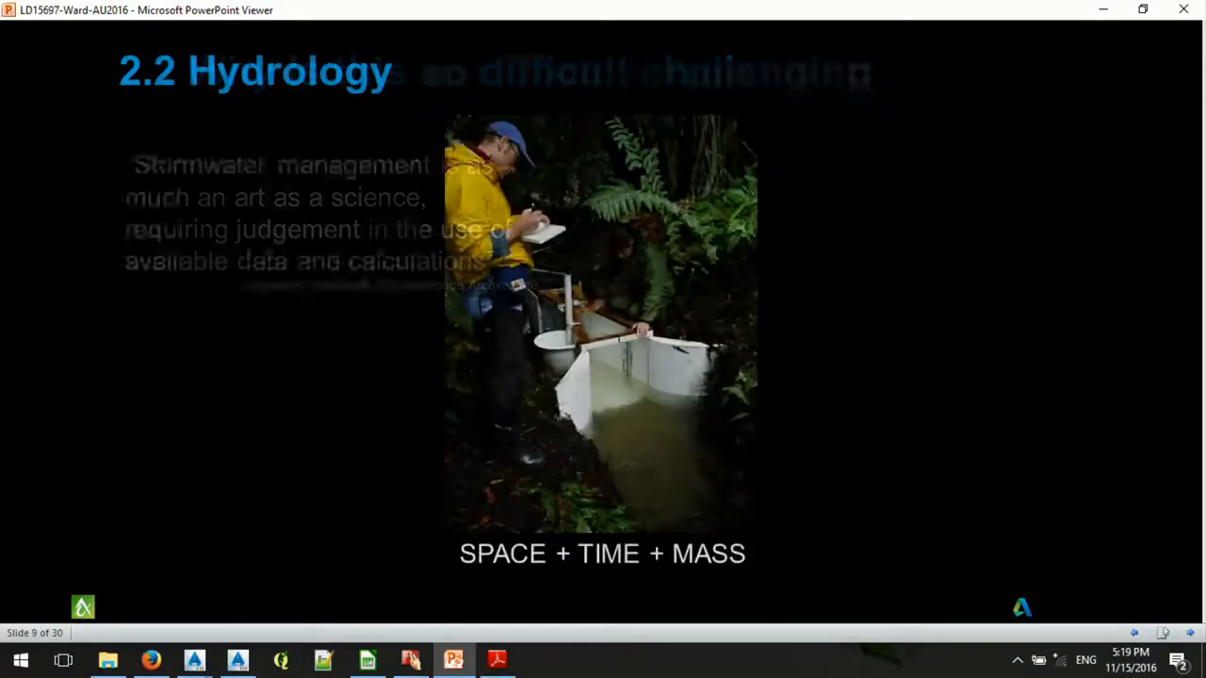
pyautogui.press('Right')
pyautogui.press('Right')
pyautogui.press('Right')
pyautogui.press('Right')
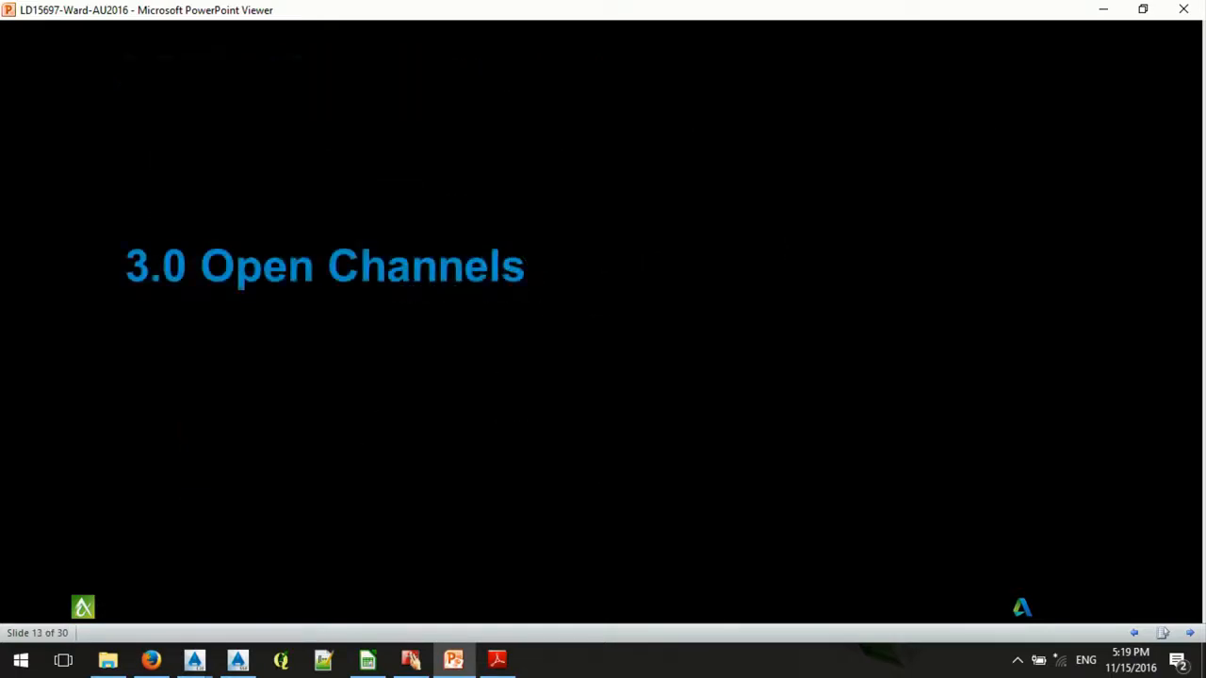
pyautogui.press('Right')
pyautogui.press('Right')
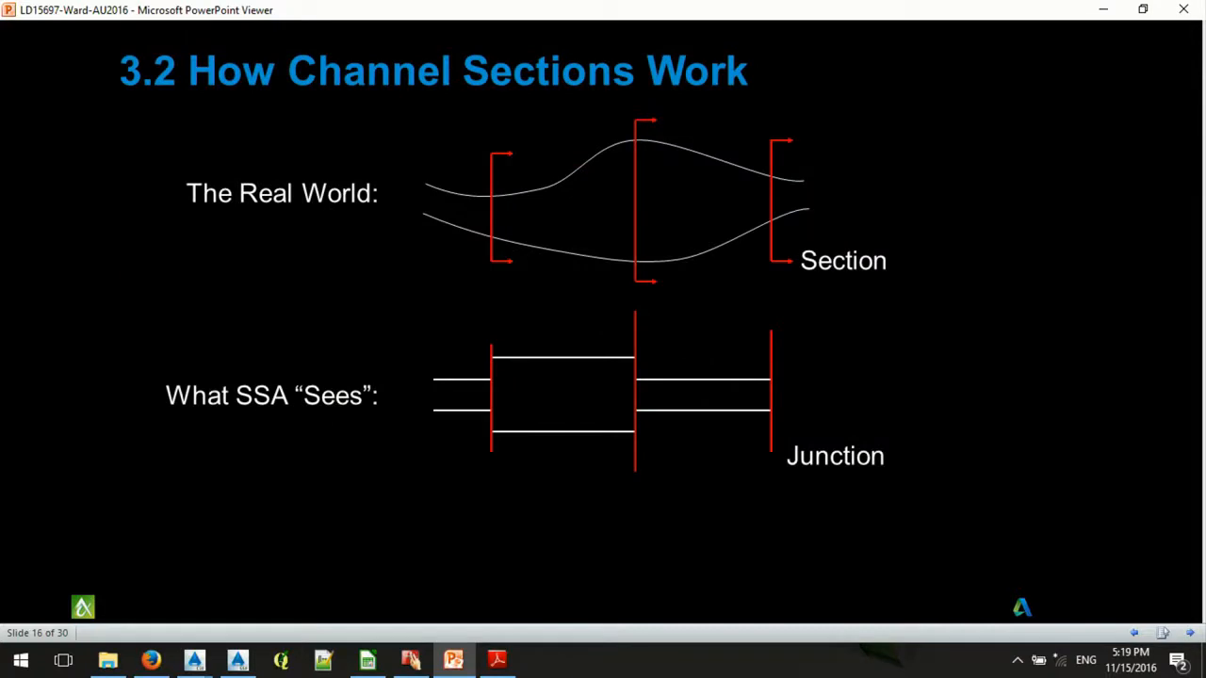
# - Advance the presentation past the section 4.0 title to the slide "4.1 Subasins" on area, equivalent width, length and slope
pyautogui.press('Right')
pyautogui.press('Right')
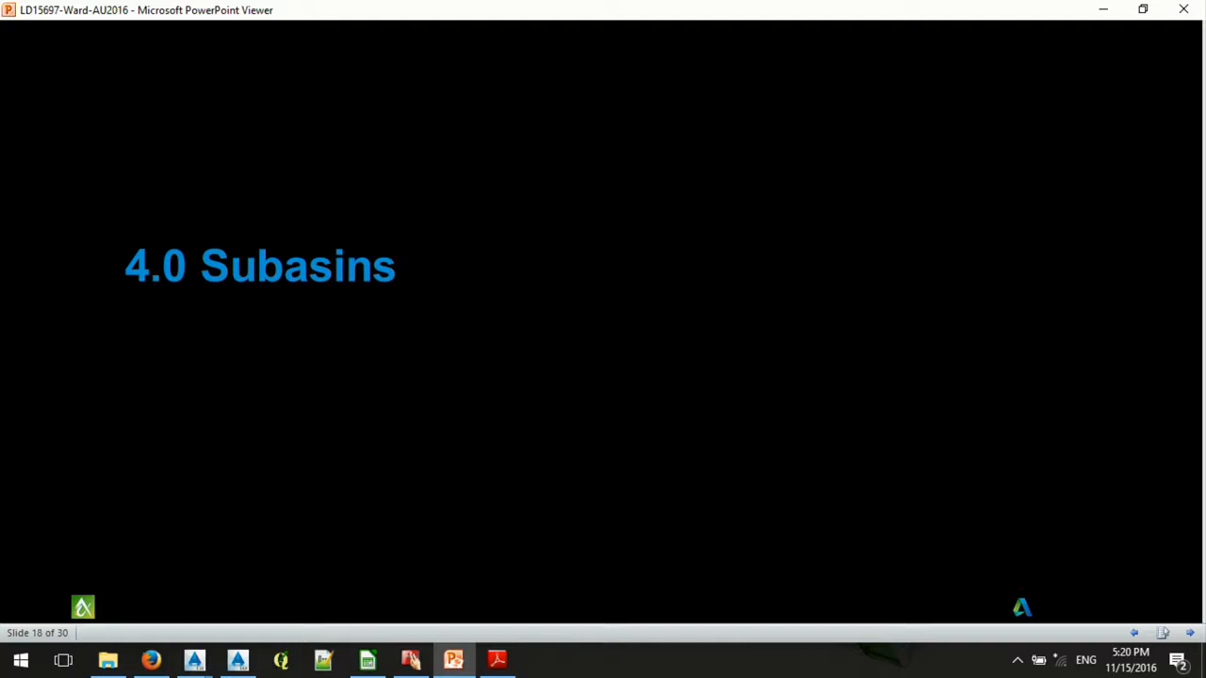
pyautogui.press('Right')
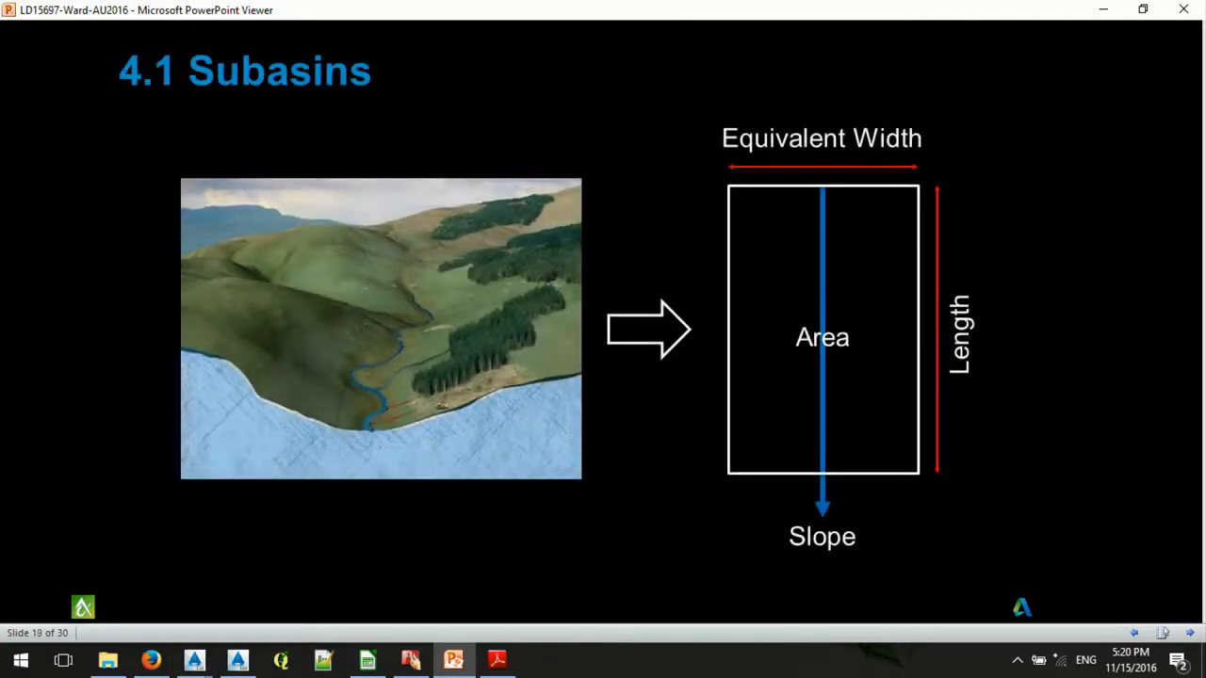
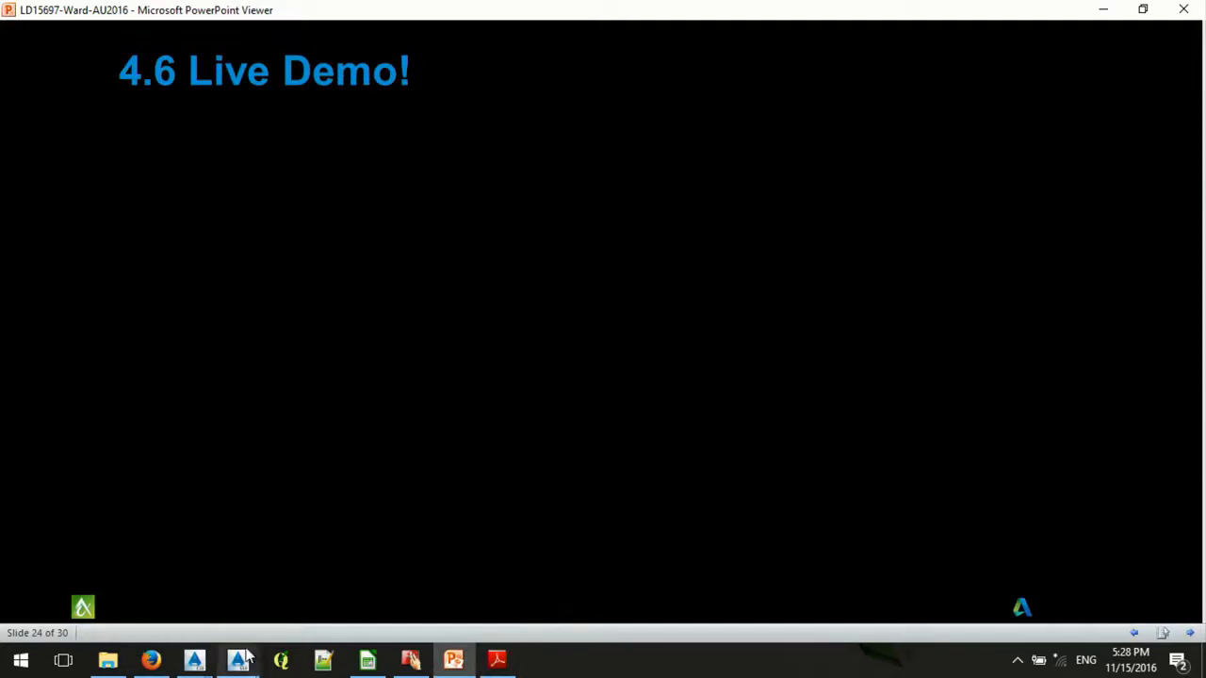
# - Leave the presentation for the 06_C-SITE-HYDR_extents.dwg drawing in Civil 3D and examine the red watershed boundary around the magenta-hatched site
pyautogui.click(1107, 15)
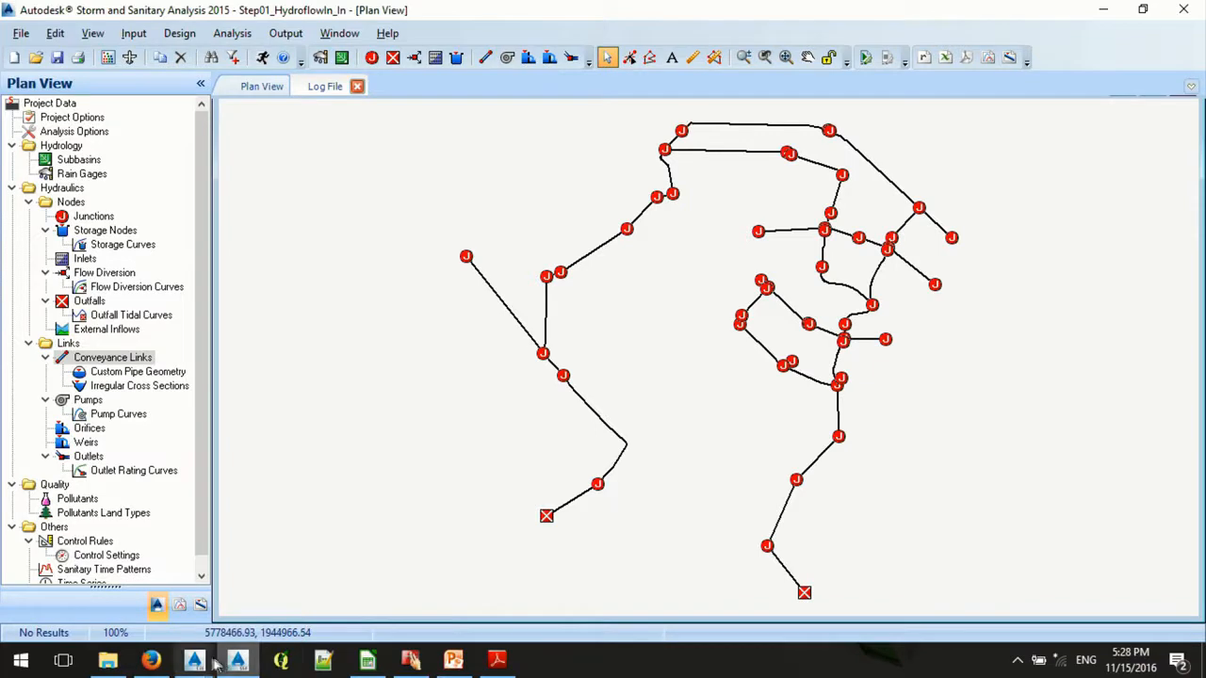
pyautogui.moveTo(209, 665)
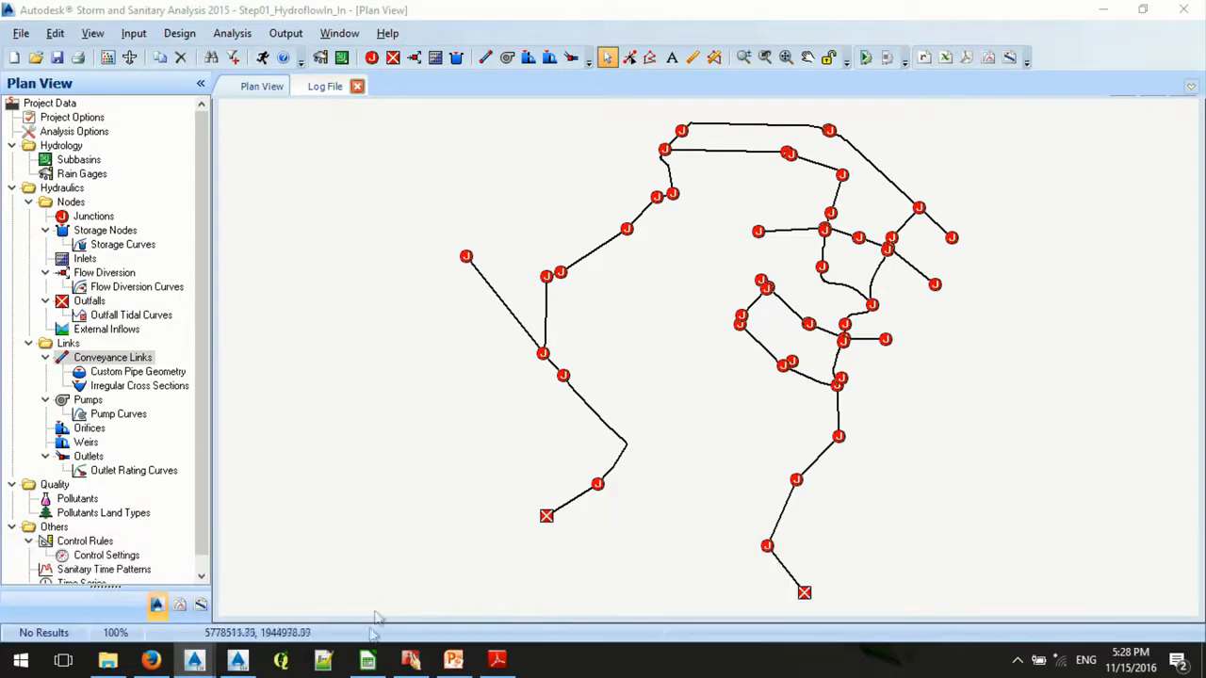
pyautogui.click(242, 662)
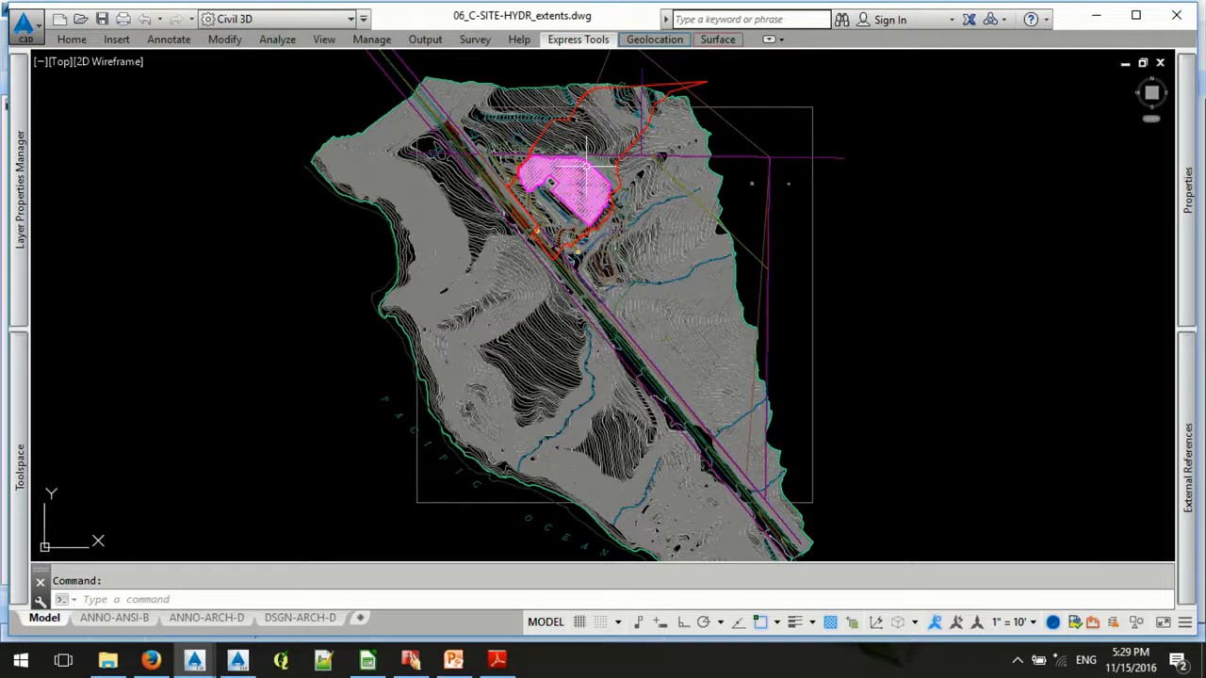
pyautogui.scroll(4, 612, 167)
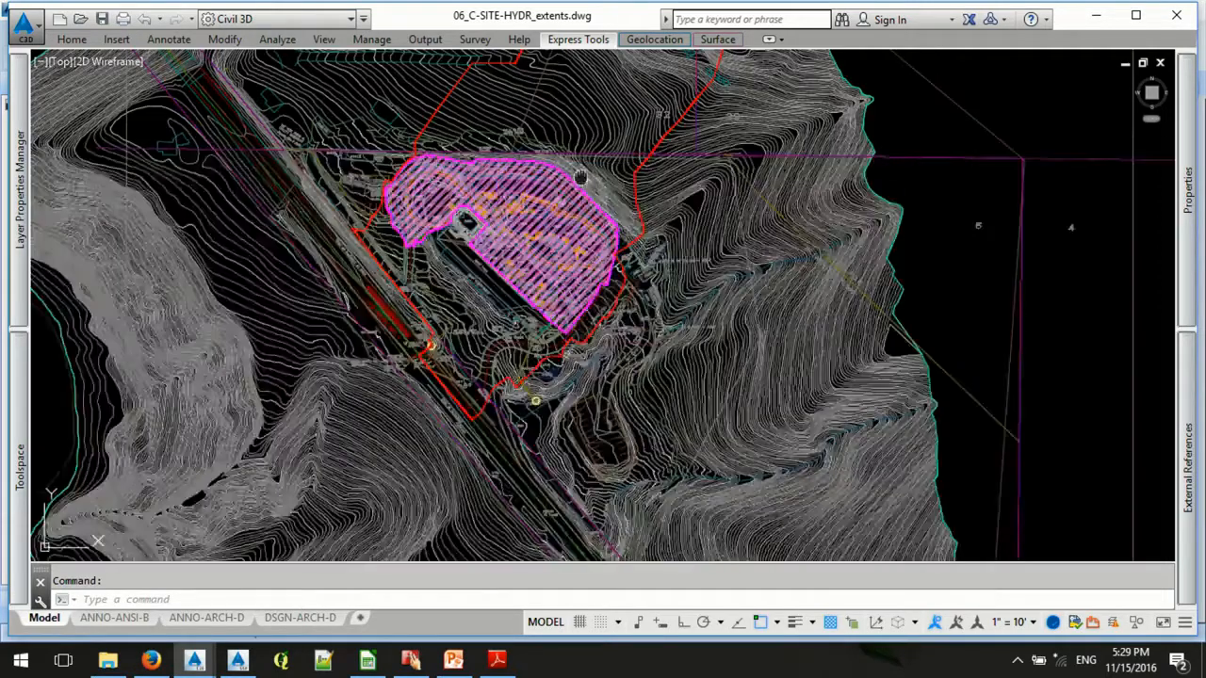
pyautogui.moveTo(611, 168); pyautogui.dragTo(574, 262, button='middle')
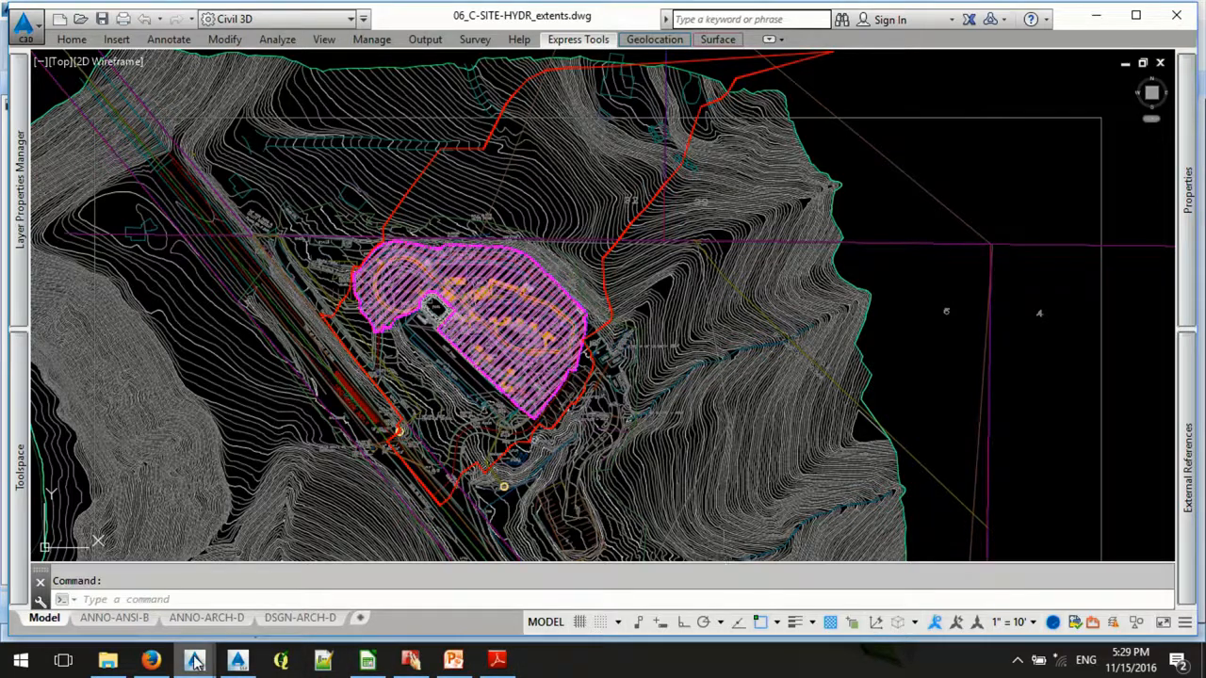
# - View 07_C-SITE-HYDR_example.dwg and 08_C-SITE-HYDR_diagrammed.dwg, examining the ridge lines and flow paths across the buildings and the northern slope
pyautogui.moveTo(200, 662)
pyautogui.click(454, 606)
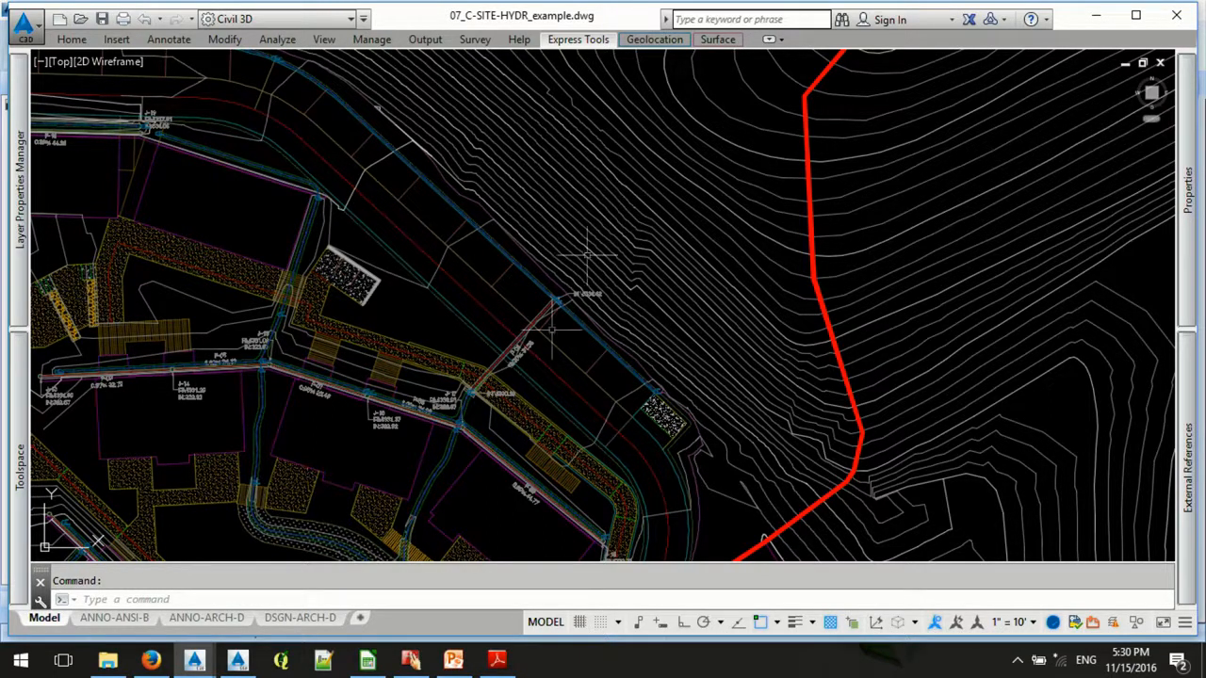
pyautogui.moveTo(195, 662)
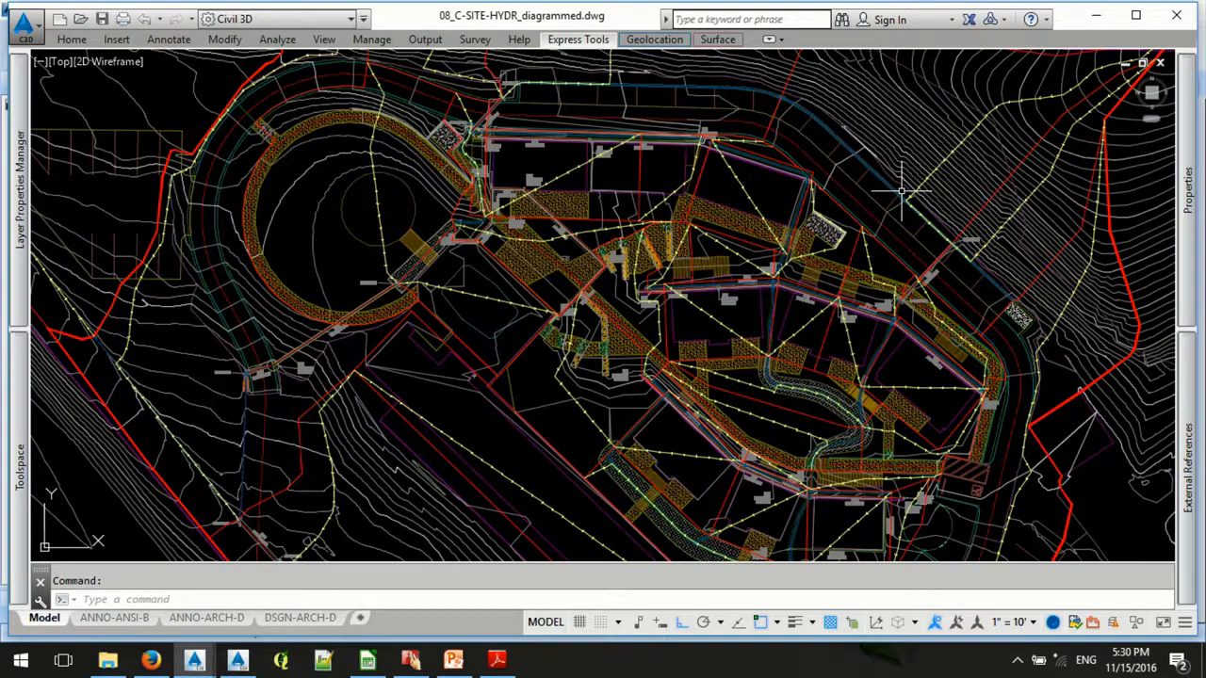
pyautogui.scroll(5, 903, 191)
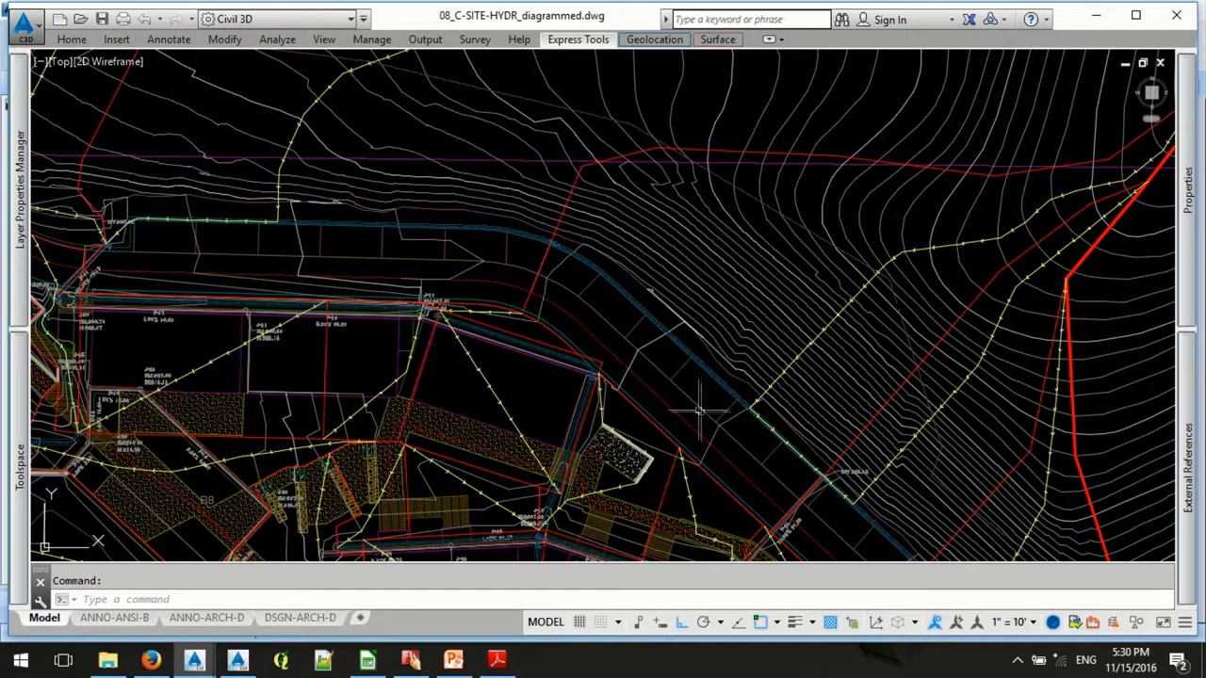
pyautogui.moveTo(523, 313); pyautogui.dragTo(557, 99, button='middle')
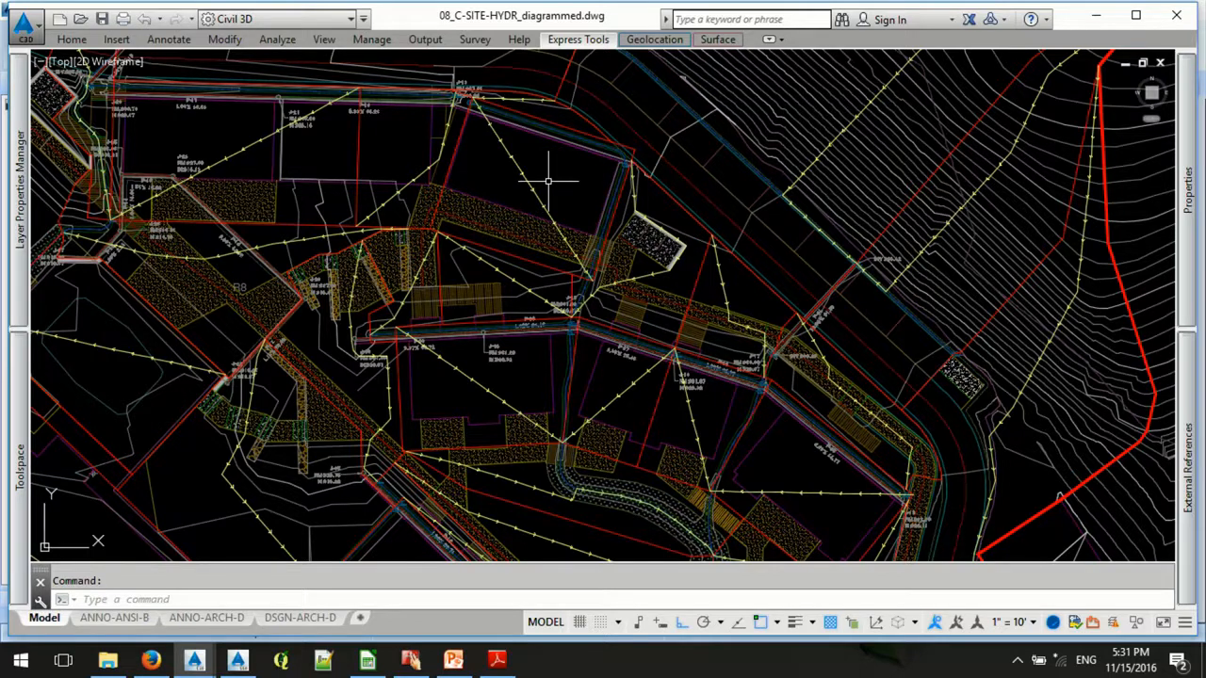
# - Switch to 09_C-SITE-HYDR_semifinal.dwg and view the HID-labelled subbasin parcels around HID 19
pyautogui.moveTo(189, 663)
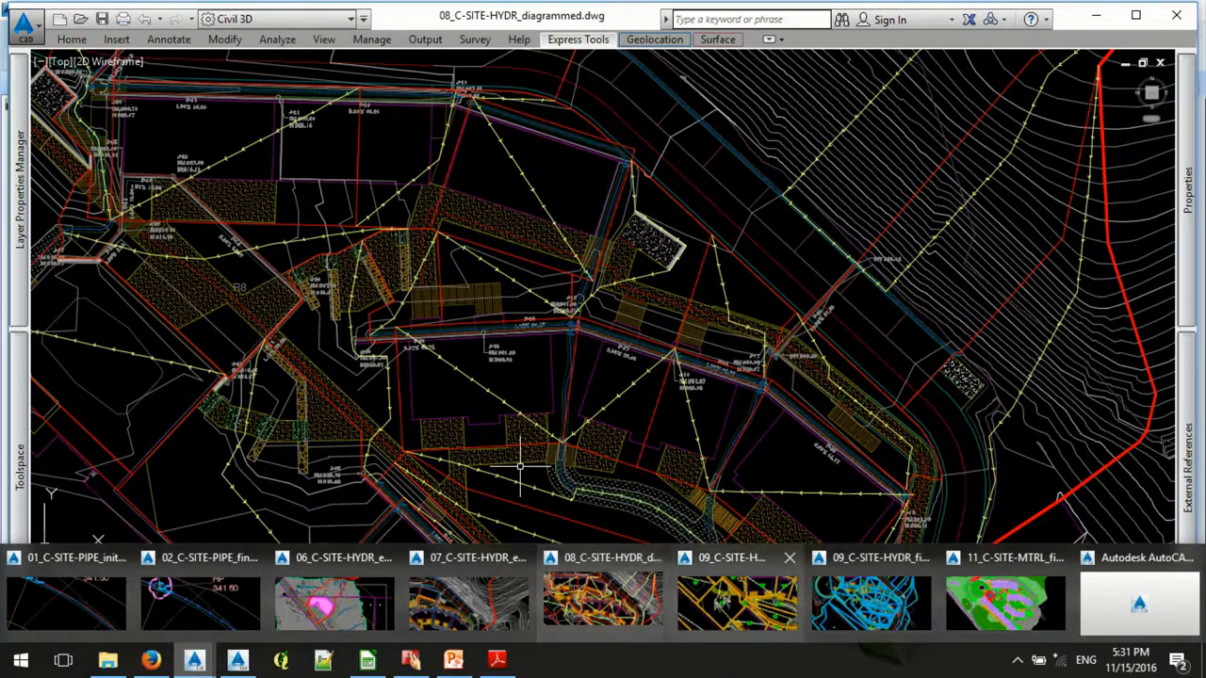
pyautogui.click(734, 594)
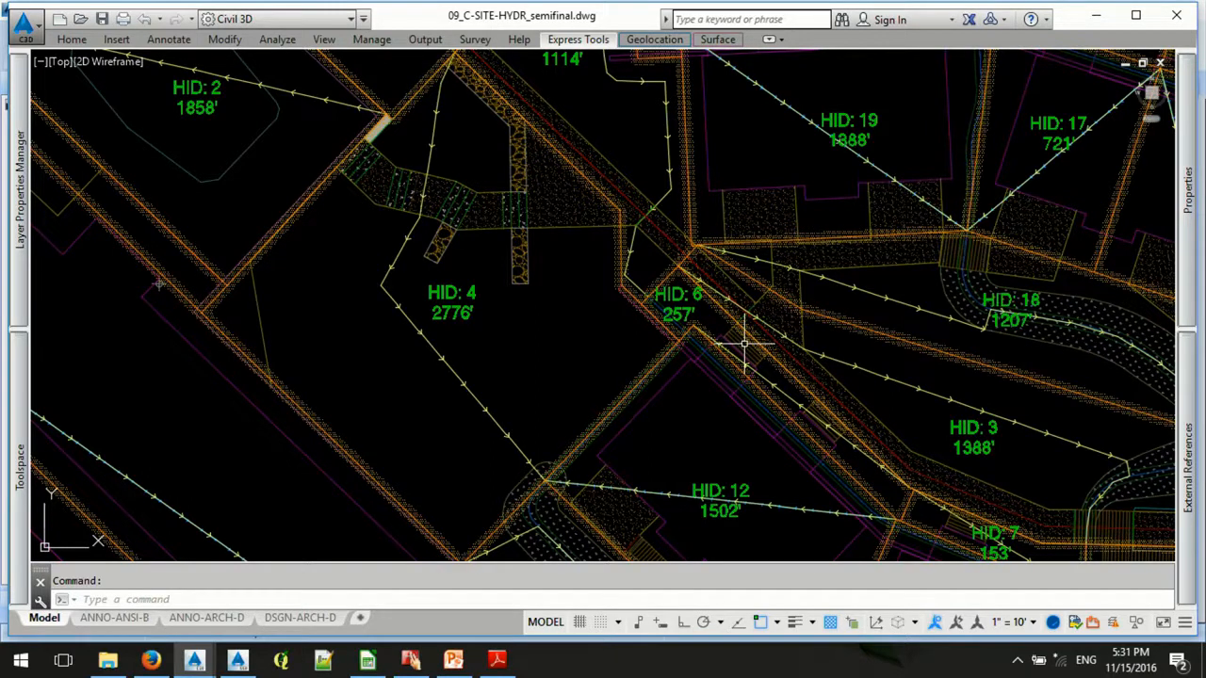
pyautogui.moveTo(853, 350)
pyautogui.mouseDown(button='middle')
pyautogui.moveTo(840, 340)
pyautogui.moveTo(665, 483)
pyautogui.mouseUp(button='middle')
pyautogui.moveTo(722, 188); pyautogui.dragTo(691, 246, button='middle')
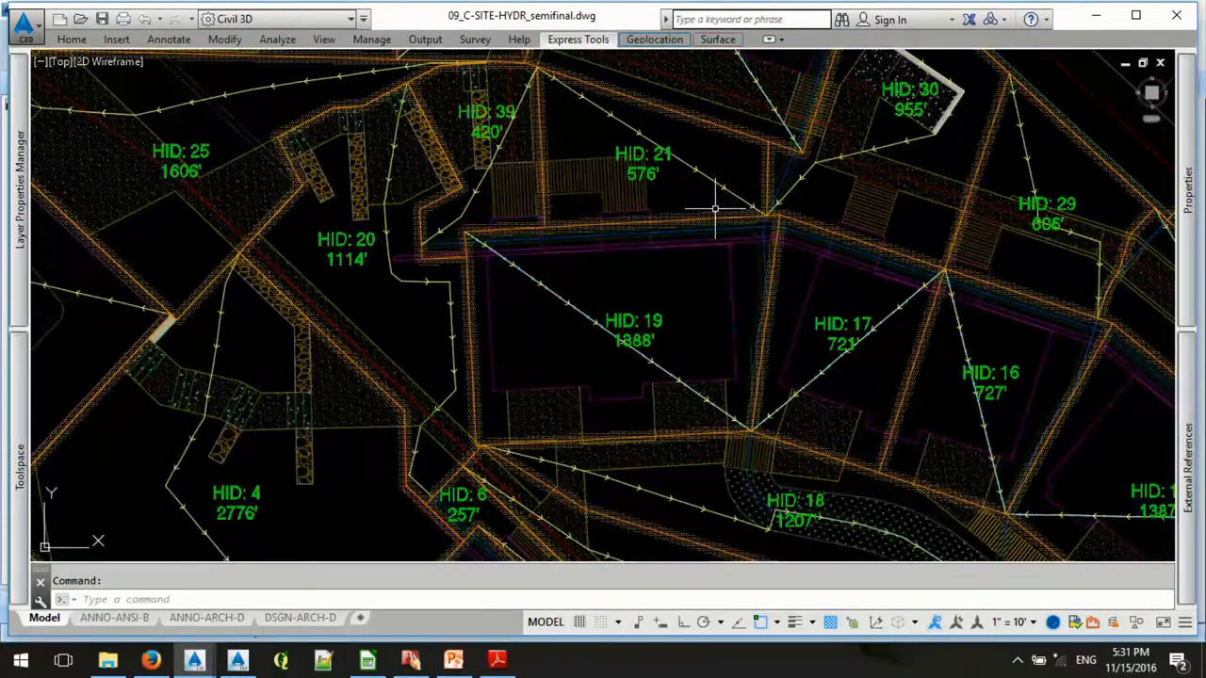
# - Examine the parcel boundary between subbasins HID 21 and HID 19 up close, and the overall subbasin layout
pyautogui.click(716, 209)
pyautogui.scroll(5, 702, 203)
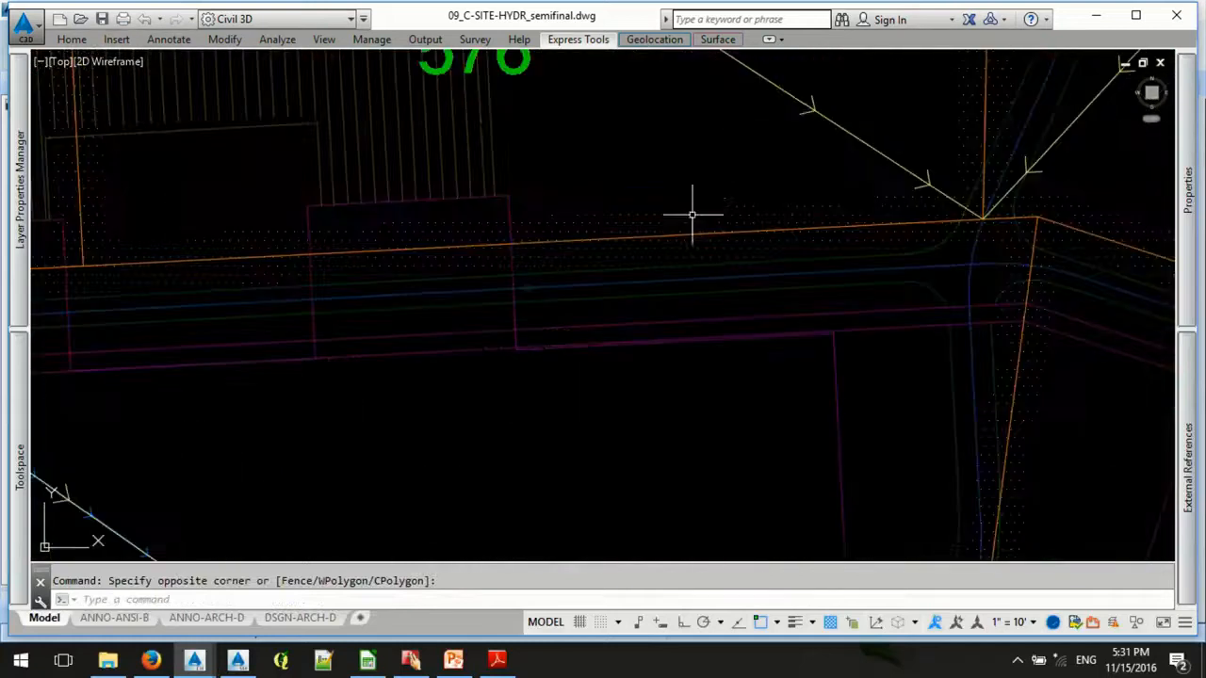
pyautogui.scroll(-4, 824, 212)
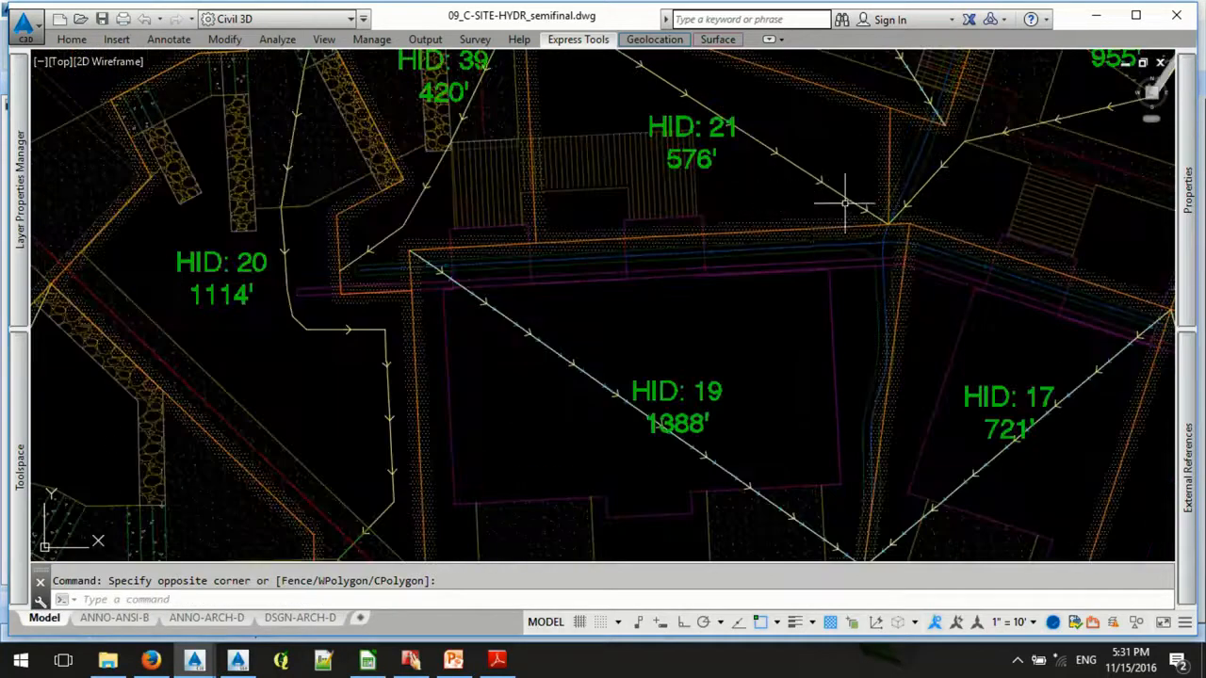
pyautogui.scroll(5, 537, 237)
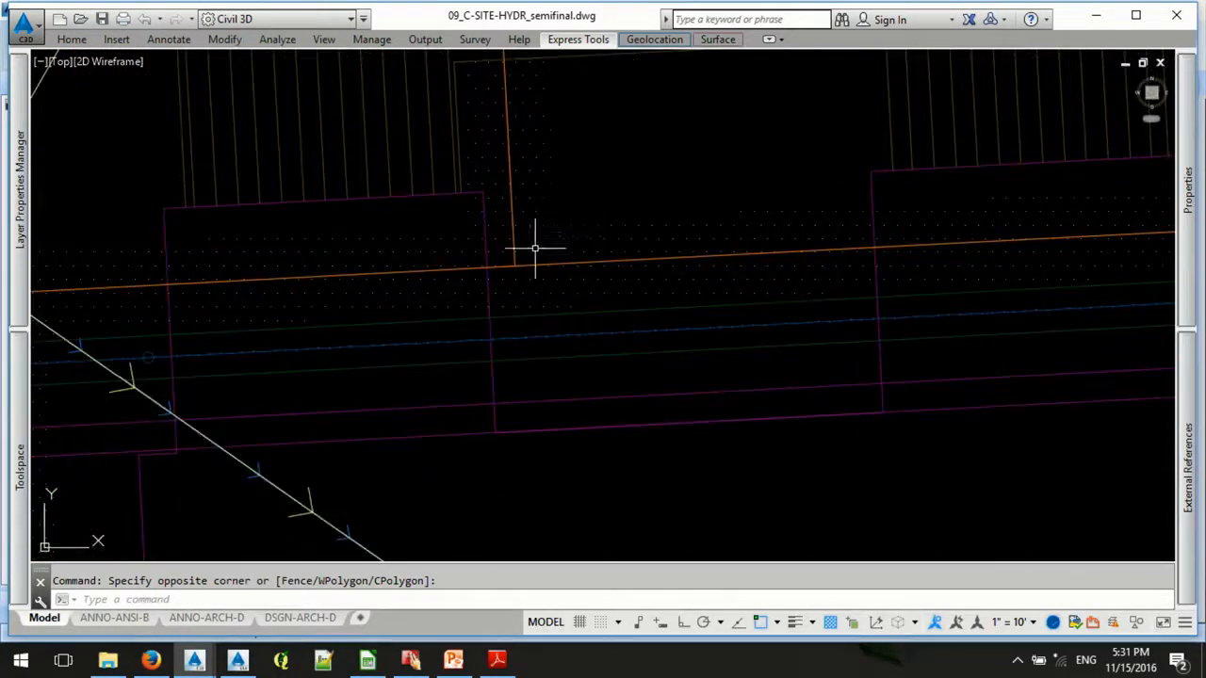
pyautogui.scroll(-5, 519, 261)
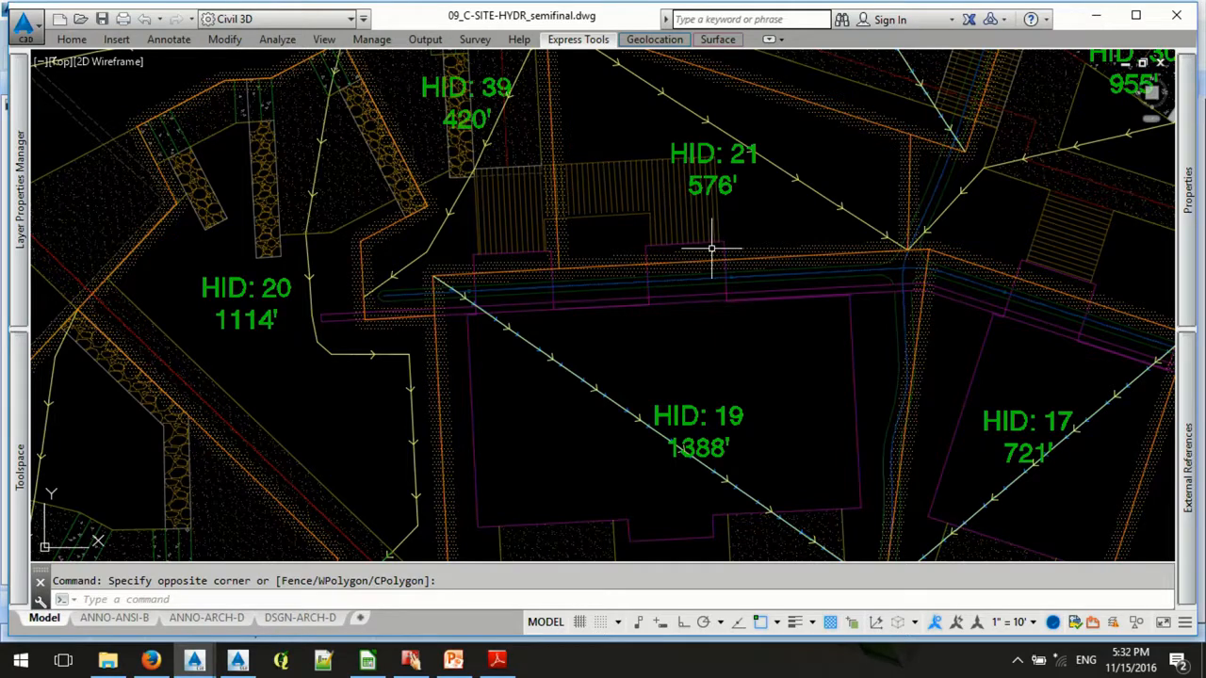
pyautogui.scroll(-1, 711, 249)
pyautogui.scroll(-2, 614, 242)
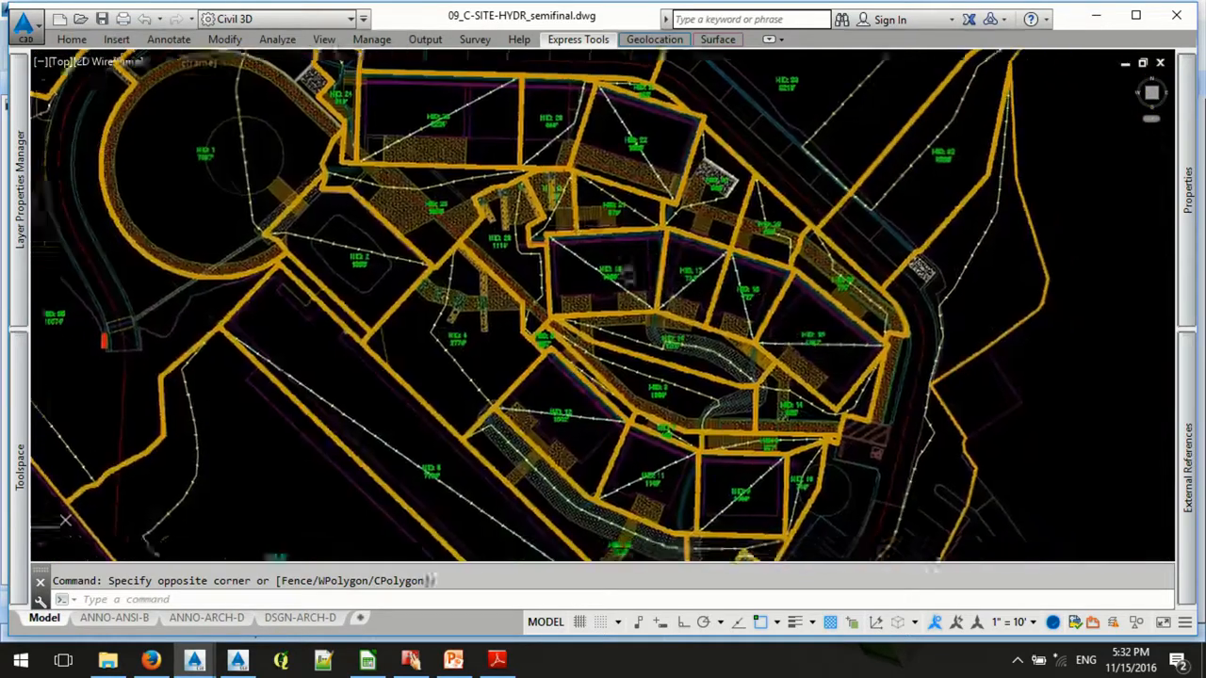
pyautogui.moveTo(626, 274); pyautogui.dragTo(553, 273, button='middle')
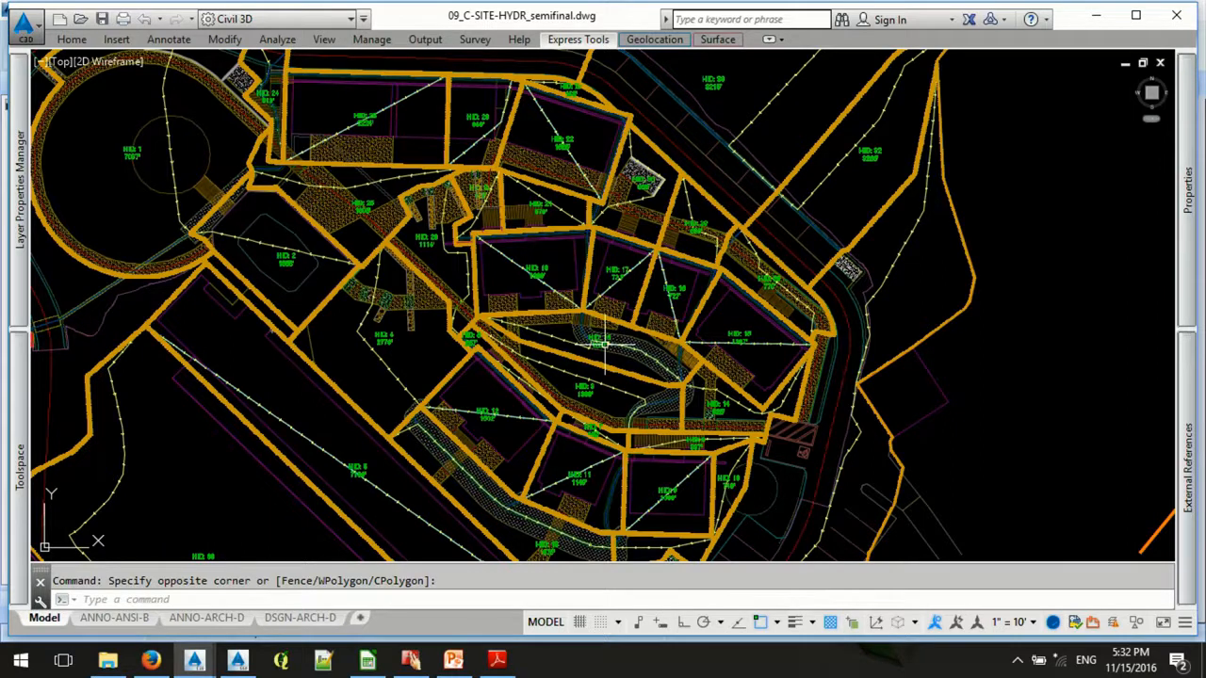
# - List the parcel styles defined in the drawing settings of 09_C-SITE-HYDR_semifinal
pyautogui.moveTo(18, 194)
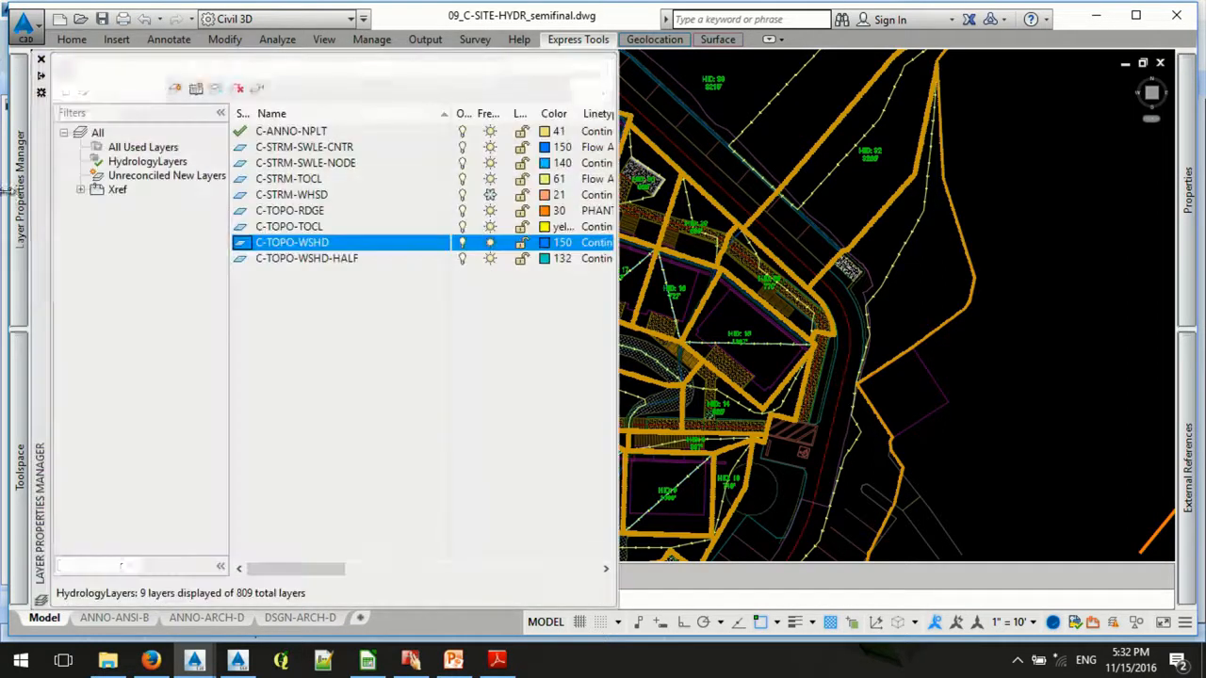
pyautogui.moveTo(20, 479)
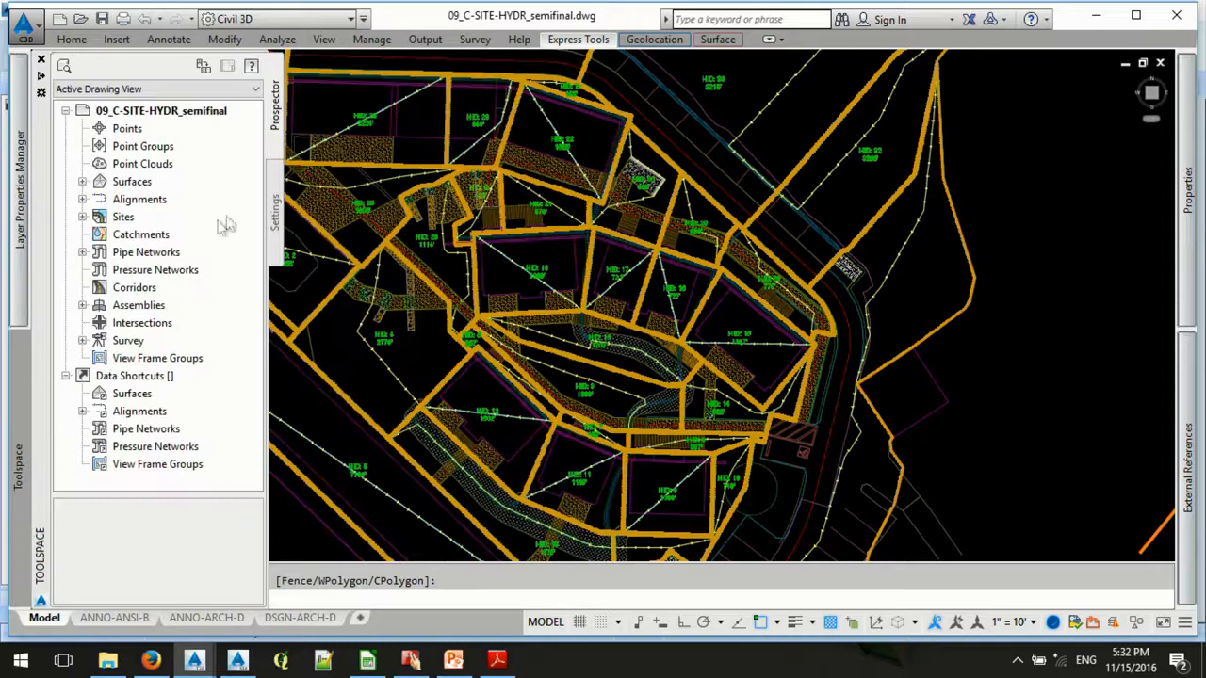
pyautogui.click(272, 217)
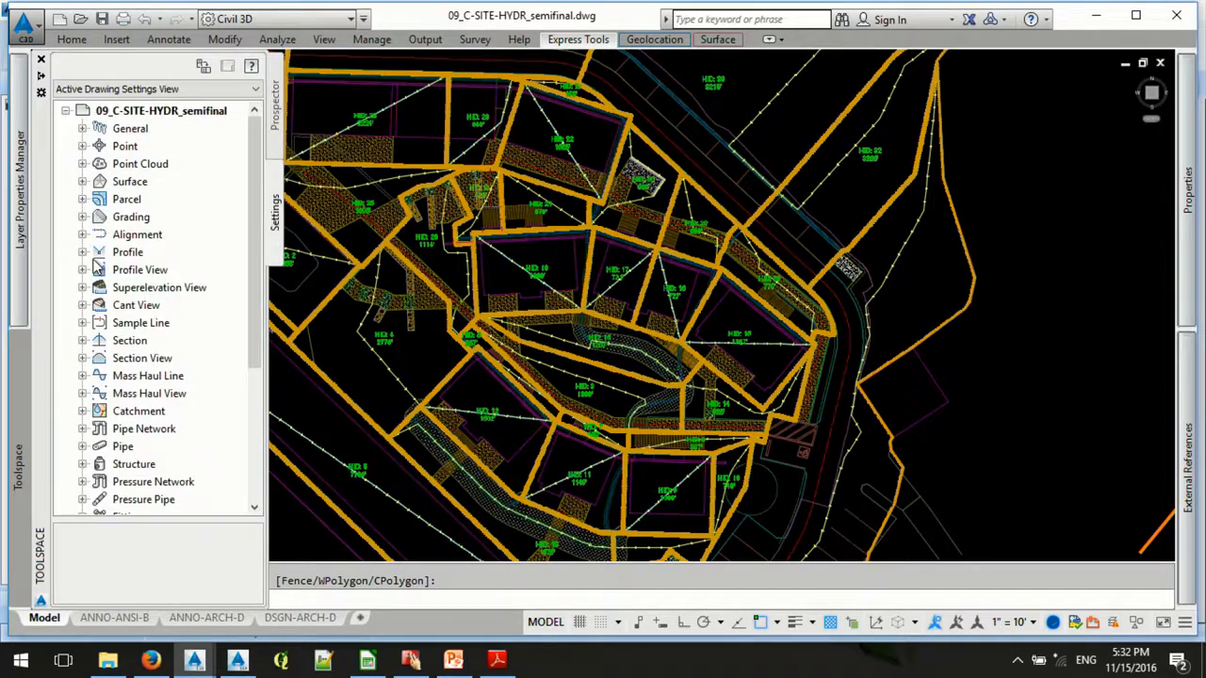
pyautogui.click(118, 202)
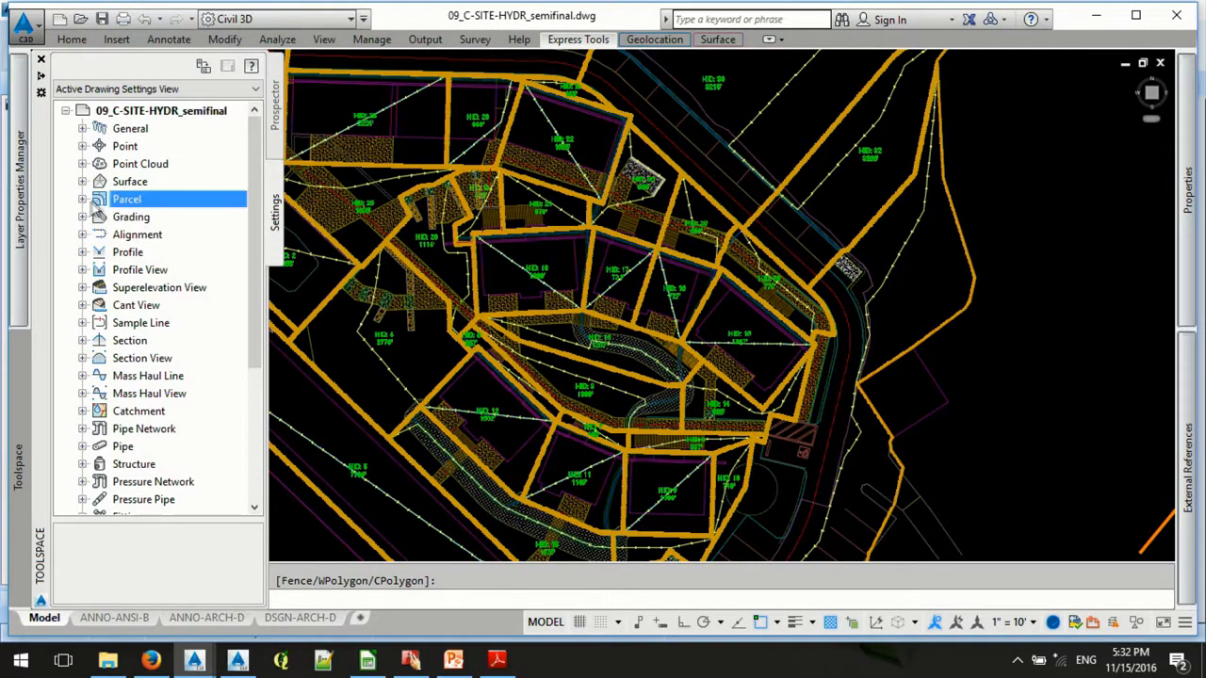
pyautogui.click(83, 200)
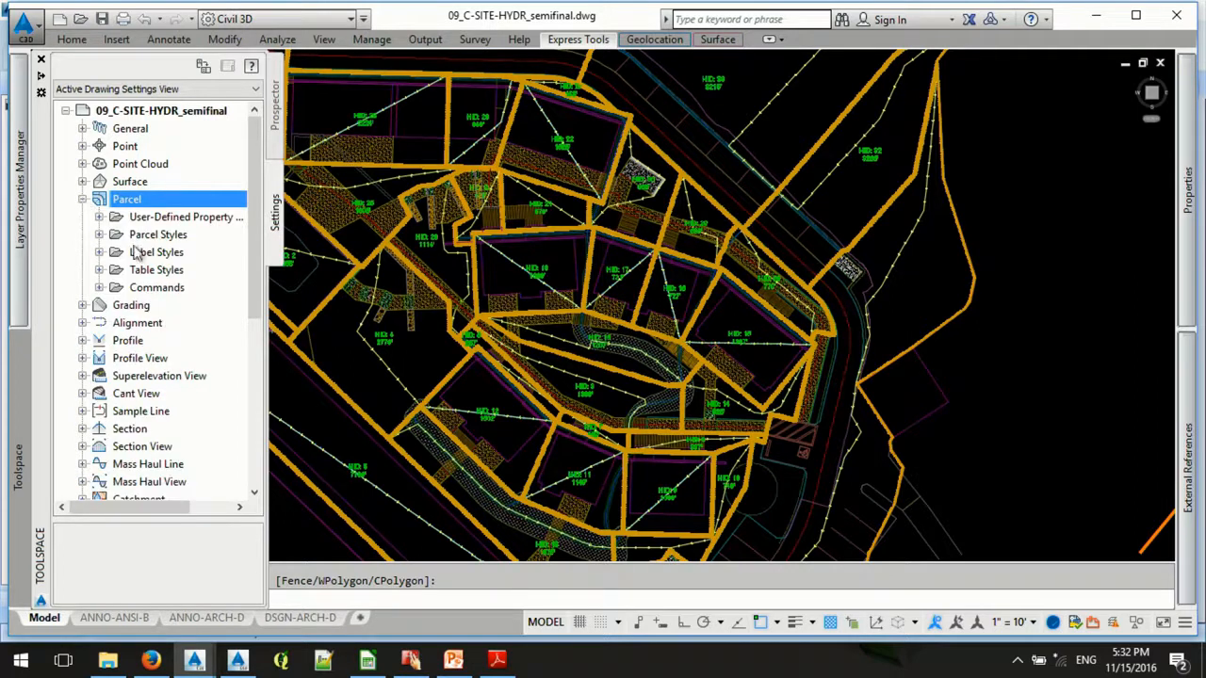
pyautogui.click(137, 236)
pyautogui.click(99, 234)
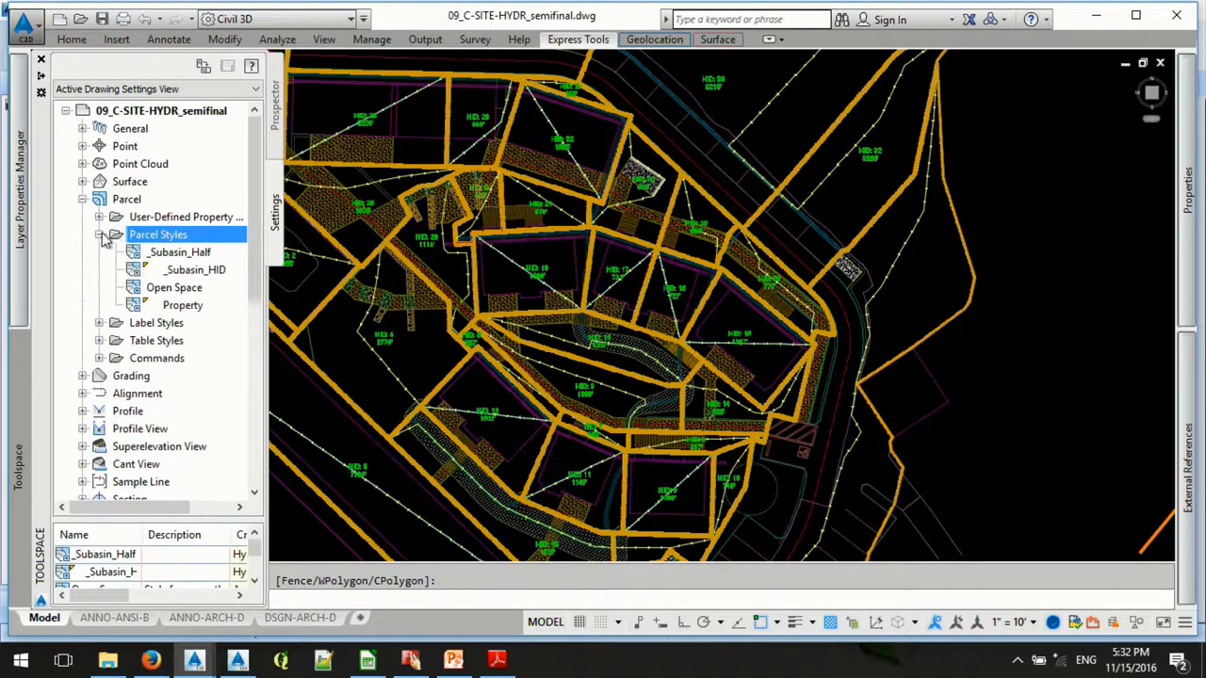
# - Inspect the fill distance and parcel name template of the _Subasin_HID parcel style, and close it without changes
pyautogui.click(209, 270)
pyautogui.rightClick(224, 271)
pyautogui.click(237, 280)
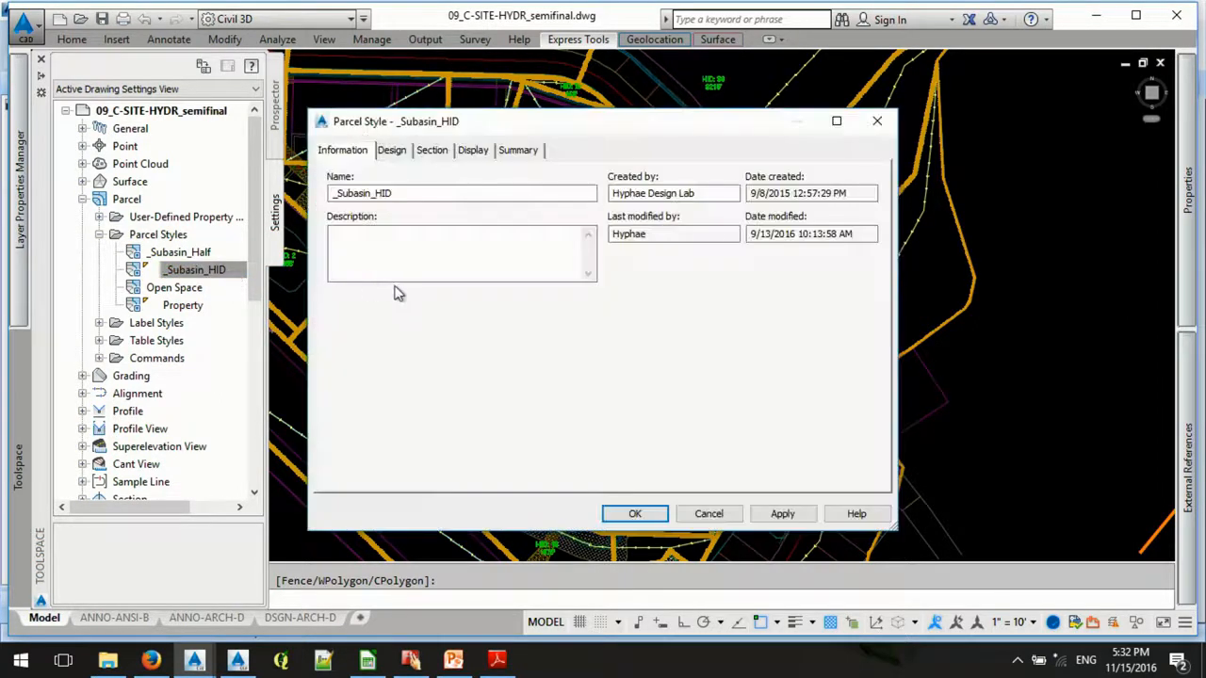
pyautogui.click(395, 151)
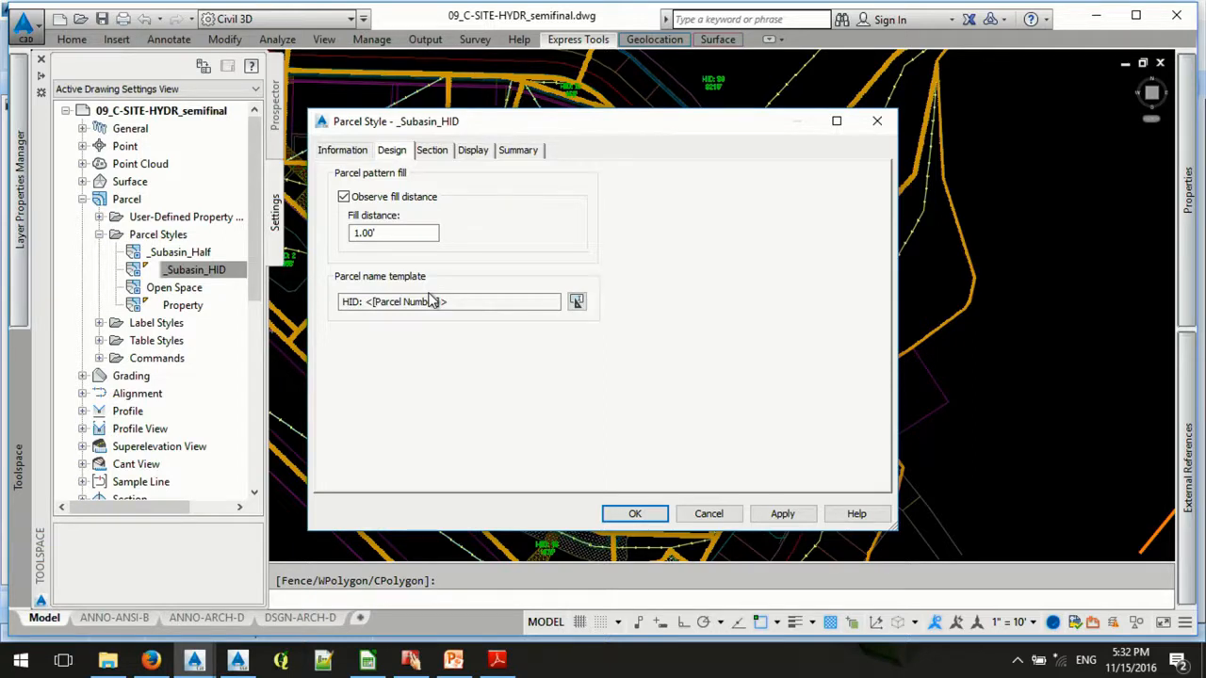
pyautogui.click(364, 302)
pyautogui.click(713, 514)
# - Expand the drawing's sites in Prospector and look at the Subbasins and TOC_Greenroof sites
pyautogui.click(277, 96)
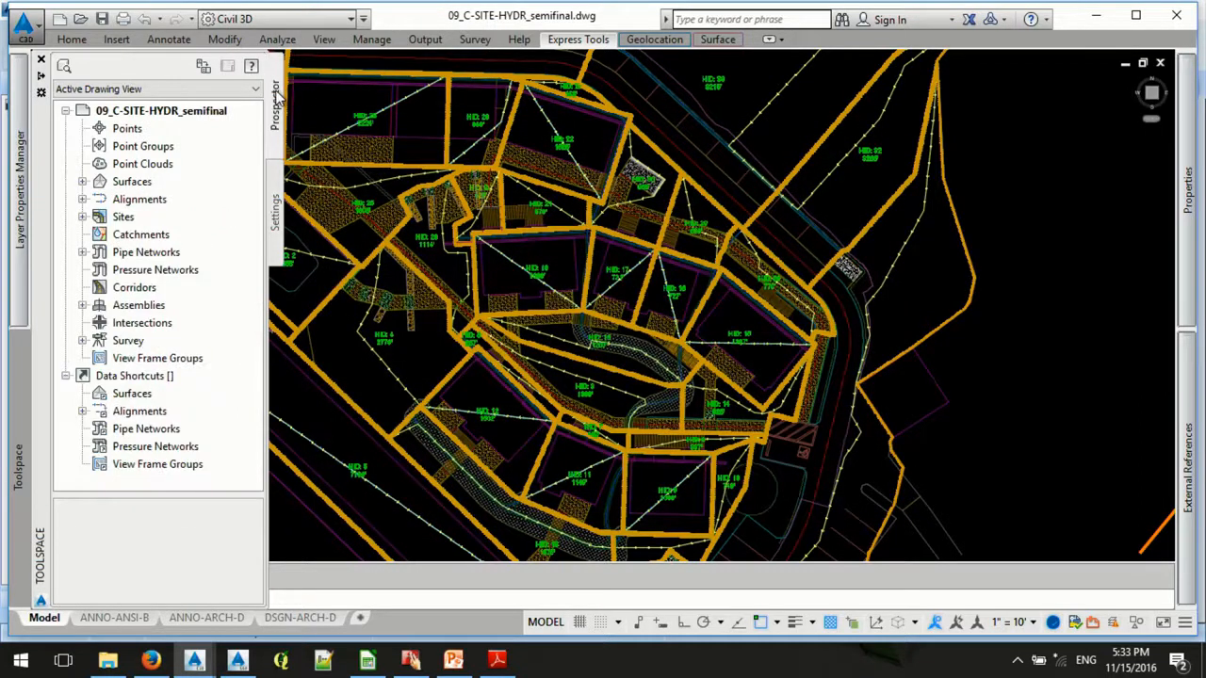
pyautogui.click(82, 216)
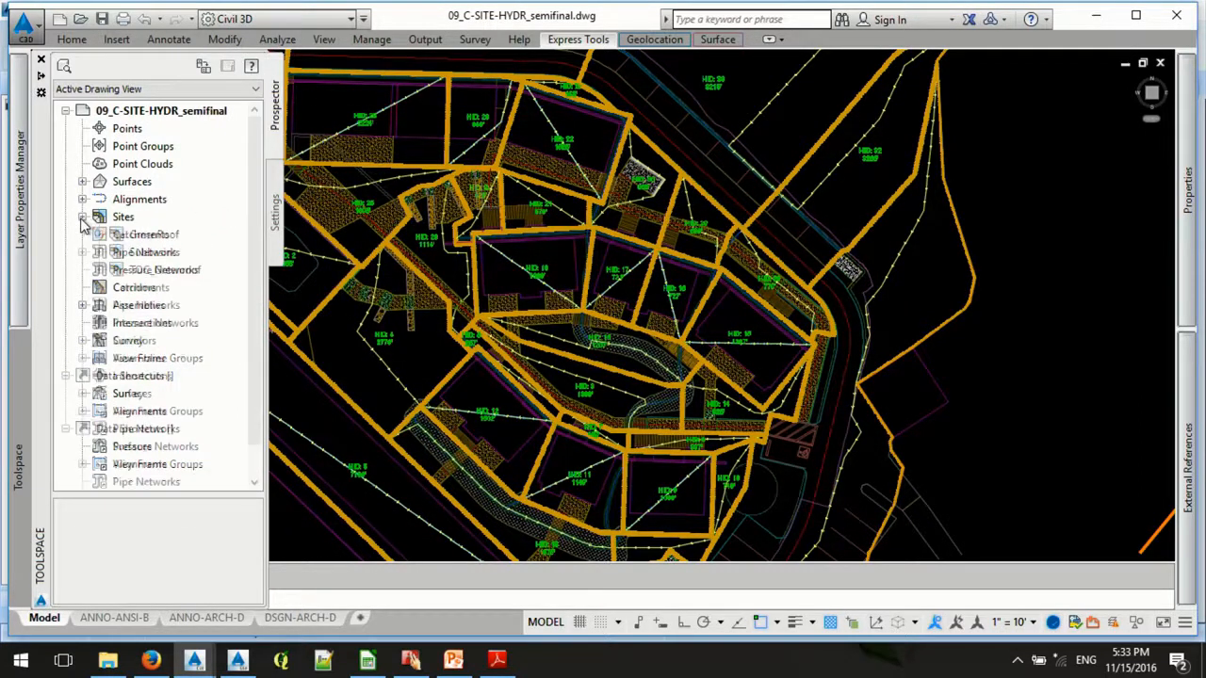
pyautogui.click(161, 253)
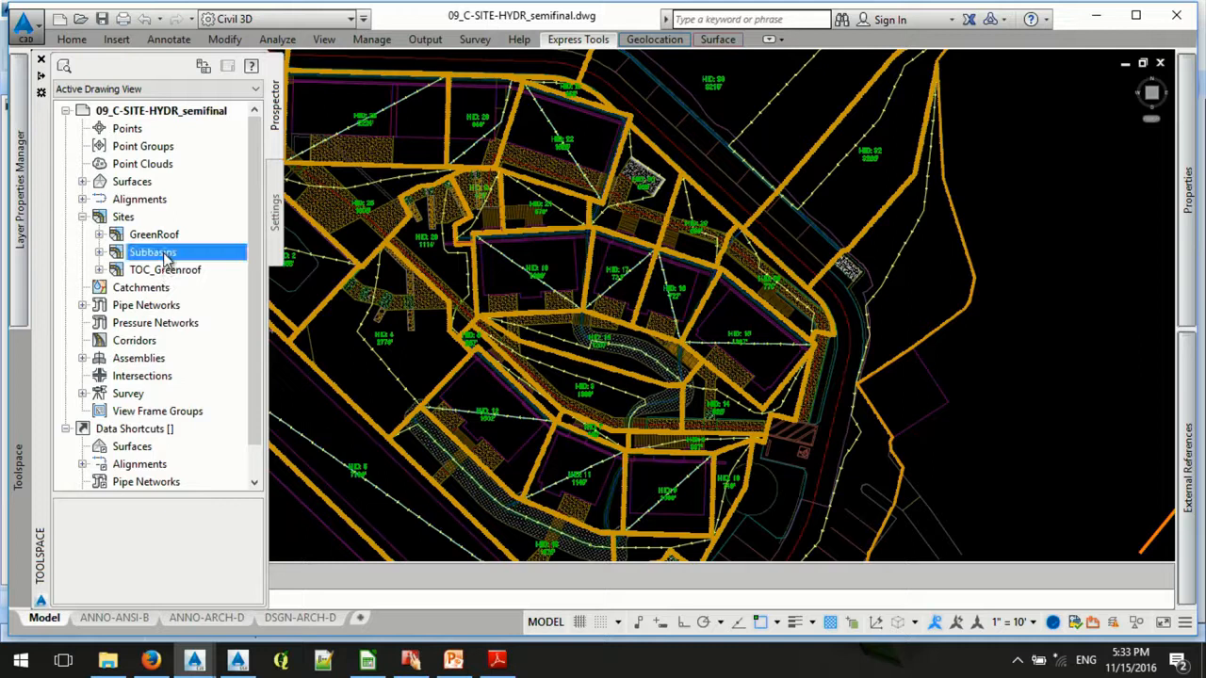
pyautogui.click(161, 286)
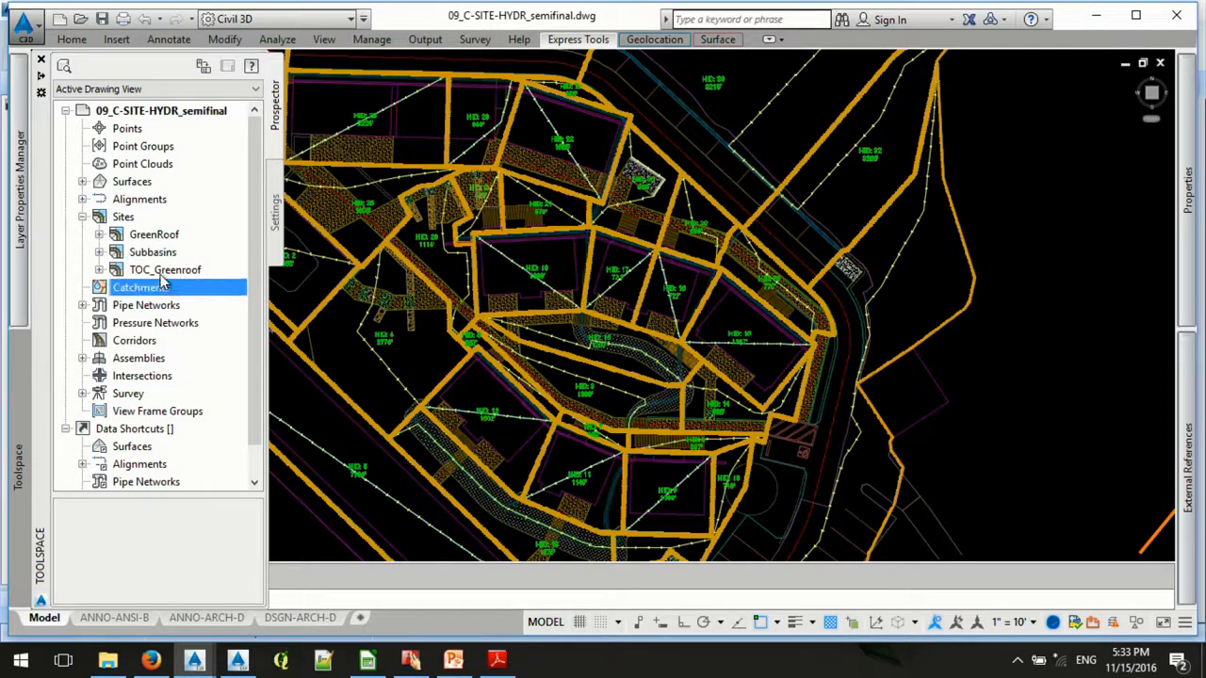
pyautogui.click(160, 270)
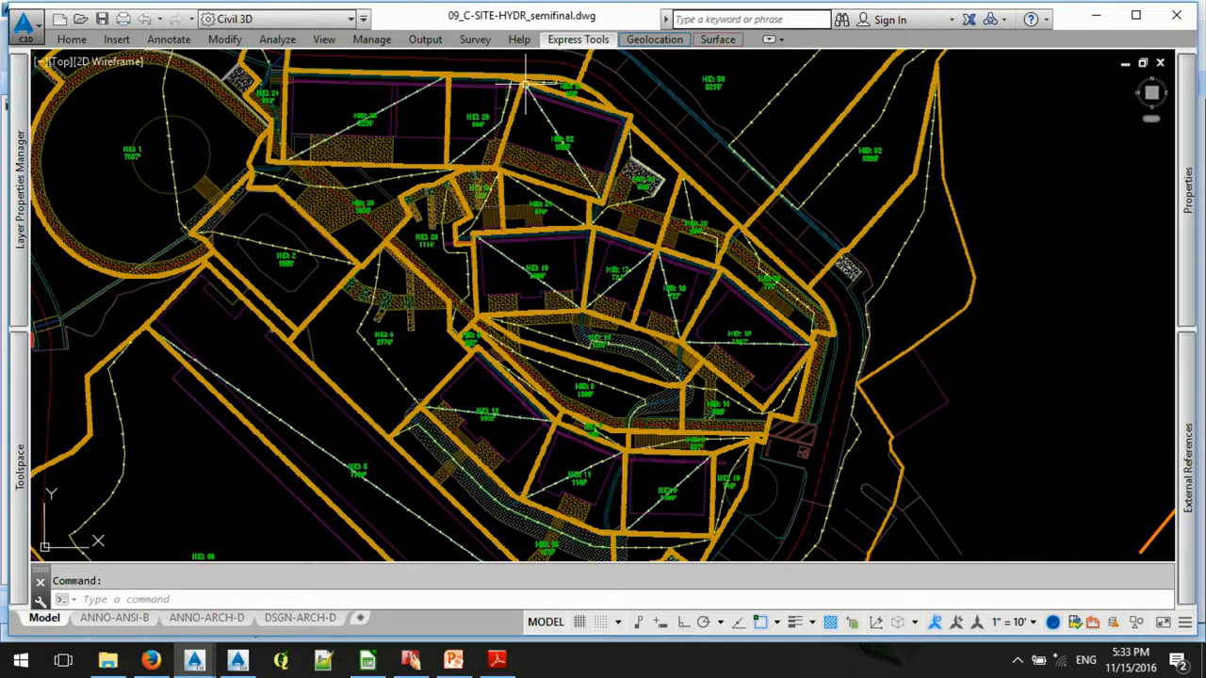
# - Switch to 09_C-SITE-HYDR_final.dwg and examine how the flow paths divide the subbasin parcels around HID 19 and HID 17
pyautogui.scroll(4, 528, 141)
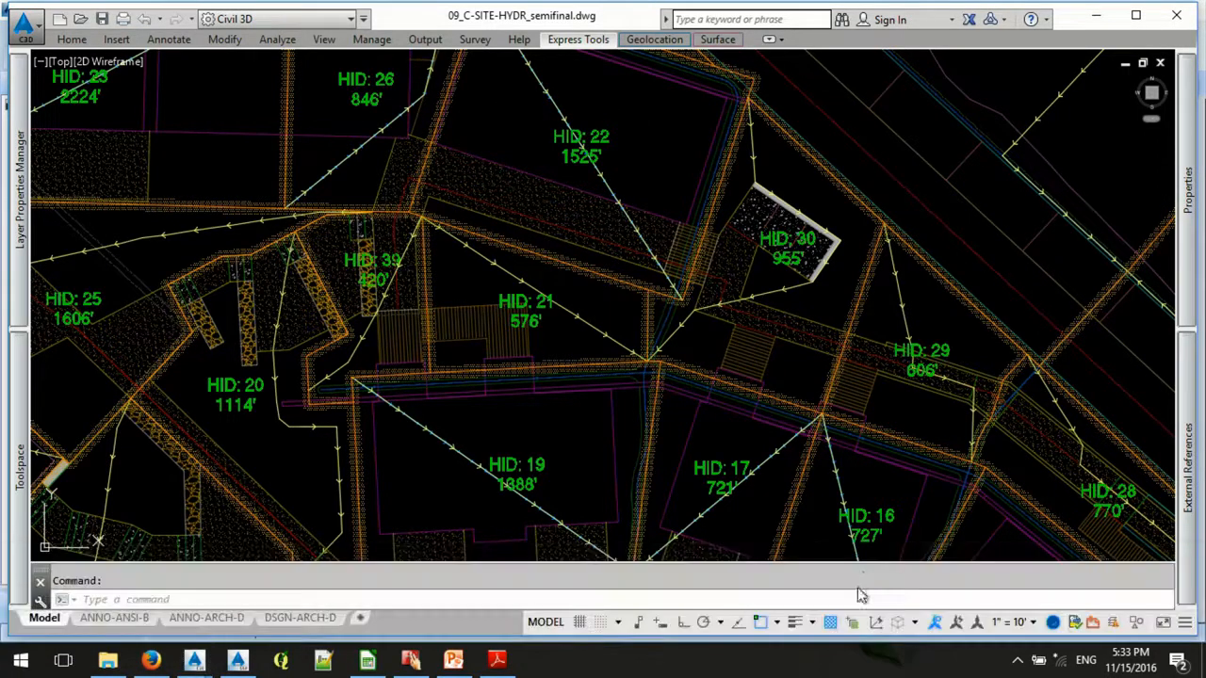
pyautogui.hotkey('ctrl', 'Tab')
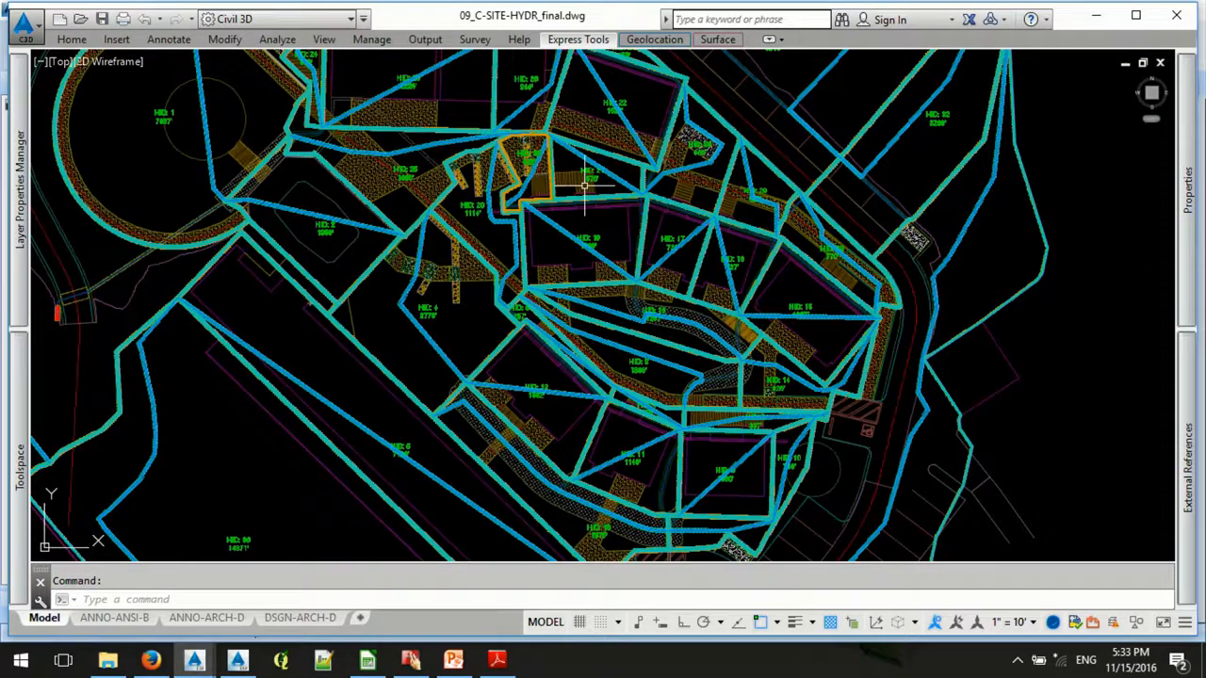
pyautogui.scroll(5, 650, 198)
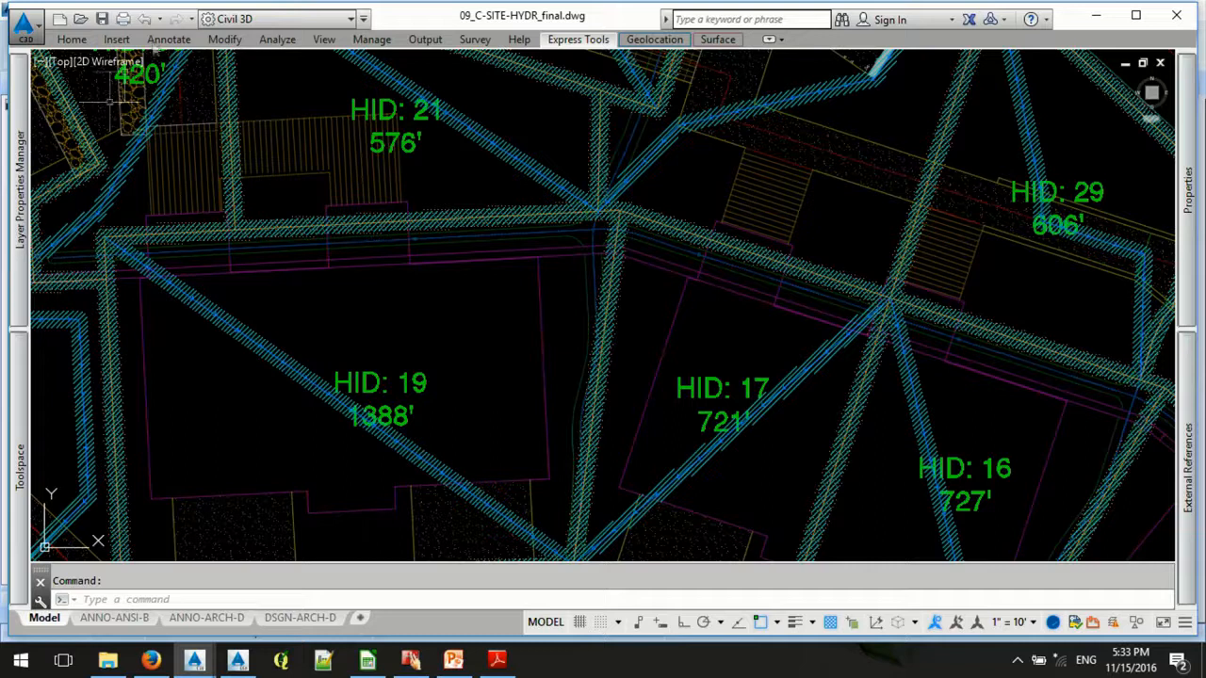
# - Expand the sites of 09_C-SITE-HYDR_final in Prospector and look at the SubbasinsHalf site
pyautogui.moveTo(22, 437)
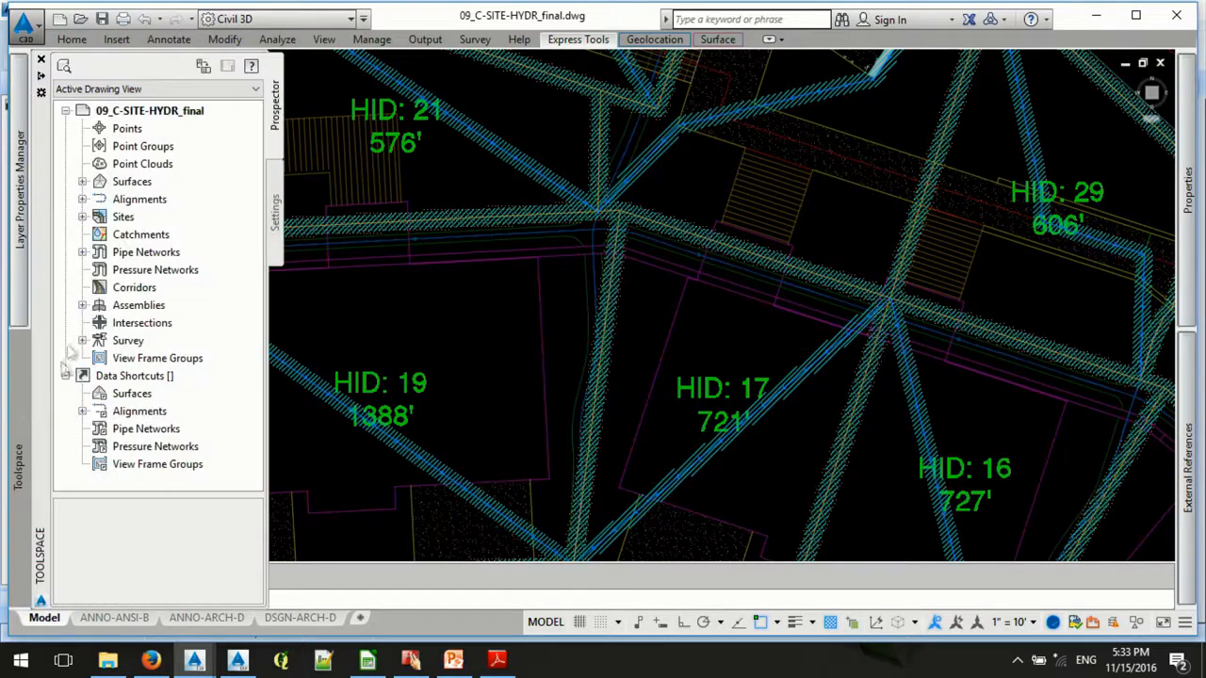
pyautogui.click(83, 216)
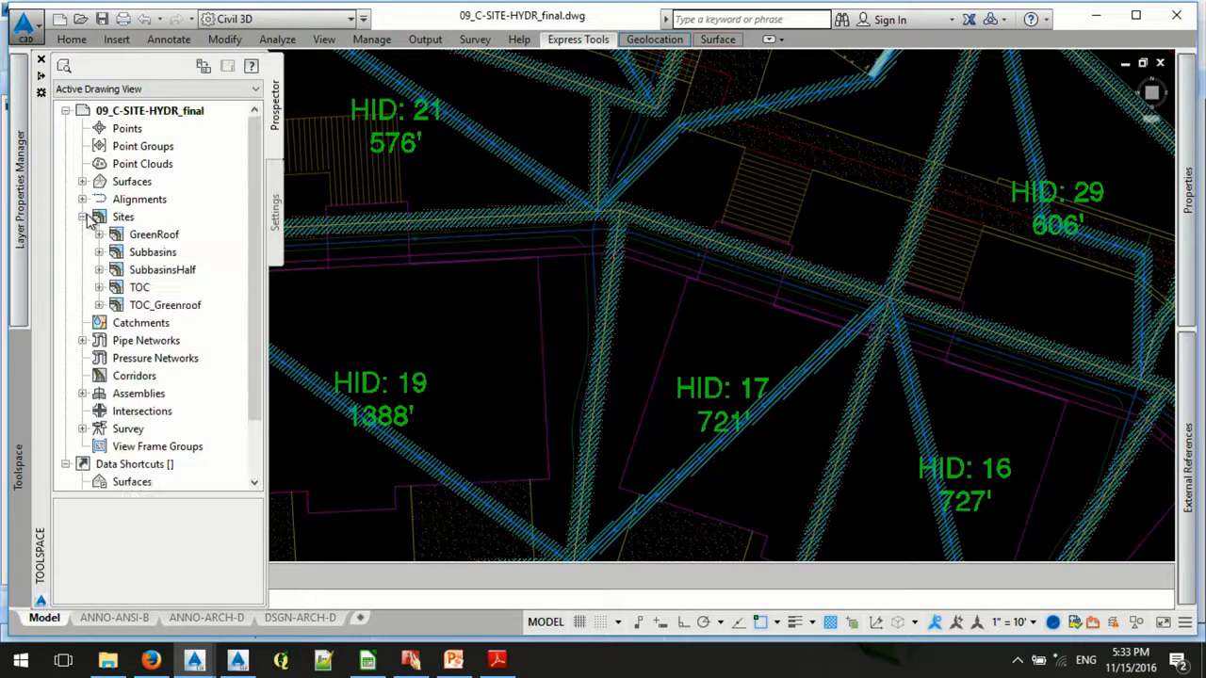
pyautogui.click(162, 271)
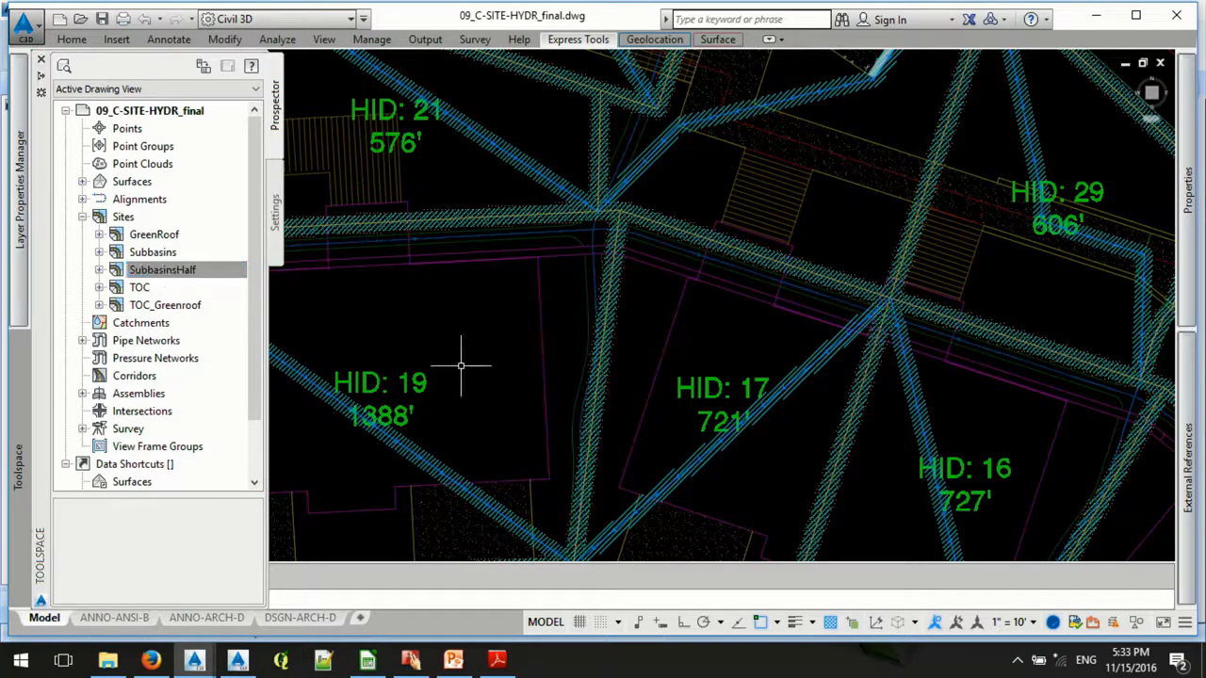
# - Review the file name and coordinate system for exporting the Civil objects to SDF, and cancel the export
pyautogui.click(426, 39)
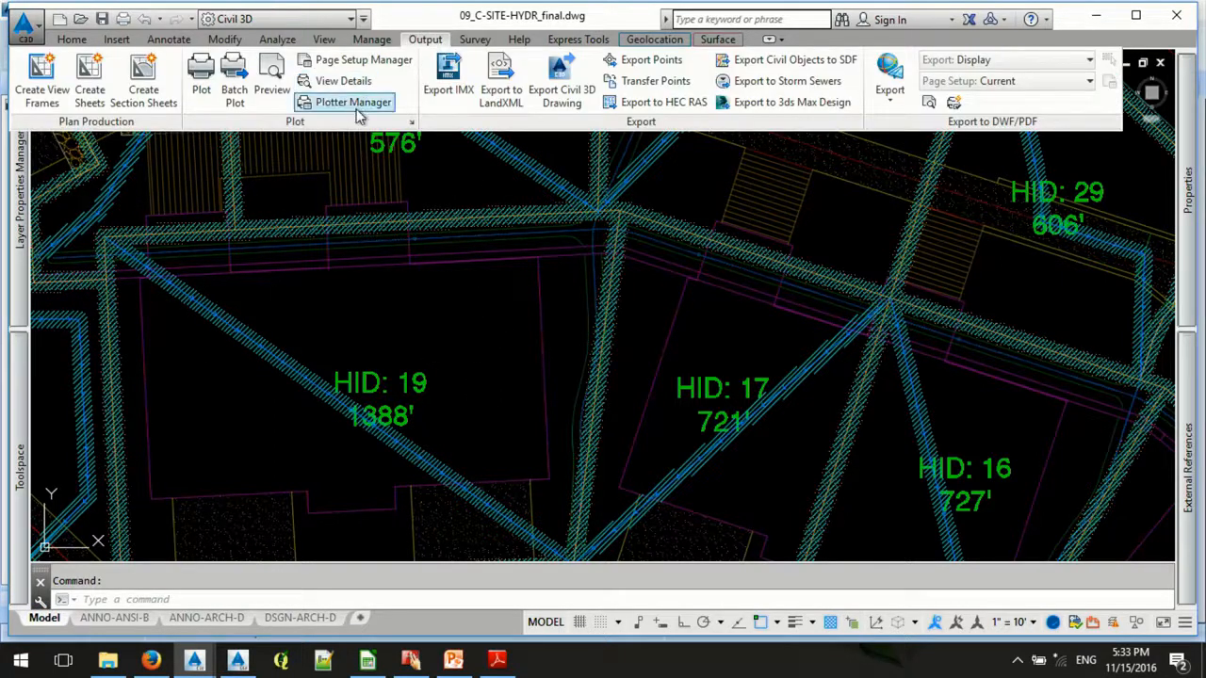
pyautogui.click(815, 60)
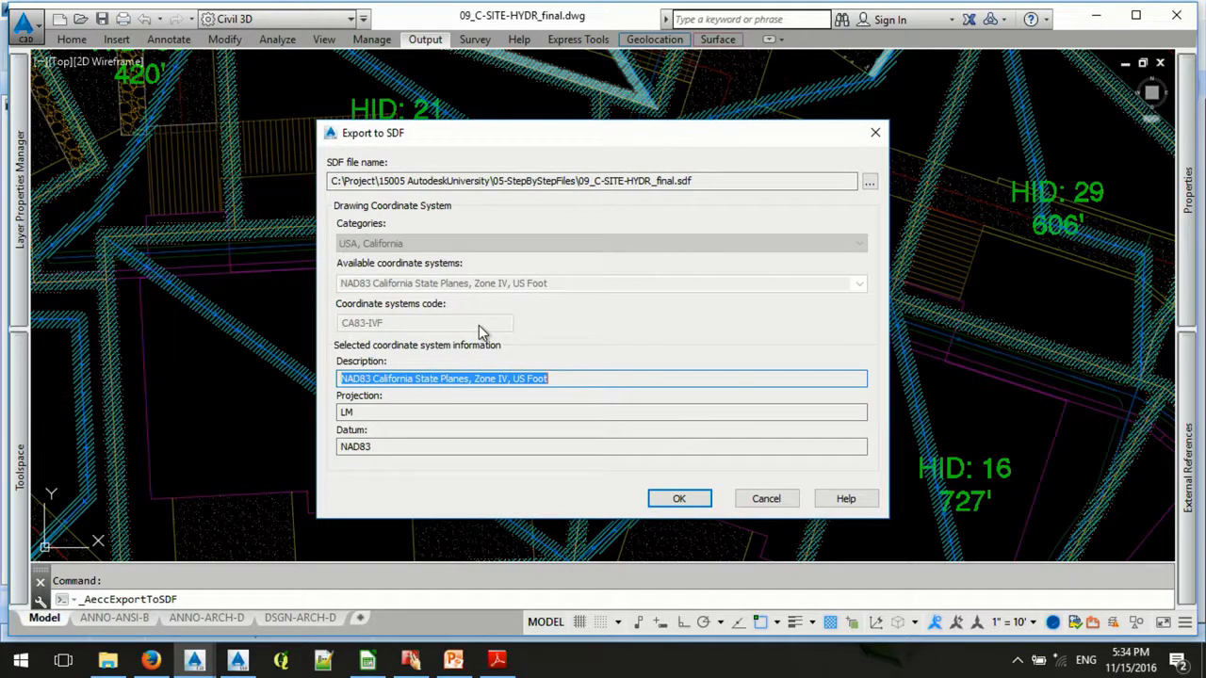
pyautogui.click(765, 502)
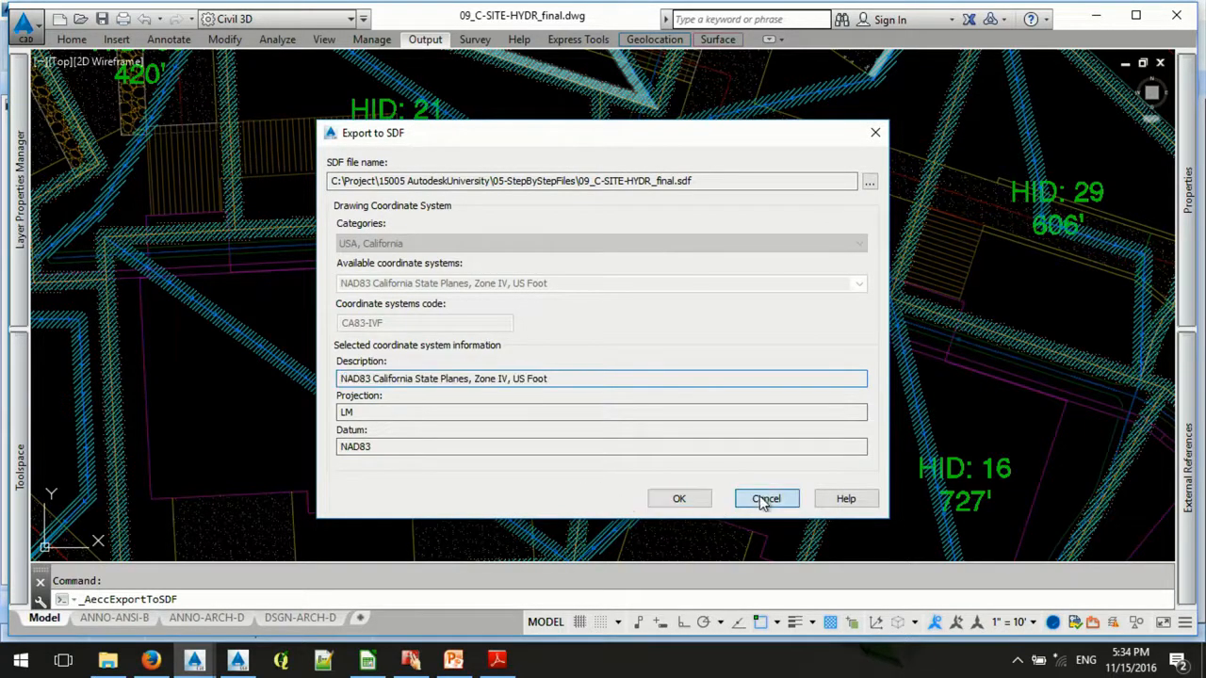
# - Switch to 13_C-HYDR-GISS_final.dwg and bring the first layers of the map's draw order into view
pyautogui.moveTo(237, 662)
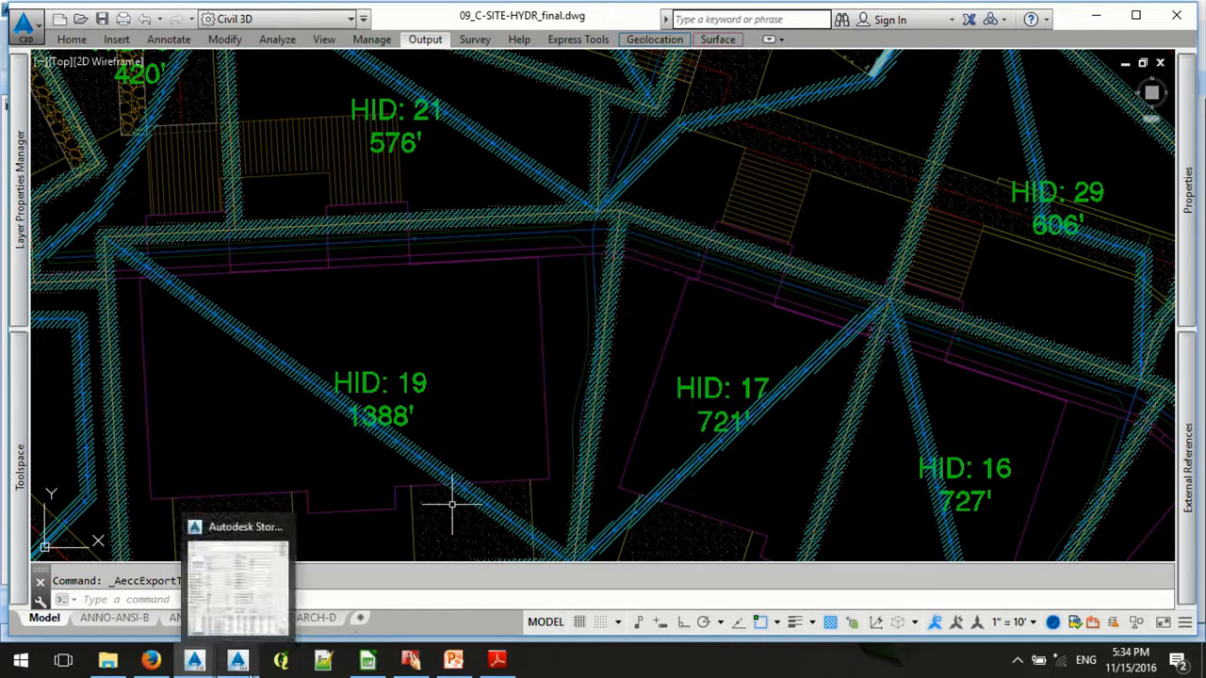
pyautogui.moveTo(196, 661)
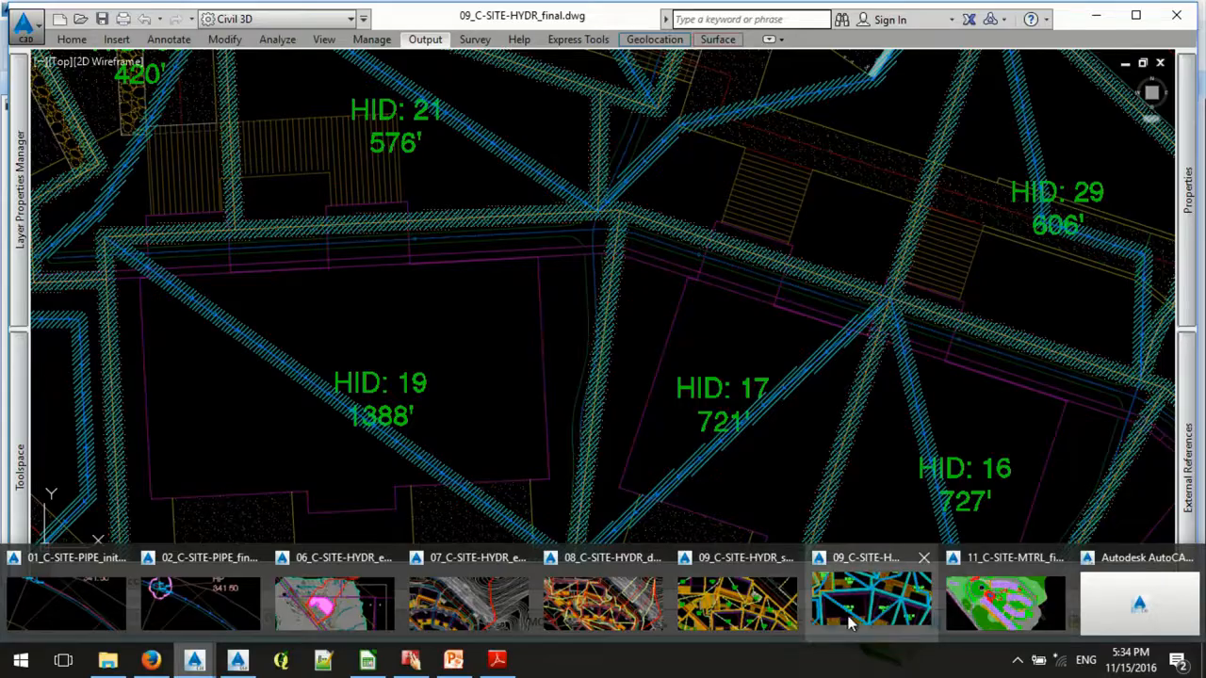
pyautogui.click(1119, 604)
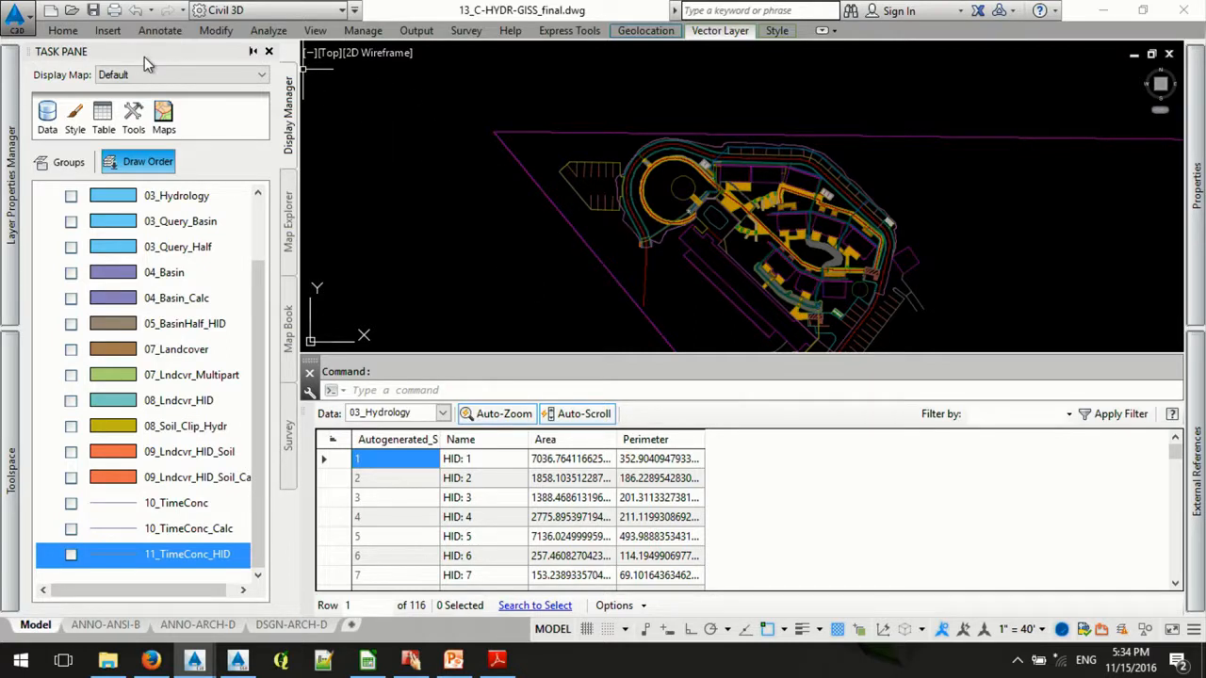
pyautogui.moveTo(10, 215)
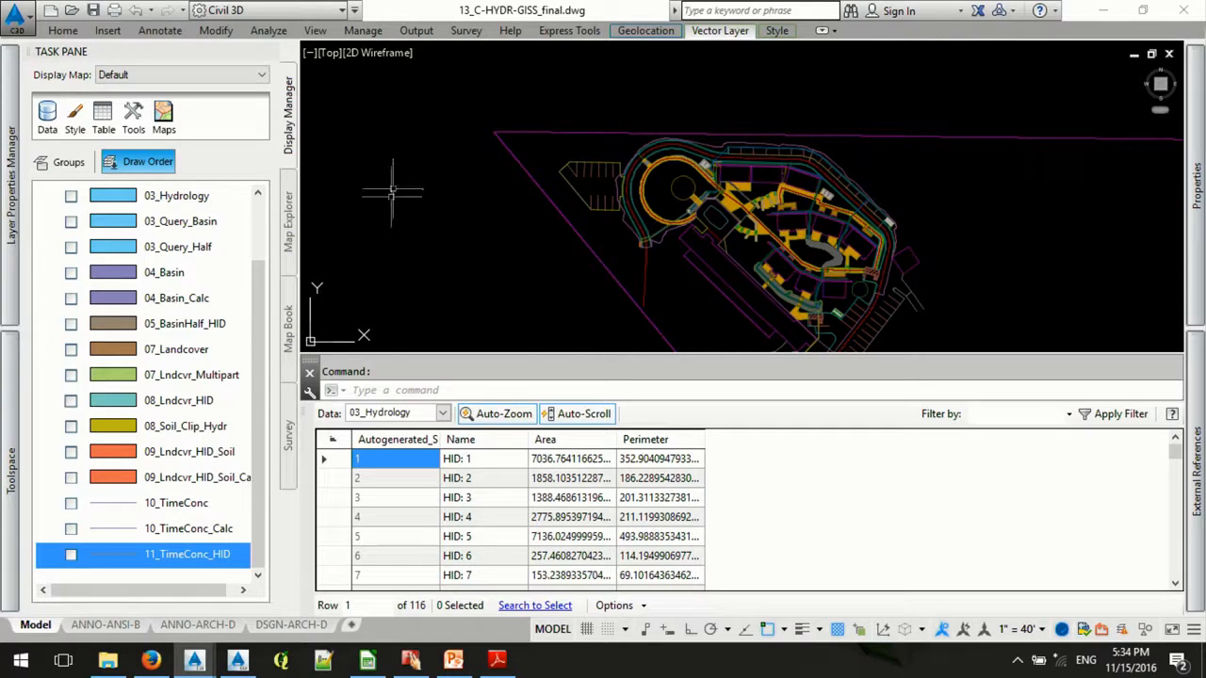
pyautogui.moveTo(261, 280); pyautogui.dragTo(262, 204)
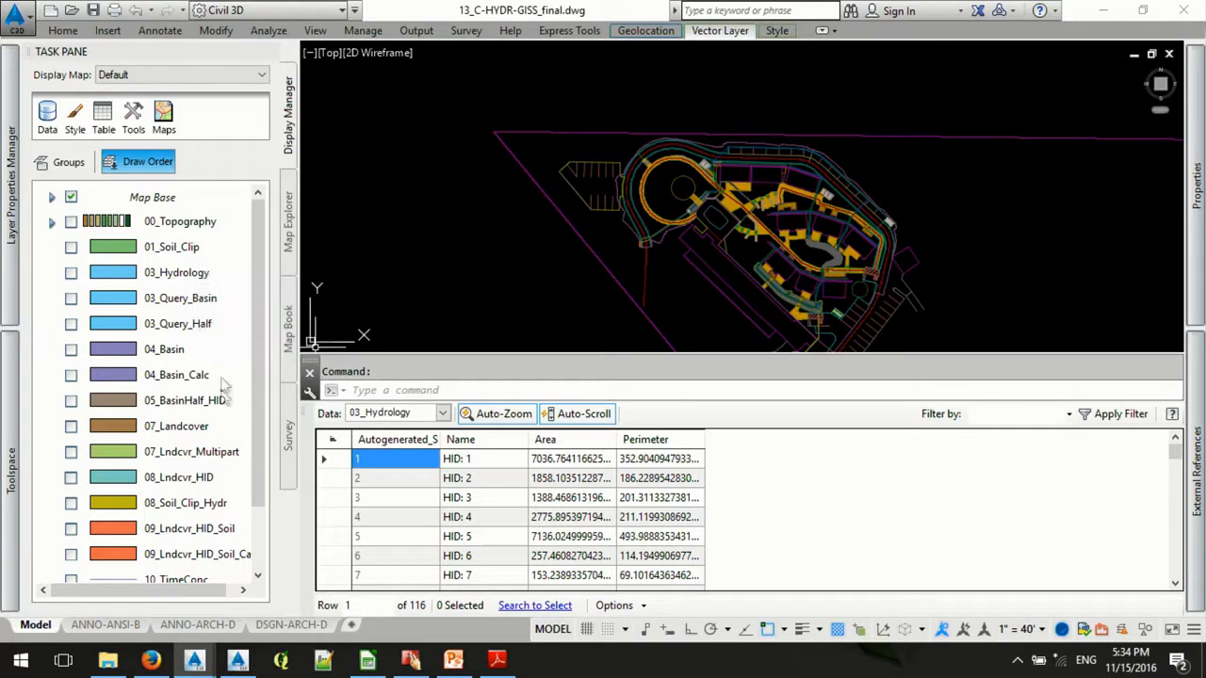
# - Turn on the 03_Hydrology layer and look through its parcel names in the data table
pyautogui.click(77, 275)
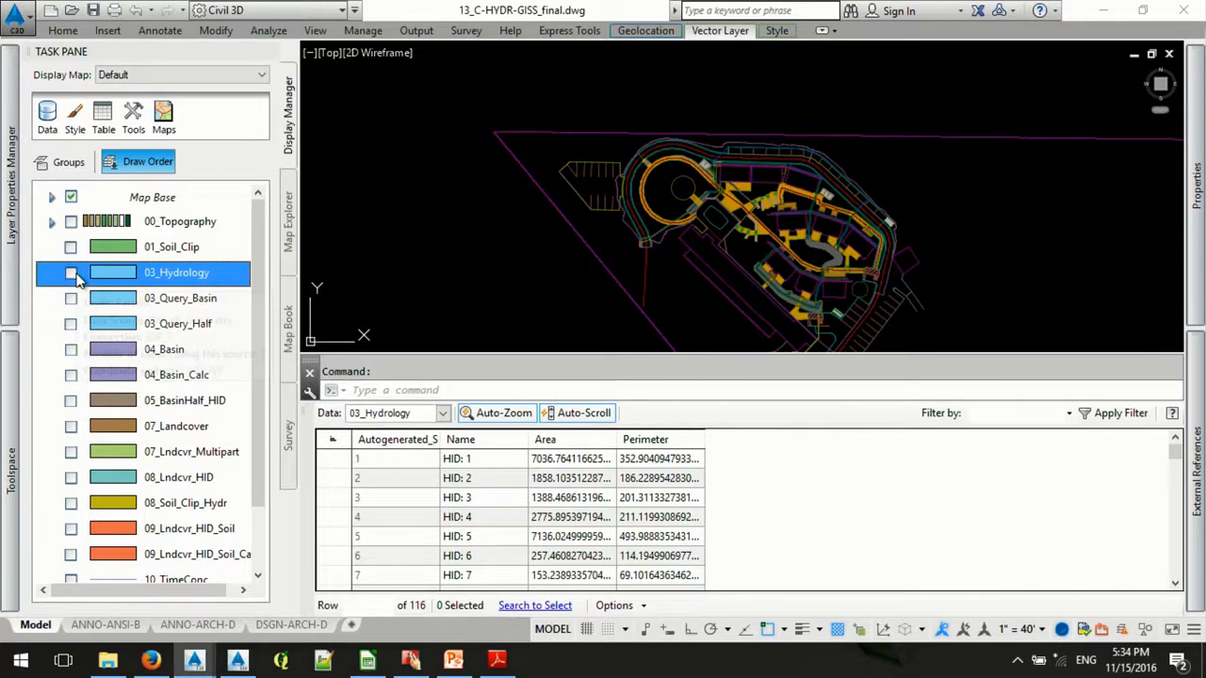
pyautogui.click(71, 274)
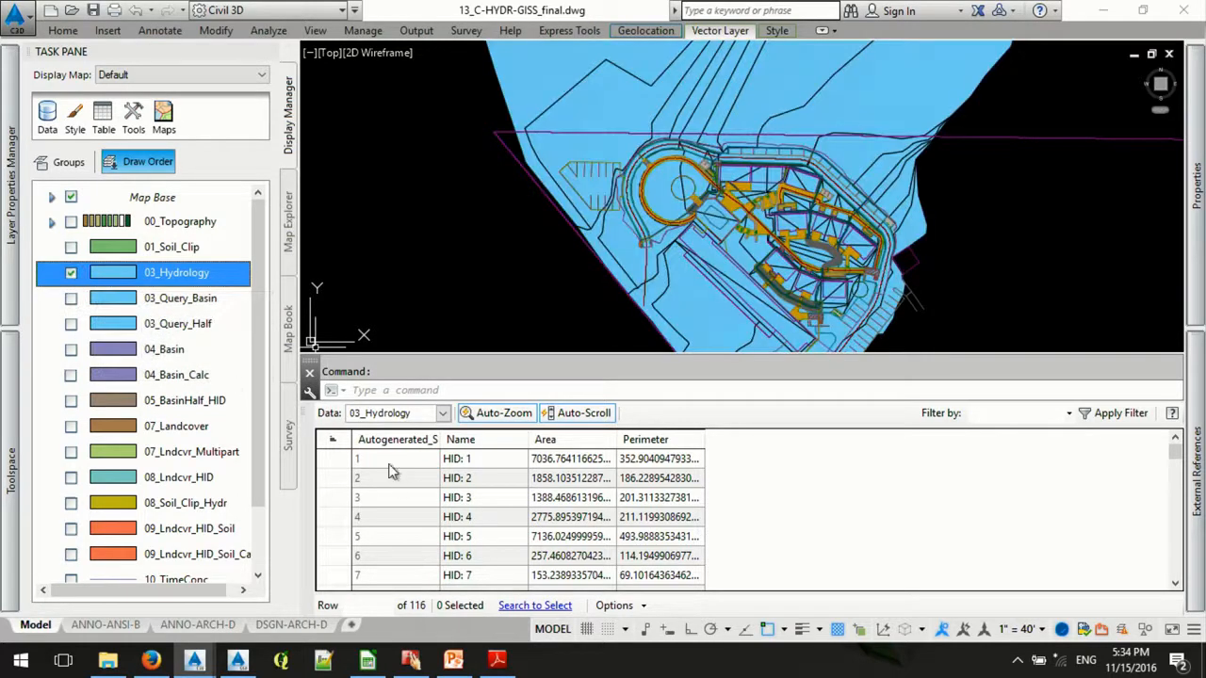
pyautogui.click(441, 419)
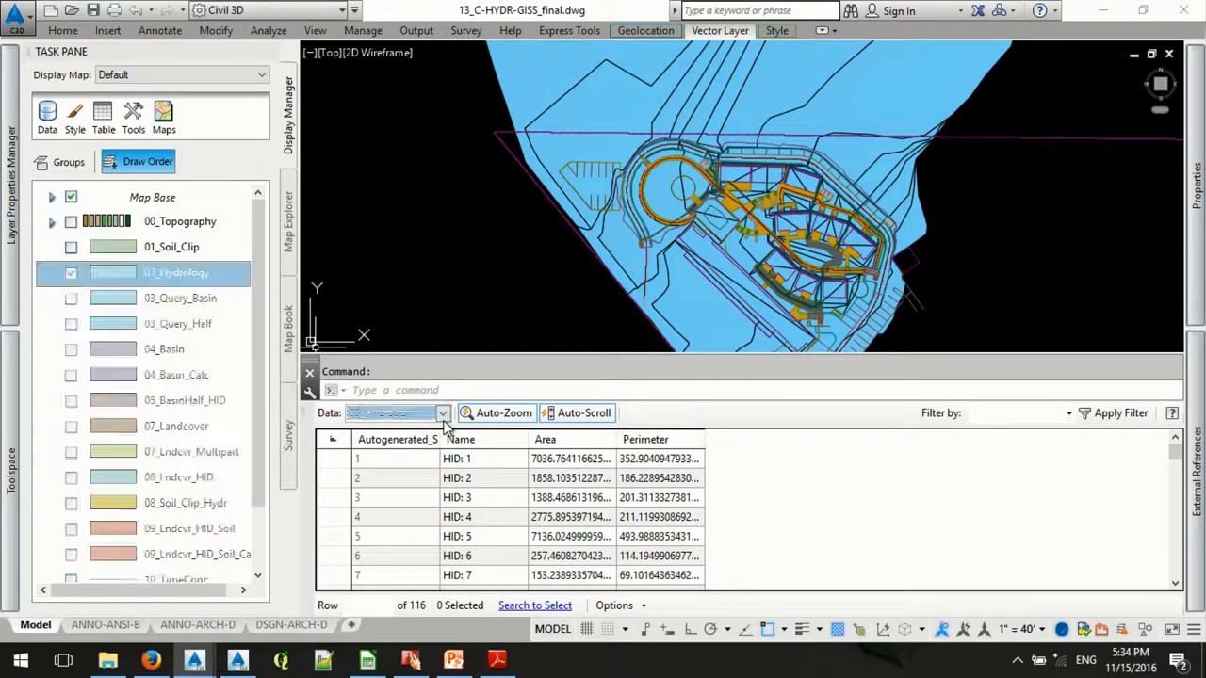
pyautogui.click(444, 423)
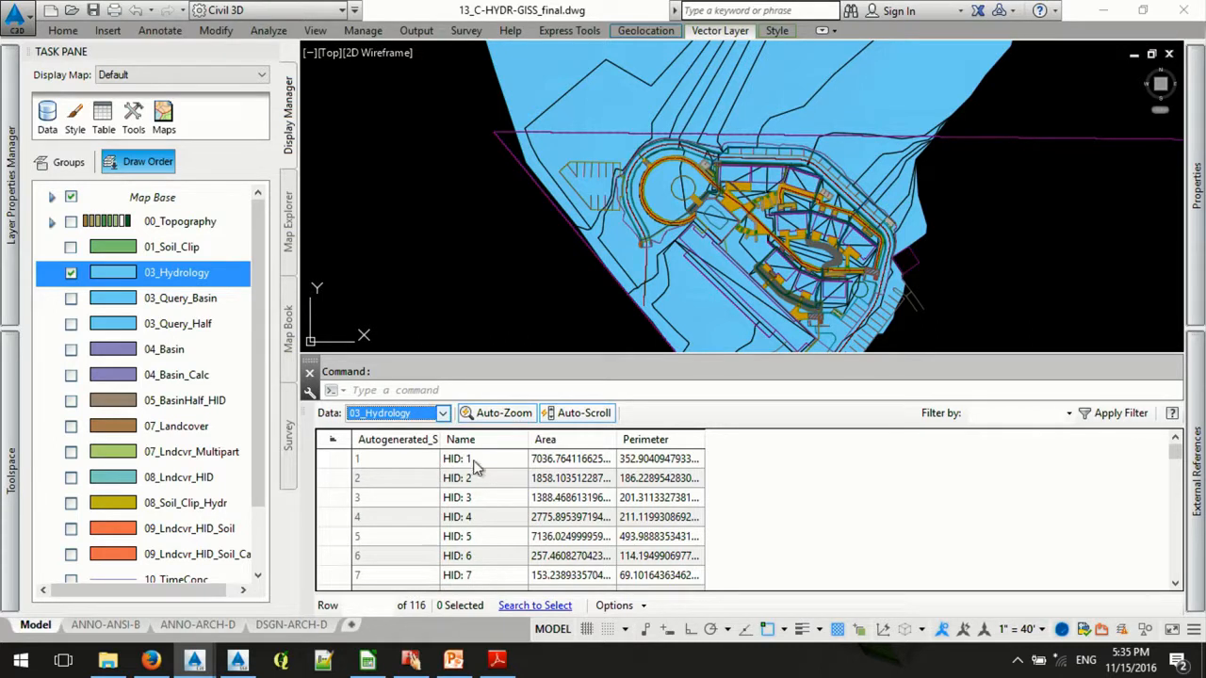
pyautogui.click(1197, 490)
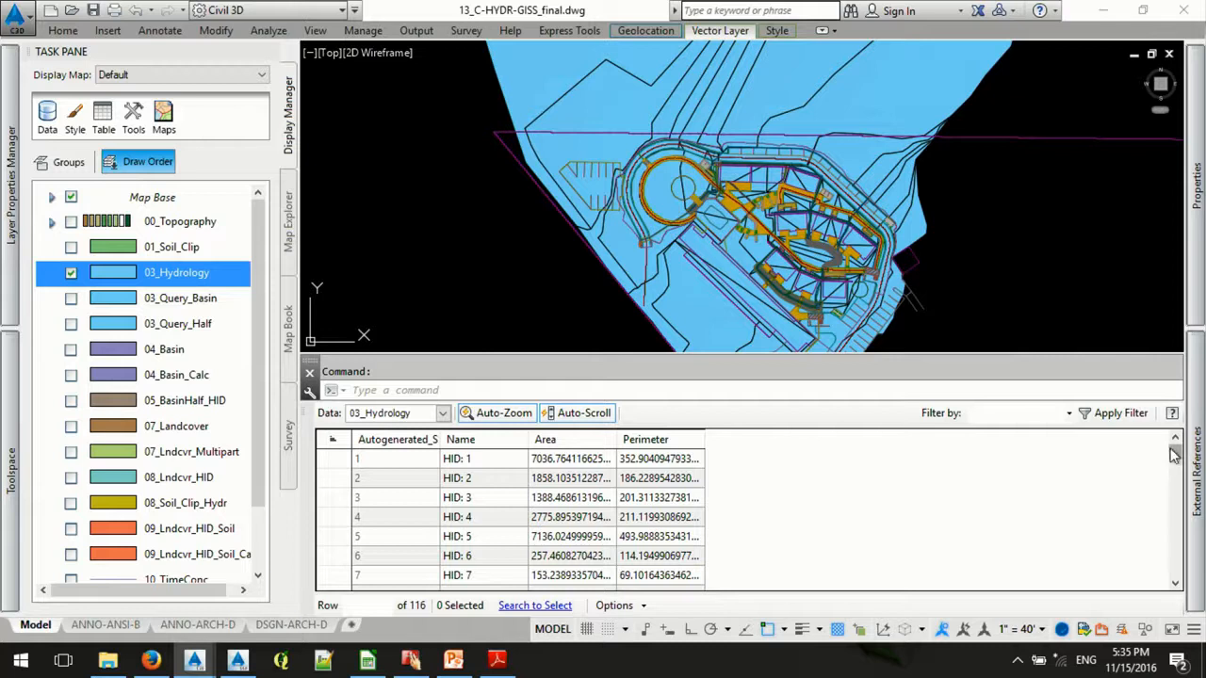
pyautogui.moveTo(1176, 457); pyautogui.dragTo(1059, 503)
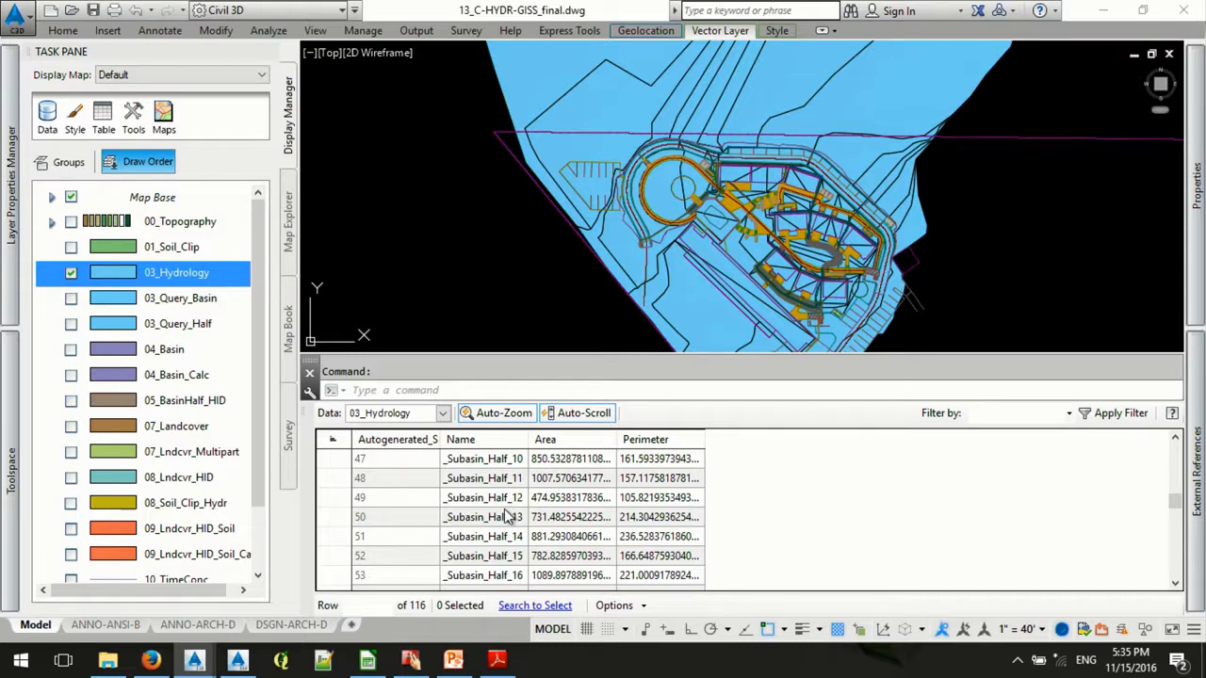
# - Show 03_Query_Basin instead of 03_Hydrology on the map and inspect its filter query without changing it
pyautogui.click(72, 272)
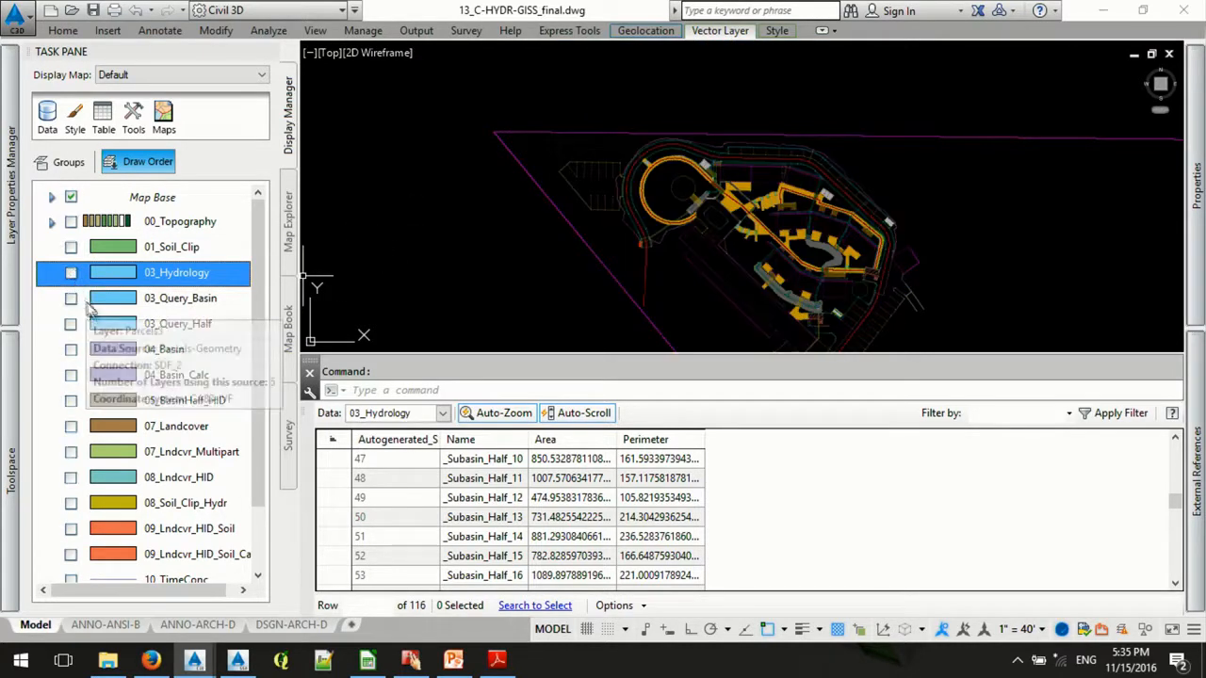
pyautogui.click(72, 298)
pyautogui.click(72, 297)
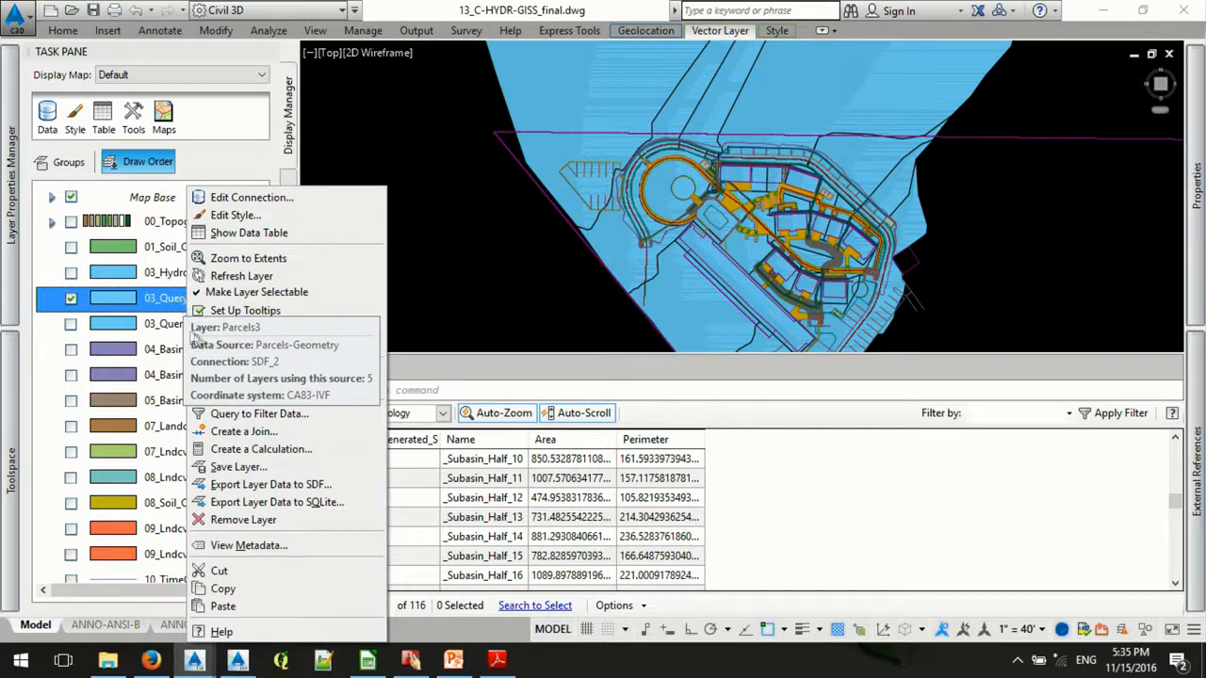
pyautogui.click(265, 416)
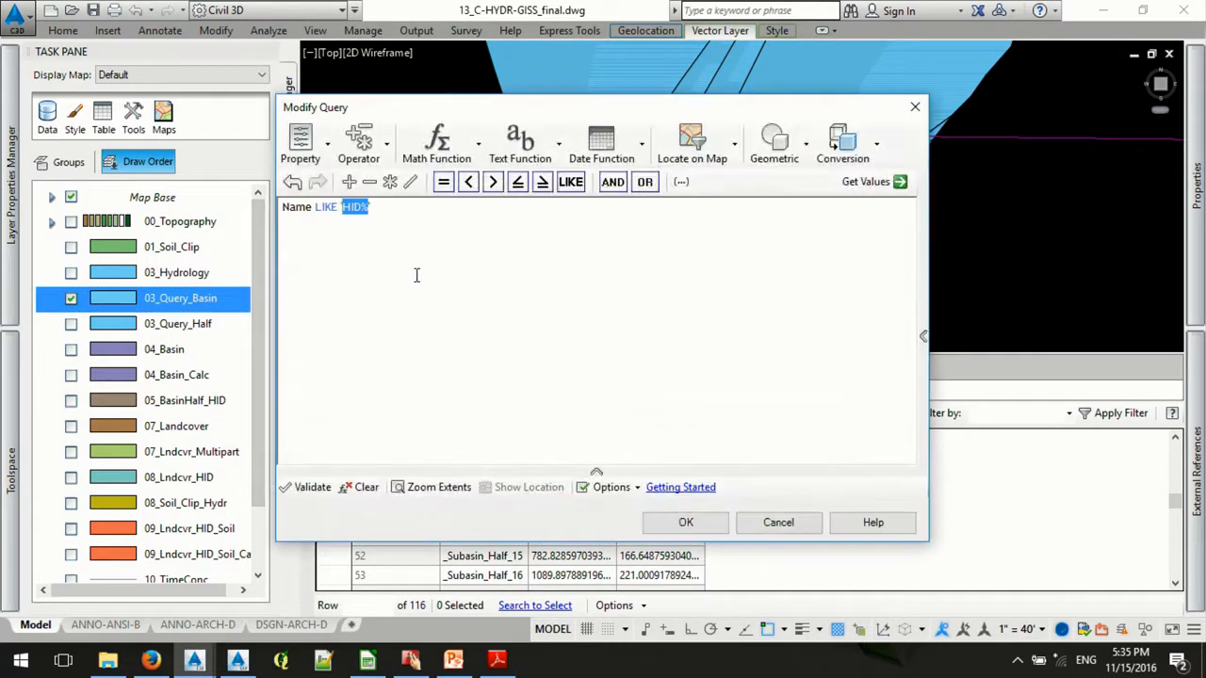
pyautogui.click(401, 219)
pyautogui.click(796, 525)
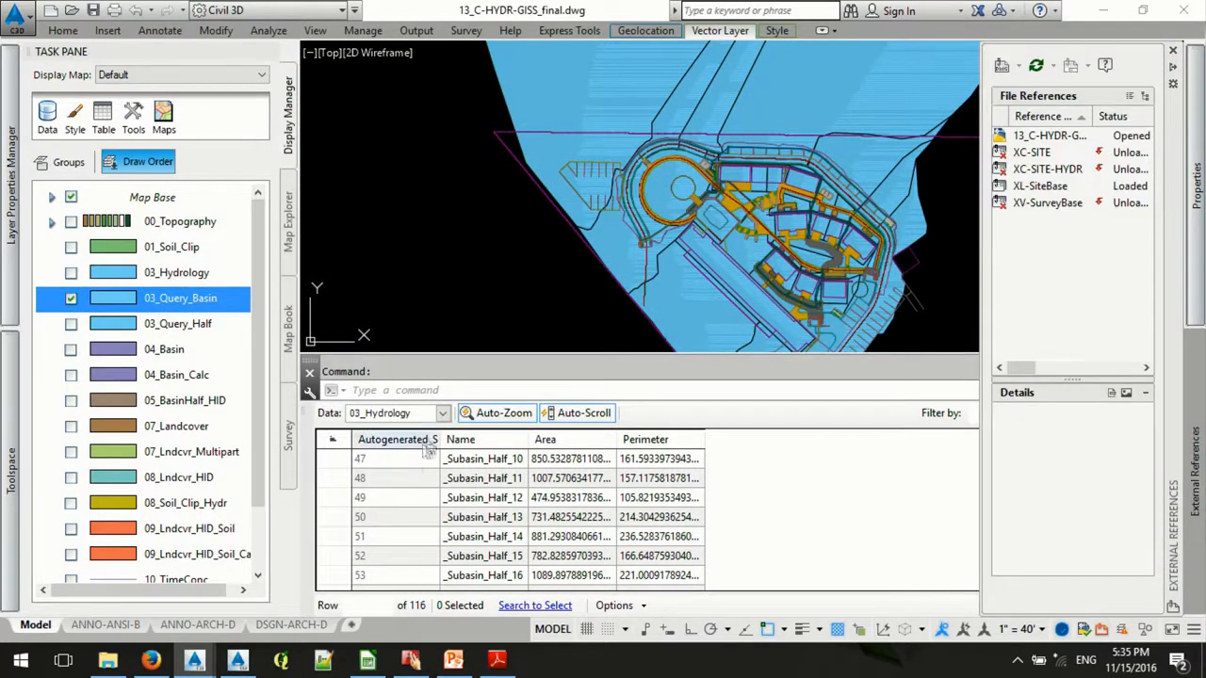
# - Load the 03_Query_Basin layer into the data table to check its filtered records
pyautogui.click(442, 415)
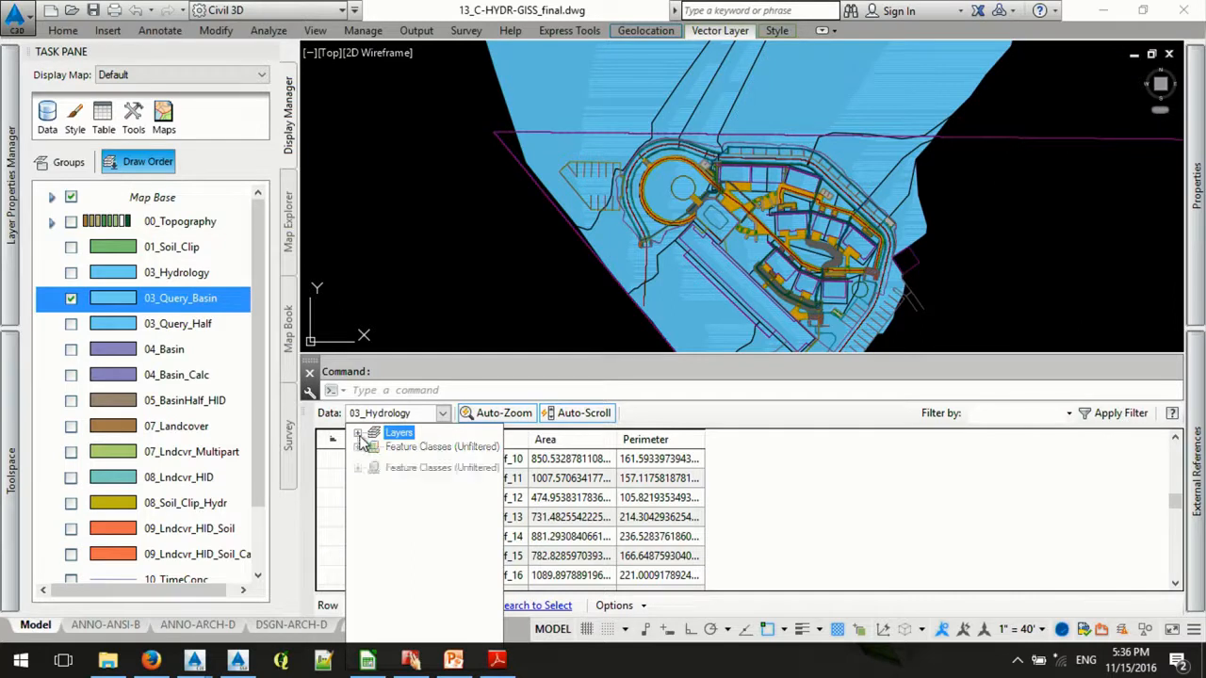
pyautogui.click(358, 433)
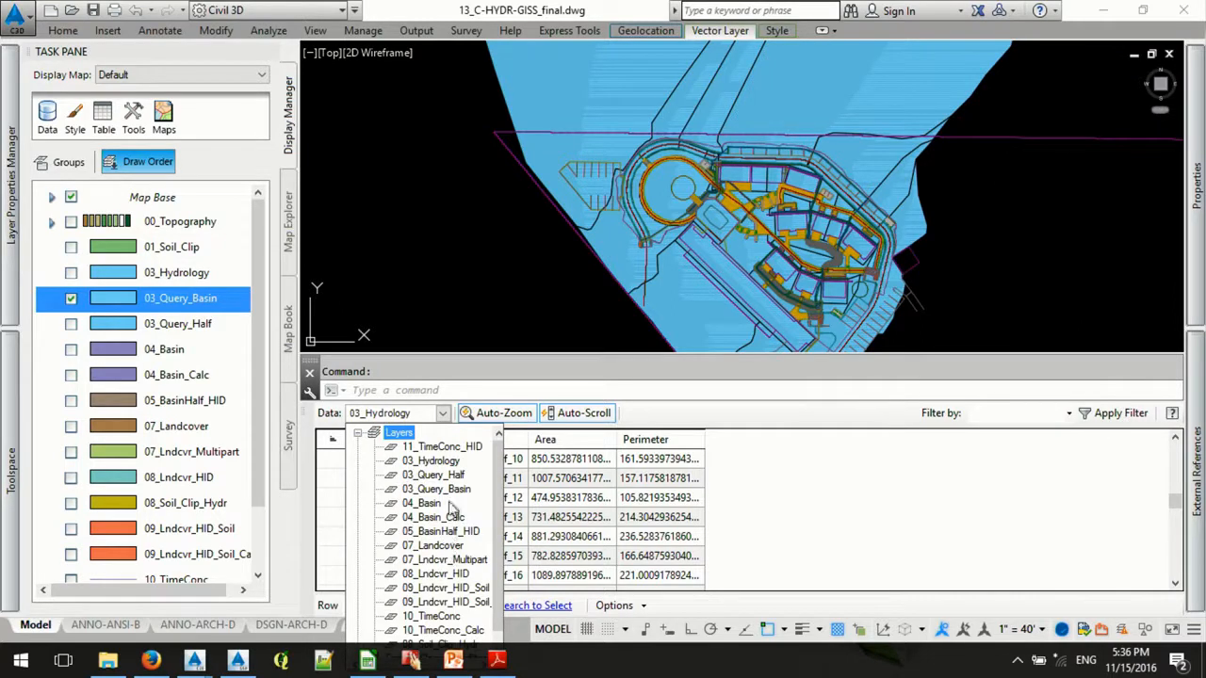
pyautogui.click(457, 490)
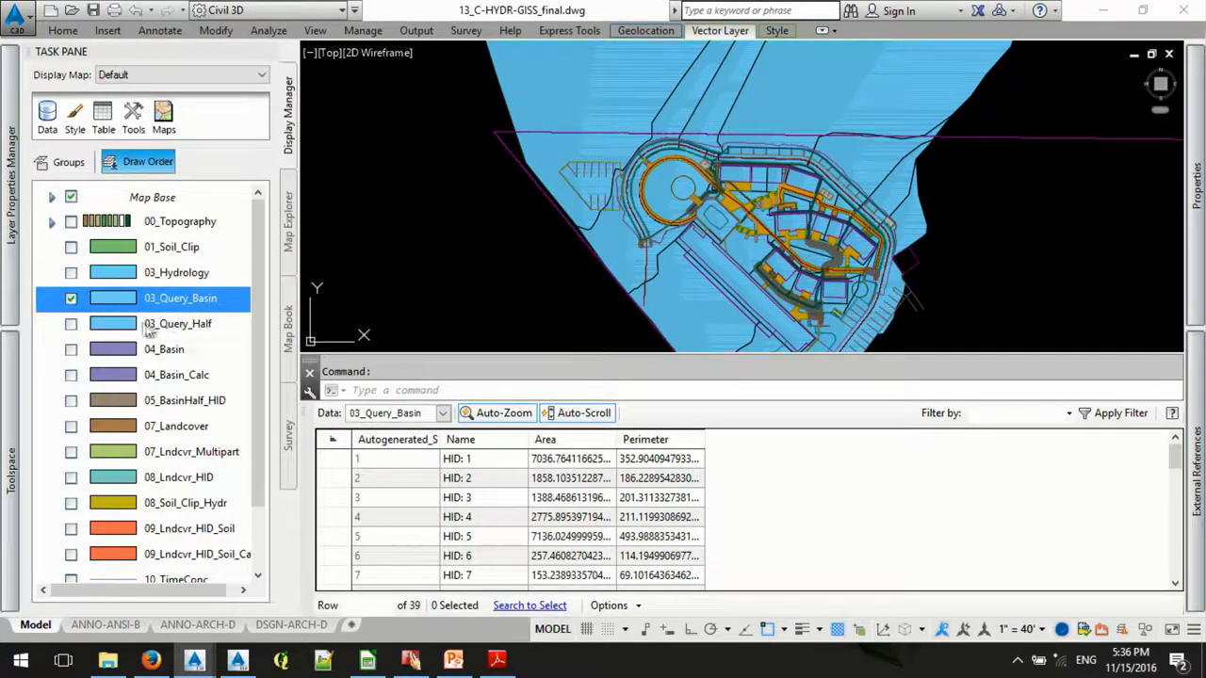
# - Briefly display 03_Query_Half, hide both query layers, and look at the layer operations available for 03_Query_Half
pyautogui.click(71, 324)
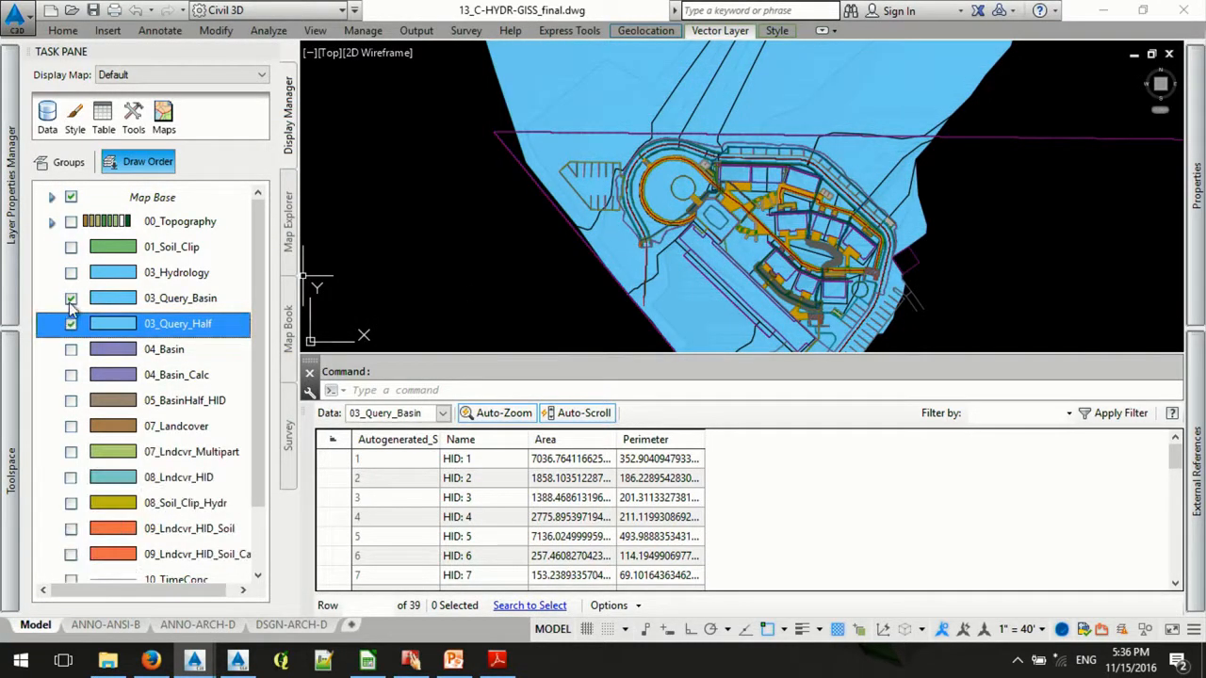
pyautogui.click(70, 297)
pyautogui.click(71, 323)
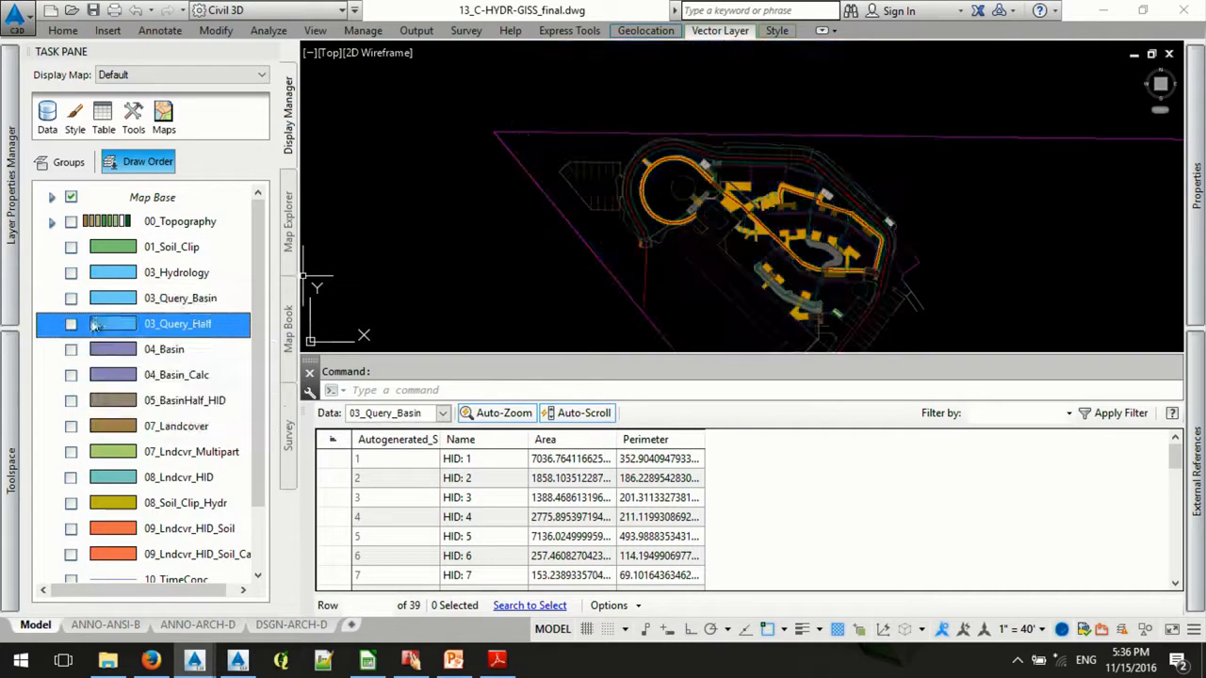
pyautogui.rightClick(166, 324)
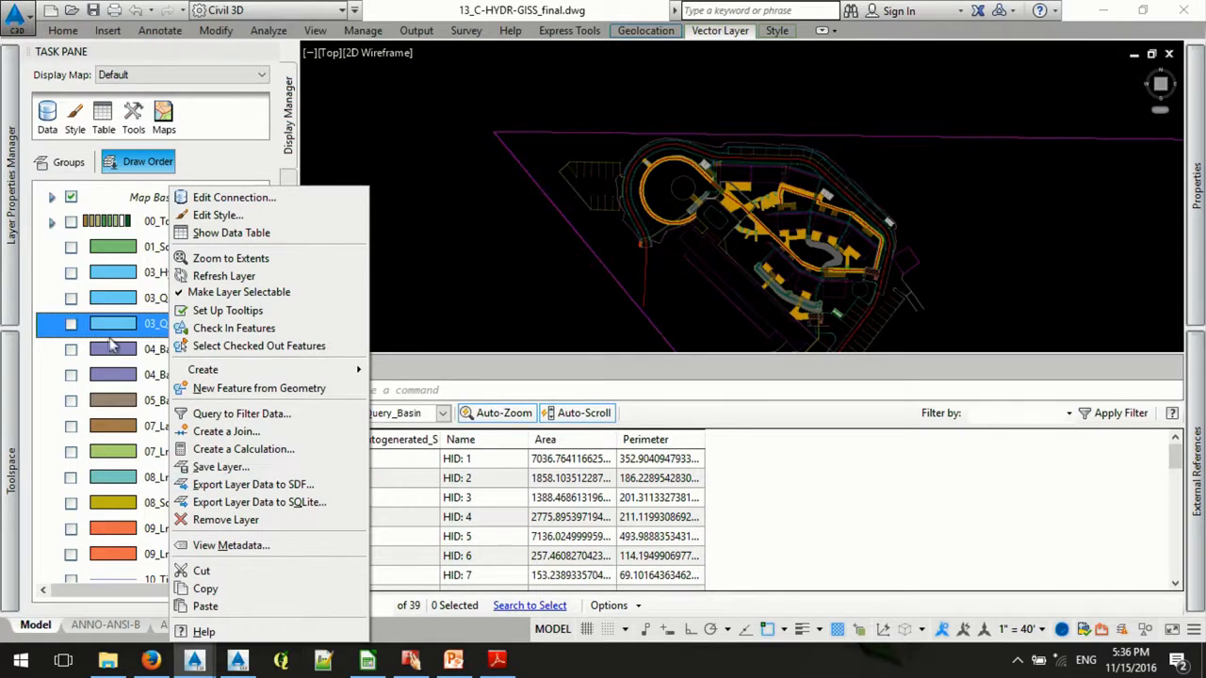
# - Display the 04_Basin_Calc layer on the map, leaving 04_Basin hidden after previewing it
pyautogui.click(76, 352)
pyautogui.click(73, 350)
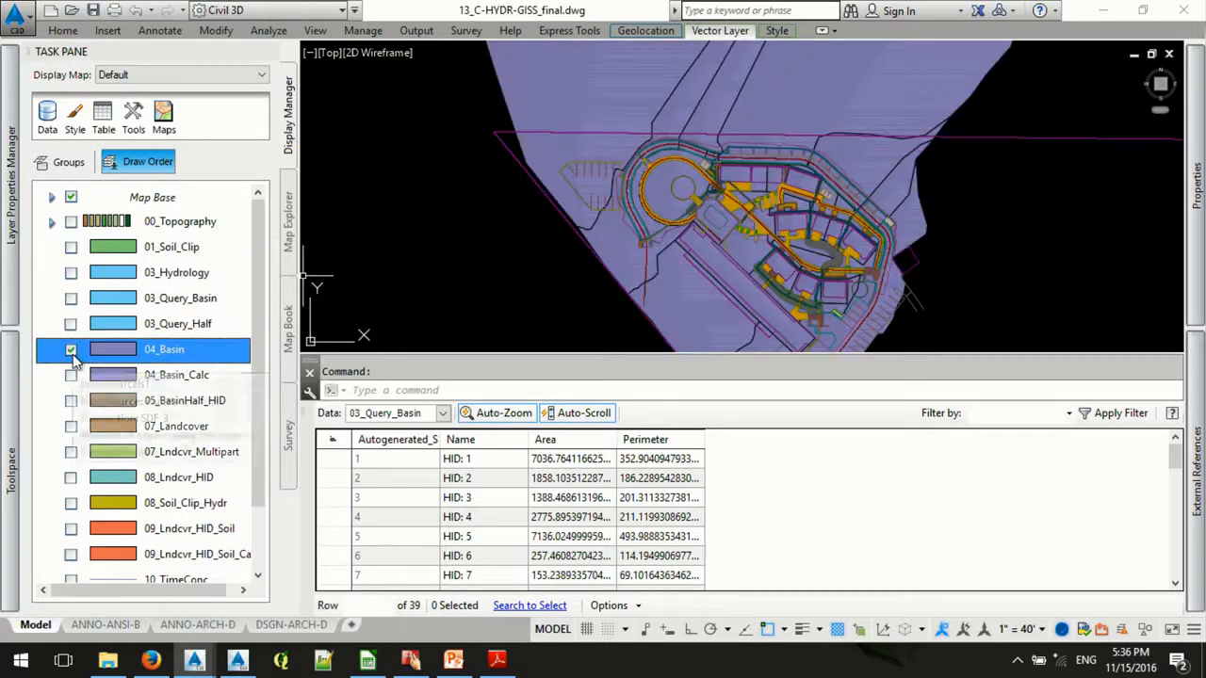
pyautogui.click(73, 375)
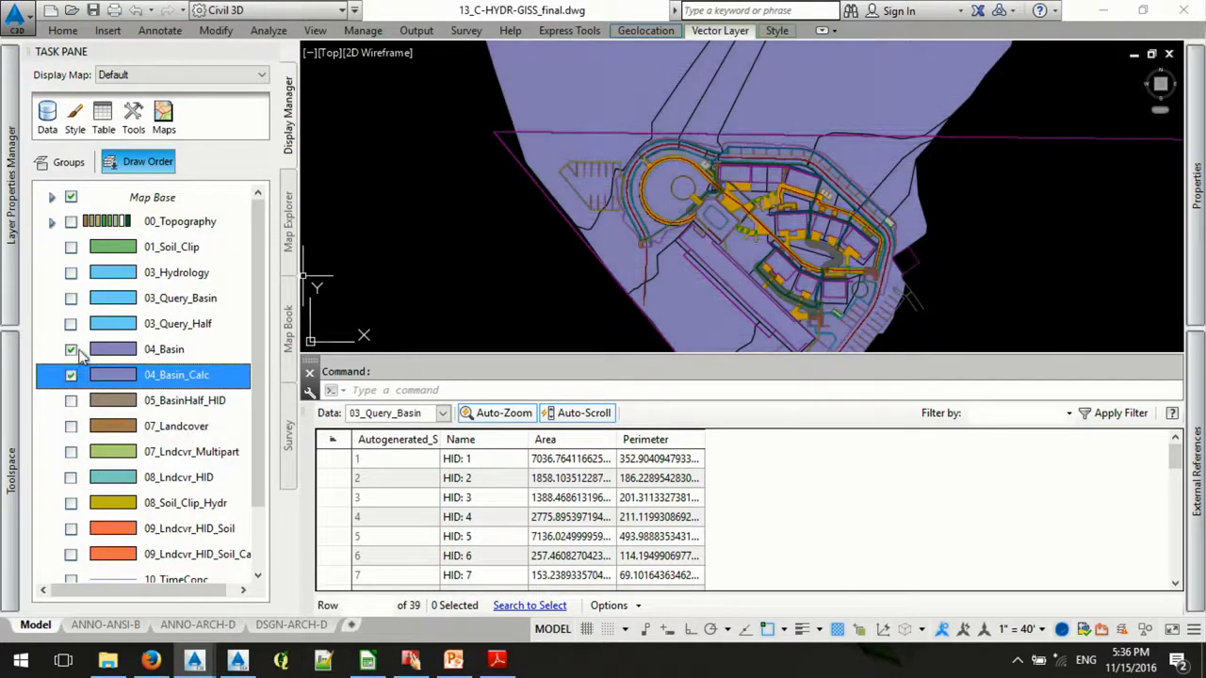
pyautogui.click(75, 350)
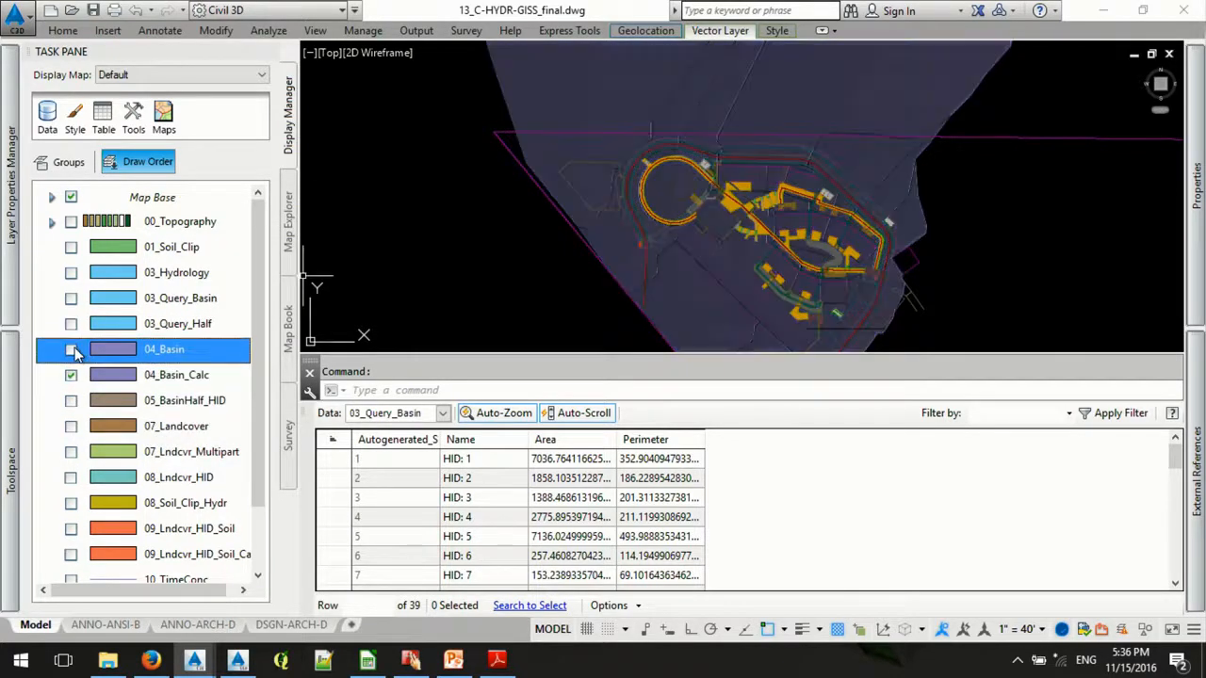
# - Load the 04_Basin_Calc layer into the data table to examine its calculated HID field
pyautogui.click(443, 415)
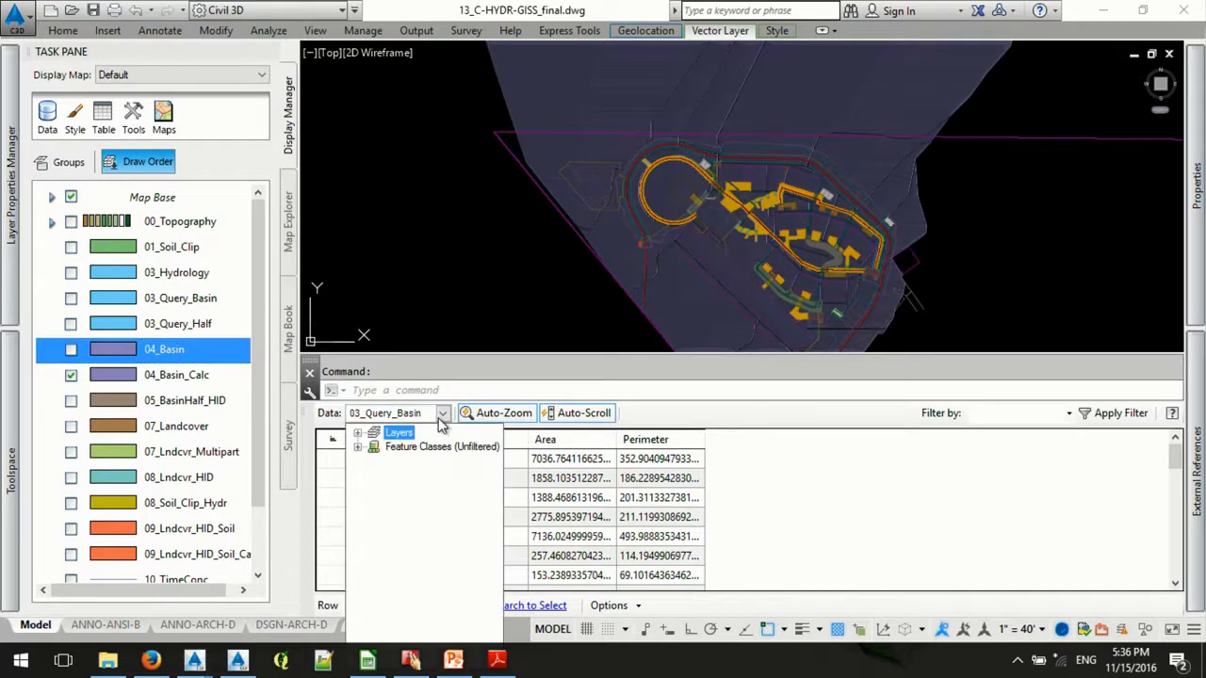
pyautogui.click(359, 439)
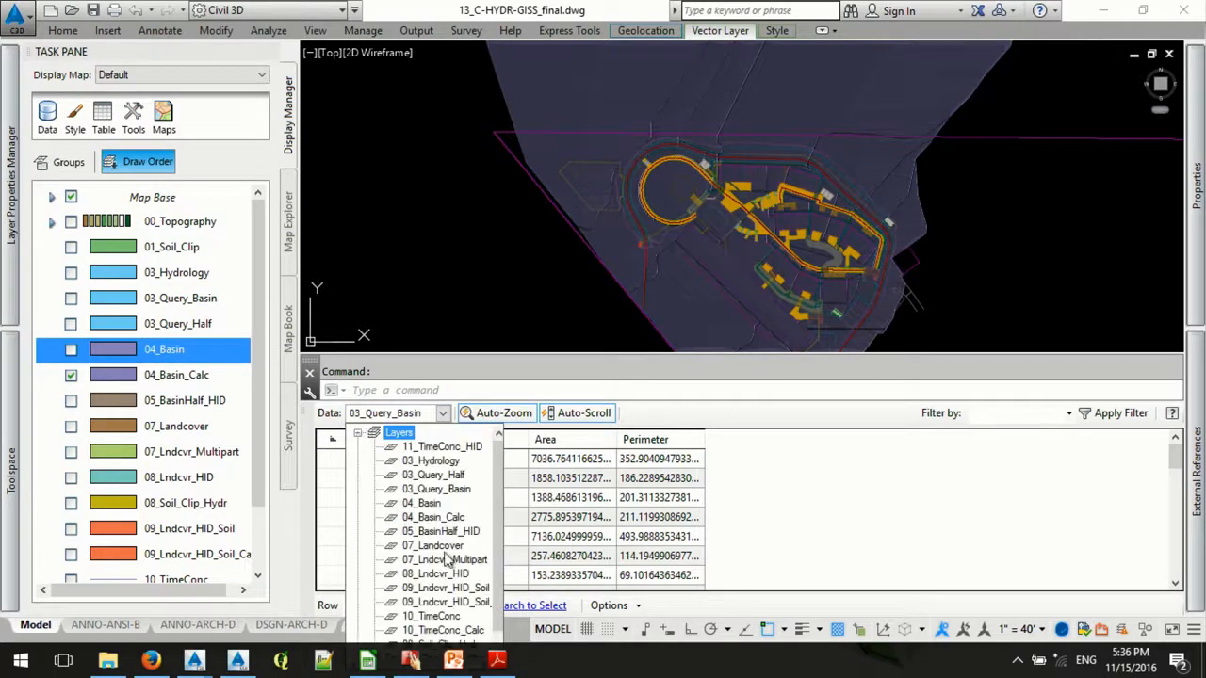
pyautogui.click(459, 523)
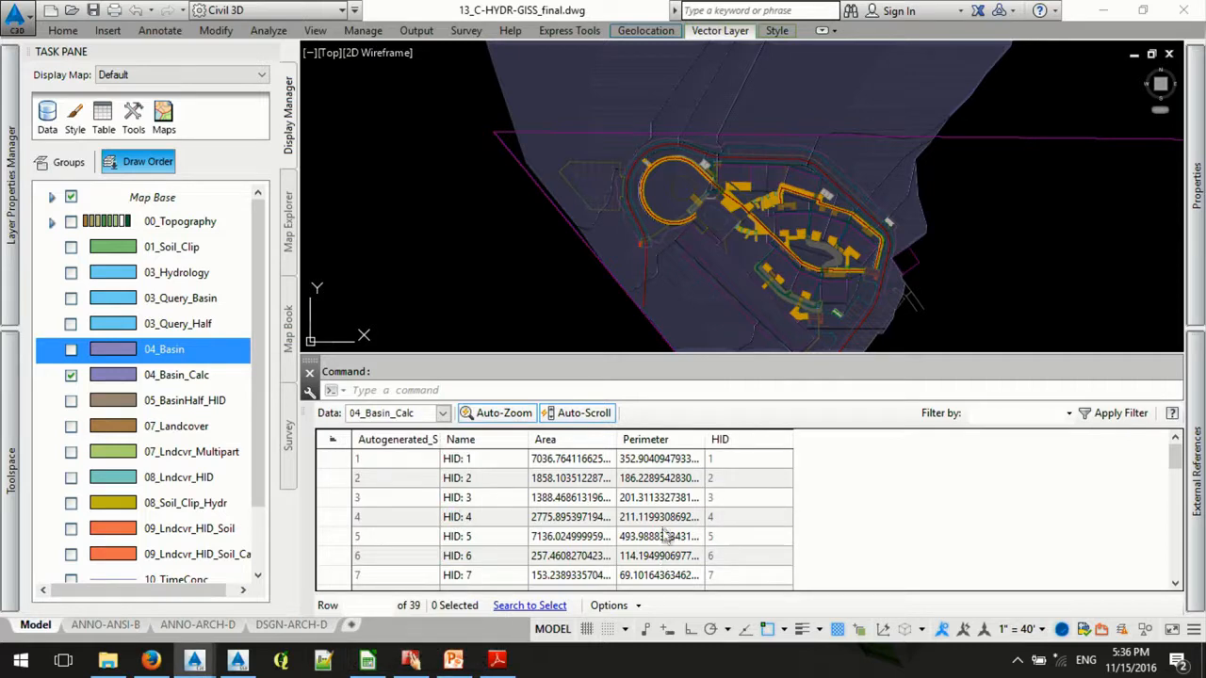
# - Inspect the expression behind the HID calculation without changing it, and hide the 04_Basin_Calc layer on the map
pyautogui.rightClick(740, 443)
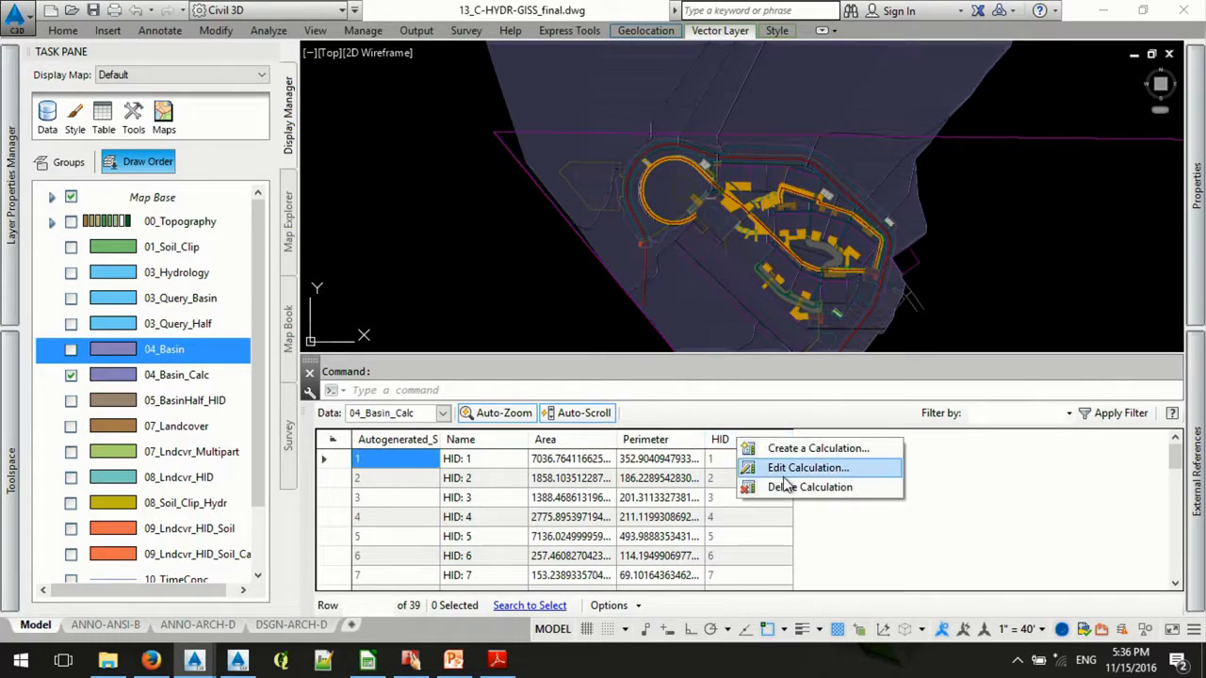
pyautogui.click(758, 466)
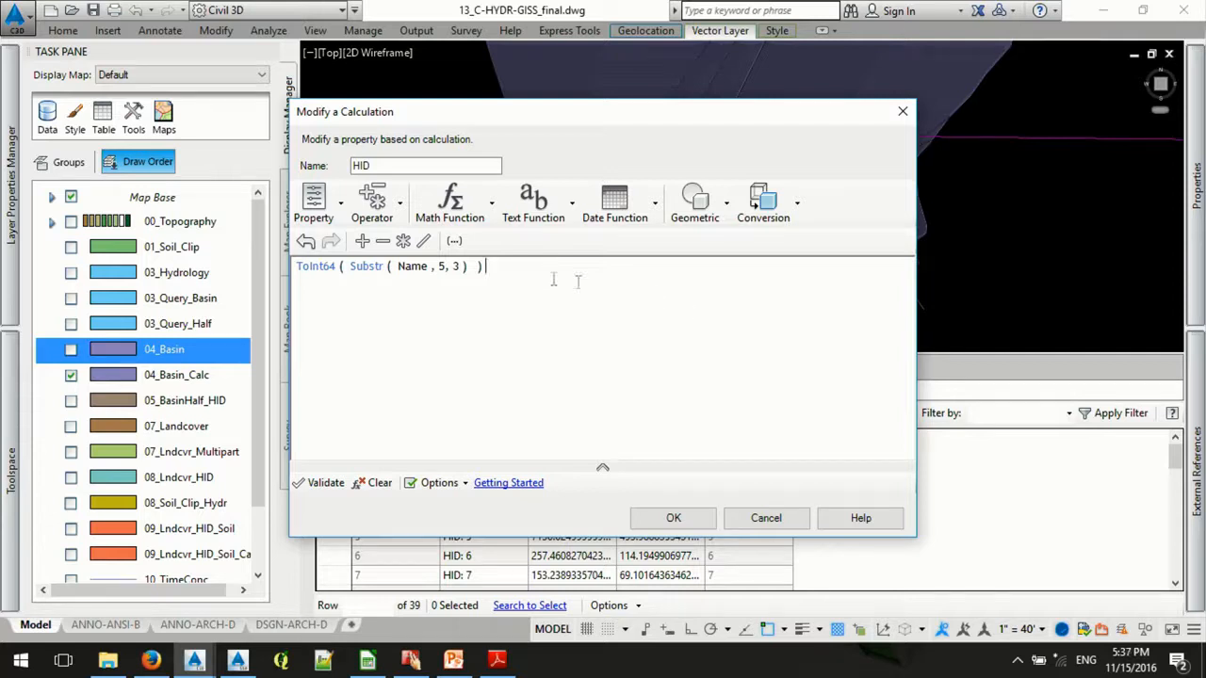
pyautogui.click(802, 527)
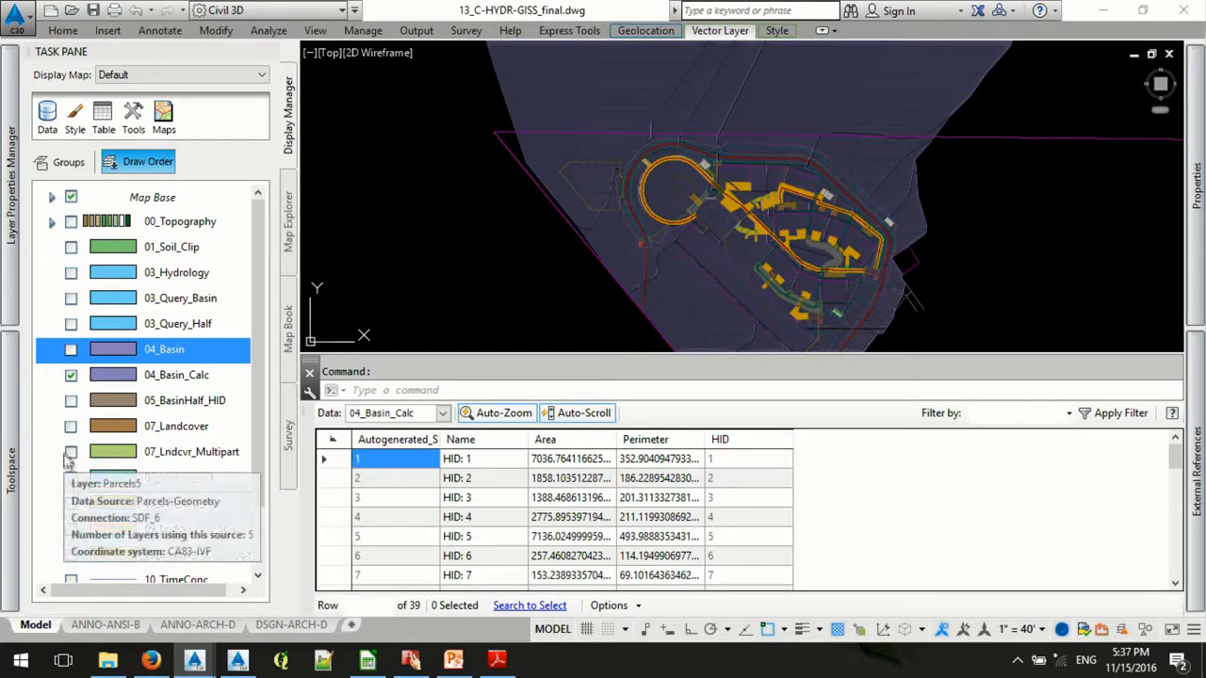
pyautogui.click(71, 375)
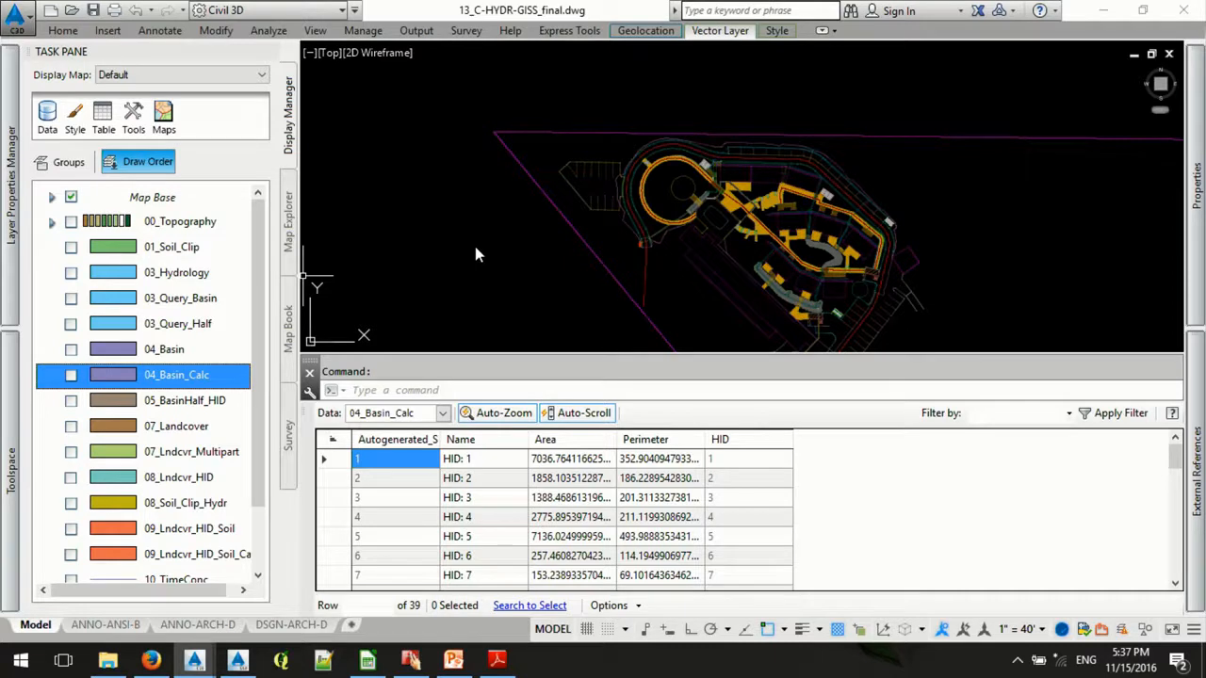
# - Start a MAPGISOVERLAY analysis with the 04_Basin_Calc polygons as its source
pyautogui.write('map')
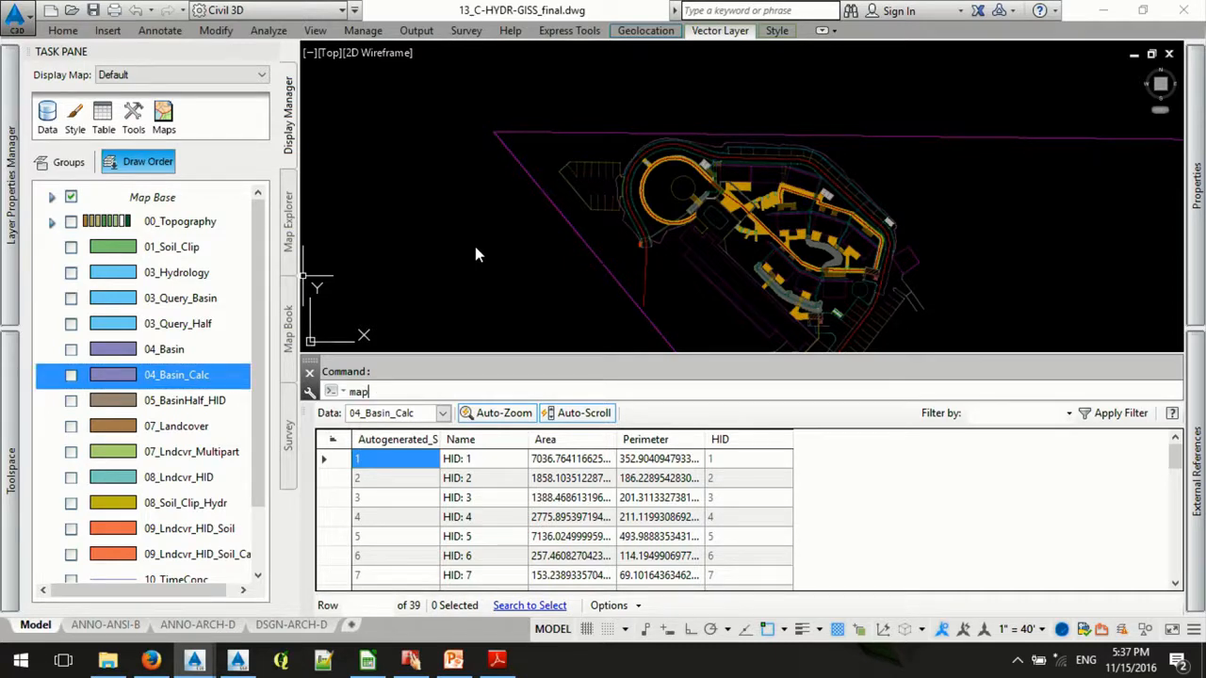
pyautogui.press('Escape')
pyautogui.write('mapgisovery')
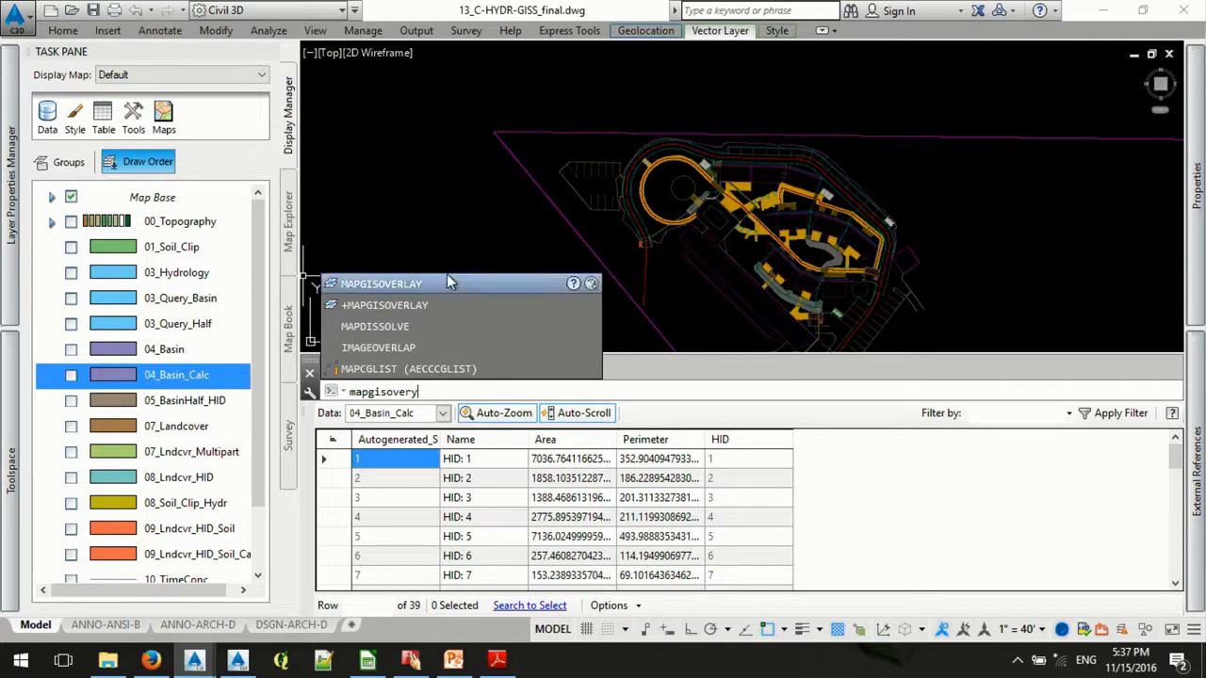
pyautogui.press('Escape')
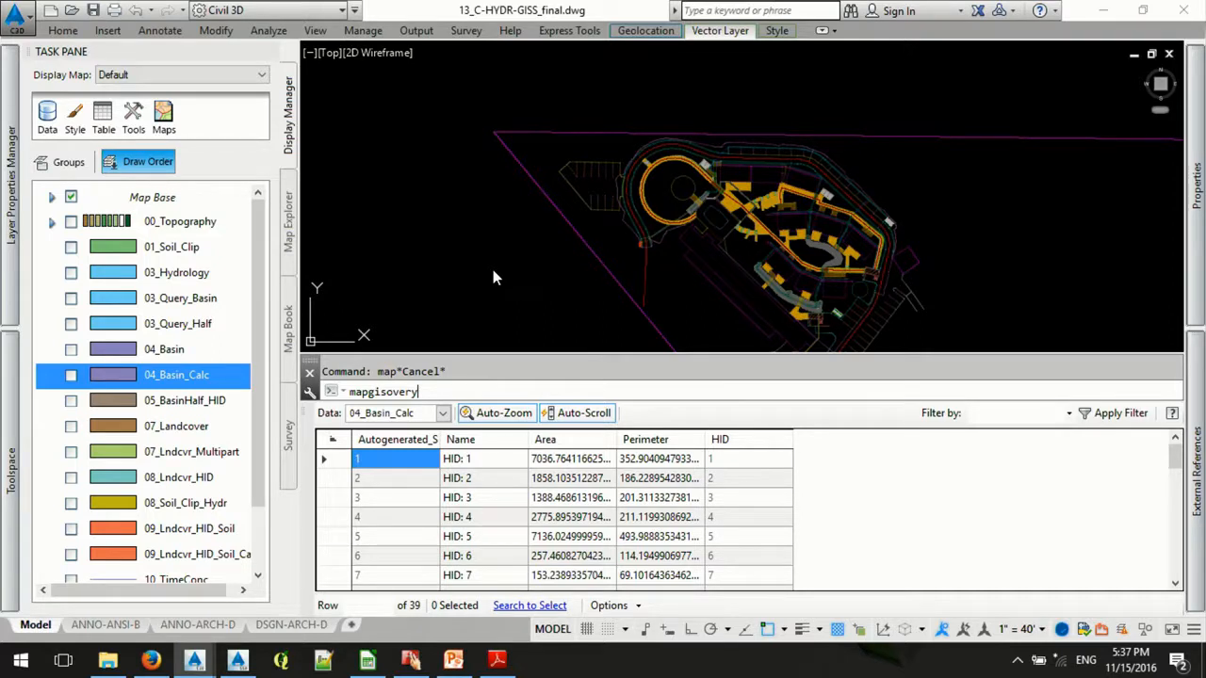
pyautogui.press('Return')
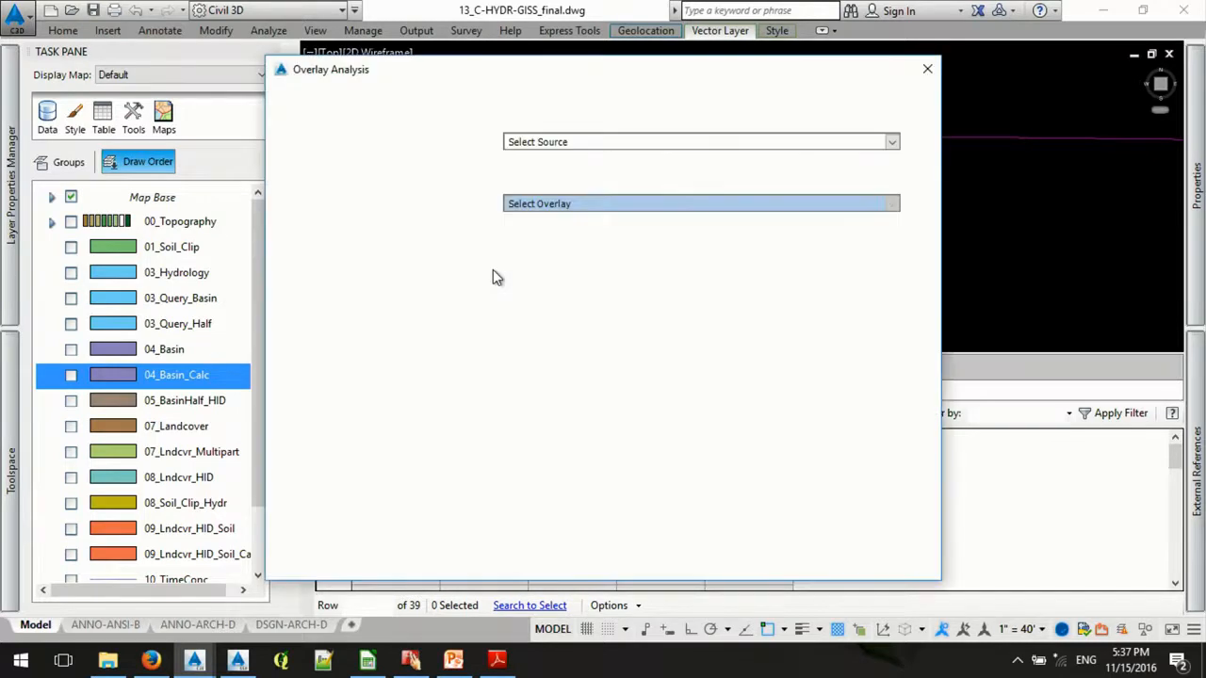
pyautogui.click(891, 142)
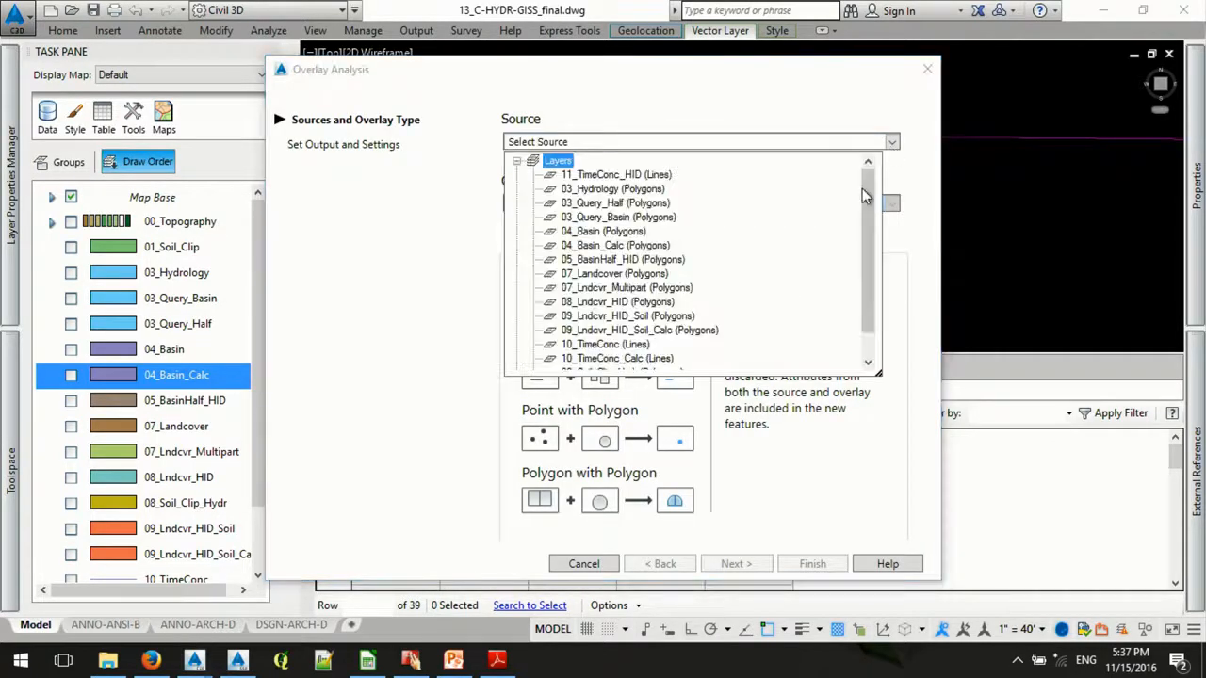
pyautogui.moveTo(865, 189); pyautogui.dragTo(865, 229)
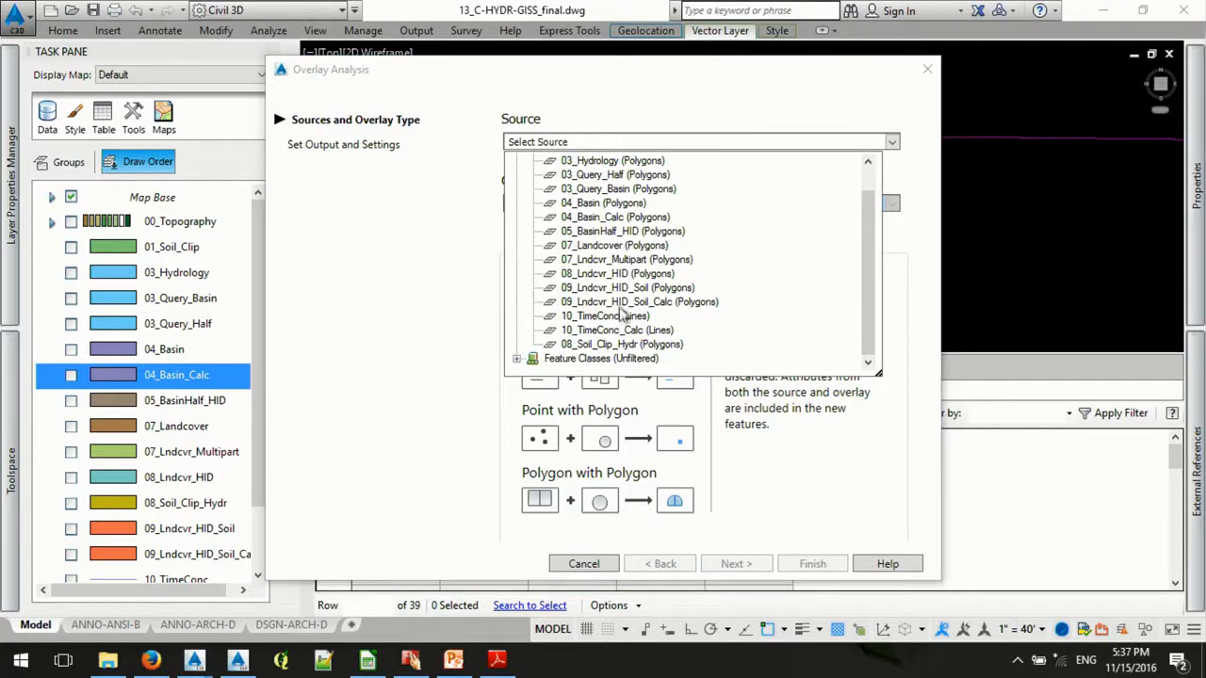
pyautogui.click(644, 219)
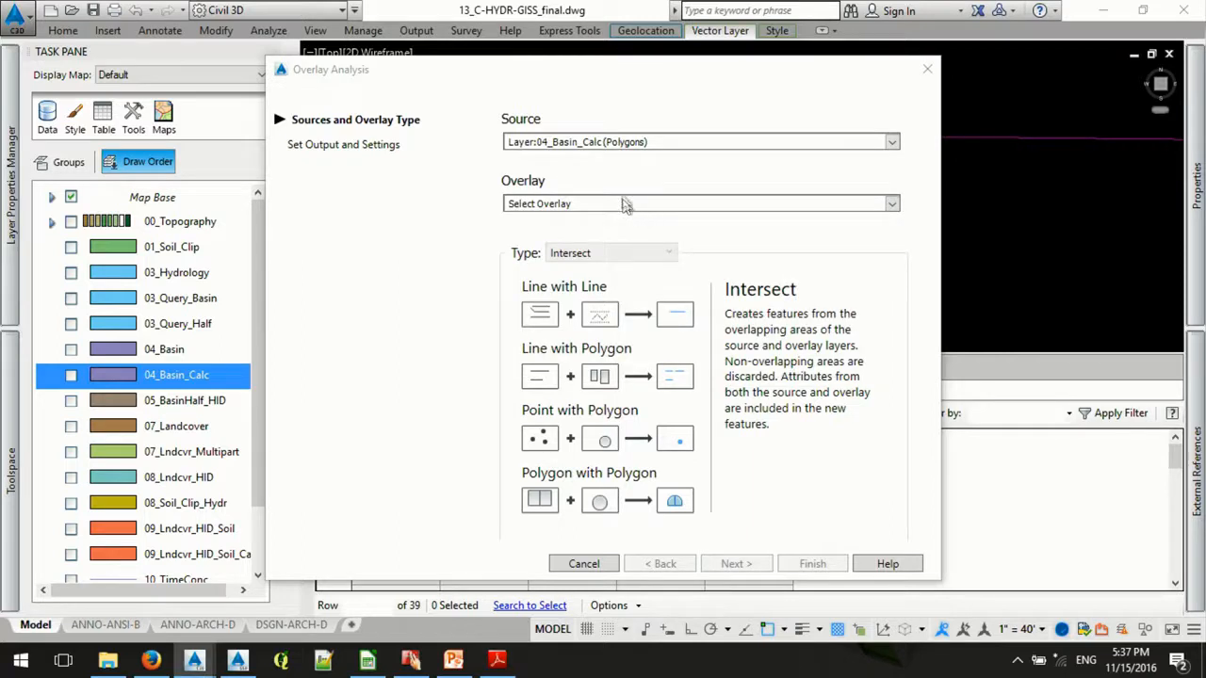
# - Choose 07_Lndcvr_Multipart as the Intersect overlay, review the output and tolerance settings, and cancel the analysis
pyautogui.click(892, 207)
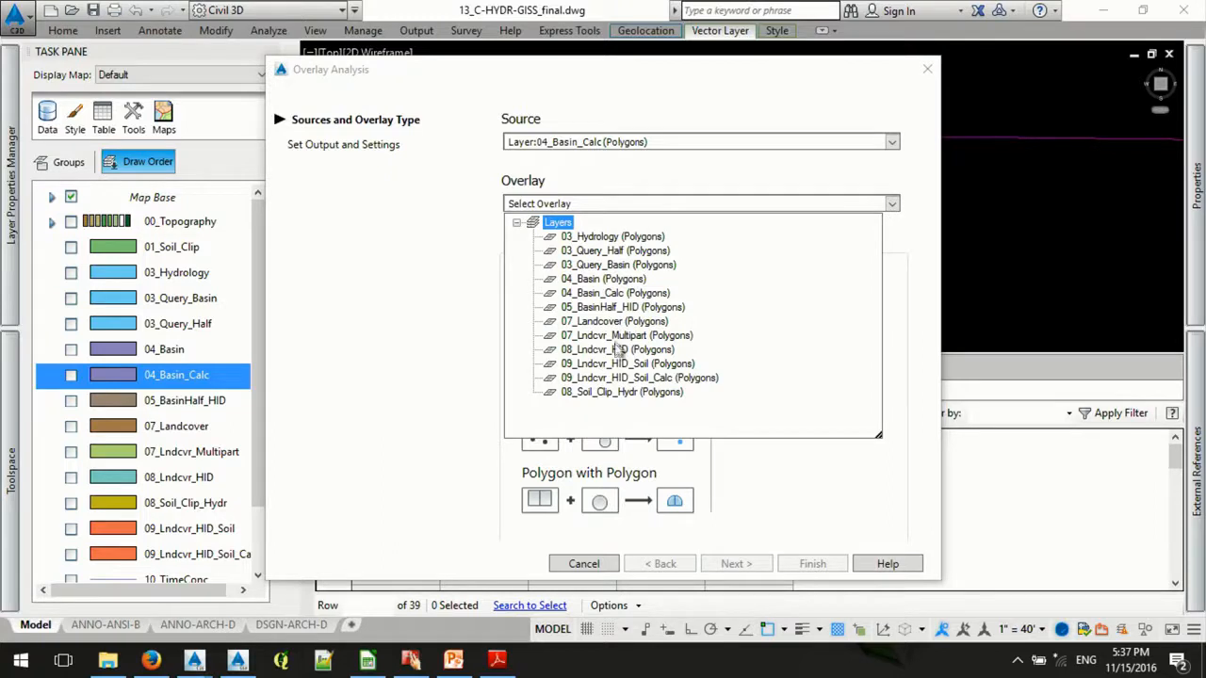
pyautogui.click(672, 335)
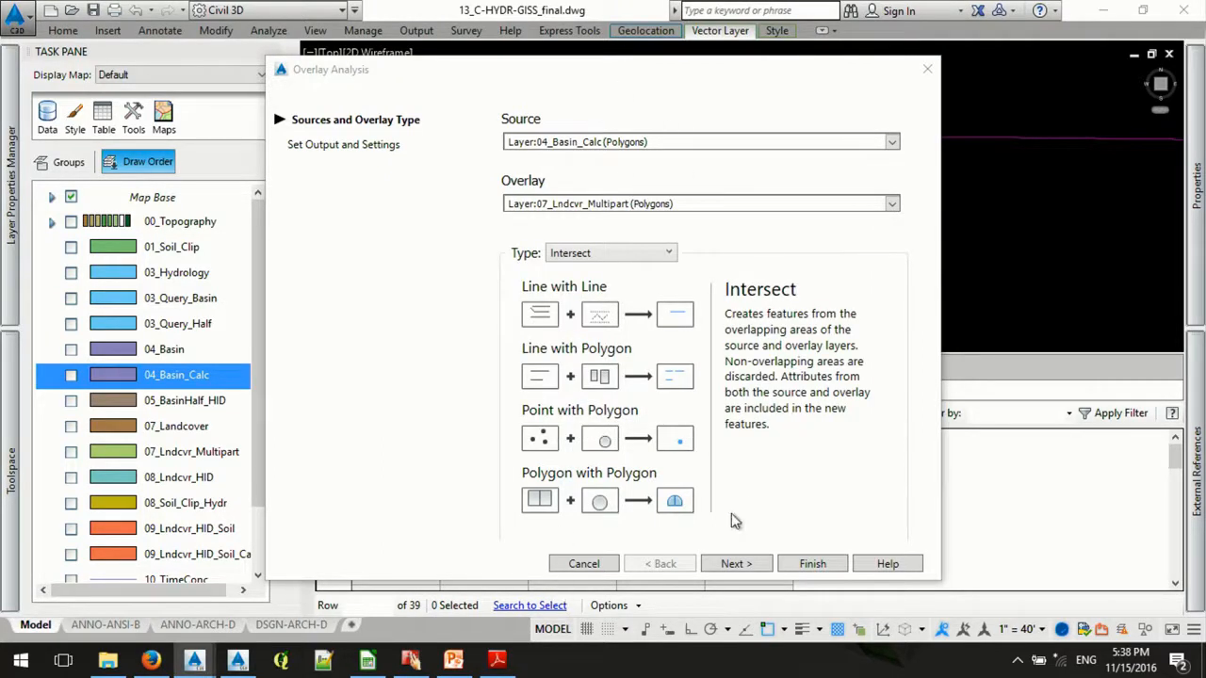
pyautogui.click(735, 564)
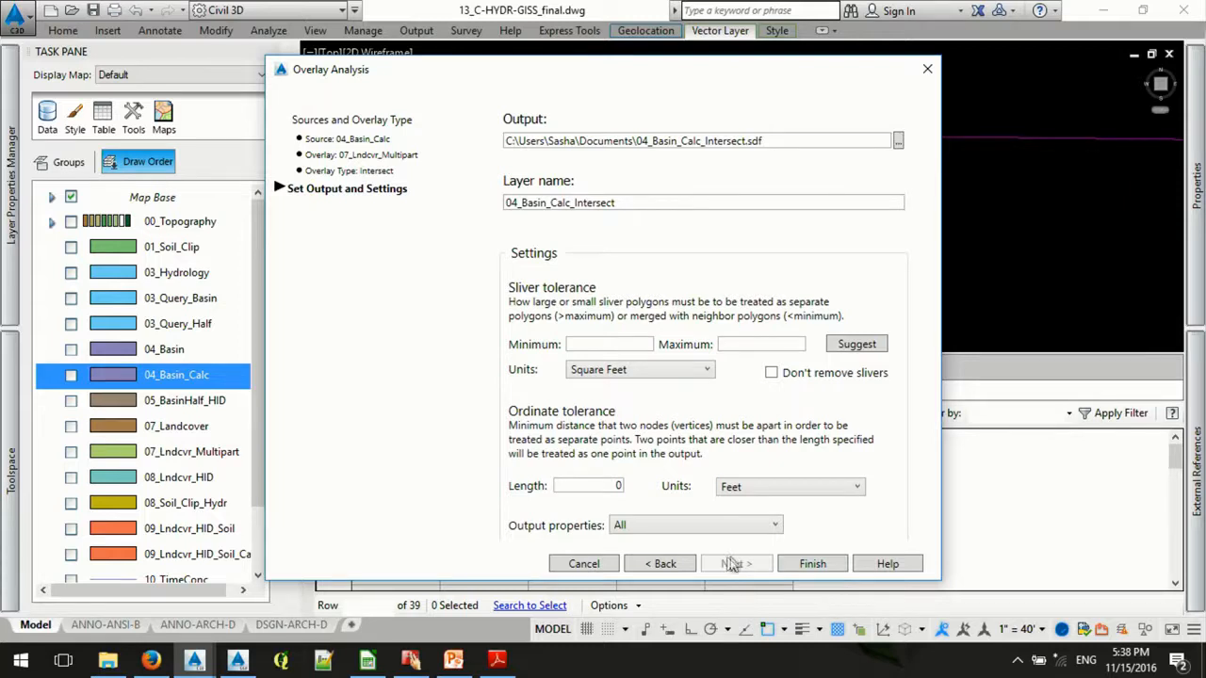
pyautogui.click(608, 563)
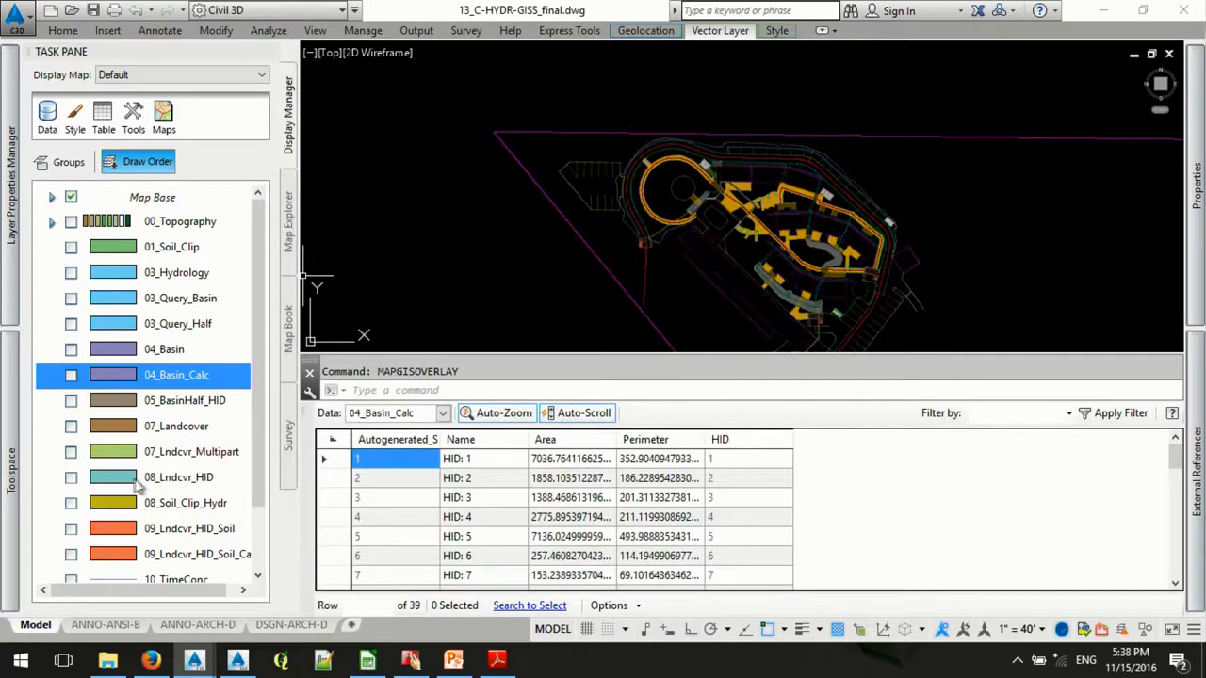
# - Display the 08_Lndcvr_HID layer on the map and load it into the data table
pyautogui.click(71, 477)
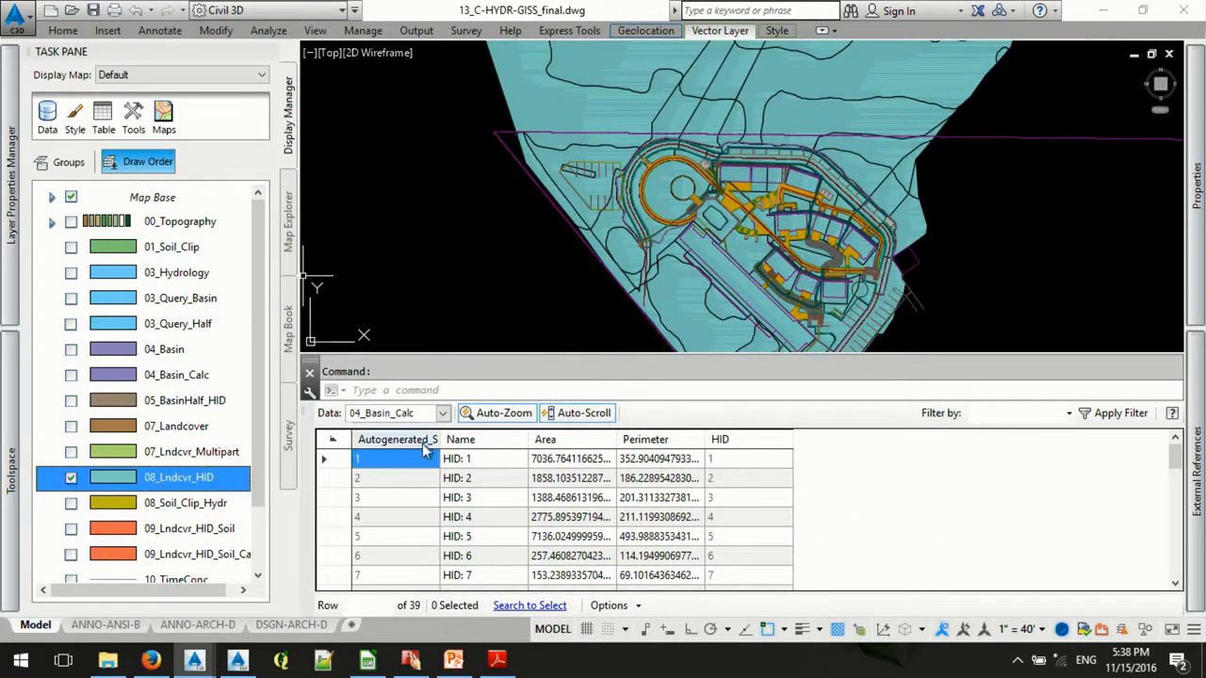
pyautogui.click(442, 415)
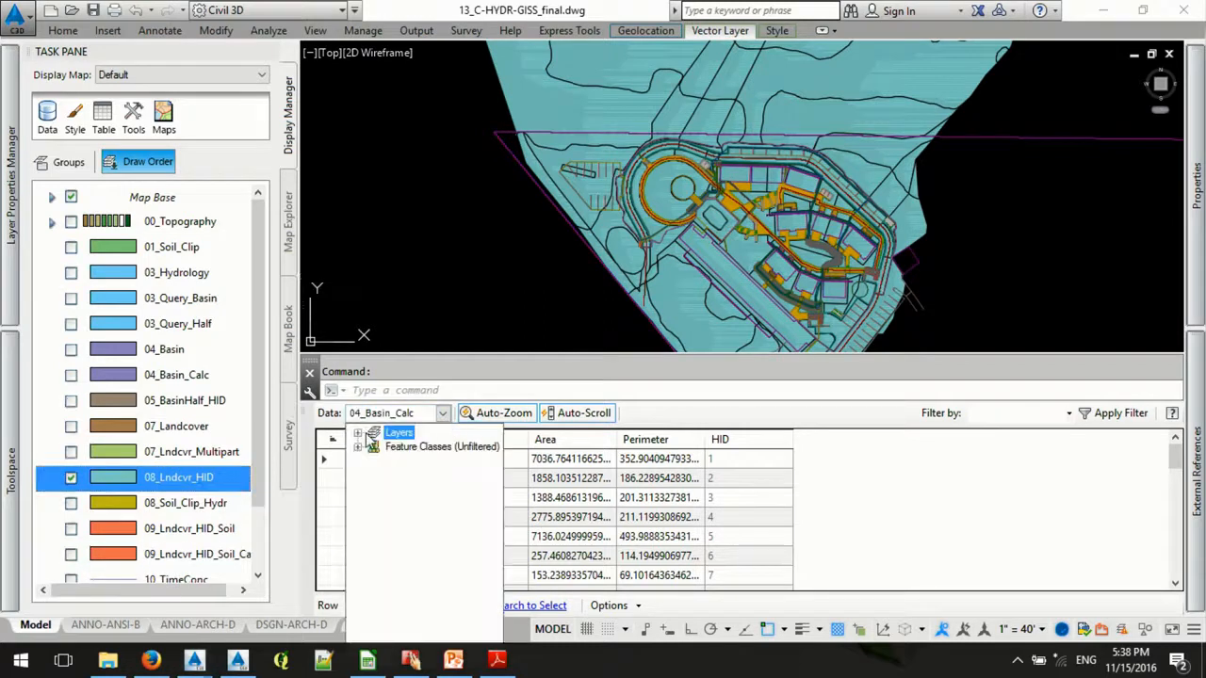
pyautogui.click(359, 434)
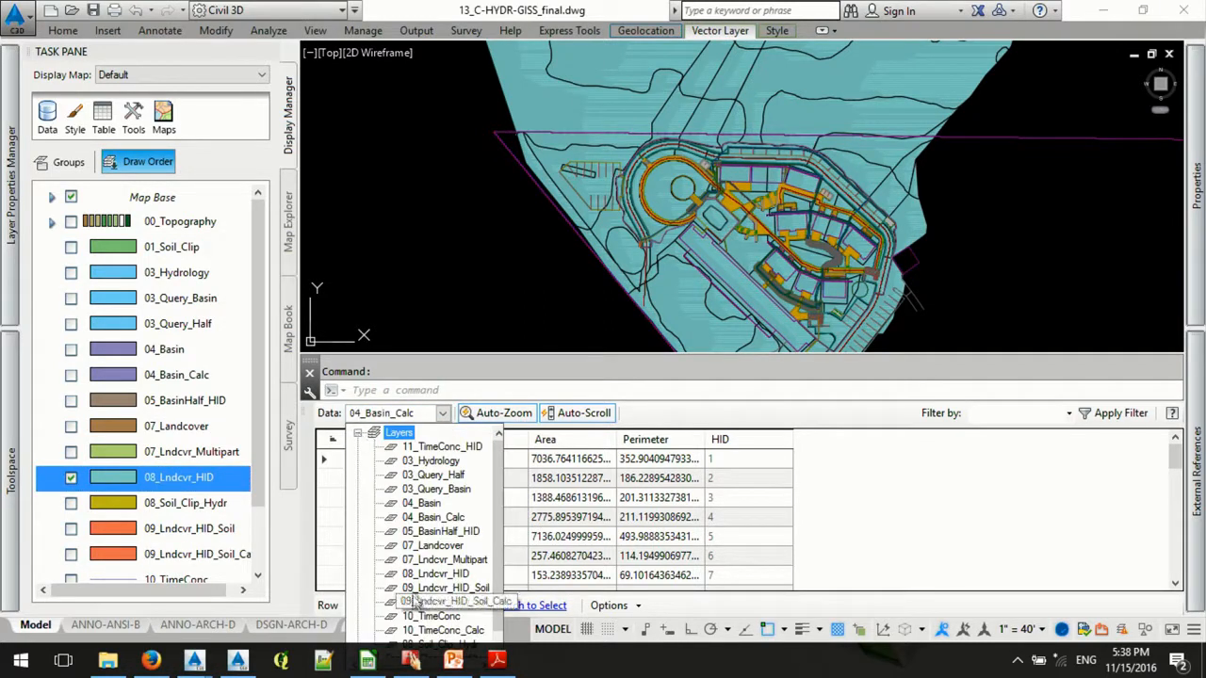
pyautogui.click(429, 575)
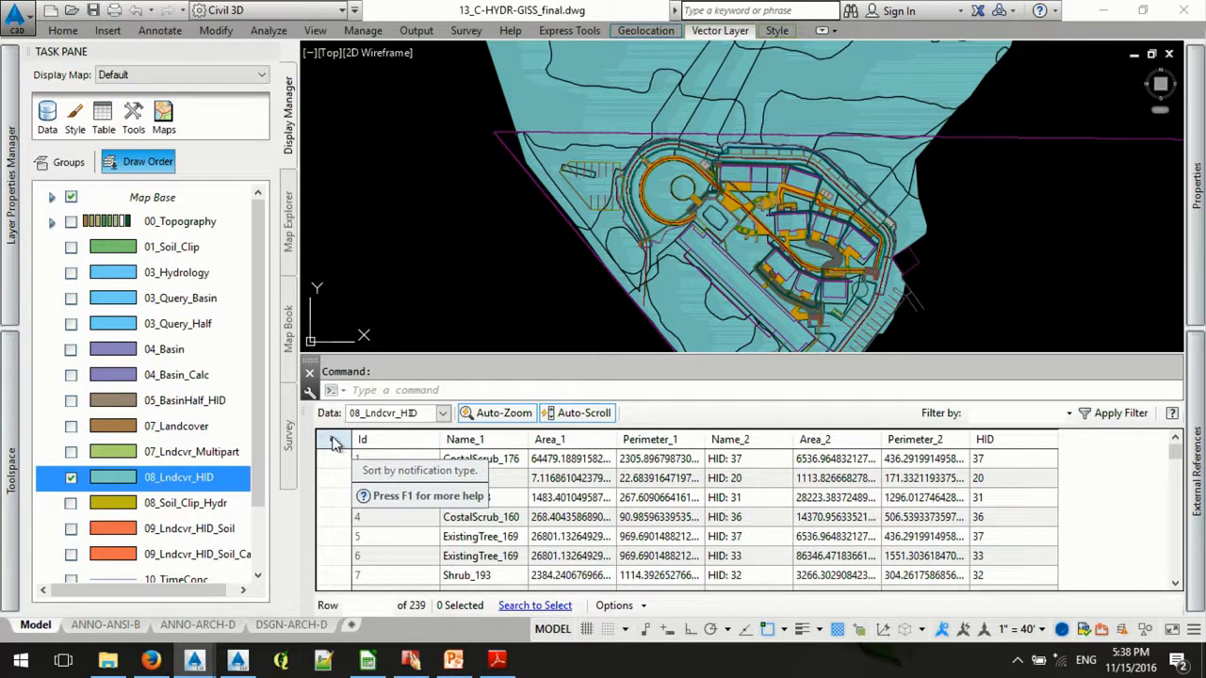
# - Select all 08_Lndcvr_HID records, look in the 04_GIS_Table folder as the CSV export destination, and cancel the export
pyautogui.click(335, 443)
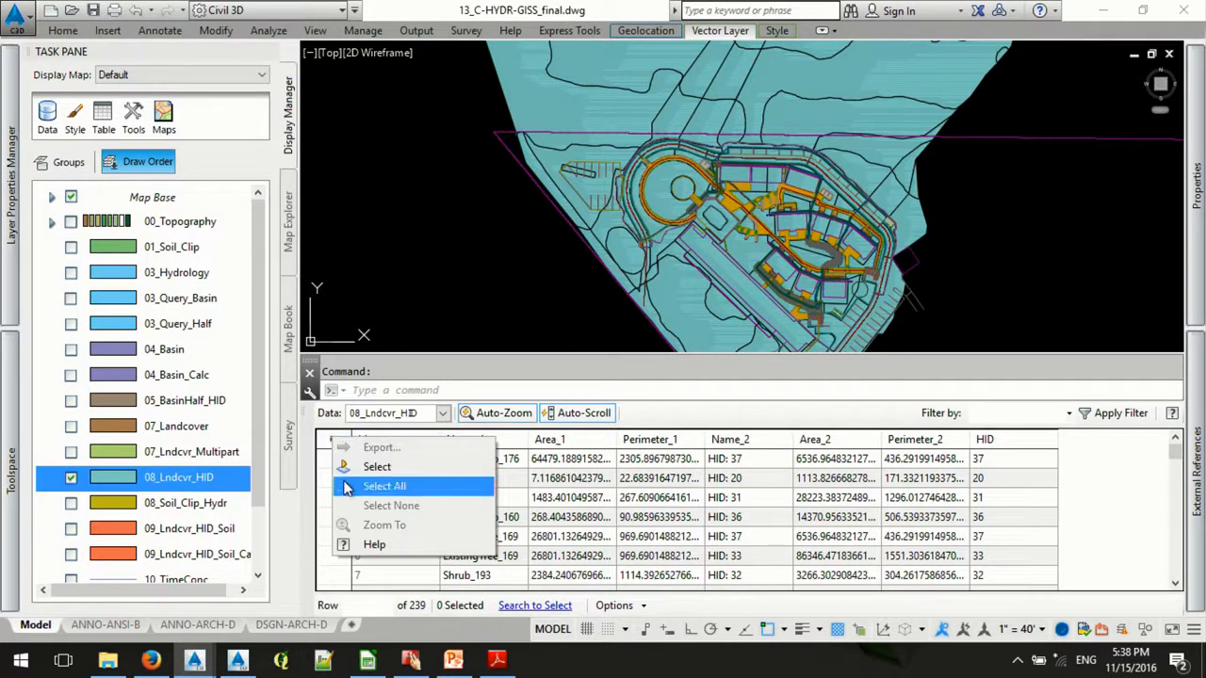
pyautogui.click(385, 486)
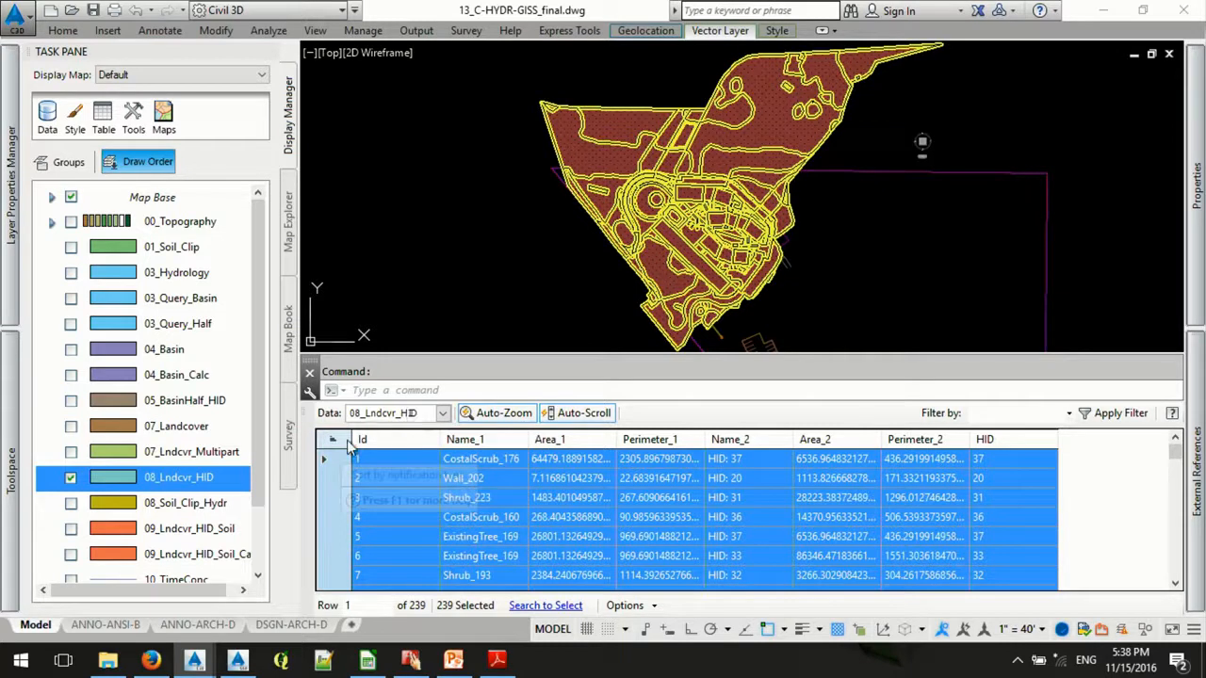
pyautogui.rightClick(349, 452)
pyautogui.press('Escape')
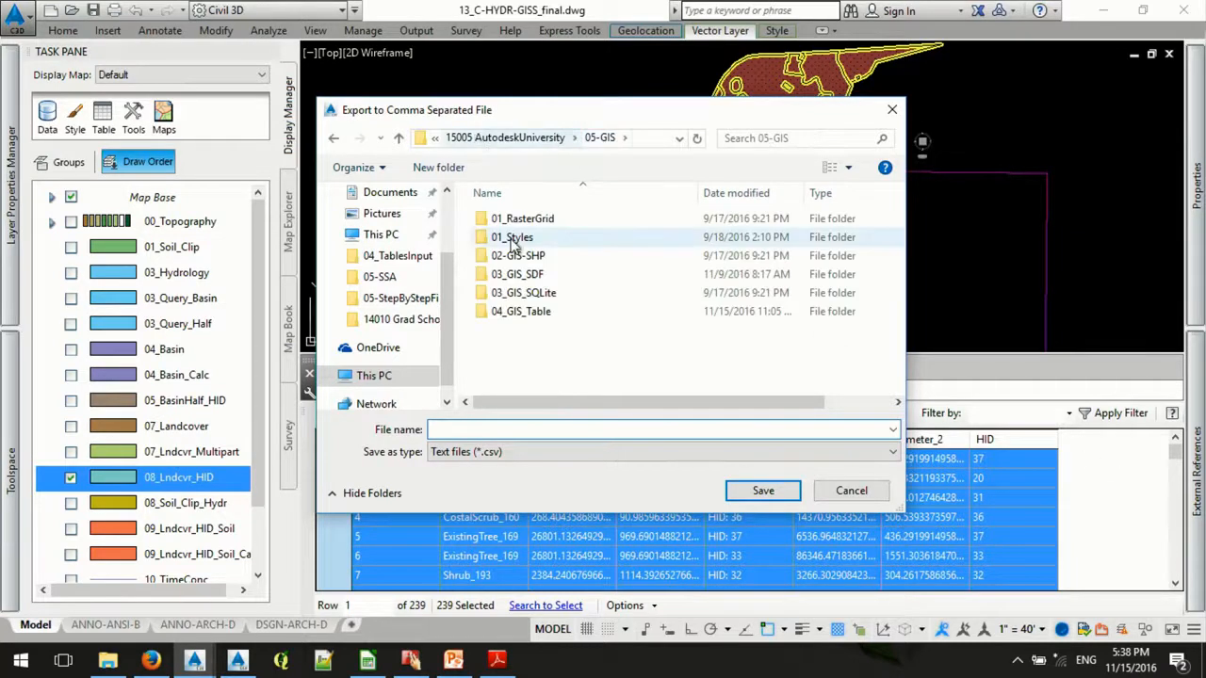
pyautogui.doubleClick(519, 311)
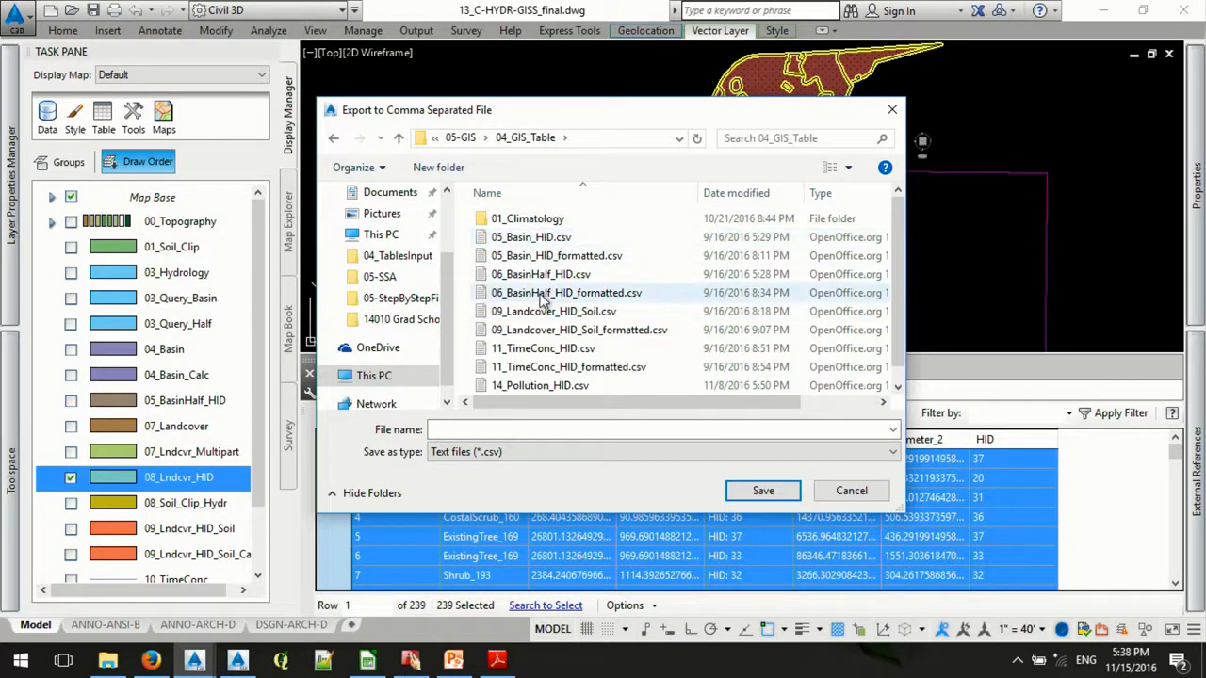
pyautogui.click(851, 491)
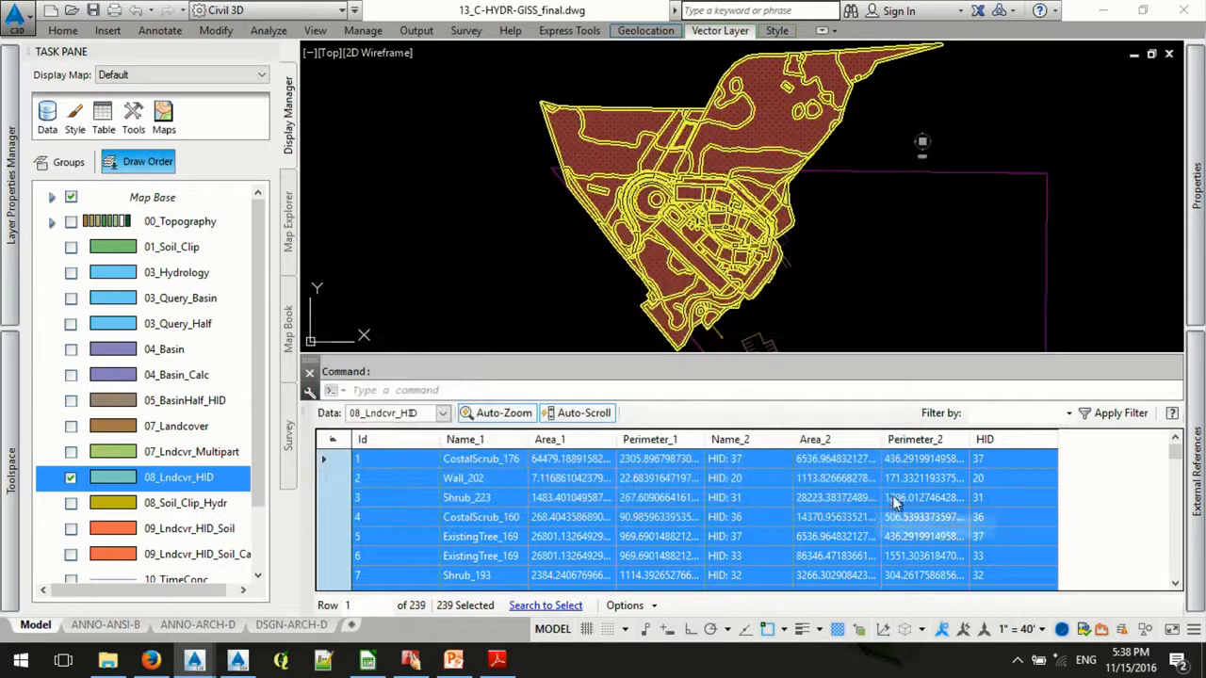
# - Switch to CalcSubasin.xlsx in LibreOffice Calc, examine the Avg CN formula in cell M3, and return to the drawing
pyautogui.click(366, 661)
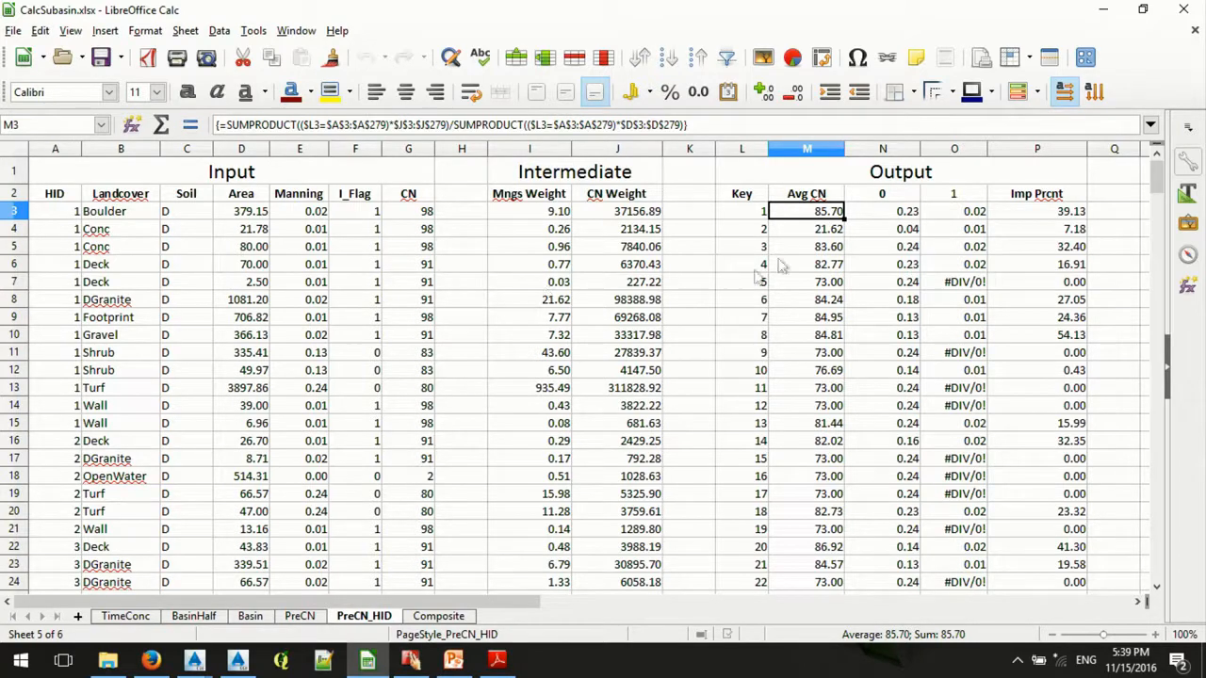
pyautogui.click(649, 124)
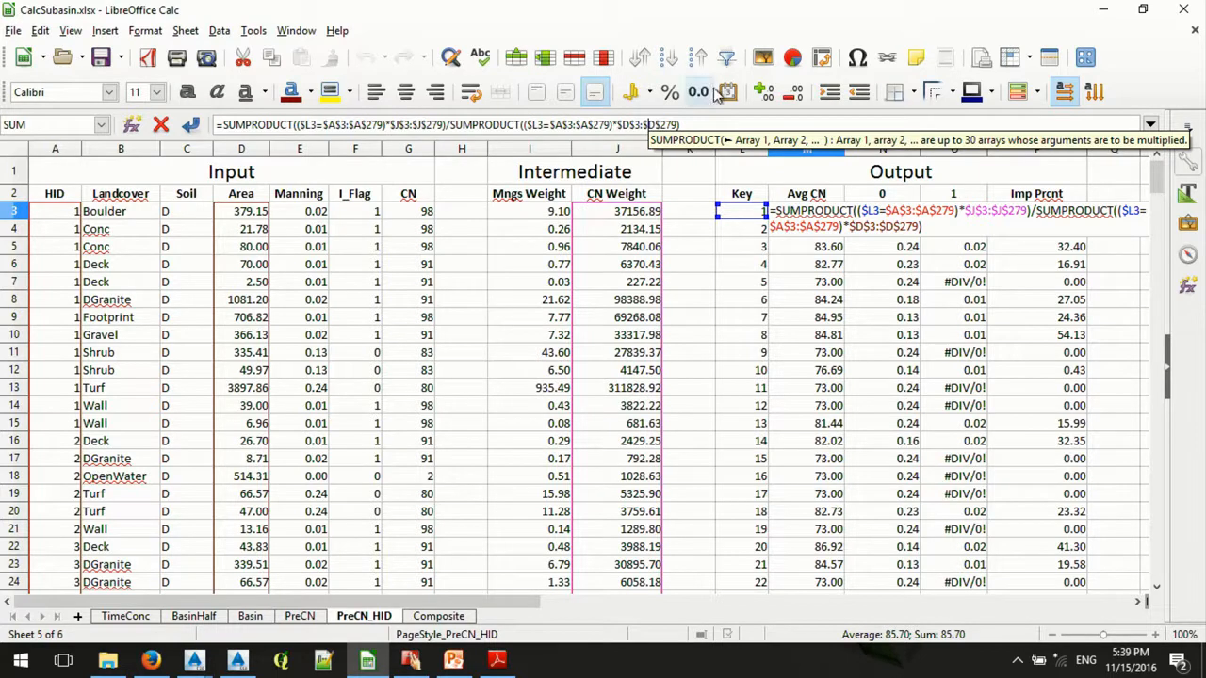
pyautogui.click(1108, 8)
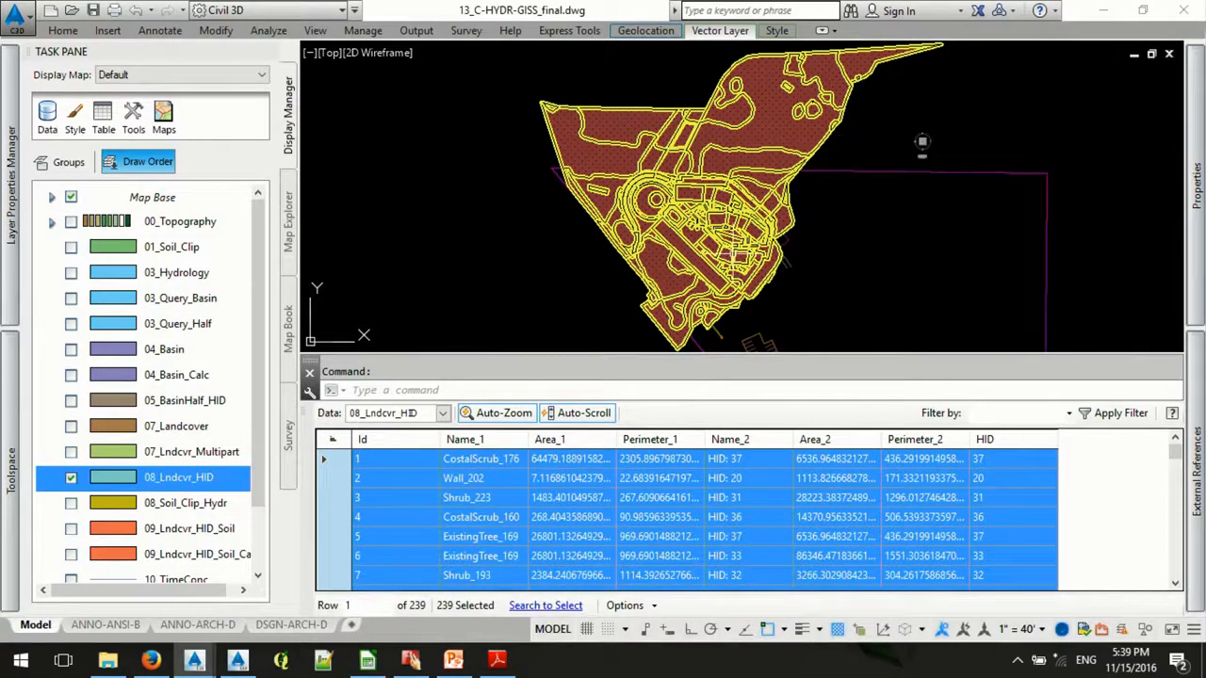
pyautogui.press('Escape')
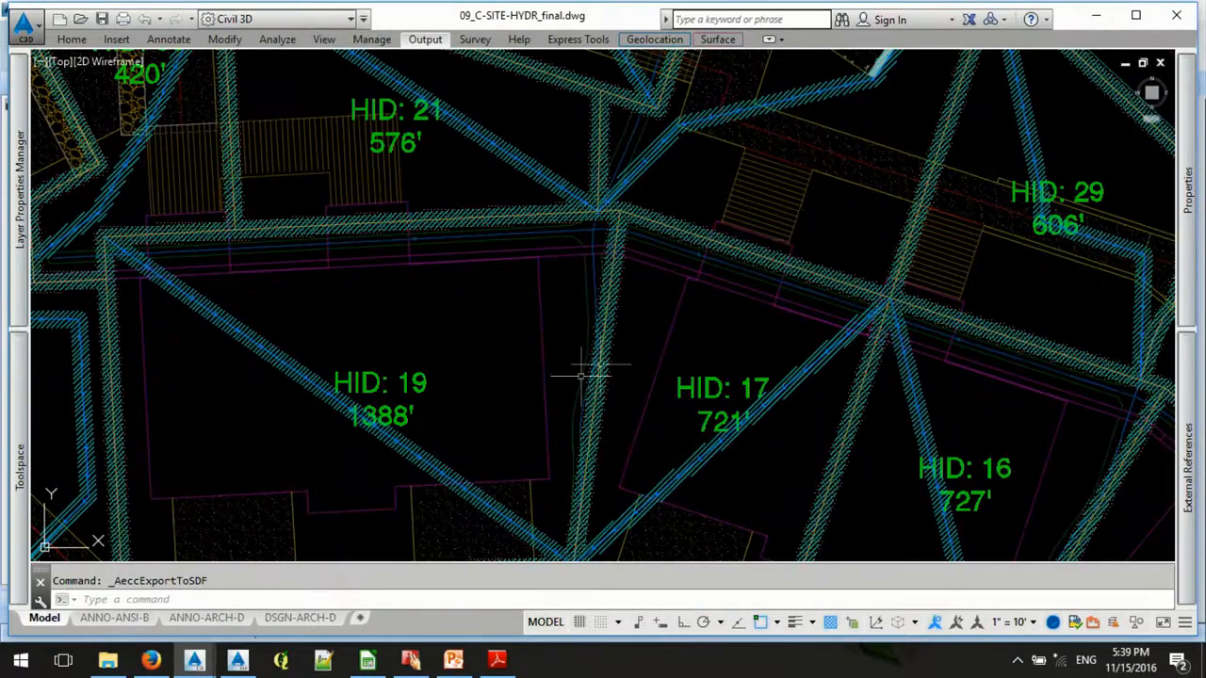
# - Switch to Storm and Sanitary Analysis and open the GIS Import wizard
pyautogui.click(237, 659)
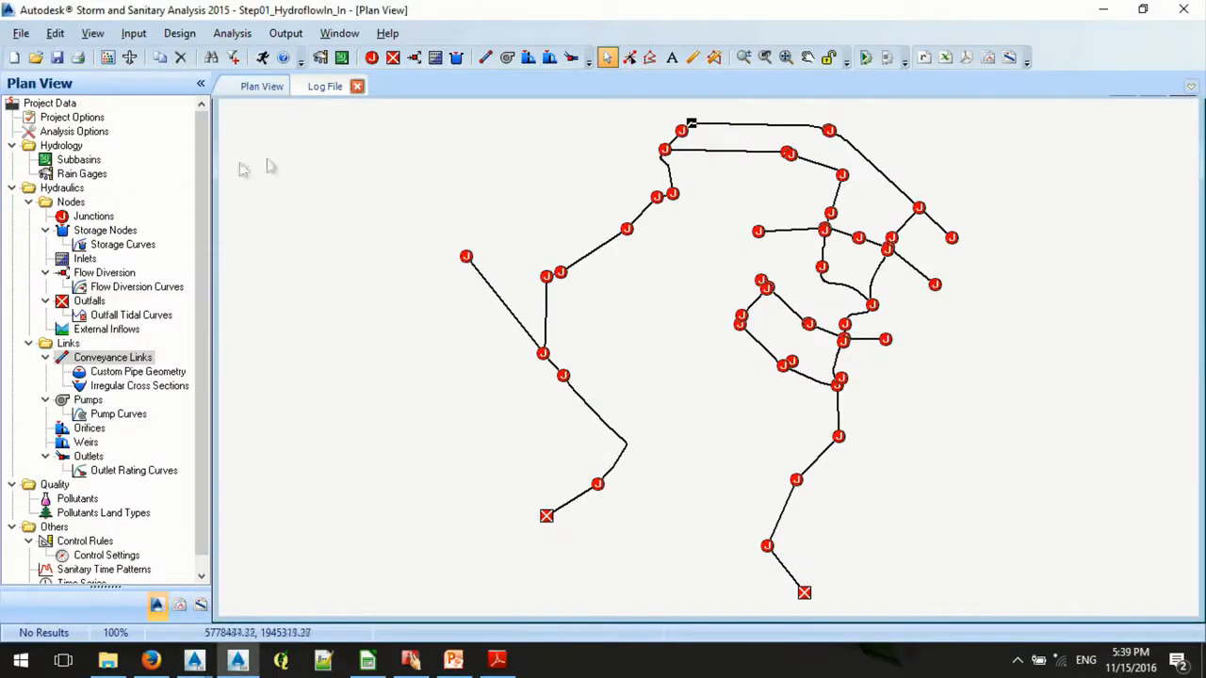
pyautogui.click(23, 35)
pyautogui.moveTo(121, 229)
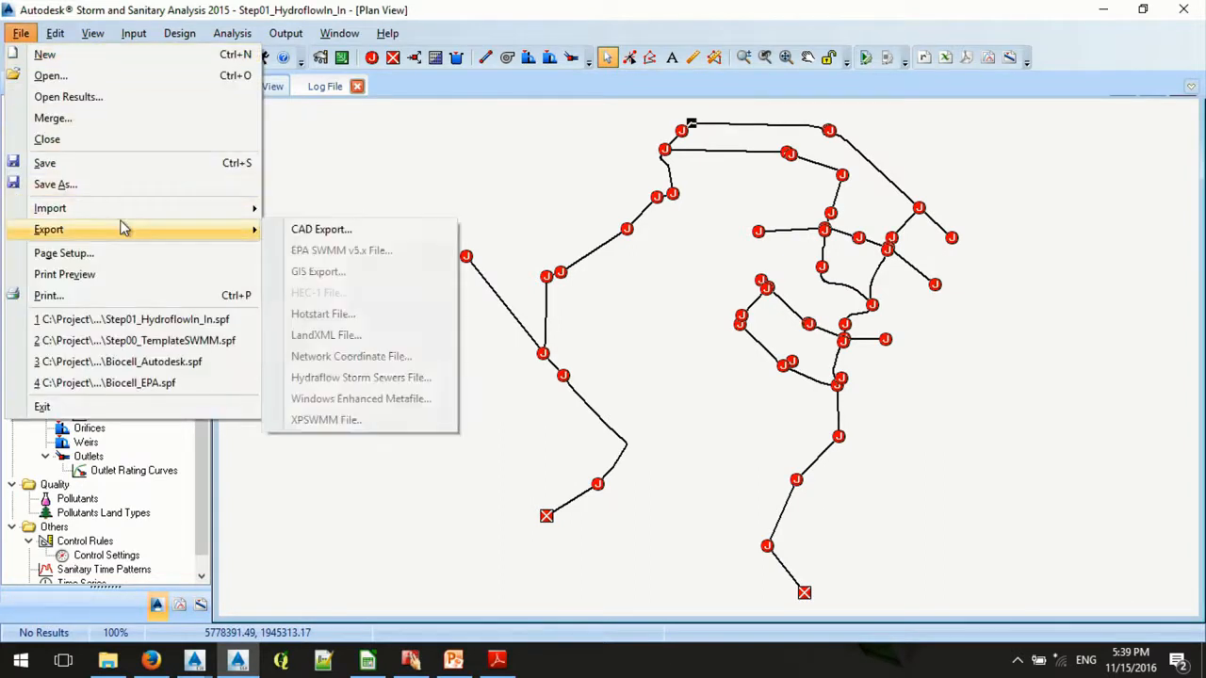
pyautogui.moveTo(124, 206)
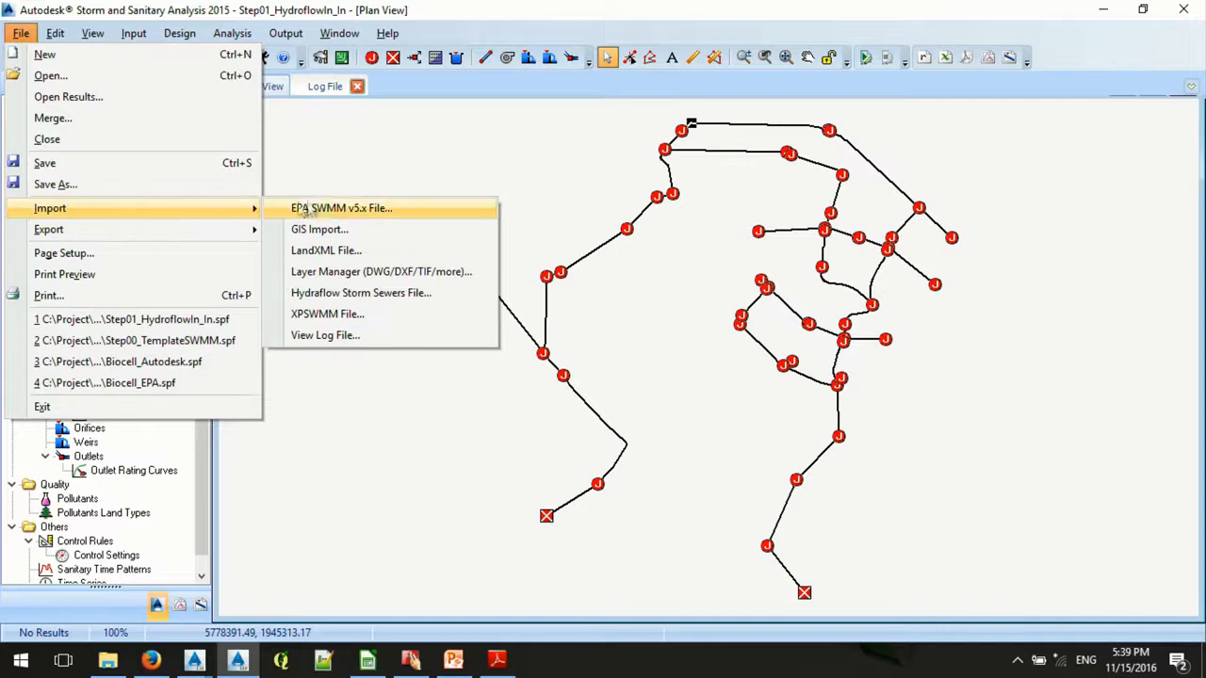
pyautogui.click(320, 229)
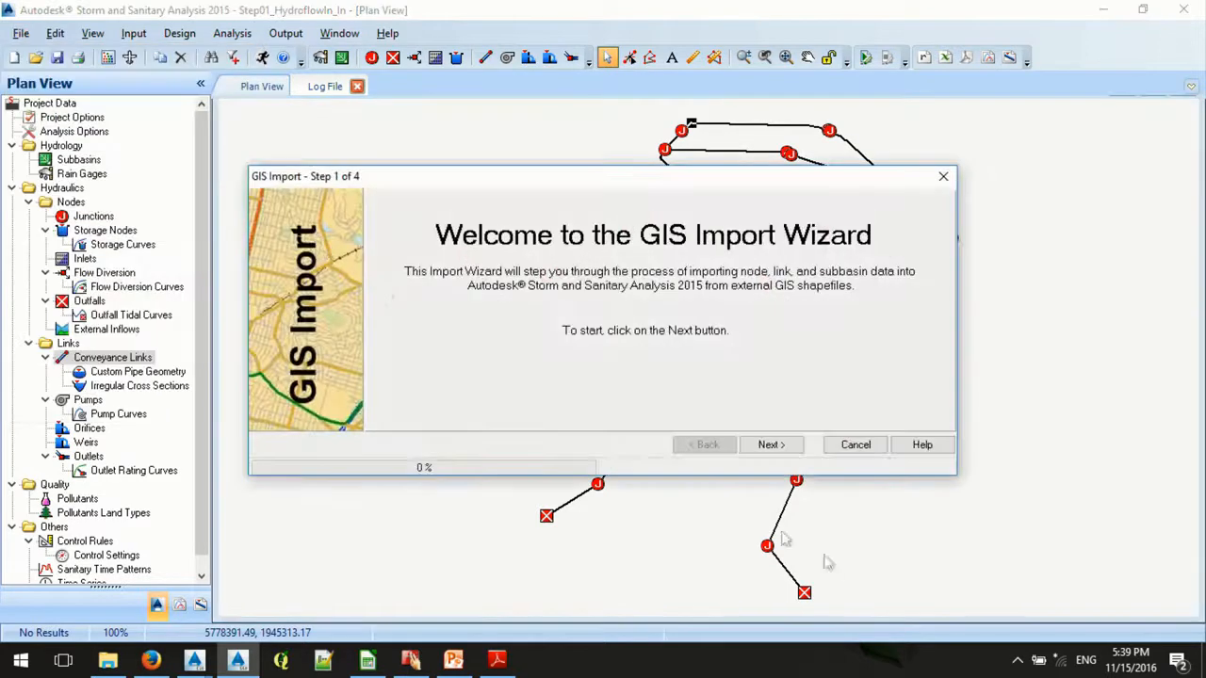
# - Load SSA-POLY.shp from the 01_ToSSA folder as the subbasin shapefile for the GIS import
pyautogui.click(771, 445)
pyautogui.click(480, 201)
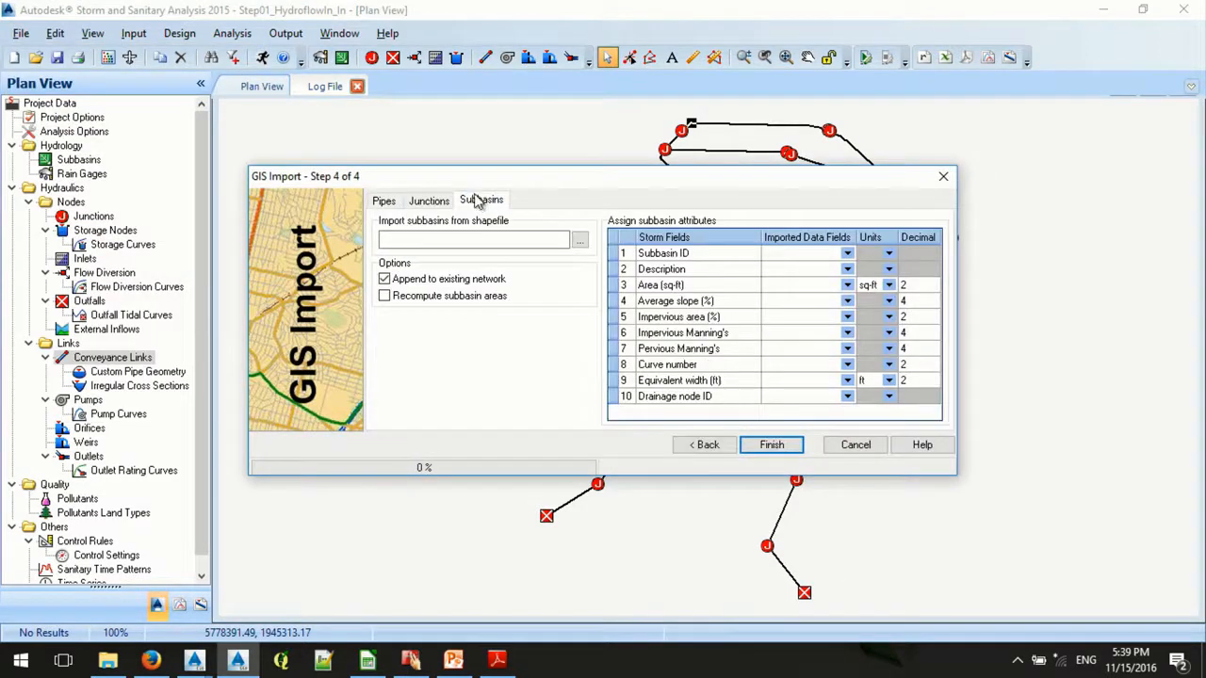
pyautogui.click(579, 241)
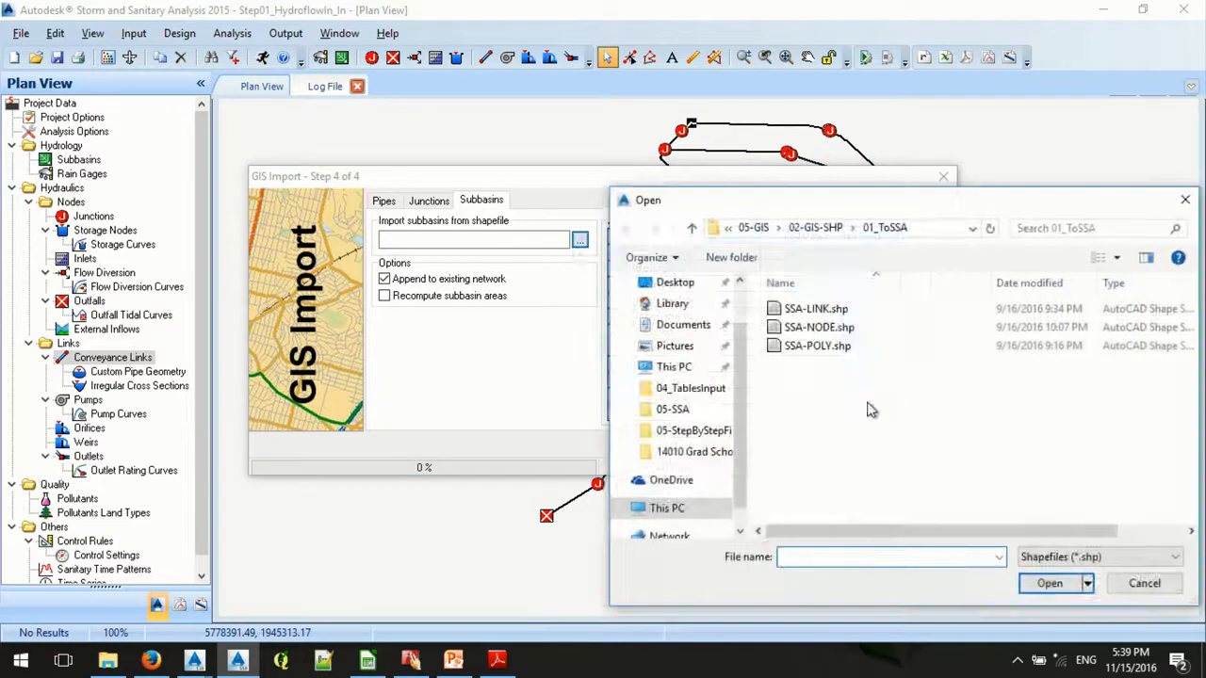
pyautogui.click(816, 346)
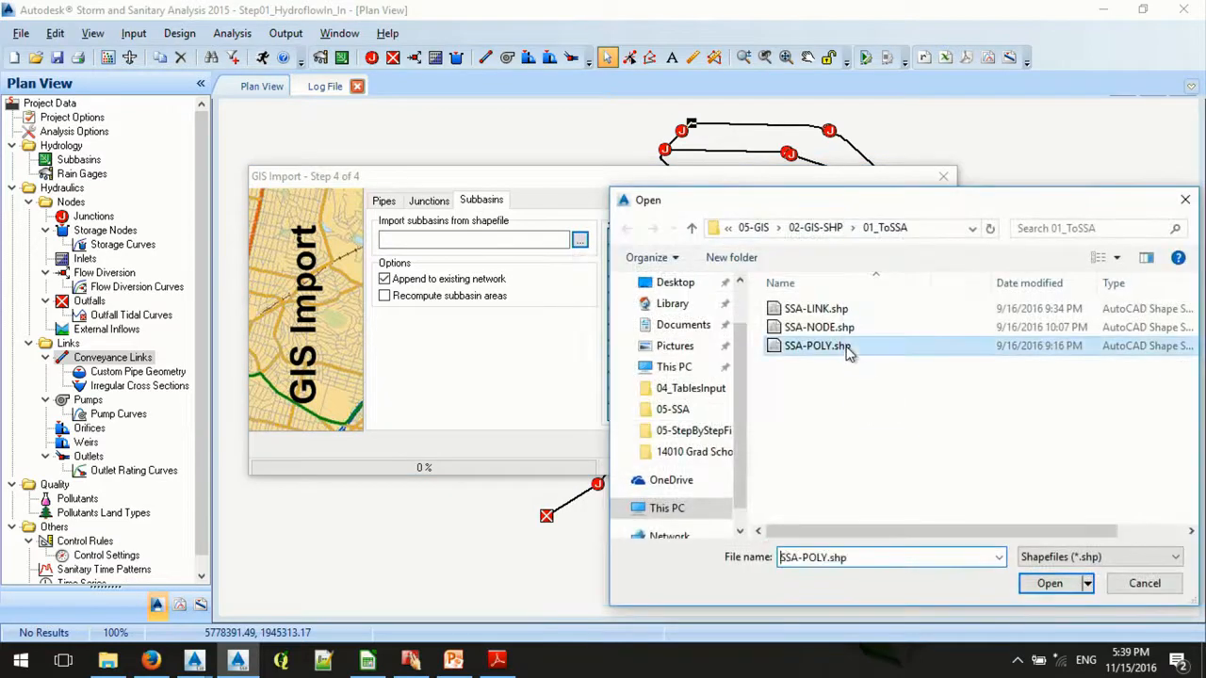
pyautogui.click(1048, 583)
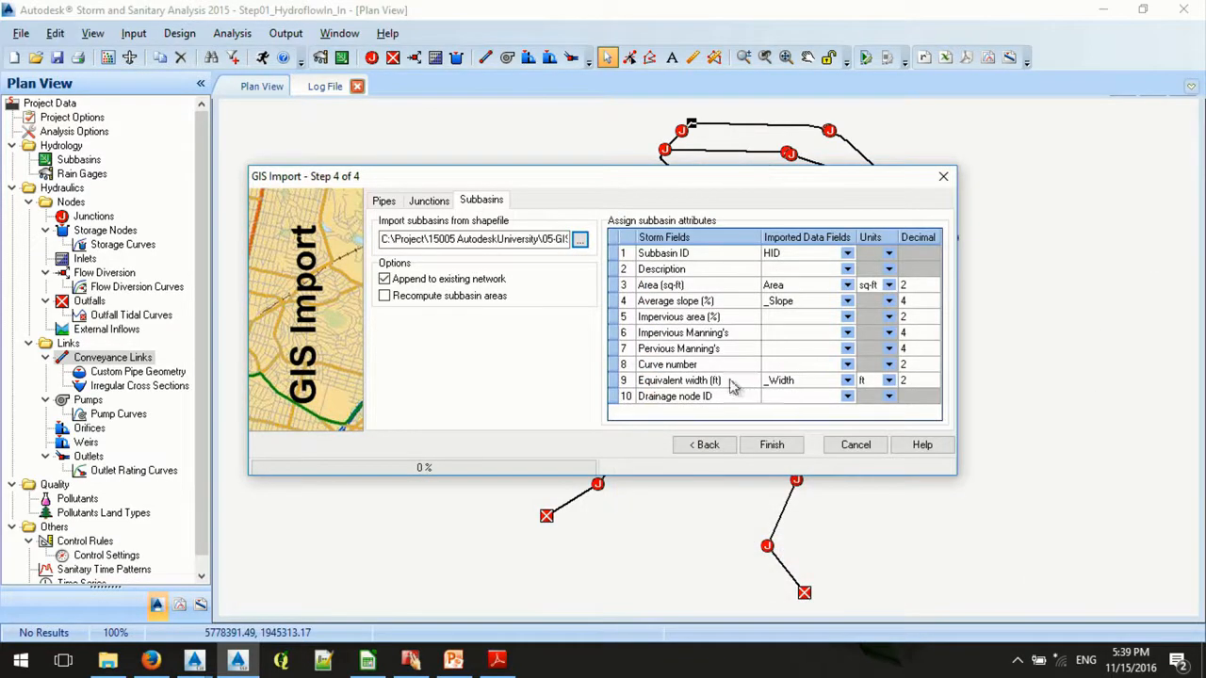
# - Map the subbasin curve number to _CN, impervious Manning's to _Mng Imp, and pervious Manning's to _Mng Perv
pyautogui.click(847, 366)
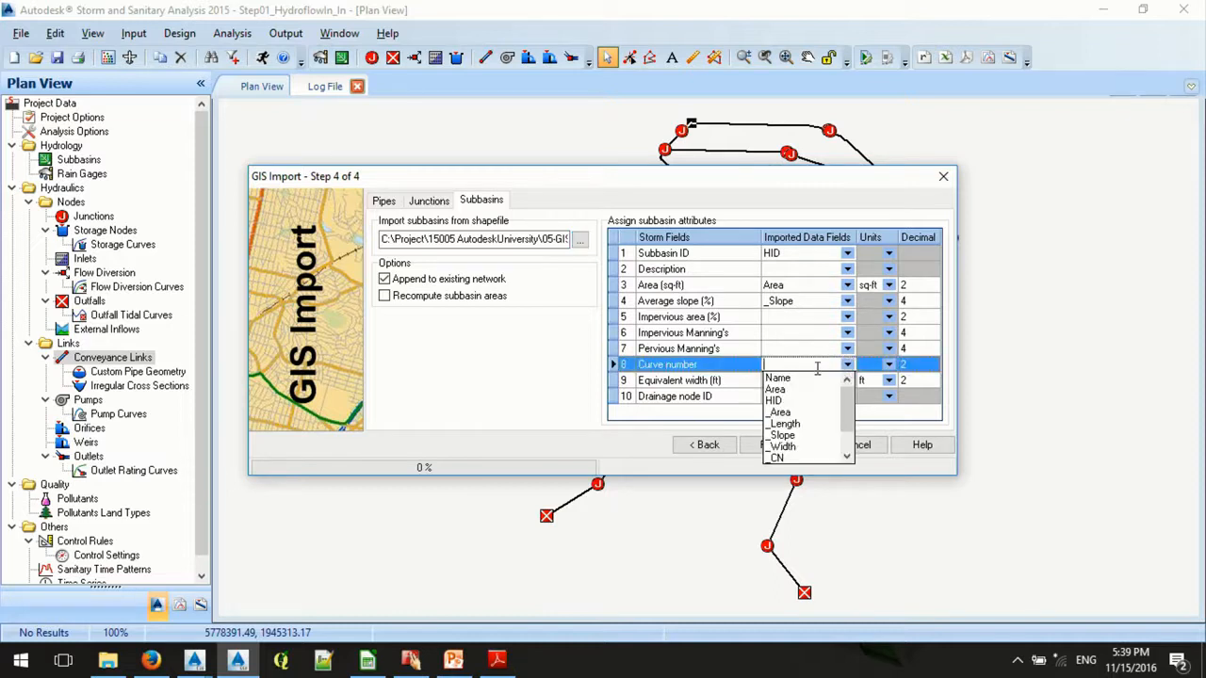
pyautogui.click(782, 458)
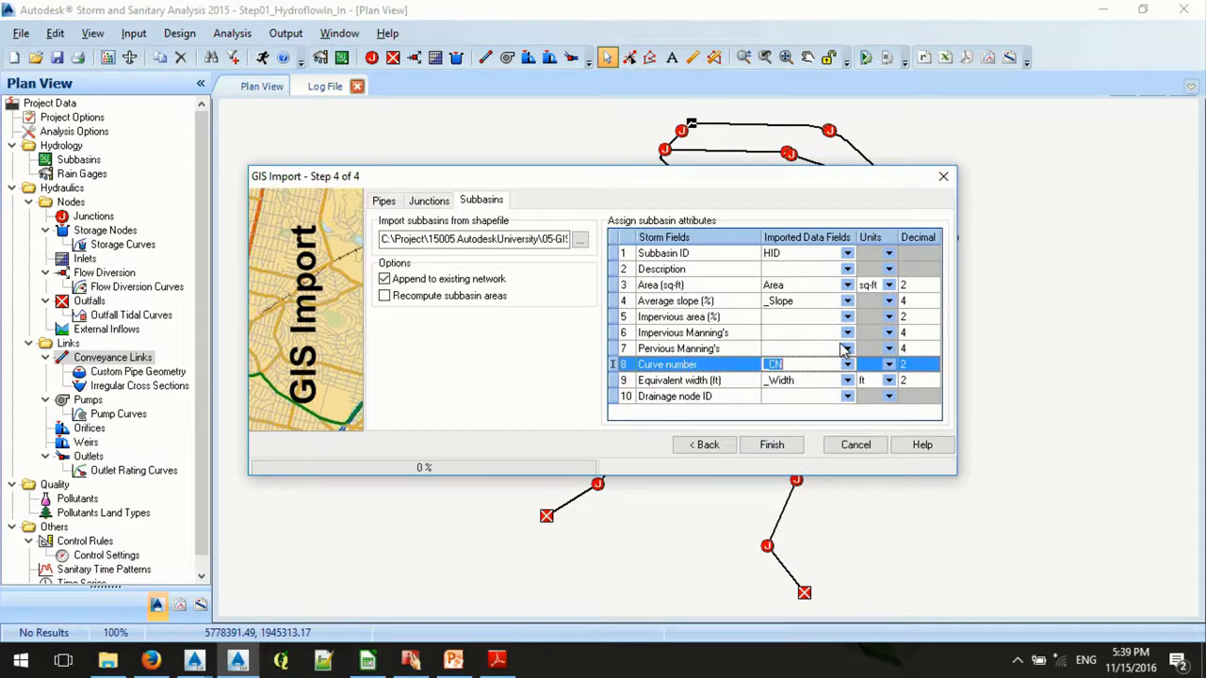
pyautogui.click(847, 332)
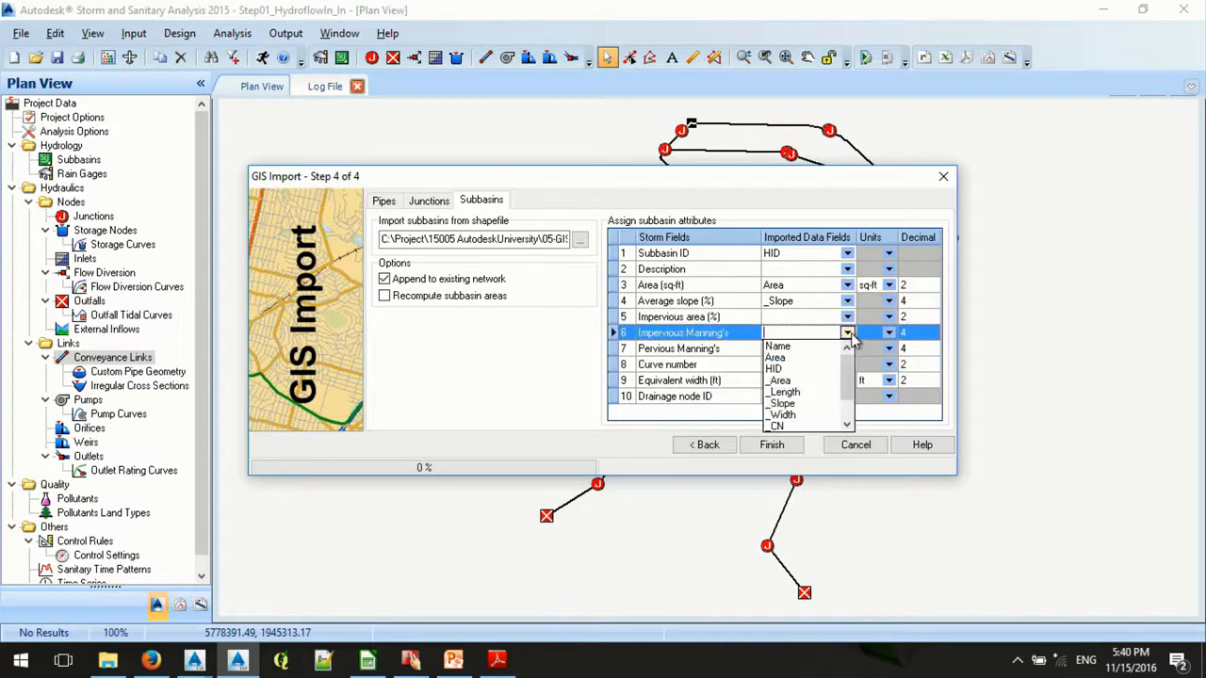
pyautogui.moveTo(843, 368); pyautogui.dragTo(843, 409)
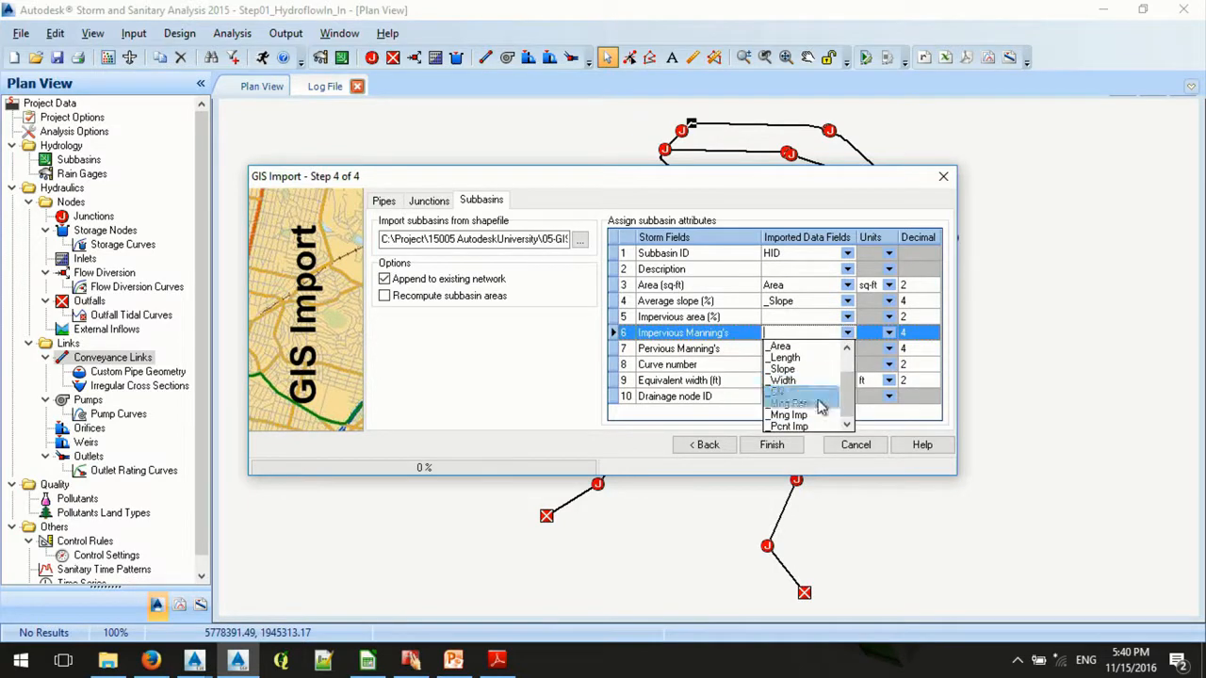
pyautogui.click(819, 415)
pyautogui.click(847, 349)
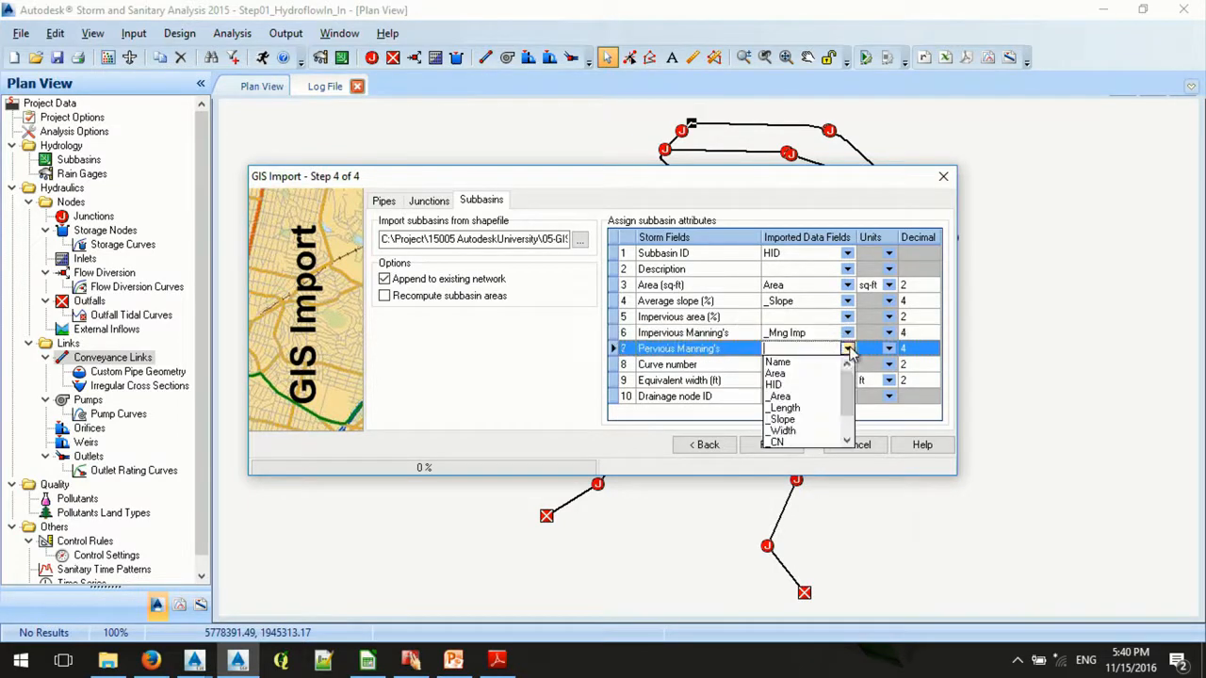
pyautogui.moveTo(855, 374); pyautogui.dragTo(850, 419)
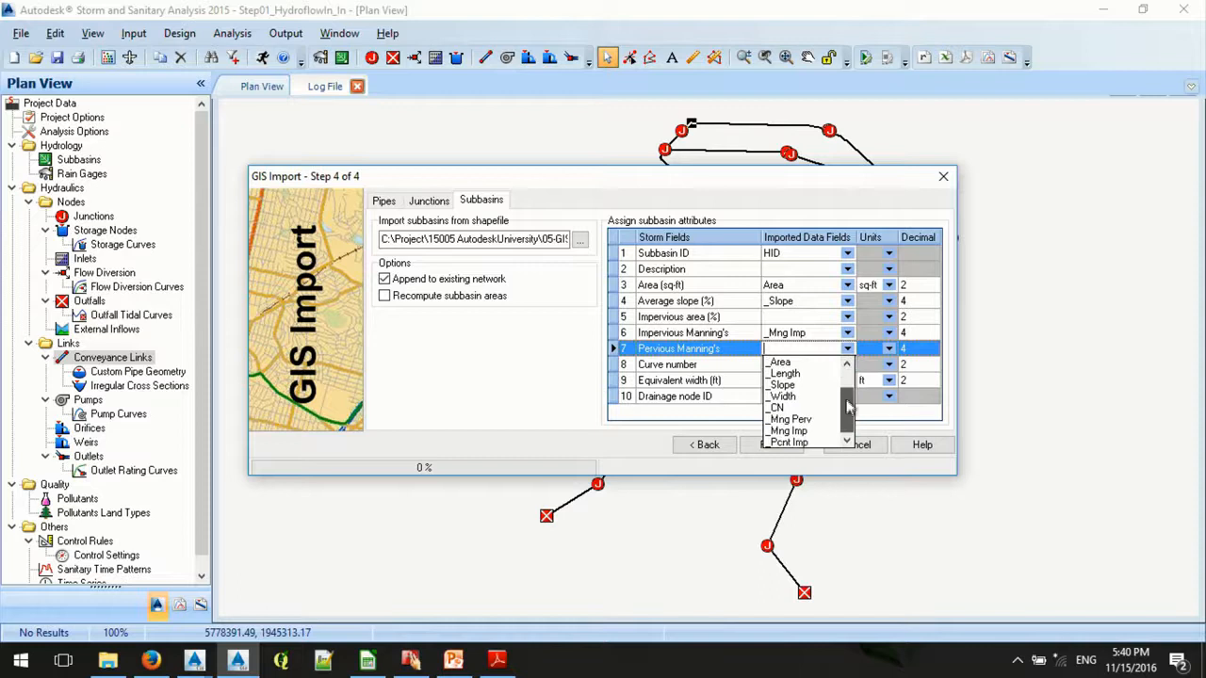
pyautogui.click(796, 419)
# - Map the impervious area percentage to _Pcnt Imp and complete the subbasin import
pyautogui.click(803, 316)
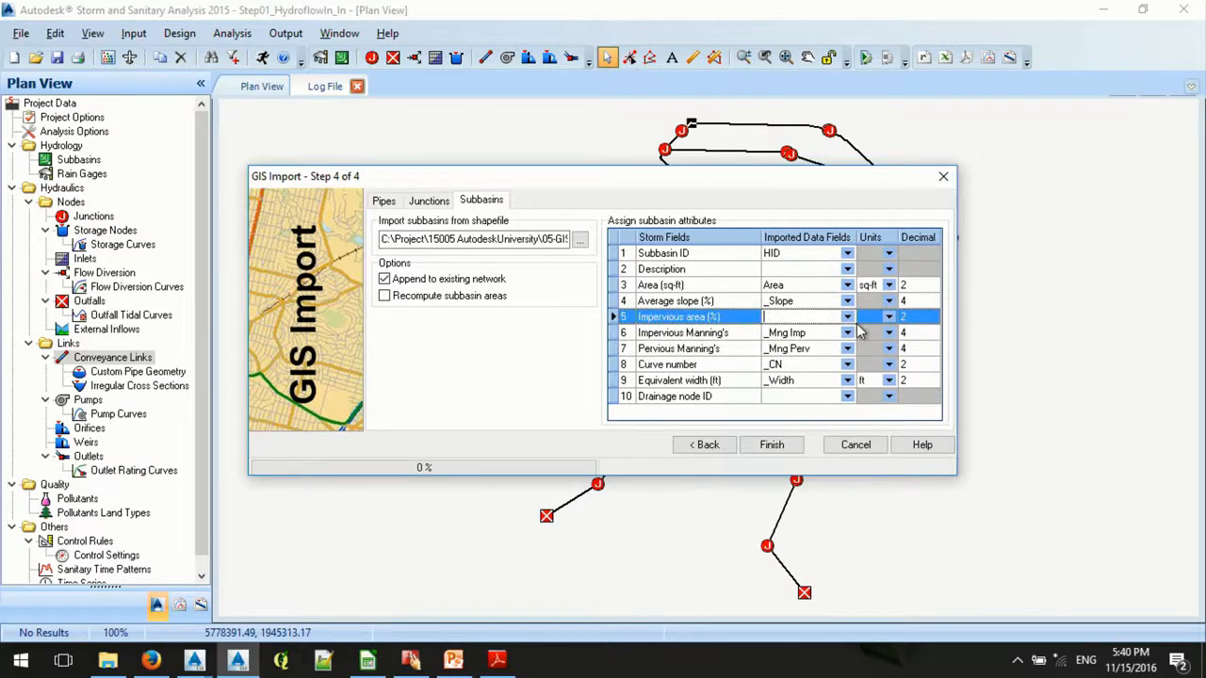
pyautogui.click(847, 316)
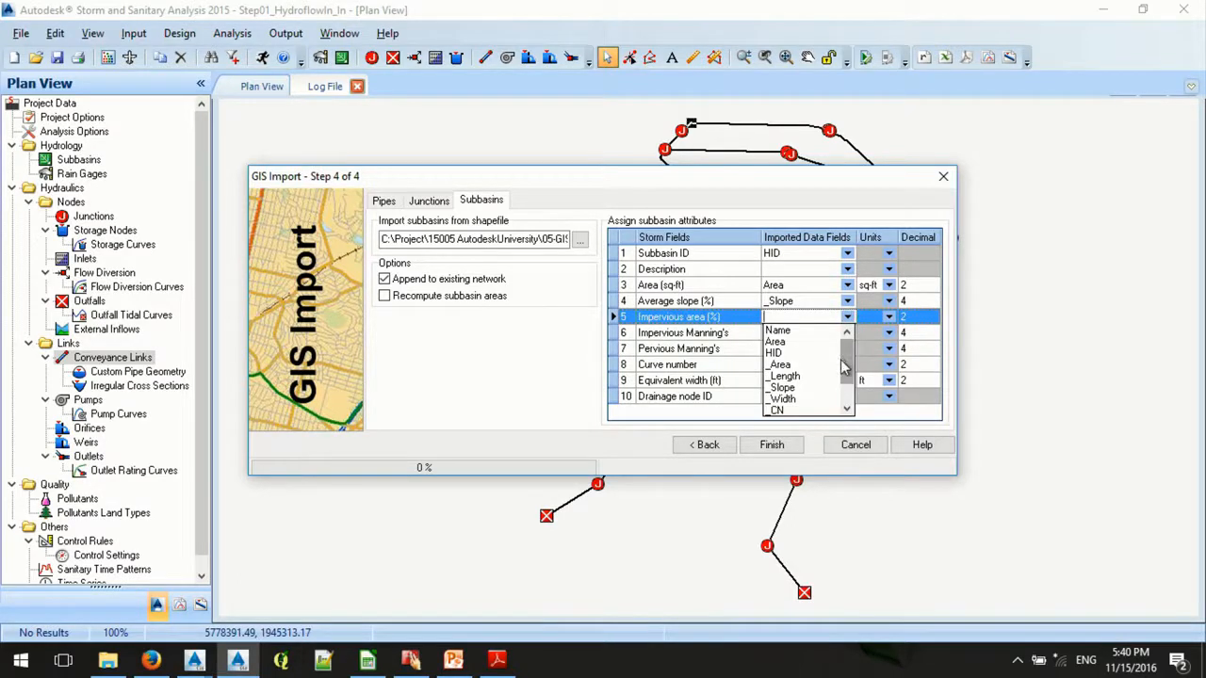
pyautogui.moveTo(845, 367); pyautogui.dragTo(846, 404)
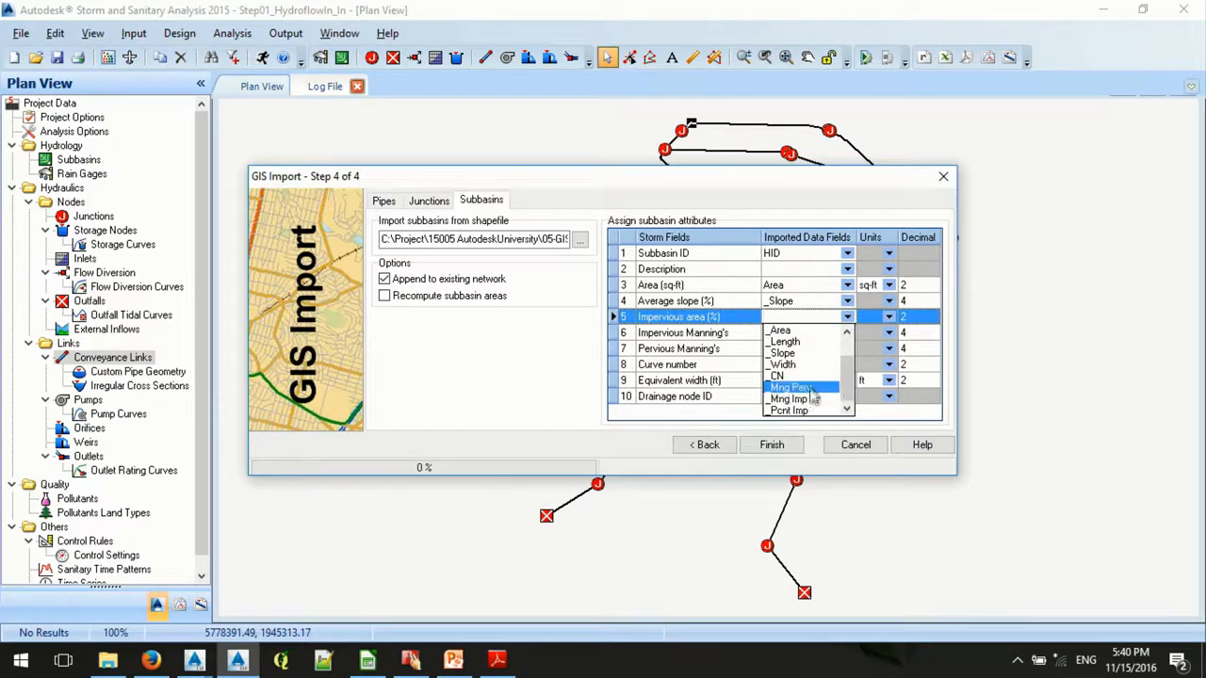
pyautogui.click(812, 411)
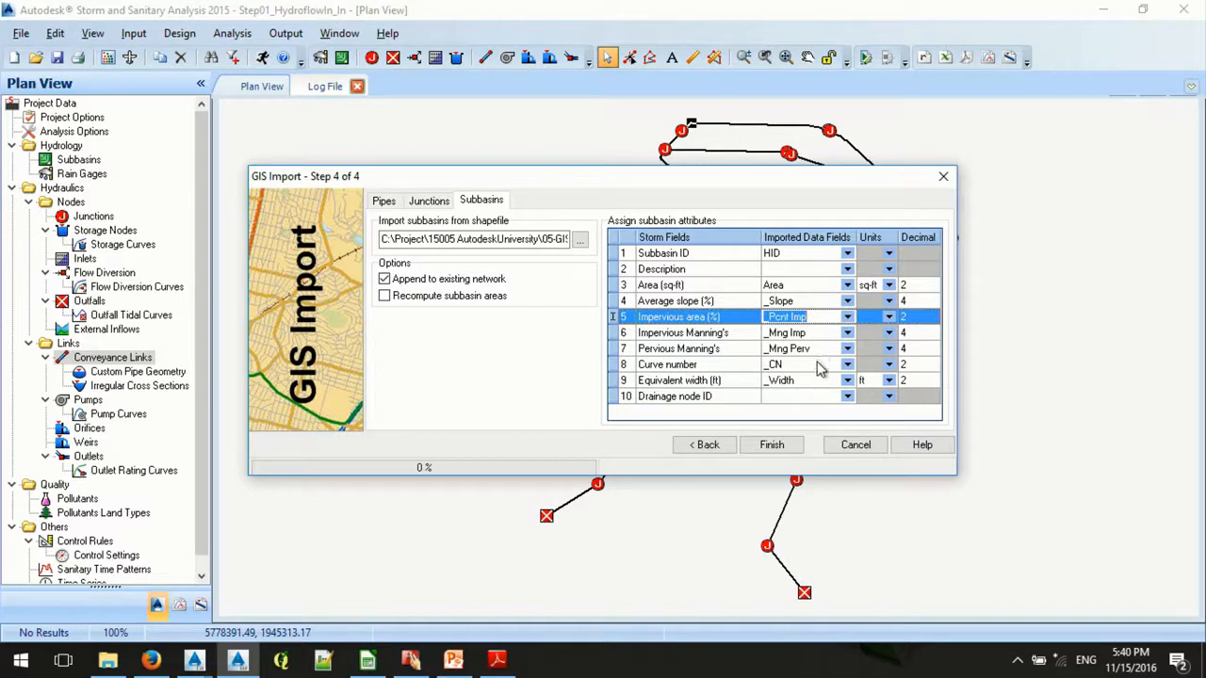
pyautogui.click(793, 453)
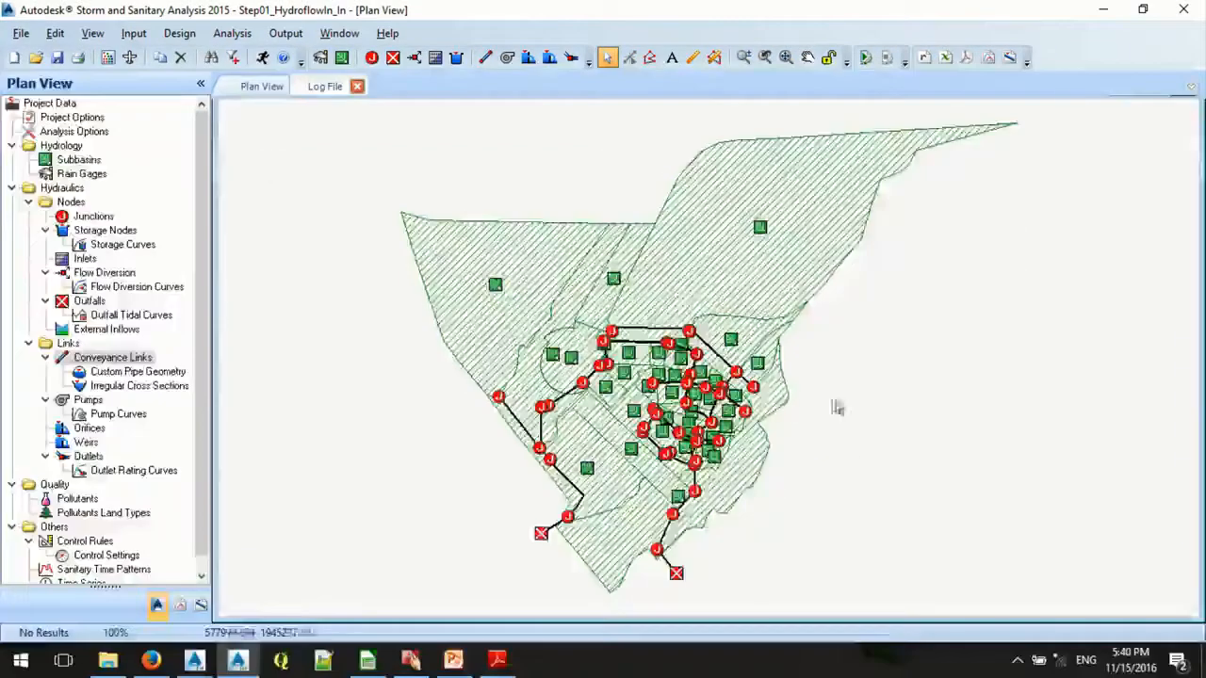
# - Examine the physical properties, flow properties and curve number of imported subbasin 22
pyautogui.scroll(1, 671, 417)
pyautogui.scroll(4, 590, 419)
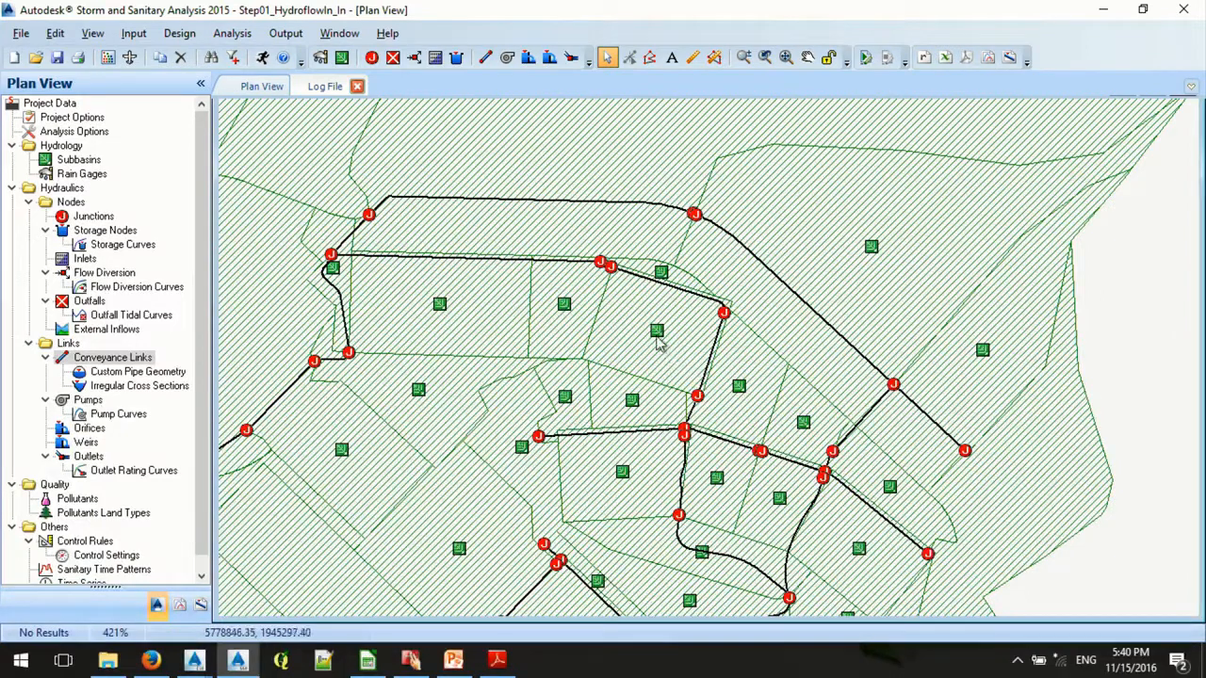
pyautogui.doubleClick(657, 338)
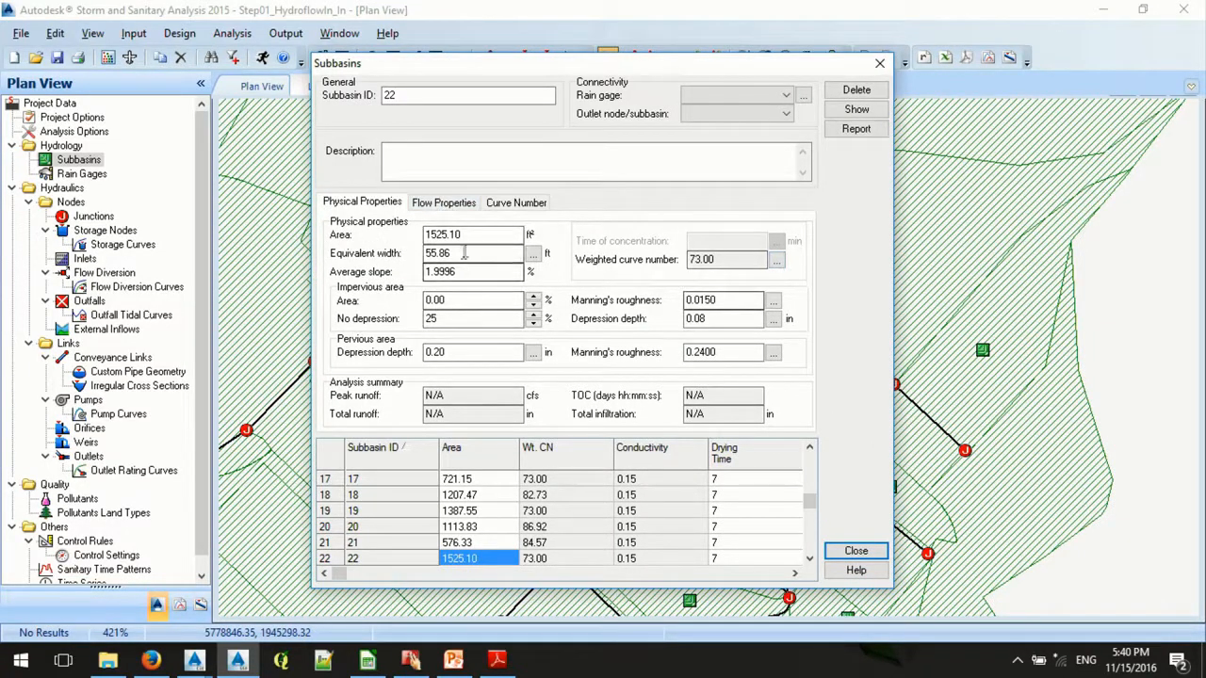
pyautogui.click(502, 206)
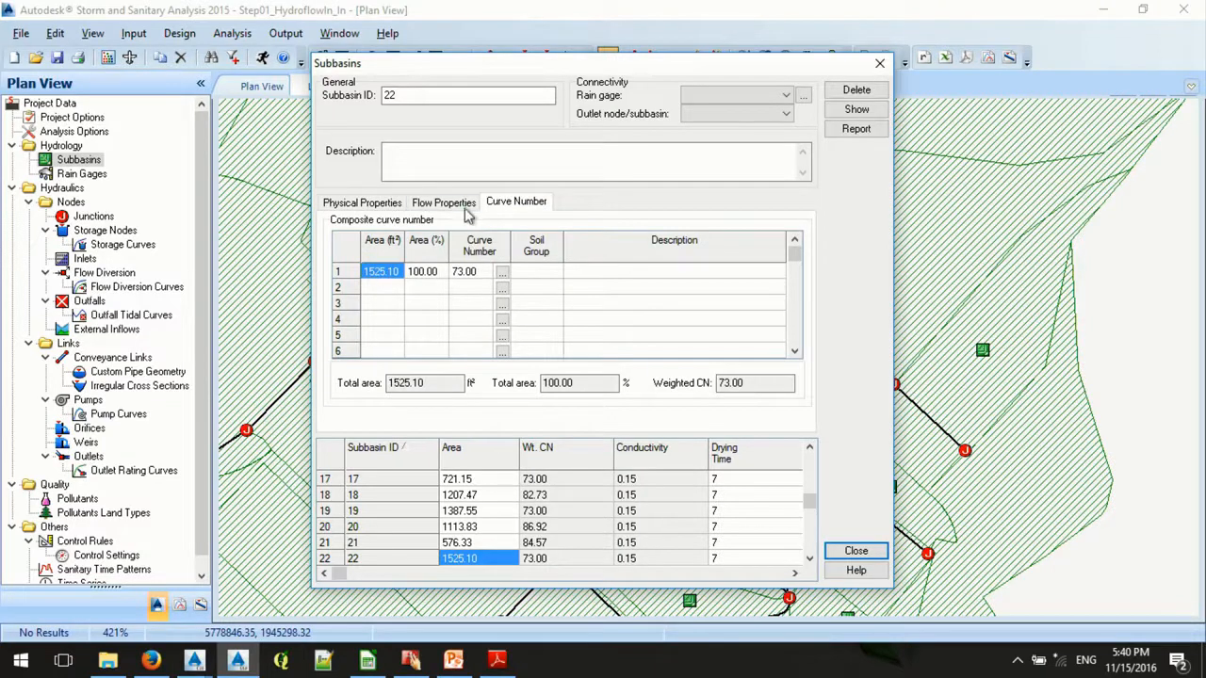
pyautogui.click(466, 207)
pyautogui.click(370, 203)
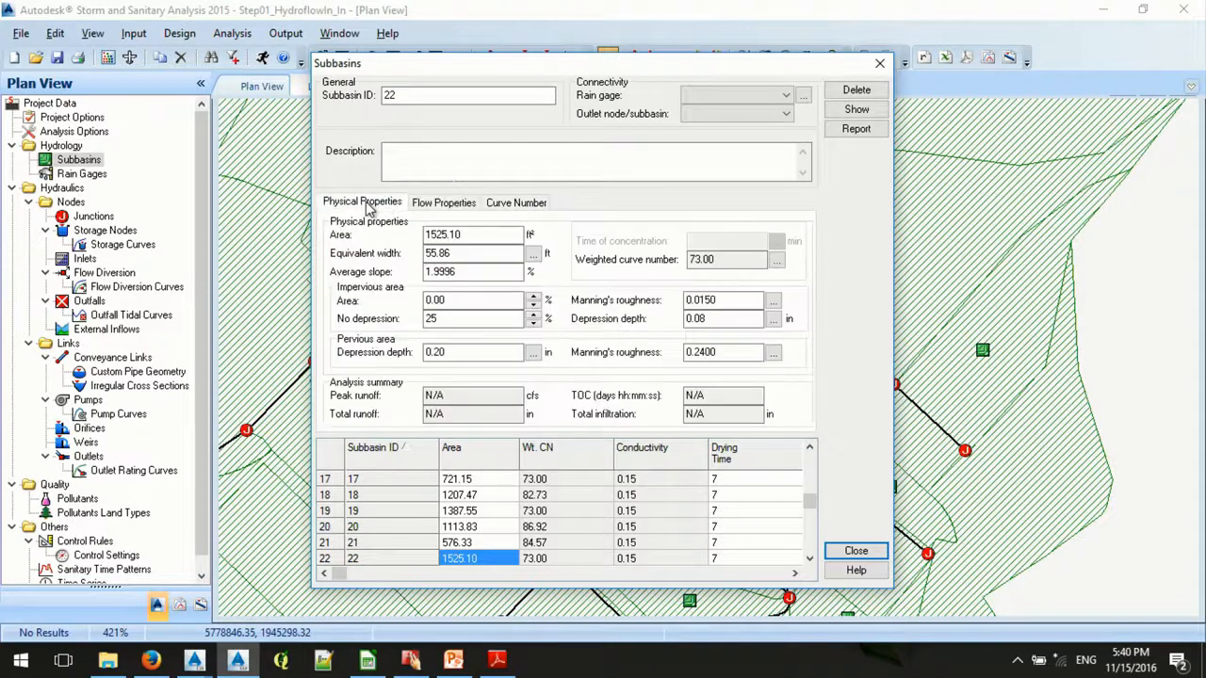
pyautogui.click(856, 552)
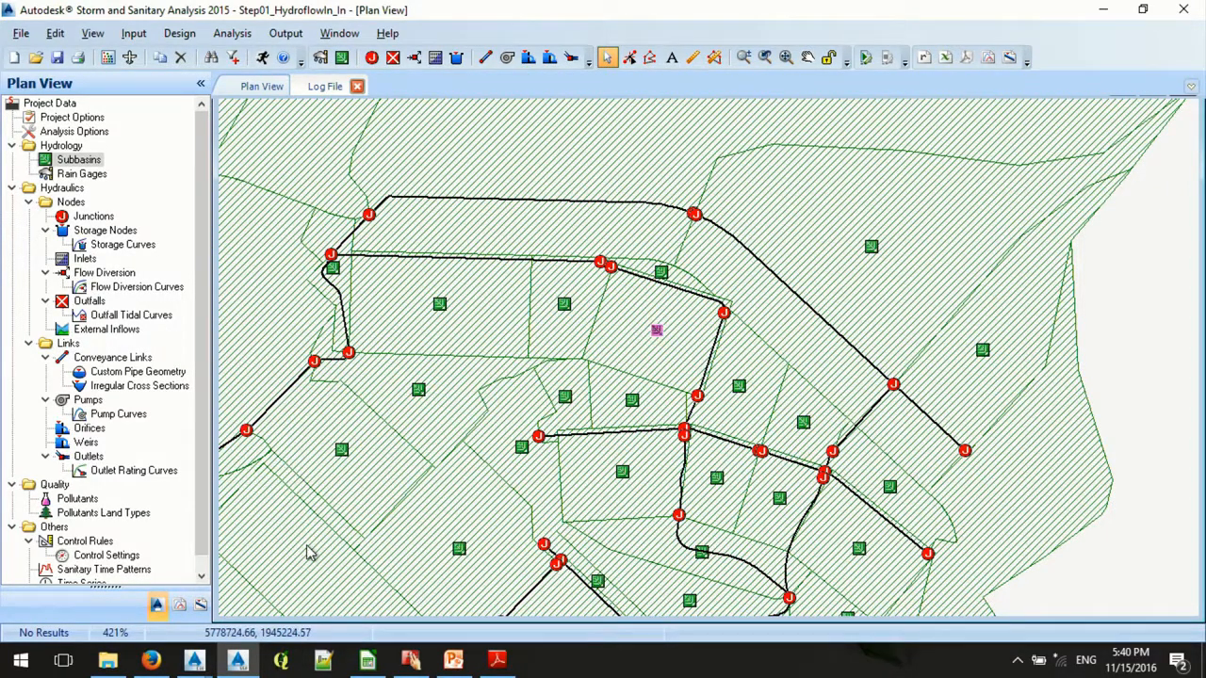
# - Open the Step09_CreateStorage.spf project from the 05-SSA folder, discarding changes to the current project
pyautogui.click(35, 59)
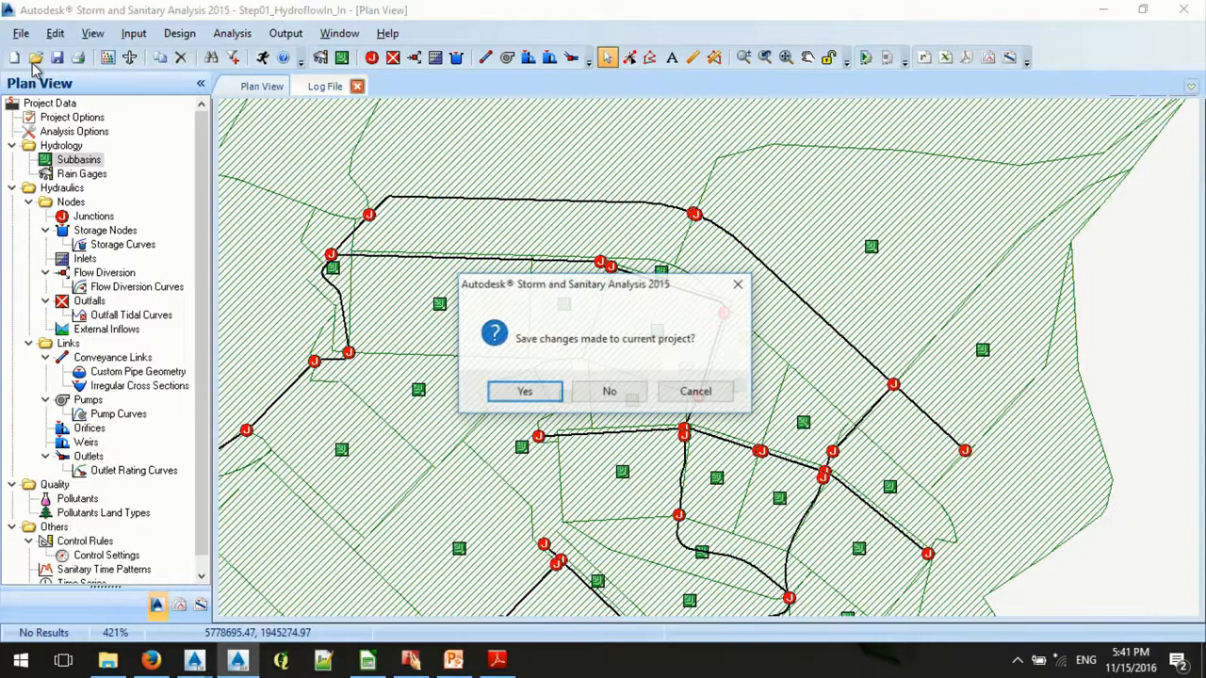
pyautogui.click(637, 399)
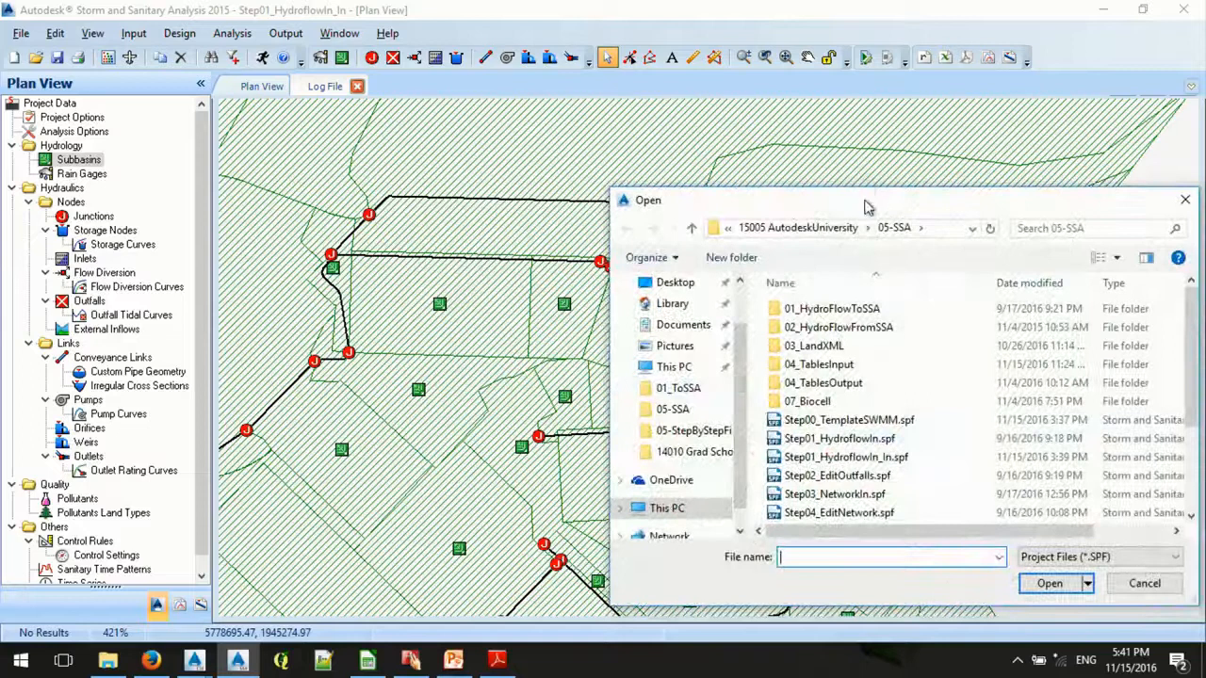
pyautogui.moveTo(867, 201); pyautogui.dragTo(525, 142)
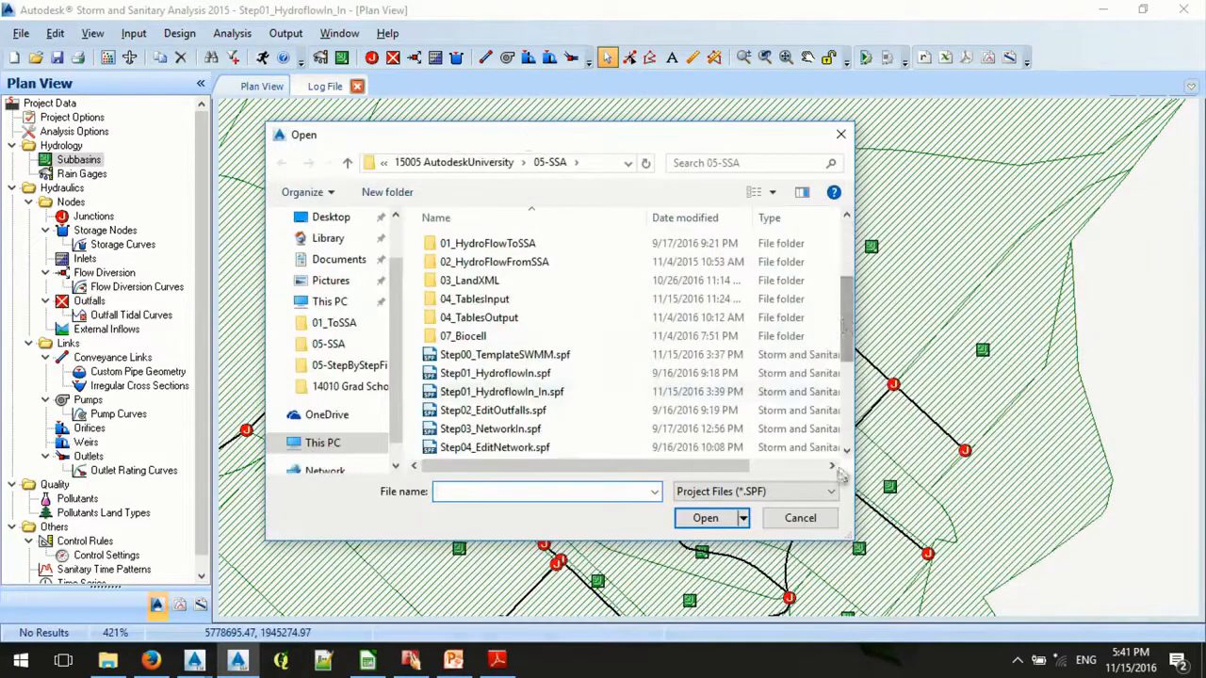
pyautogui.scroll(-3, 833, 450)
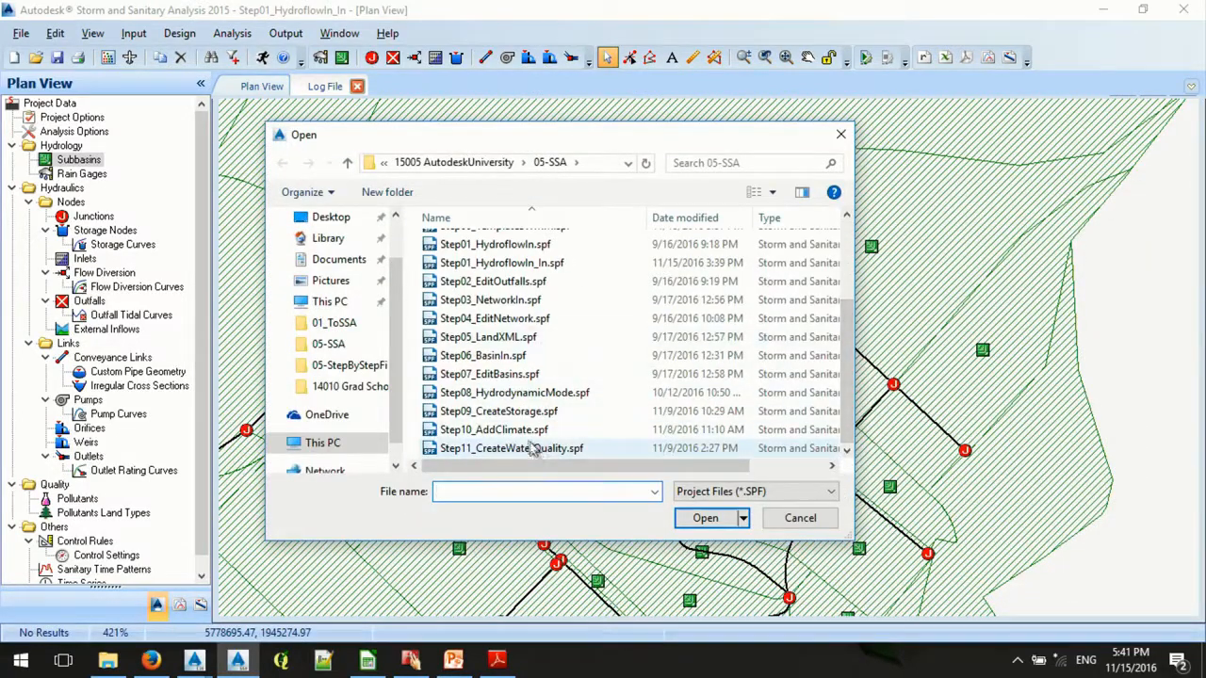
pyautogui.click(514, 419)
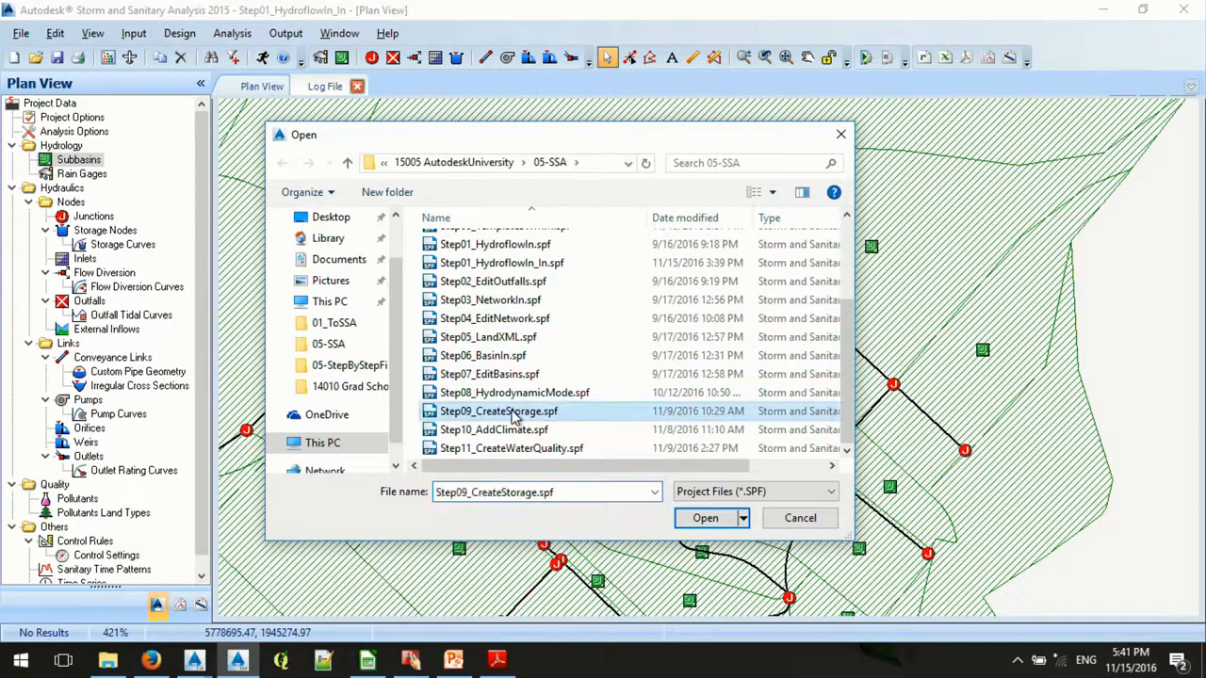
pyautogui.click(706, 518)
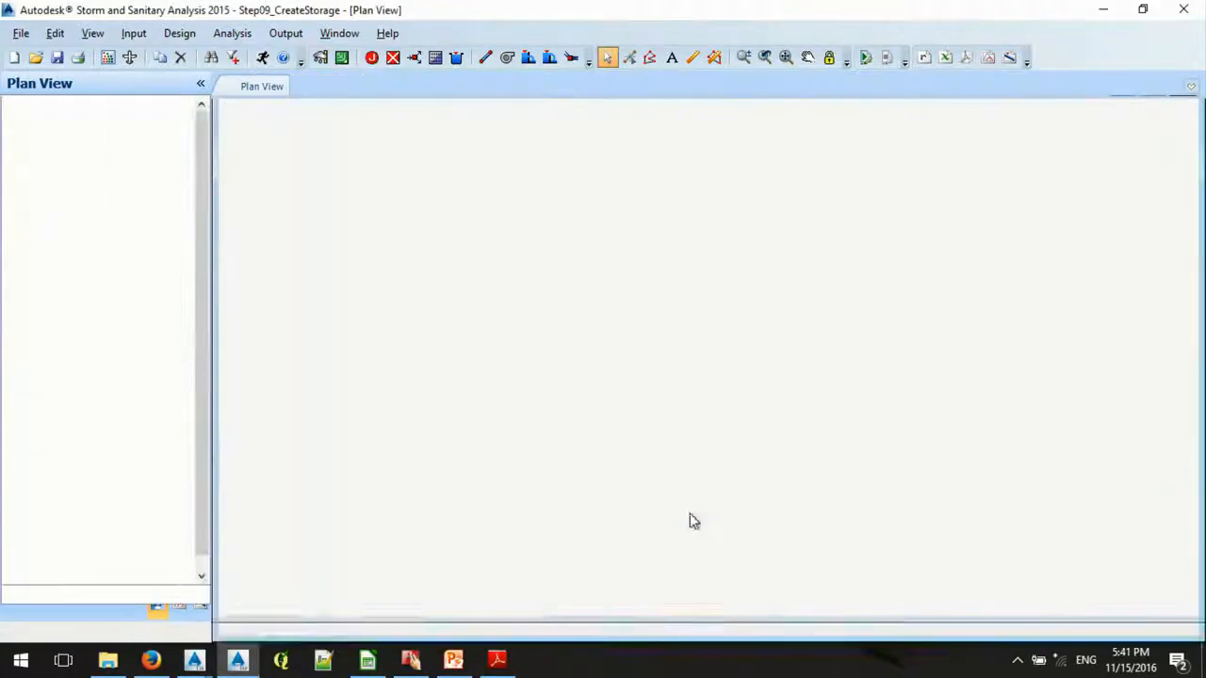
# - Examine the properties and rating curve of the orifice linking BMP-1-Pool to BMP-1-UG, including its diameter, crest elevation and coefficient
pyautogui.scroll(-2, 992, 488)
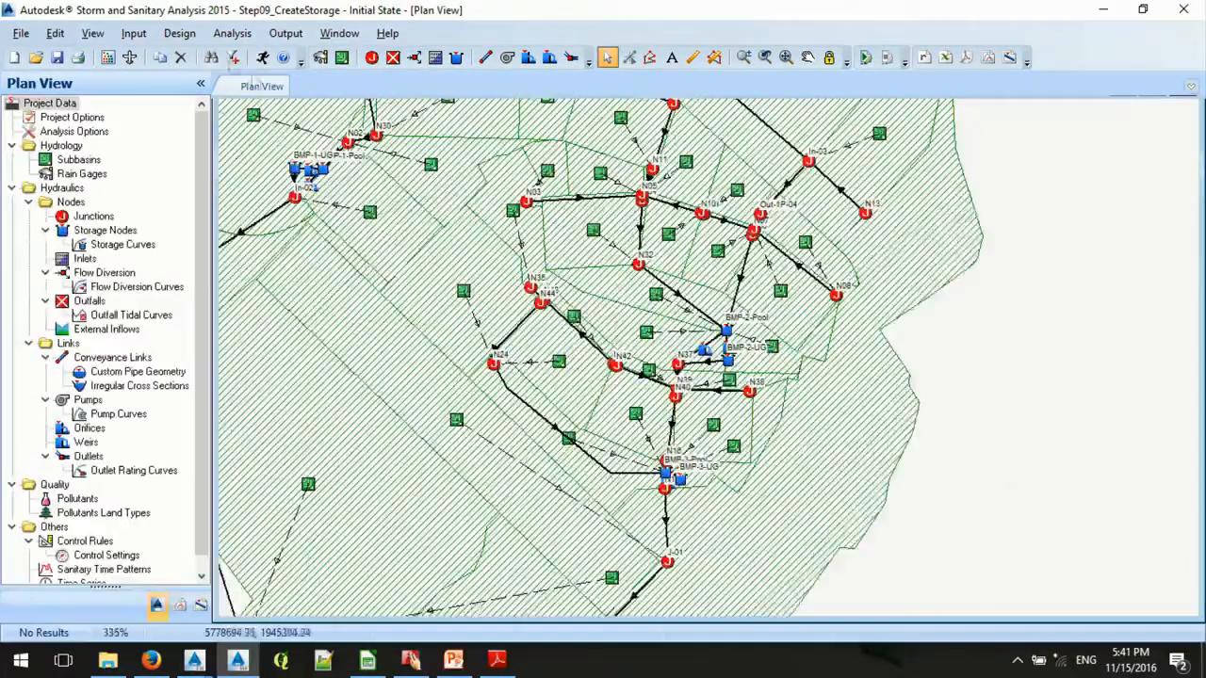
pyautogui.scroll(8, 637, 219)
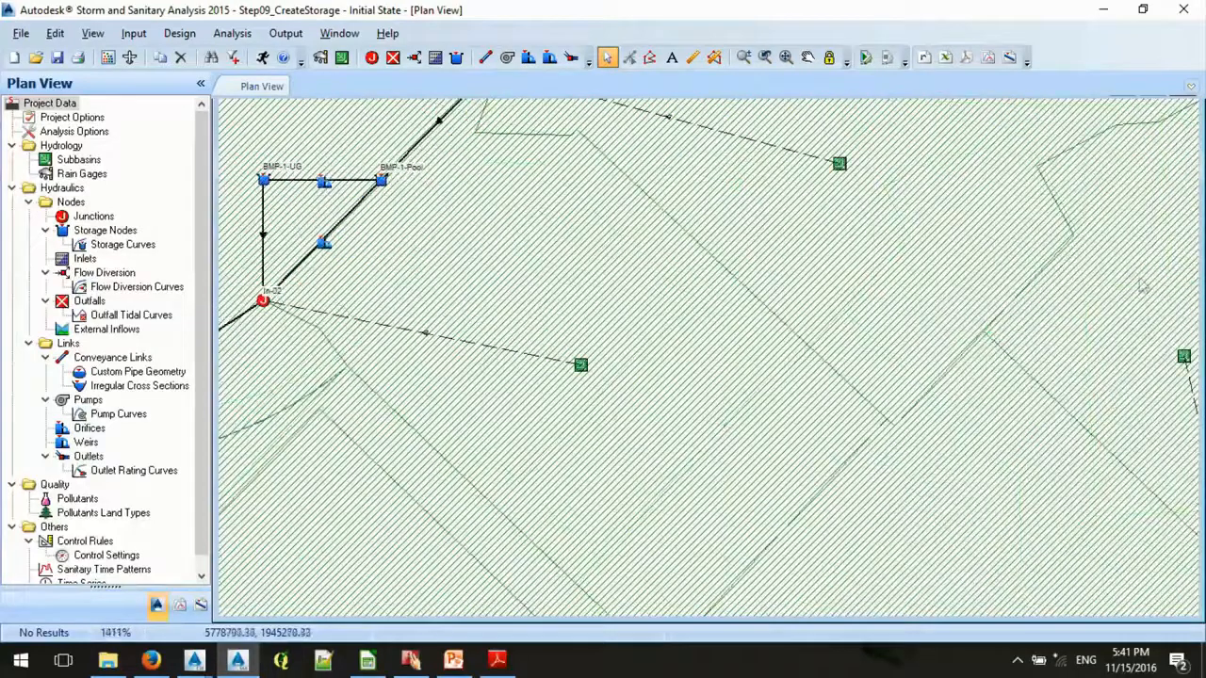
pyautogui.scroll(2, 622, 222)
pyautogui.scroll(2, 367, 149)
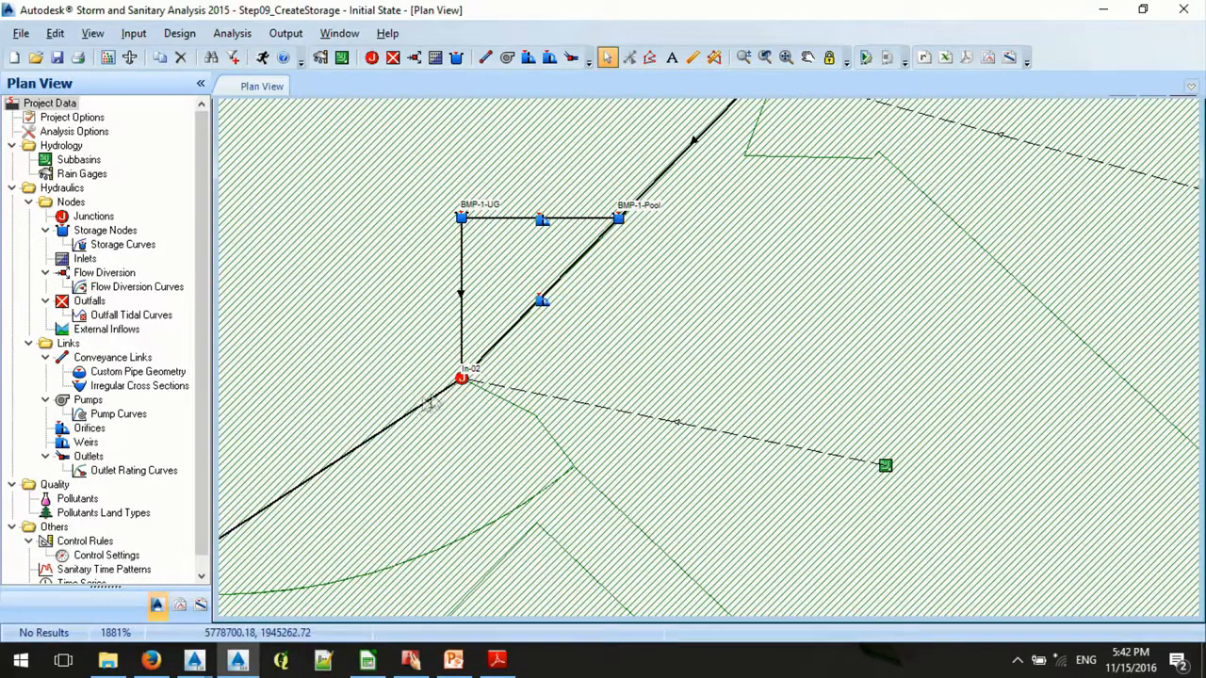
pyautogui.doubleClick(544, 222)
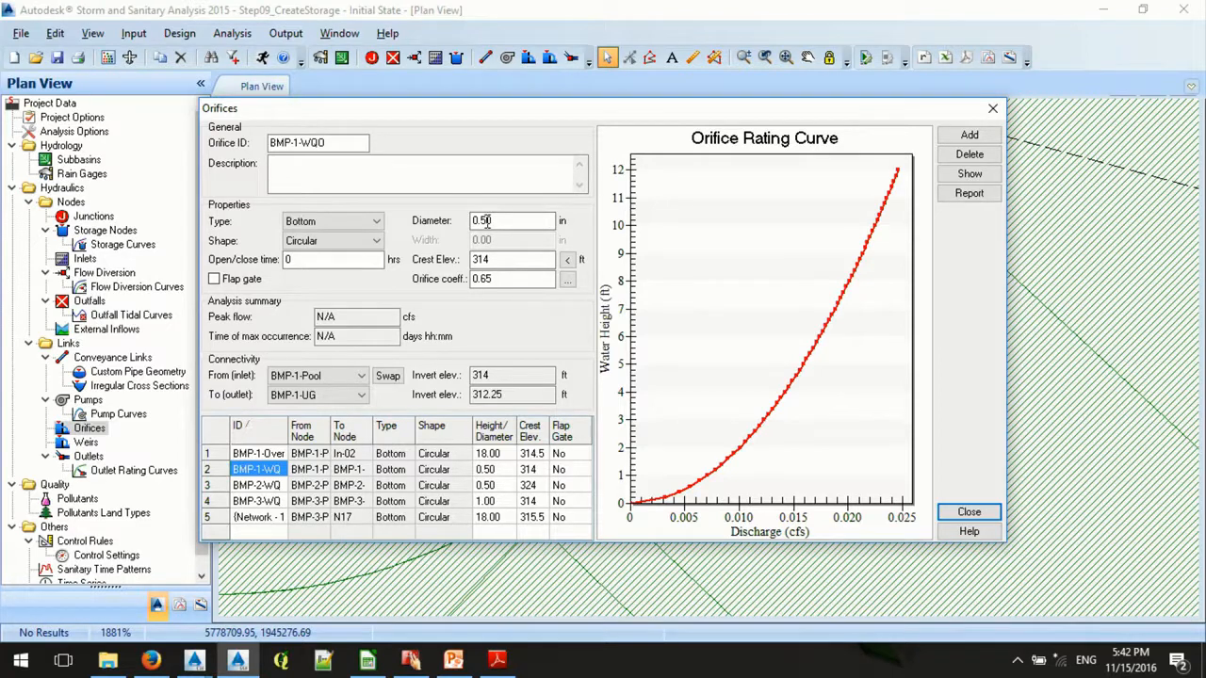
pyautogui.click(487, 260)
pyautogui.click(497, 279)
pyautogui.click(963, 511)
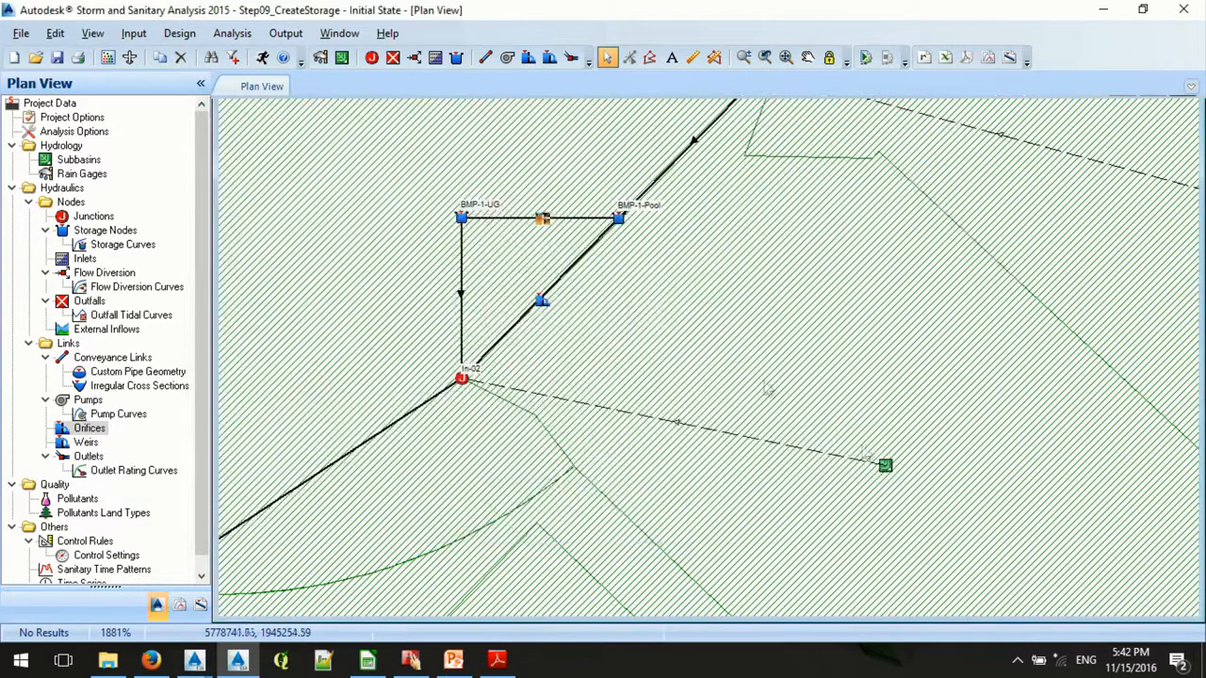
pyautogui.doubleClick(541, 219)
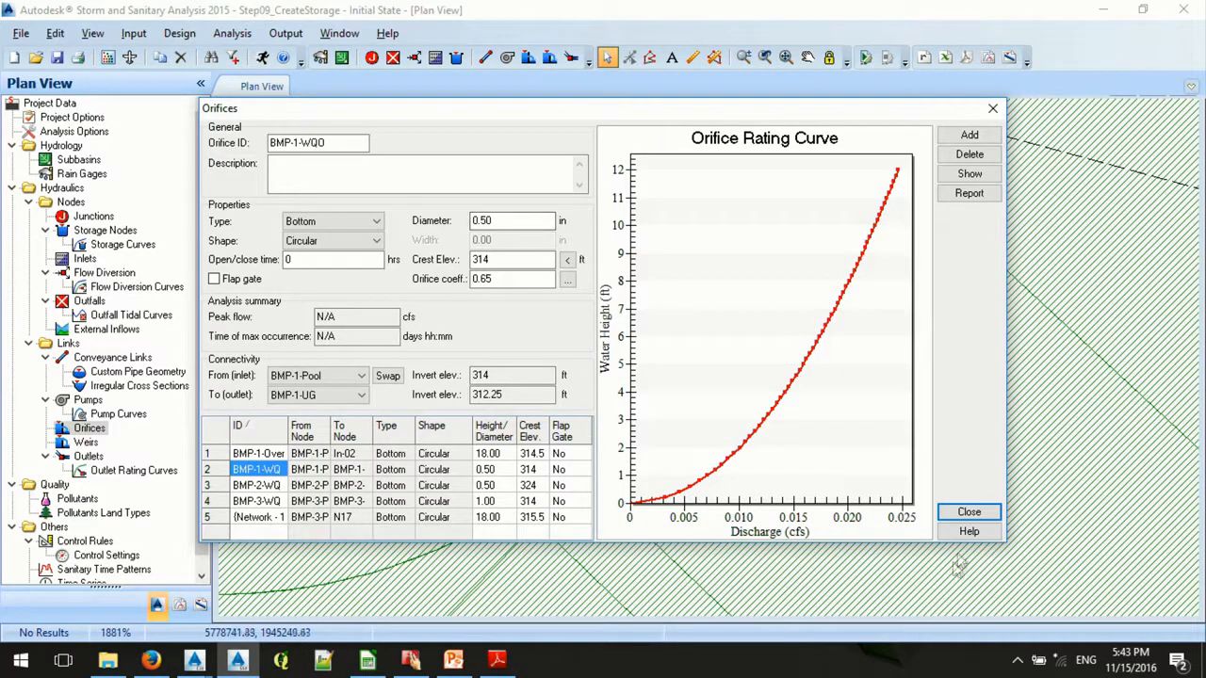
pyautogui.click(970, 512)
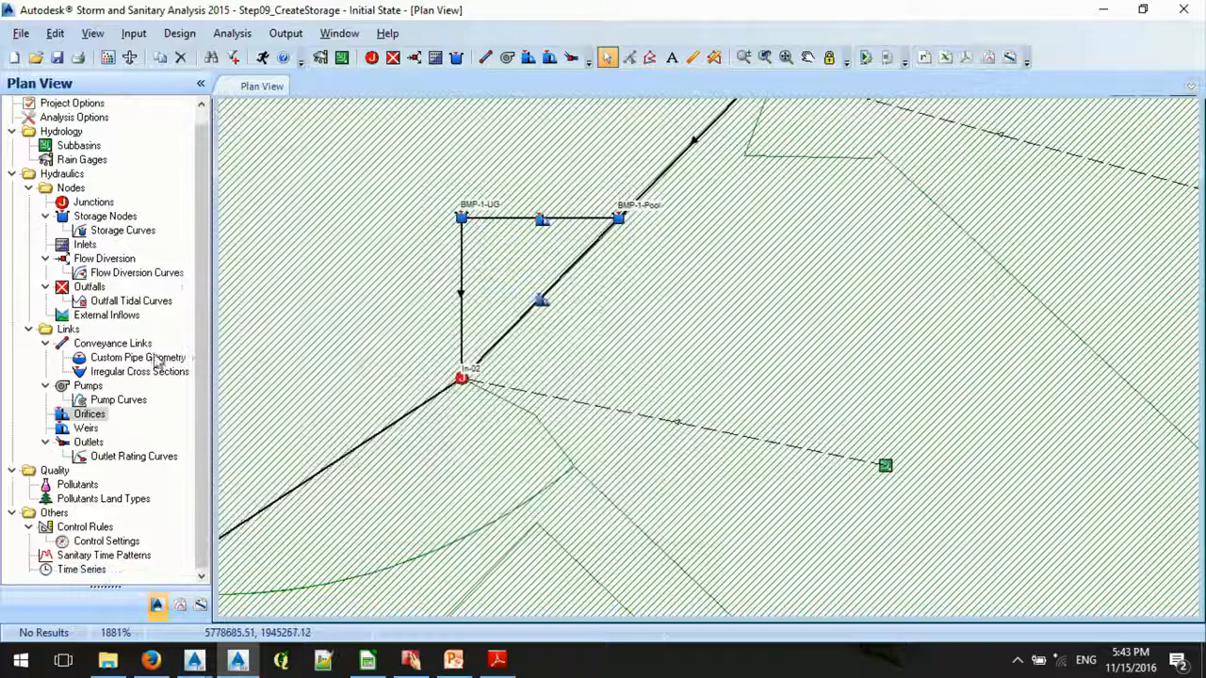
pyautogui.scroll(-2, 403, 430)
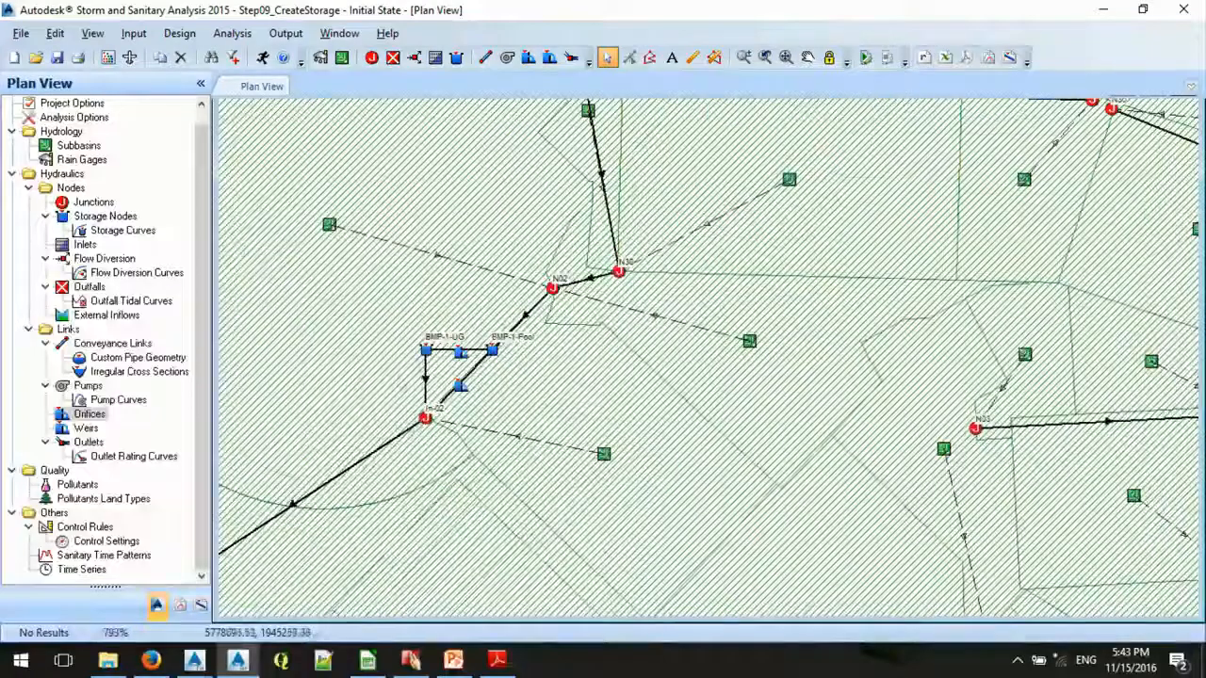
# - Examine the Trench-1 and Trench-2 storage nodes and their links to junctions N14 and N15 in the plan
pyautogui.scroll(-2, 402, 431)
pyautogui.scroll(4, 805, 316)
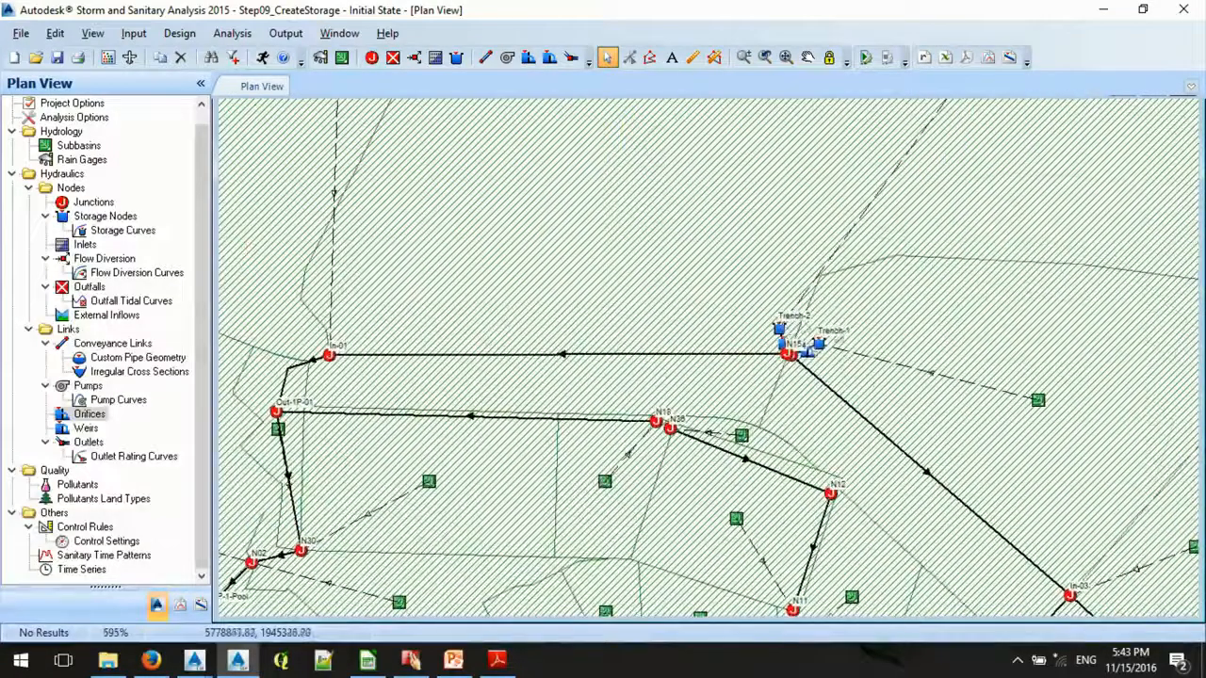
pyautogui.scroll(3, 802, 314)
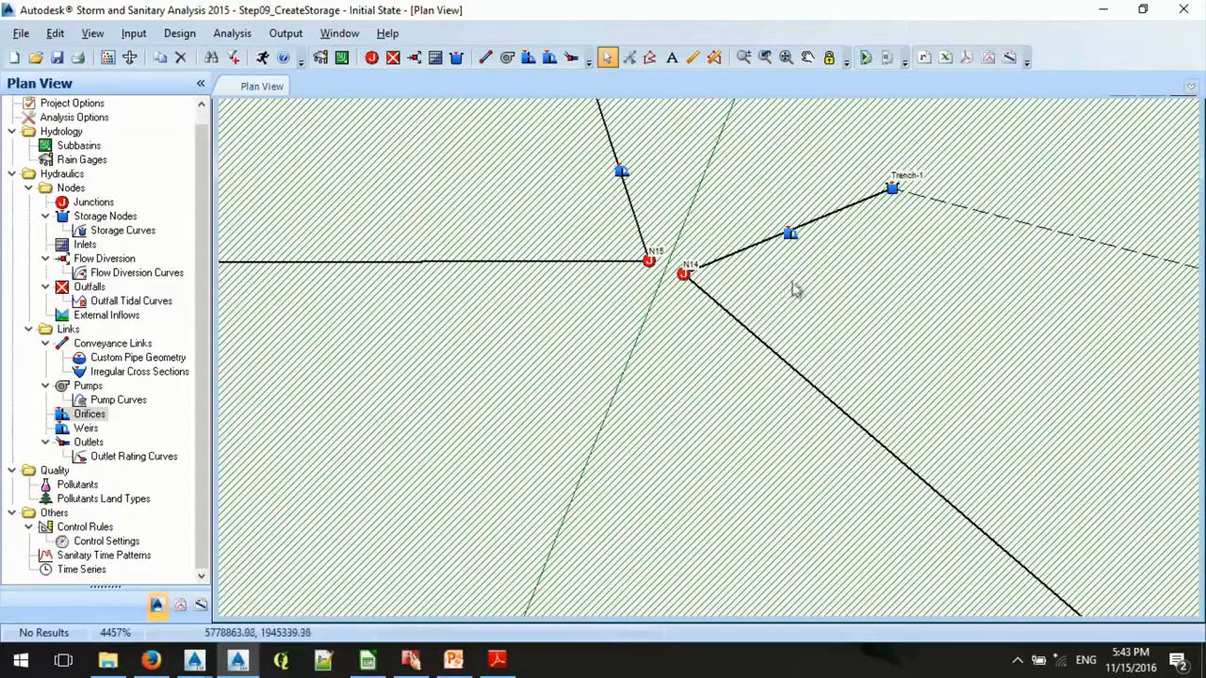
pyautogui.scroll(-4, 800, 280)
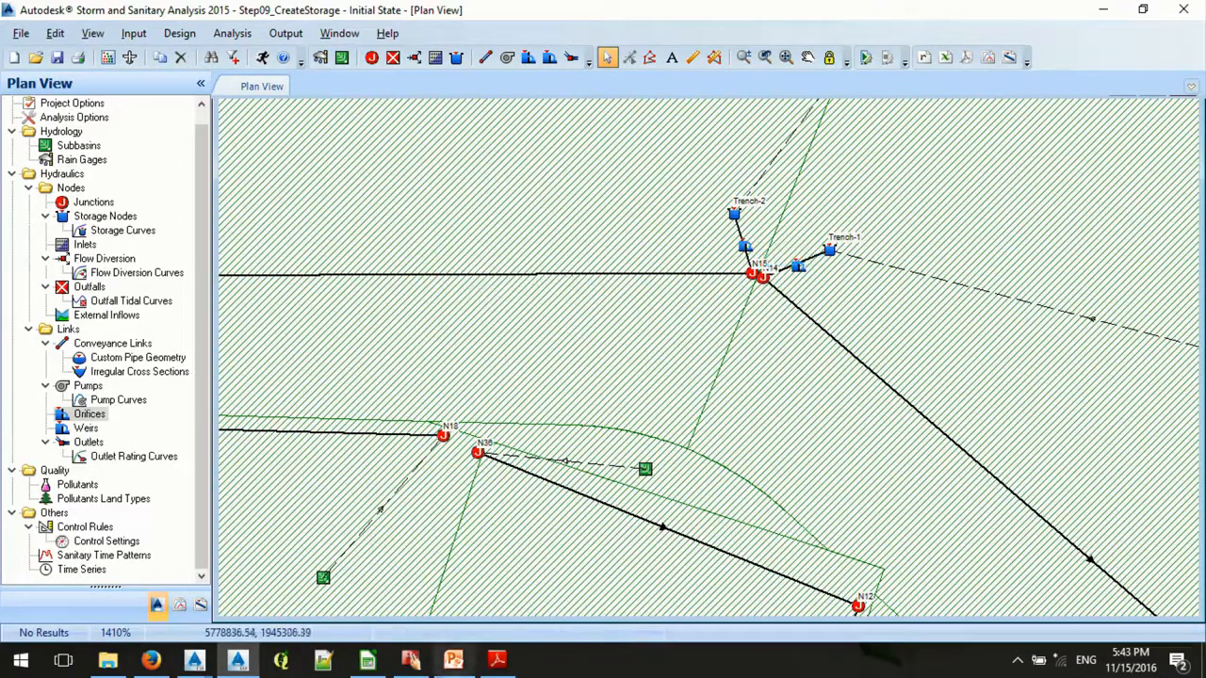
# - Switch to the PowerPoint presentation and review the Best Management Practice slides through 5.3 Storage Curves to 5.4 Complex BMPs
pyautogui.click(469, 661)
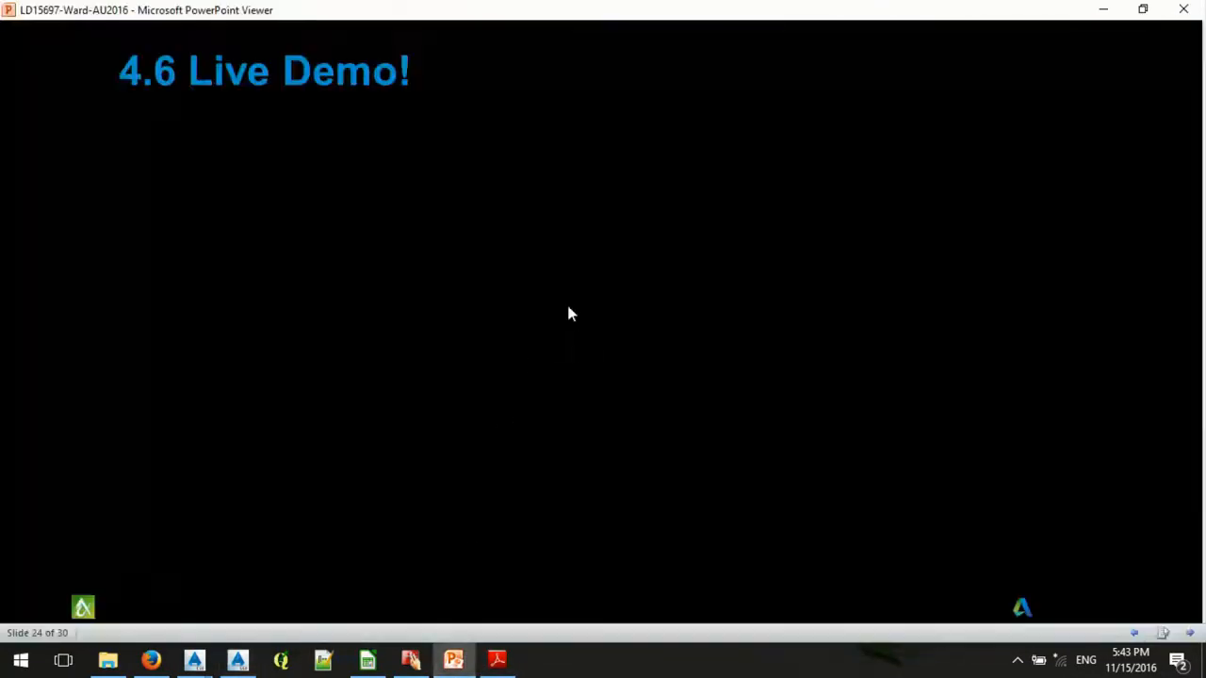
pyautogui.click(567, 308)
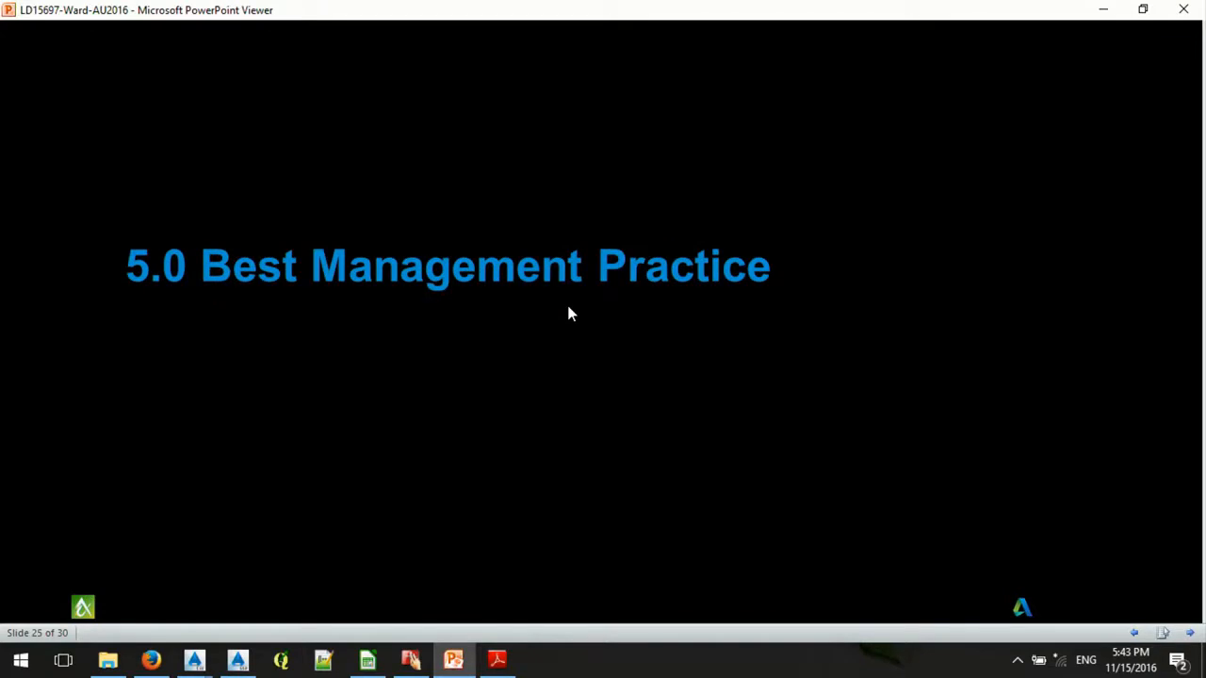
pyautogui.click(568, 313)
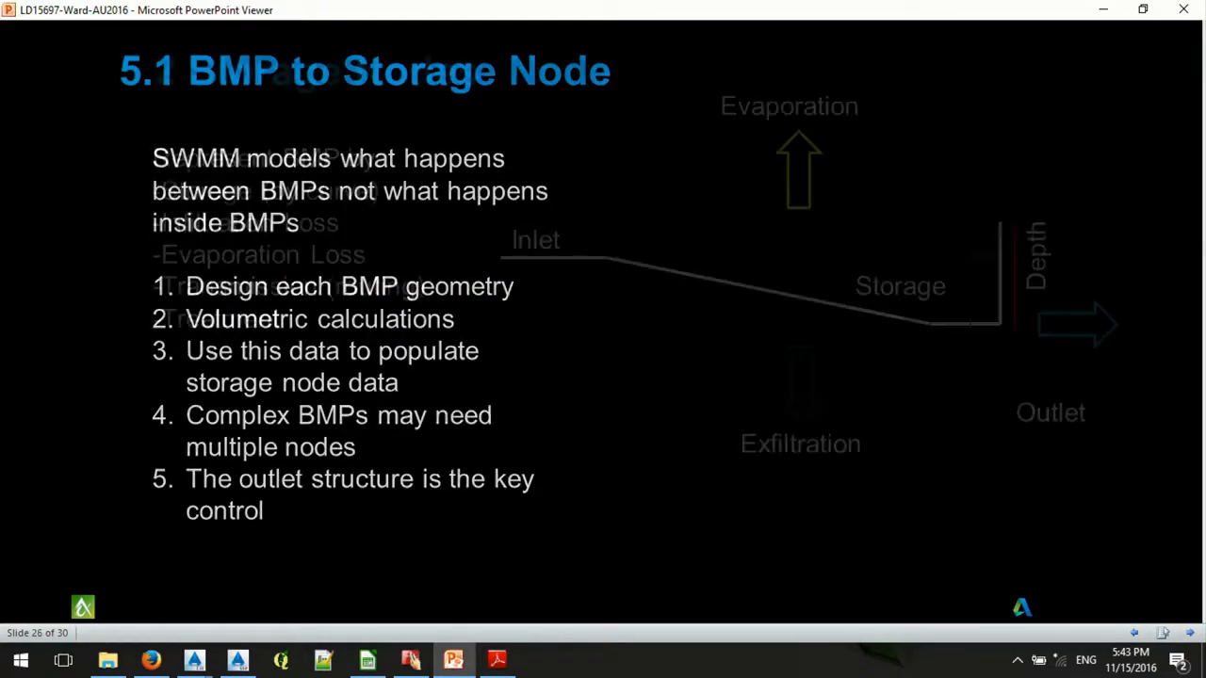
pyautogui.press('Right')
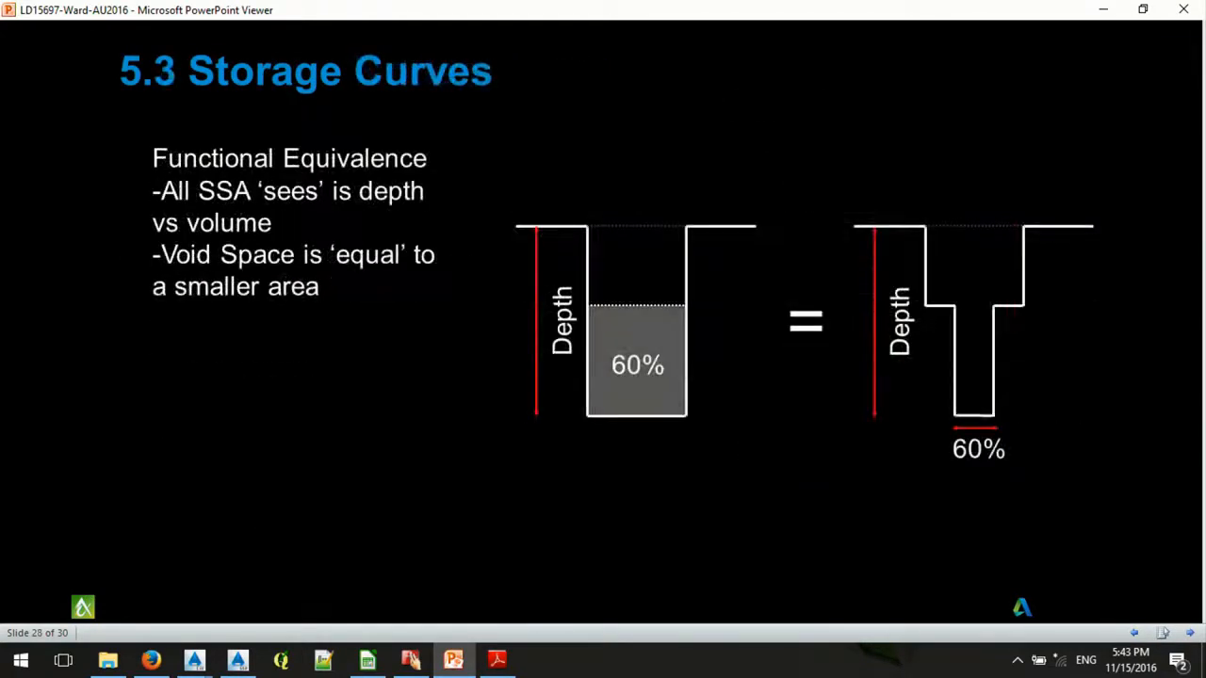
pyautogui.press('Right')
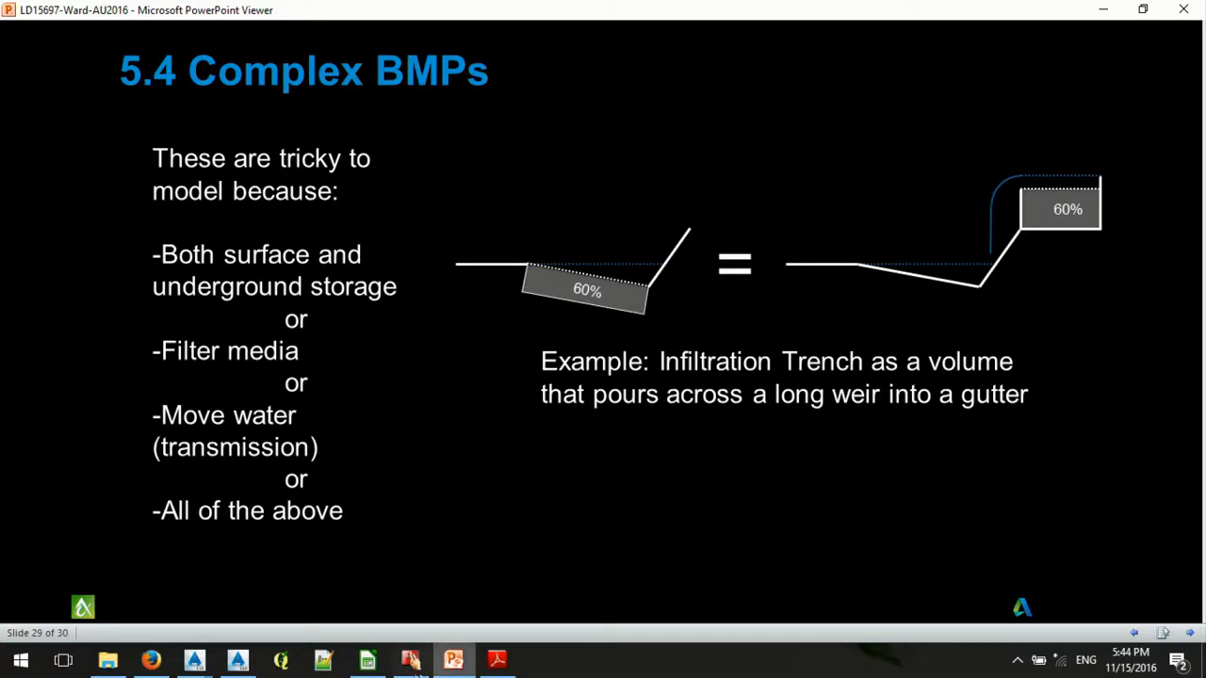
# - Return to Storm and Sanitary Analysis and examine the conveyance link from N15 to In-01, including its InfiltrationTrench cross section geometry and roughness
pyautogui.click(237, 659)
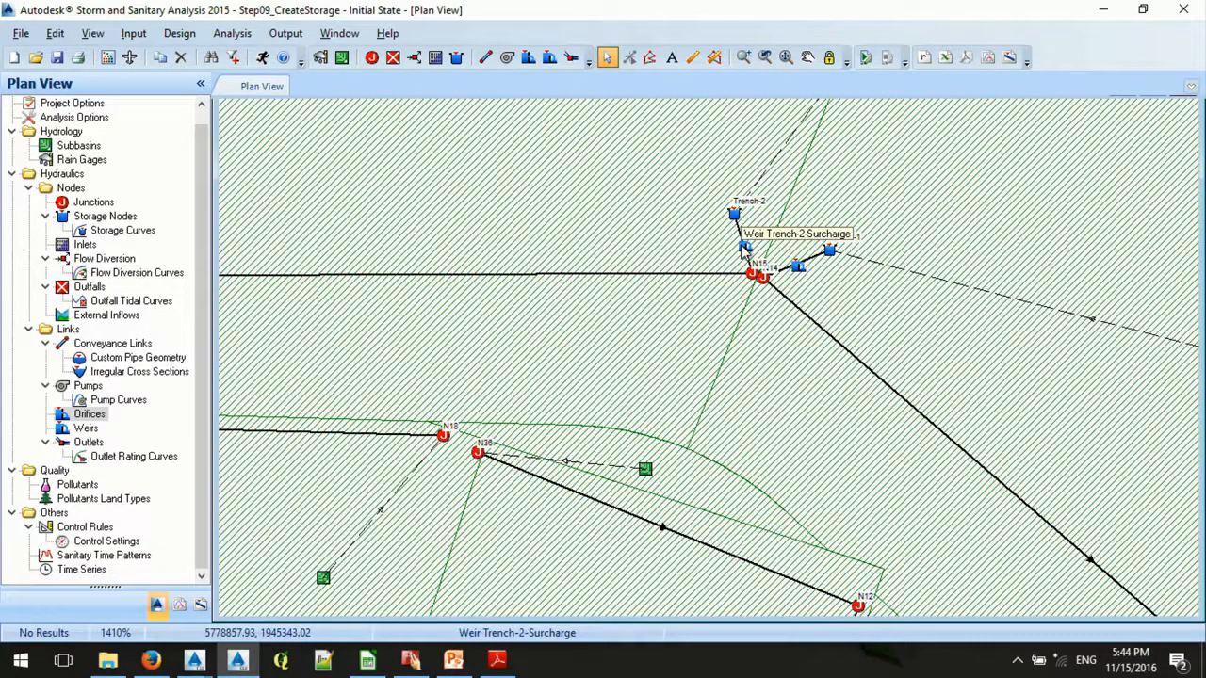
pyautogui.scroll(-2, 754, 243)
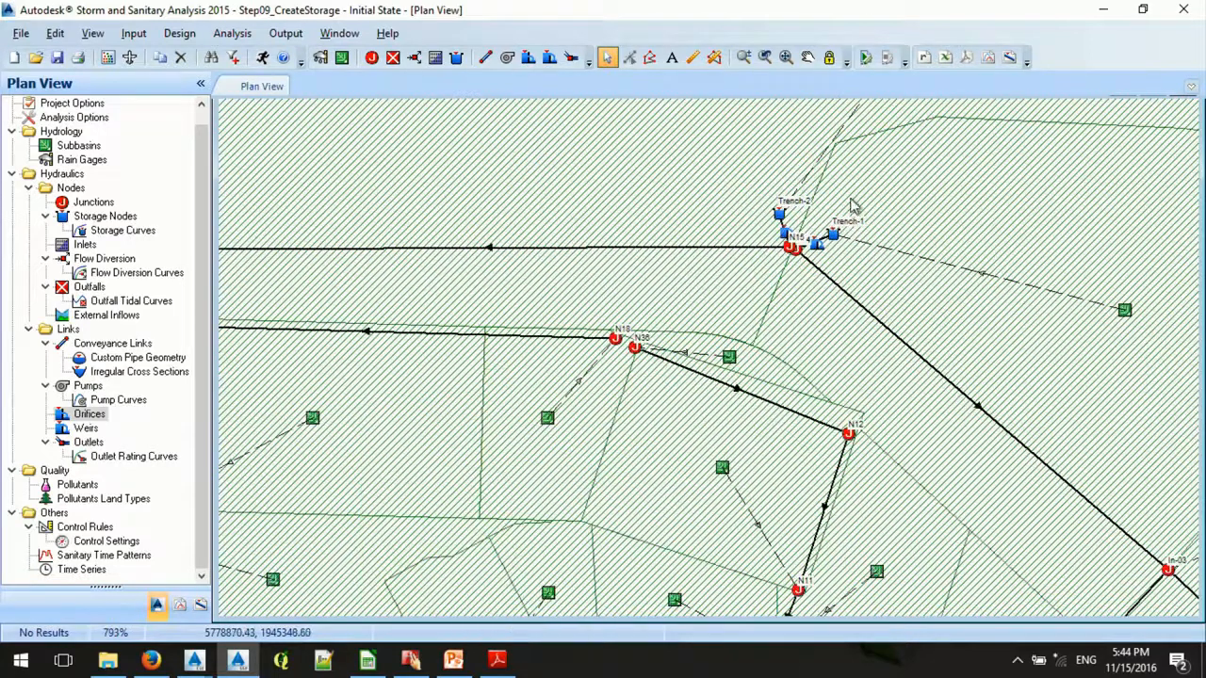
pyautogui.scroll(-1, 851, 205)
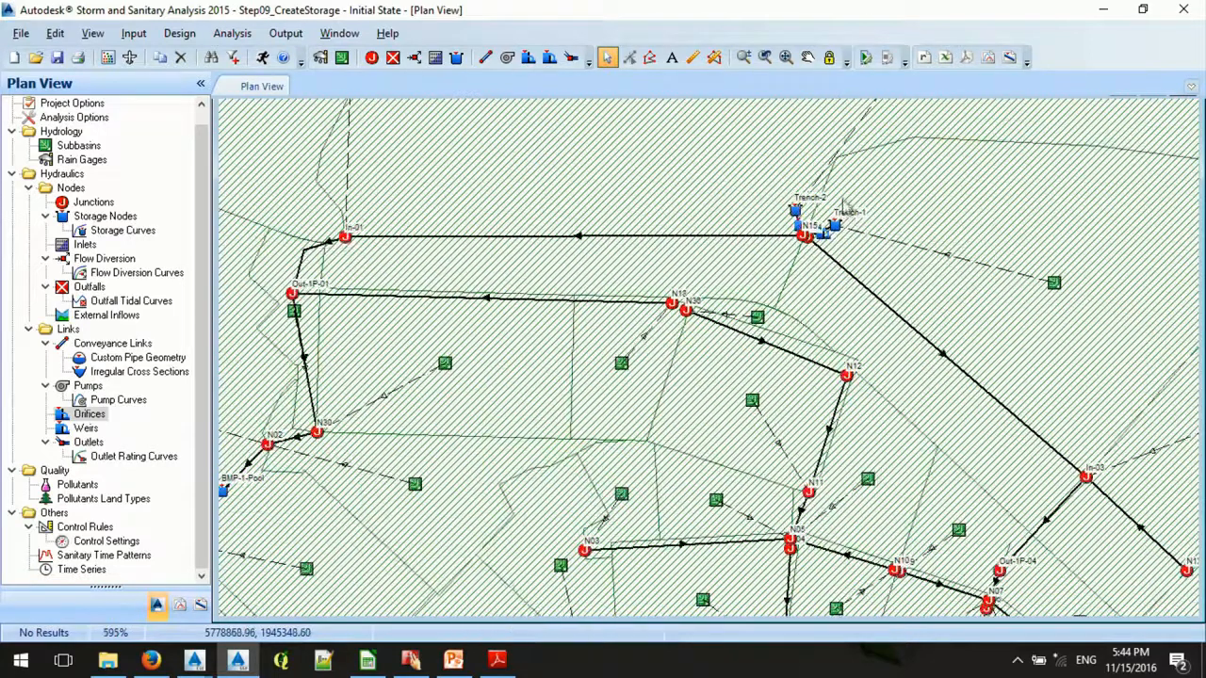
pyautogui.doubleClick(581, 238)
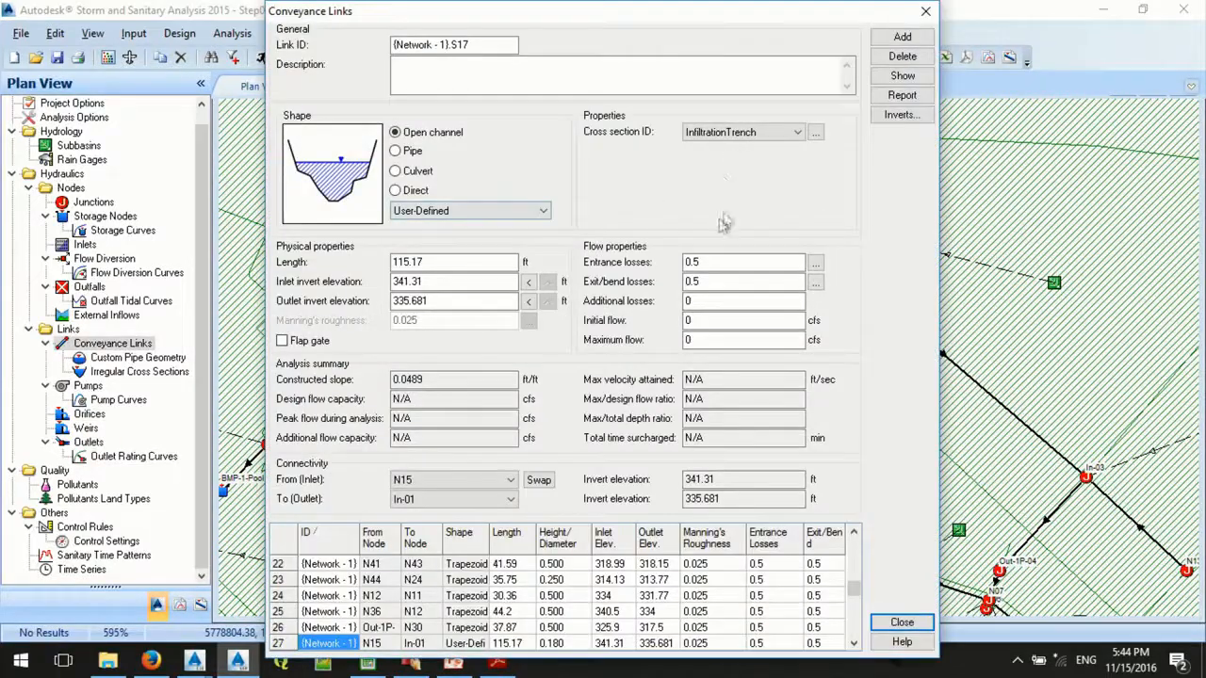
pyautogui.click(816, 132)
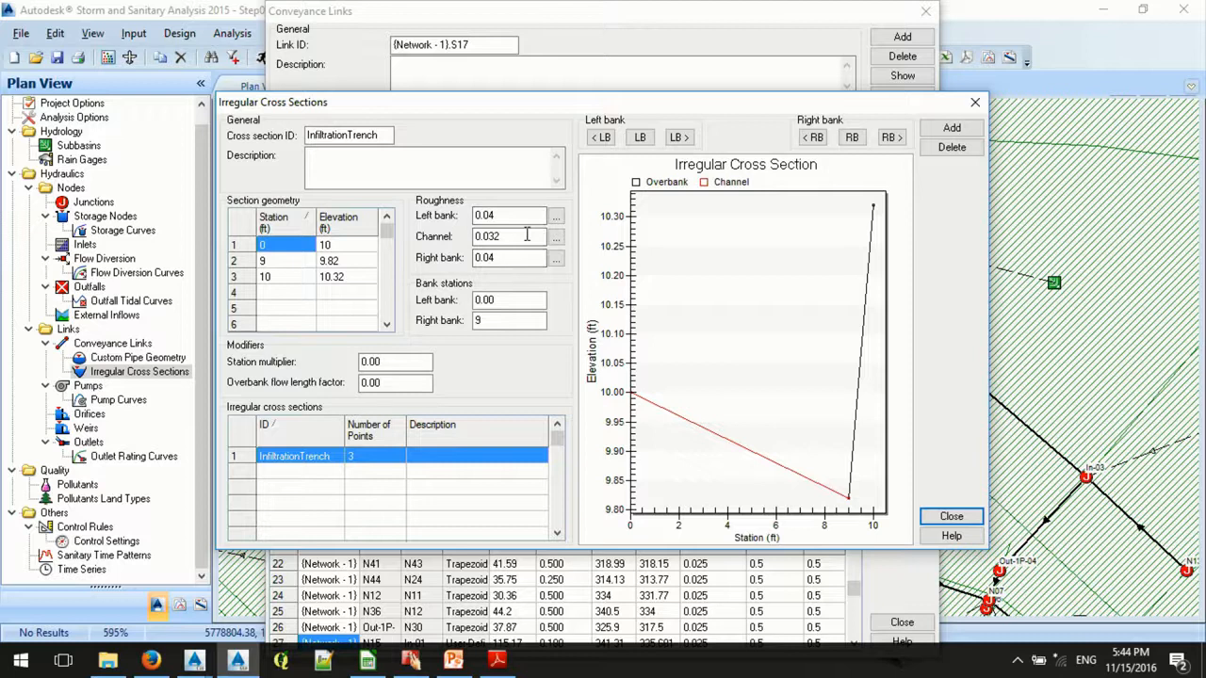
pyautogui.click(951, 517)
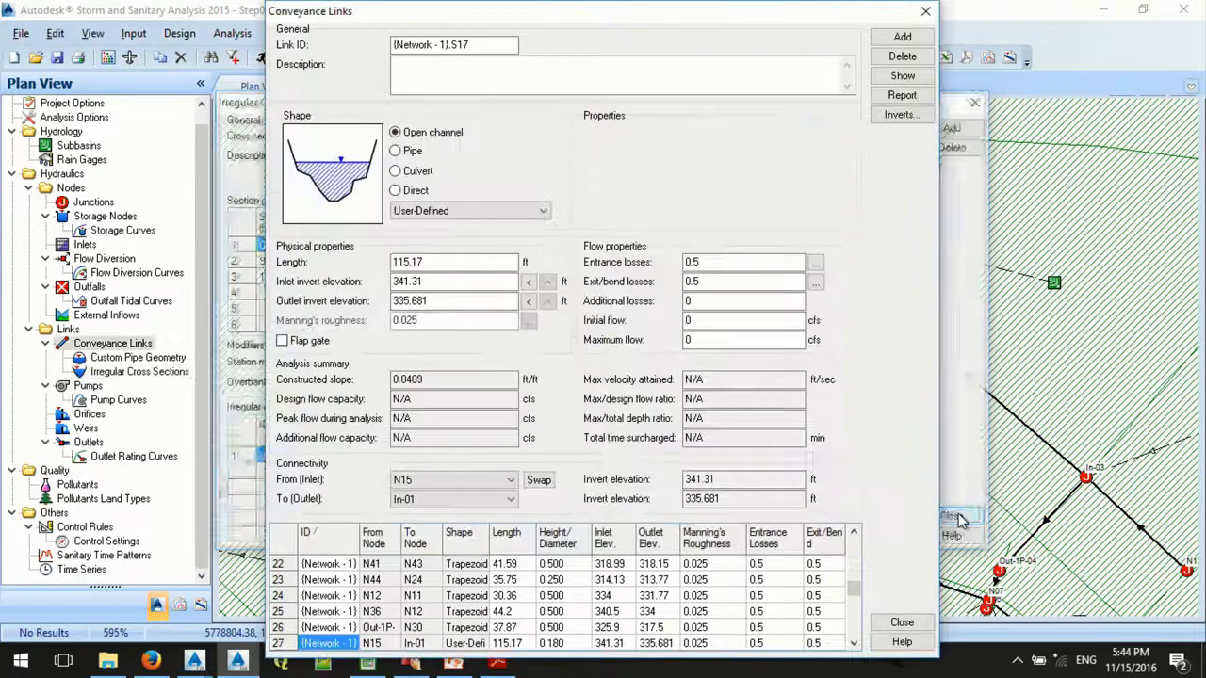
pyautogui.click(902, 623)
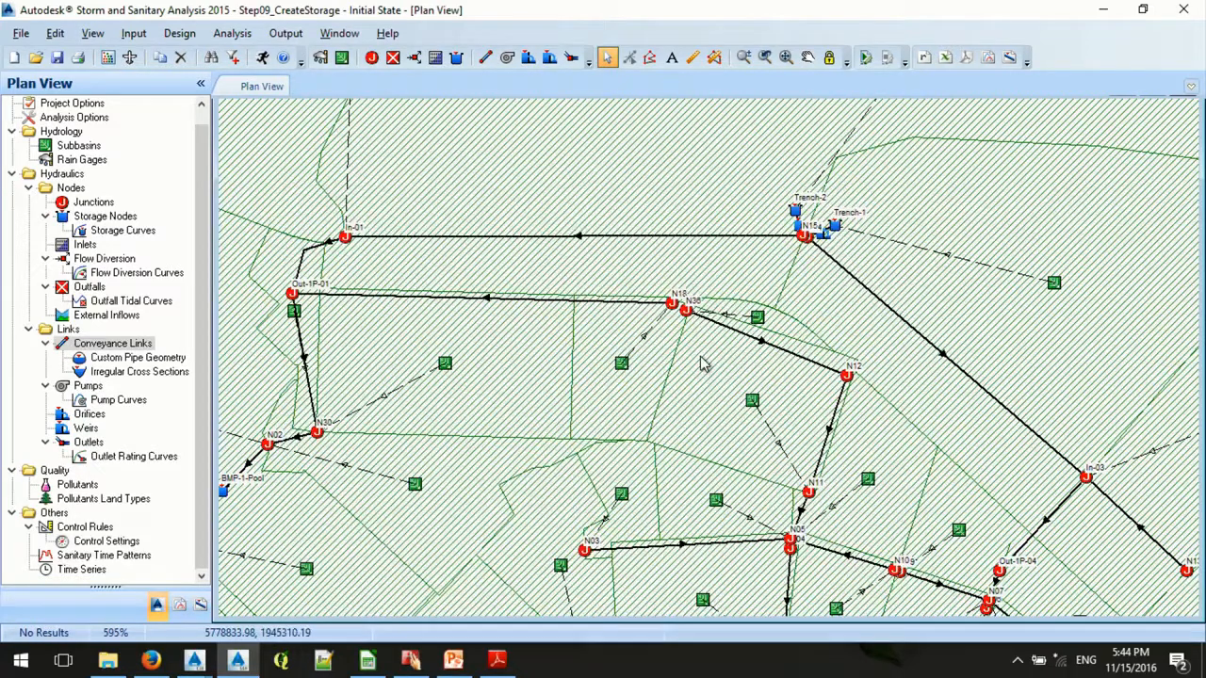